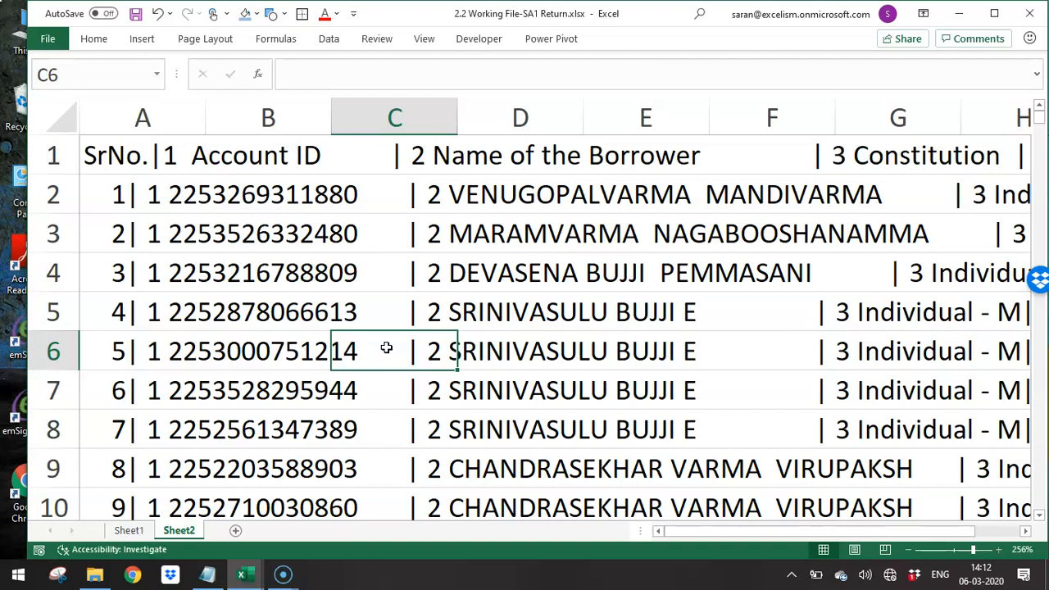
- Examine the header text in cell A1 of Sheet2 to identify the character that separates the fields
{"action": "left_click", "coordinate": [107, 106]}
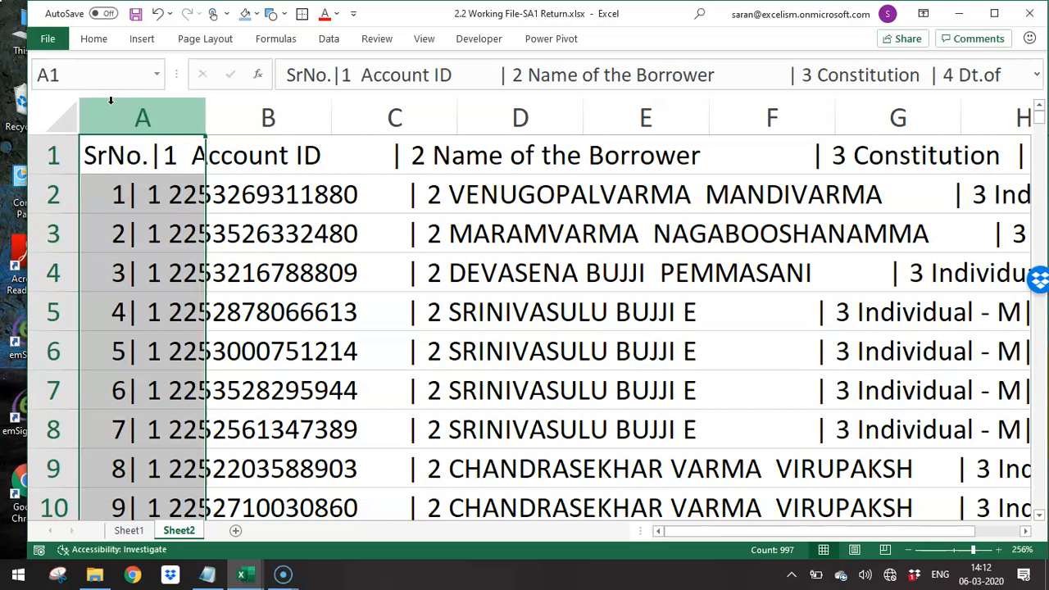
{"action": "key", "text": "F2"}
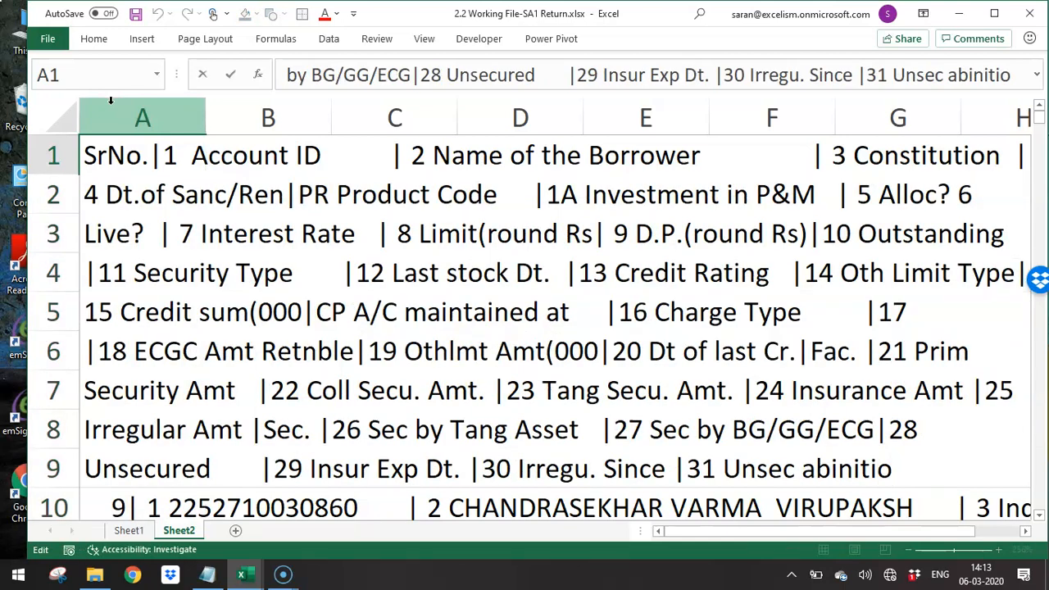
{"action": "key", "text": "ctrl+Home"}
{"action": "key", "text": "Right"}
{"action": "key", "text": "Right"}
{"action": "key", "text": "Right"}
{"action": "key", "text": "Right"}
{"action": "key", "text": "Right"}
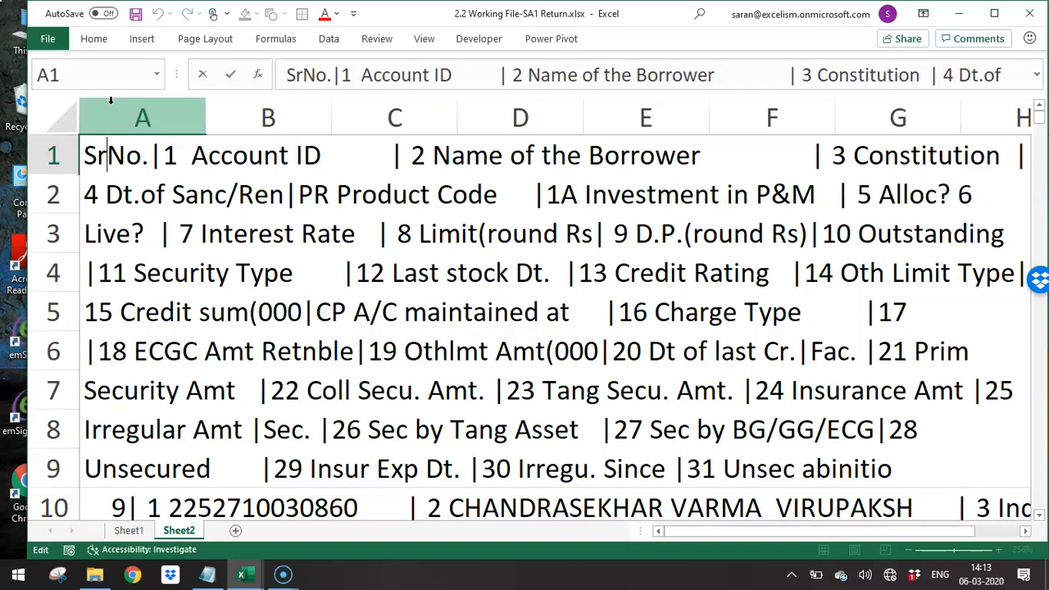
{"action": "key", "text": "shift+Right"}
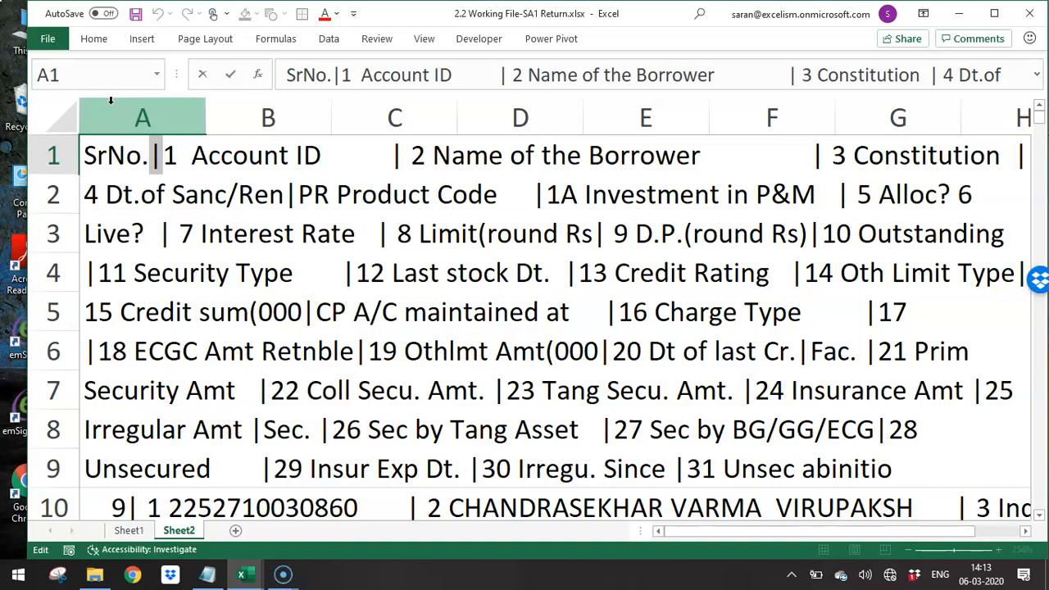
{"action": "key", "text": "Escape"}
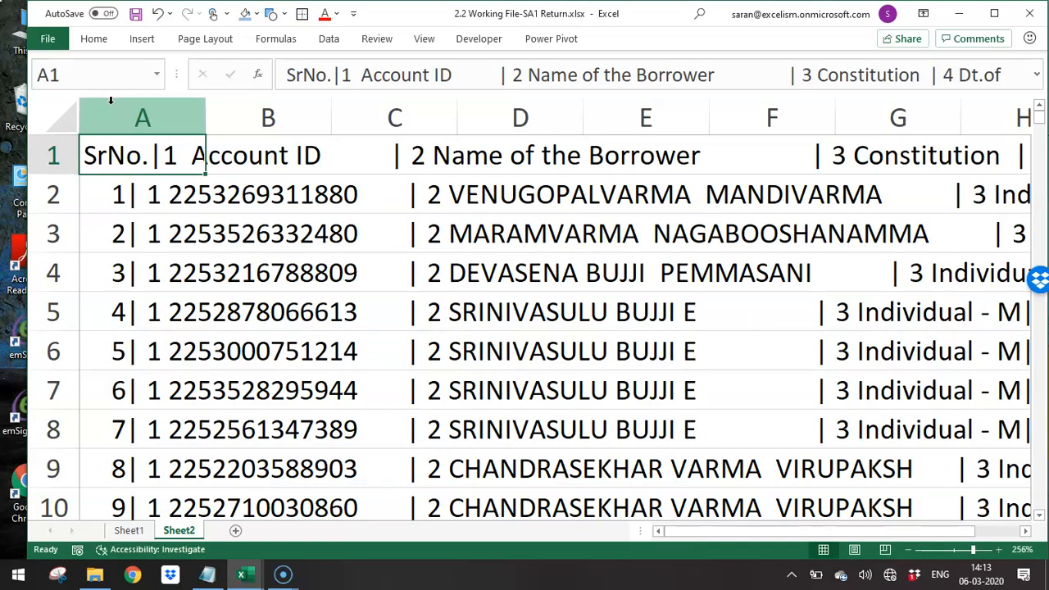
- Split column A with Text to Columns as delimited data, adding the pipe character "|" as the other delimiter
{"action": "left_click", "coordinate": [111, 100]}
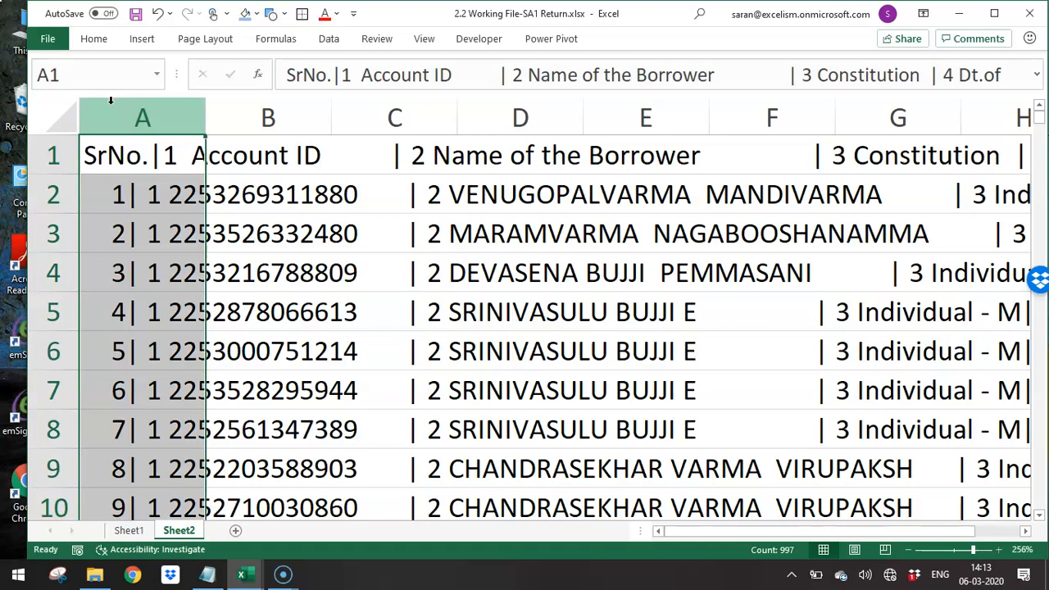
{"action": "key", "text": "alt+d"}
{"action": "key", "text": "e"}
{"action": "key", "text": "Escape"}
{"action": "left_click", "coordinate": [329, 37]}
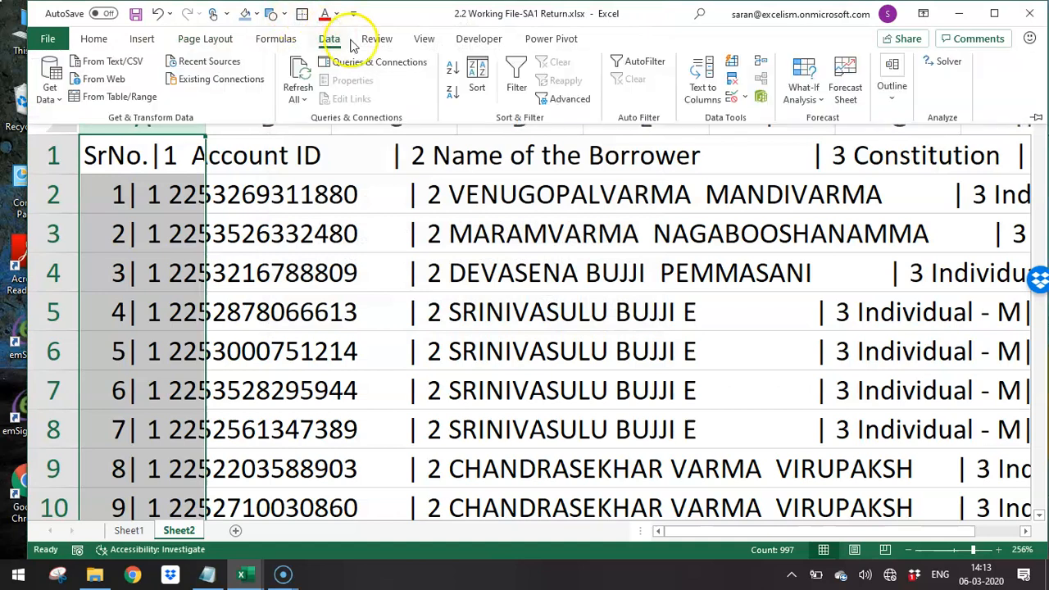
{"action": "left_click", "coordinate": [704, 85]}
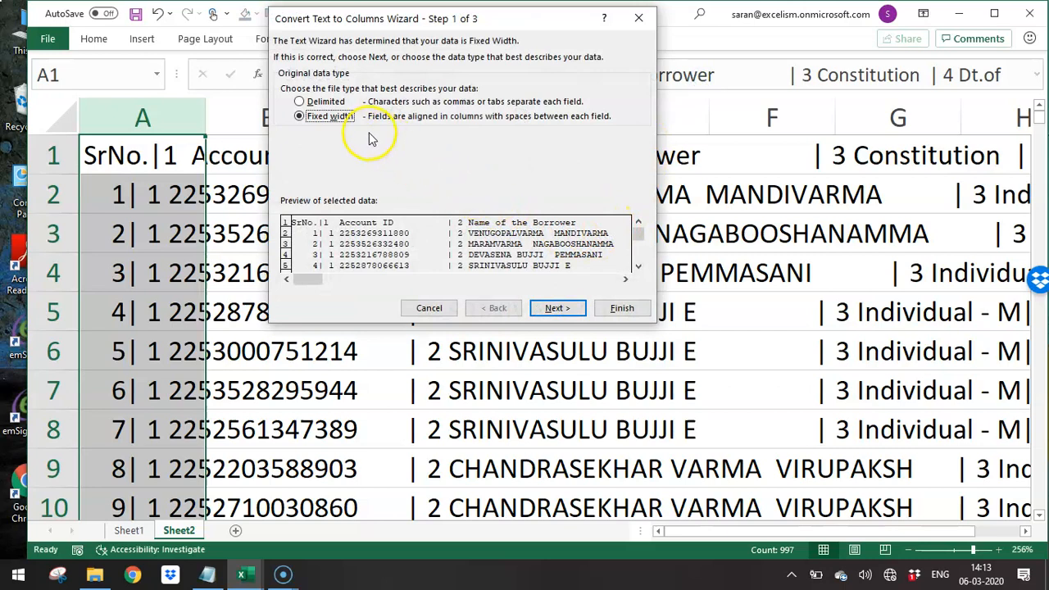
{"action": "left_click", "coordinate": [324, 102]}
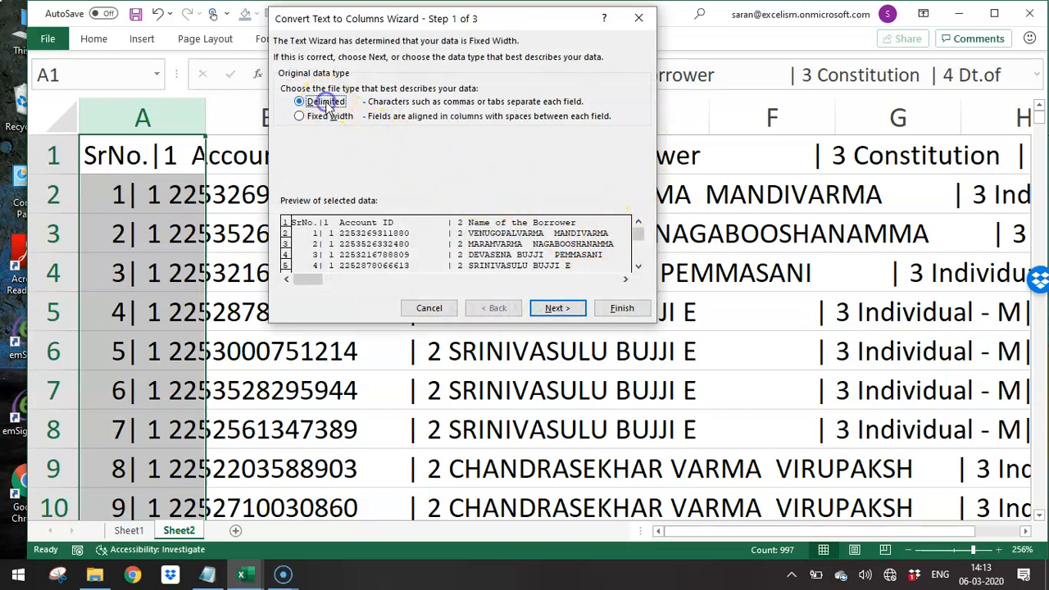
{"action": "left_click", "coordinate": [557, 309]}
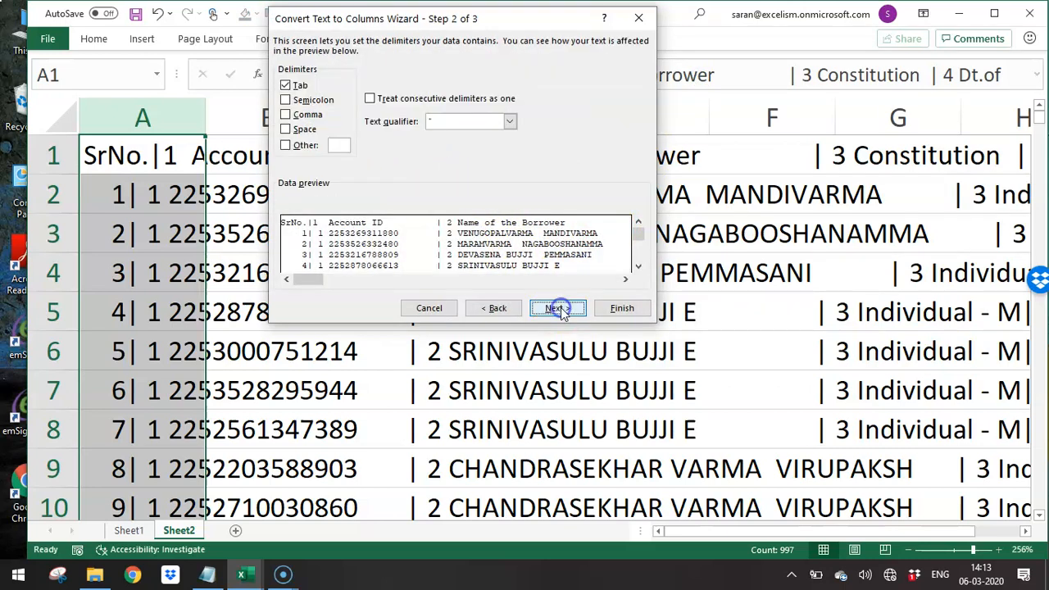
{"action": "left_click", "coordinate": [339, 144]}
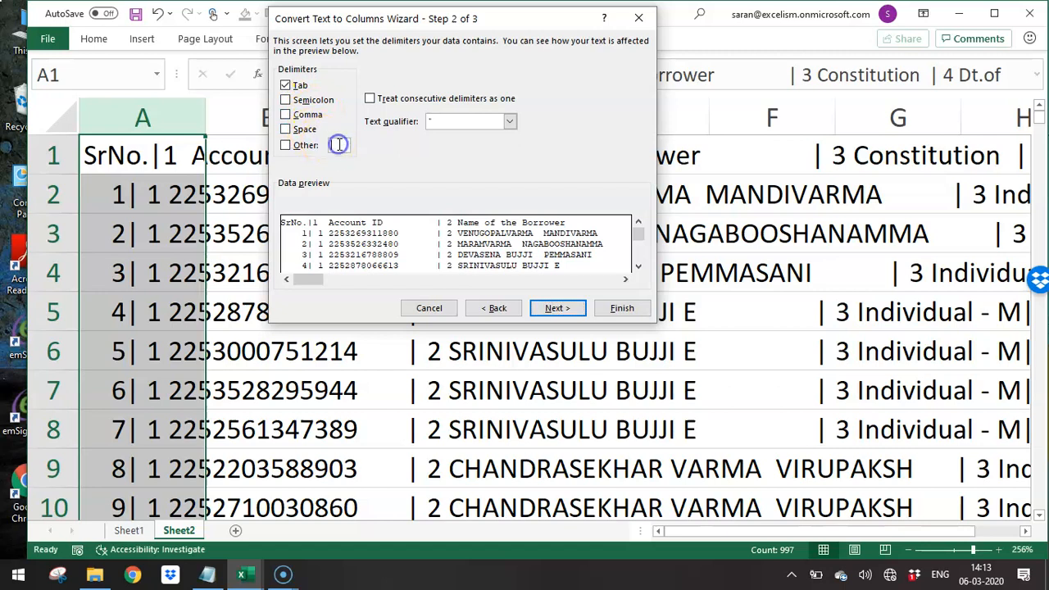
{"action": "type", "text": "|"}
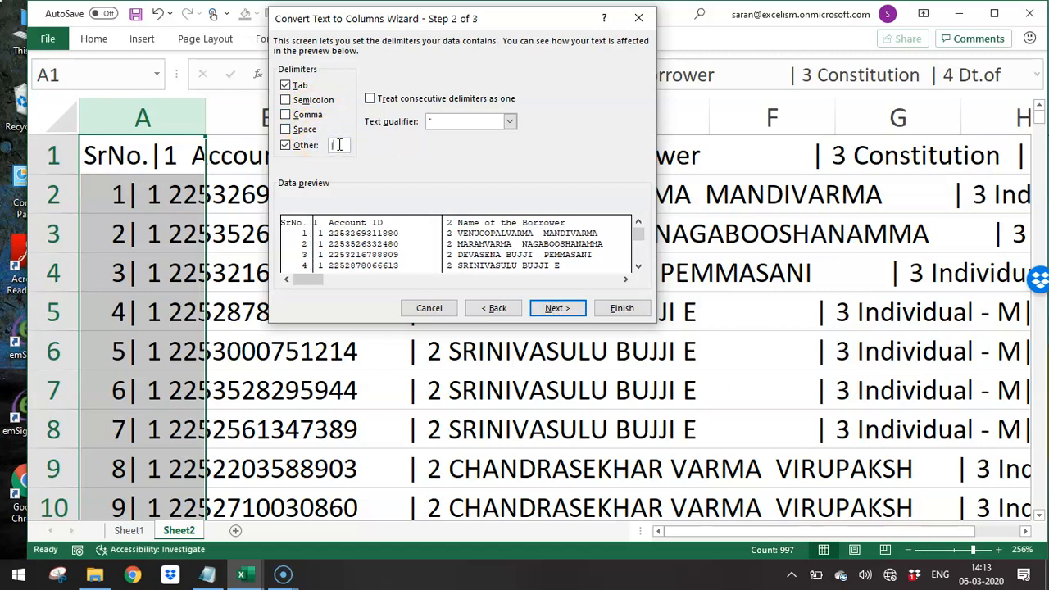
{"action": "left_click", "coordinate": [575, 309]}
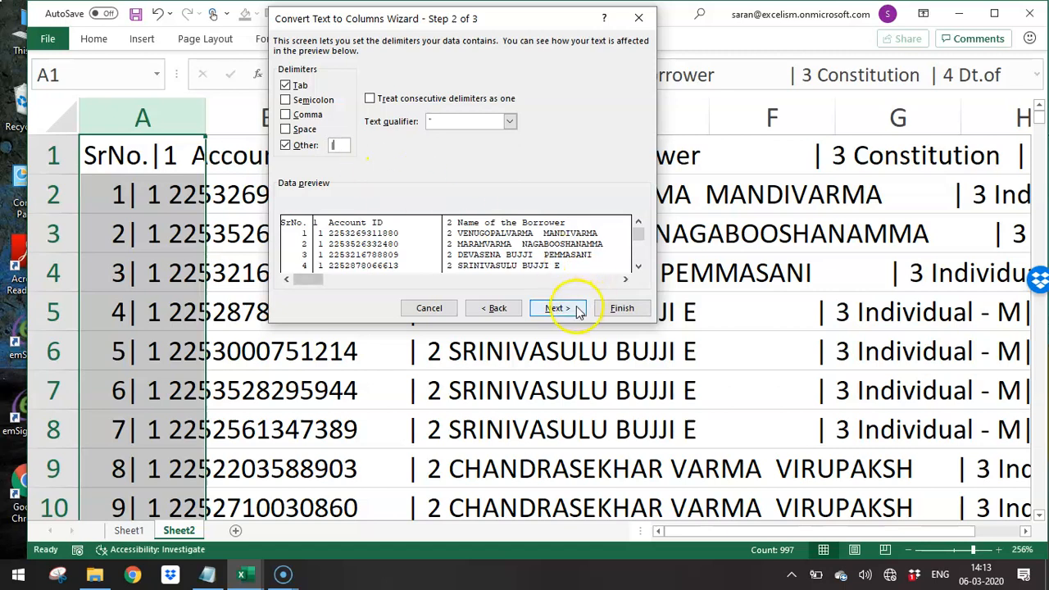
{"action": "left_click", "coordinate": [625, 312]}
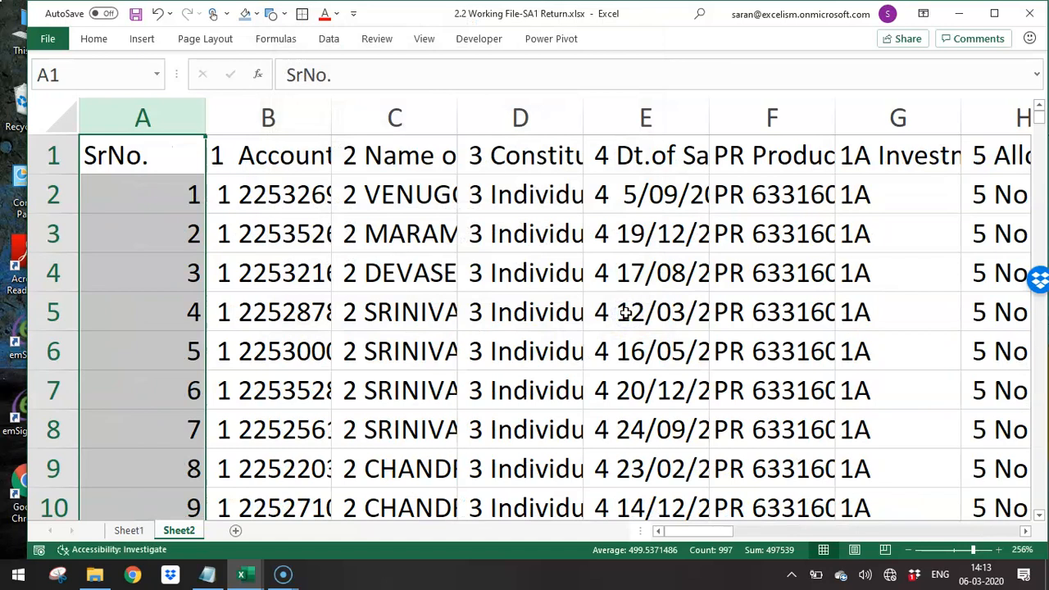
- AutoFit the width of all columns in the split data and return to cell A1
{"action": "key", "text": "ctrl+a"}
{"action": "key", "text": "alt+o"}
{"action": "key", "text": "c"}
{"action": "key", "text": "a"}
{"action": "key", "text": "ctrl+Home"}
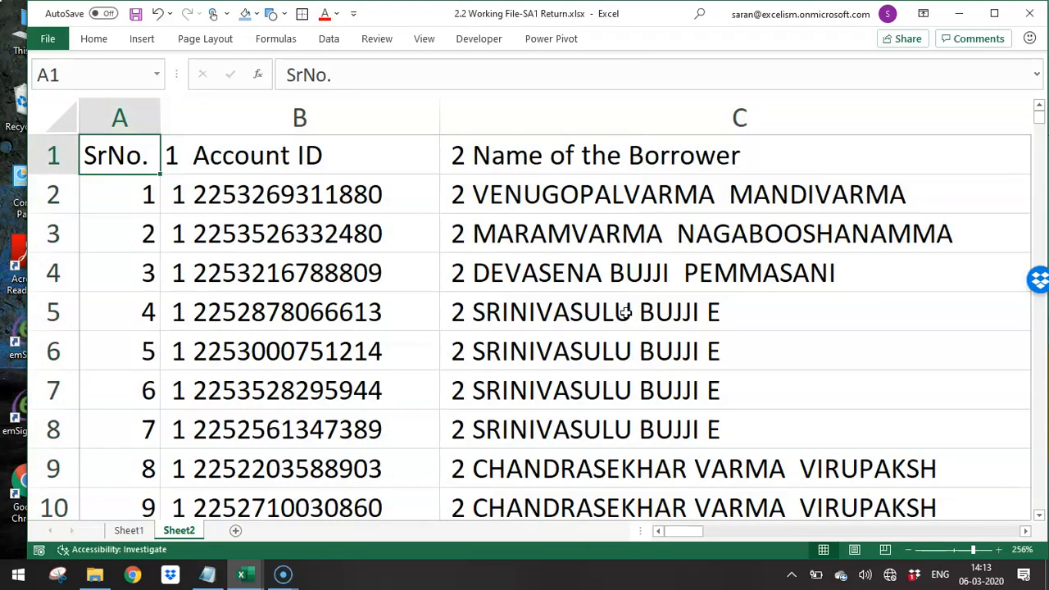
- Make the header row bold across all columns
{"action": "key", "text": "ctrl+shift+Right"}
{"action": "key", "text": "ctrl+BackSpace"}
{"action": "key", "text": "ctrl+b"}
{"action": "key", "text": "Down"}
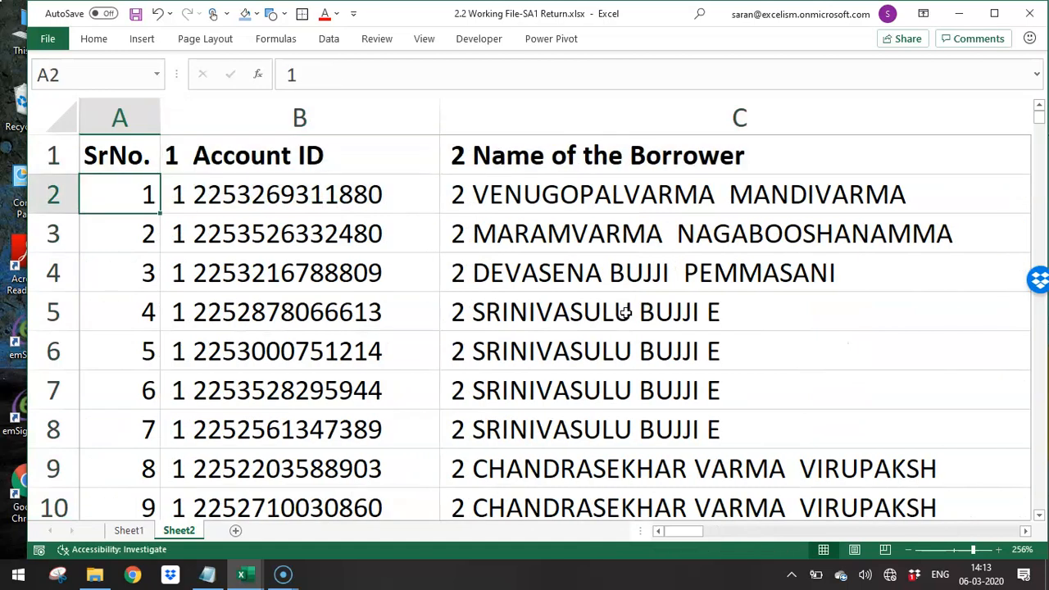
- Freeze the top row so the headers stay in view
{"action": "key", "text": "alt+w"}
{"action": "key", "text": "f"}
{"action": "key", "text": "r"}
- Examine the last rows of the data beneath the frozen headers and return to the first record
{"action": "key", "text": "ctrl+Down"}
{"action": "key", "text": "ctrl+Up"}
{"action": "key", "text": "Down"}
{"action": "key", "text": "ctrl+Down"}
{"action": "key", "text": "Down"}
{"action": "key", "text": "Up"}
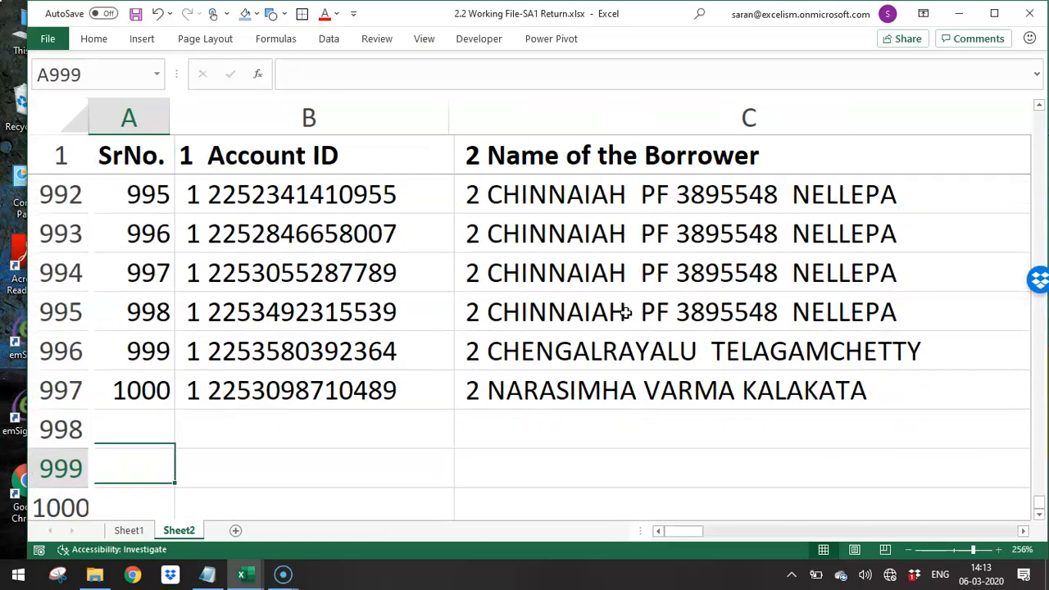
{"action": "key", "text": "ctrl+Up"}
{"action": "key", "text": "Down"}
- Examine the first record and the headers across the columns for the serial numbers that precede each field
{"action": "key", "text": "Right"}
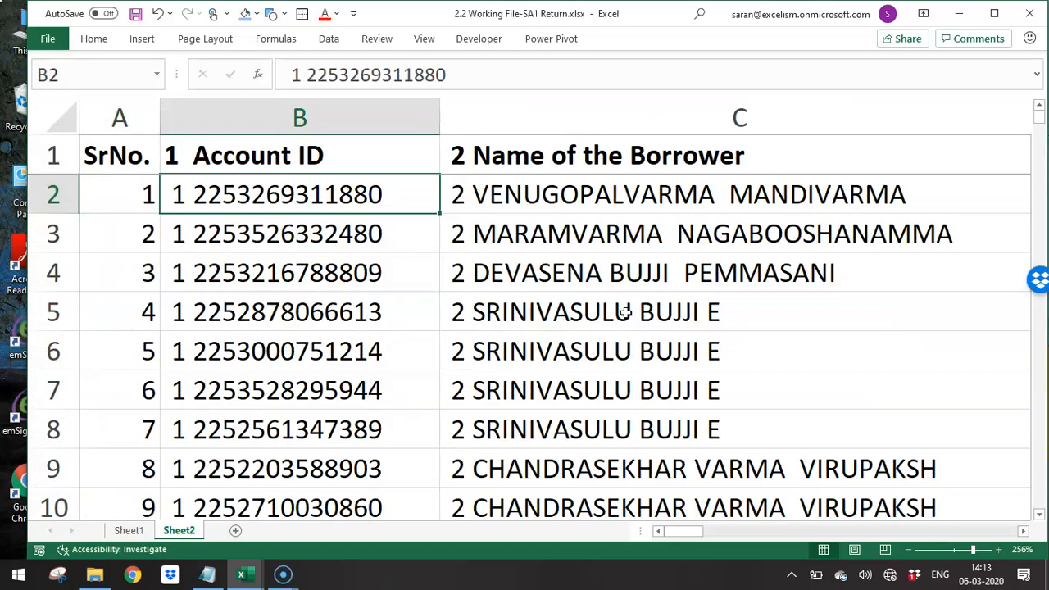
{"action": "key", "text": "Right"}
{"action": "key", "text": "Right"}
{"action": "key", "text": "Right"}
{"action": "key", "text": "Right"}
{"action": "key", "text": "Right"}
{"action": "key", "text": "Right"}
{"action": "key", "text": "Right"}
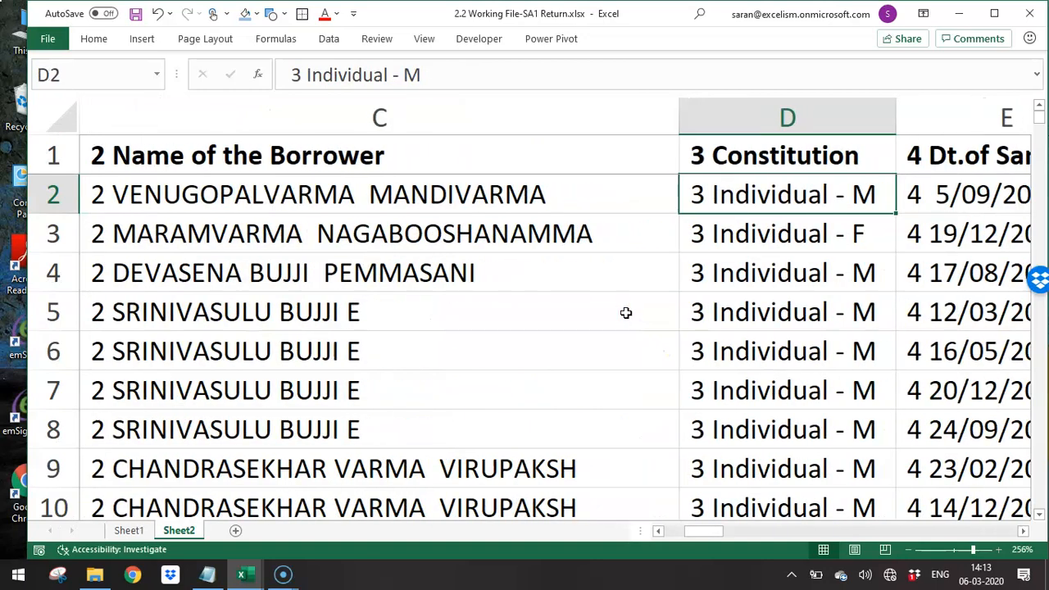
{"action": "key", "text": "Right"}
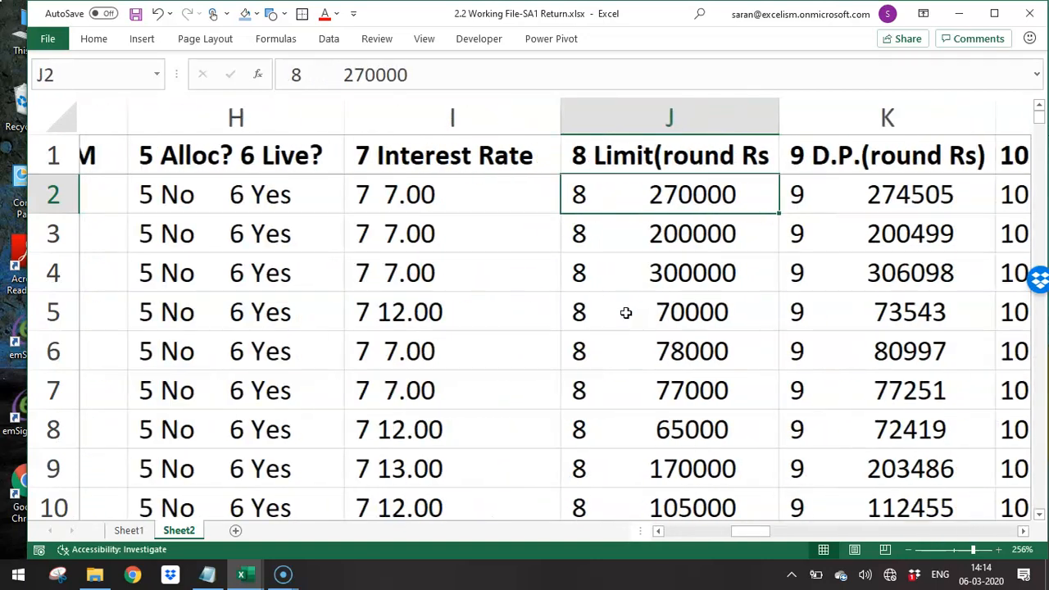
{"action": "key", "text": "Left"}
{"action": "key", "text": "Left"}
{"action": "key", "text": "Right"}
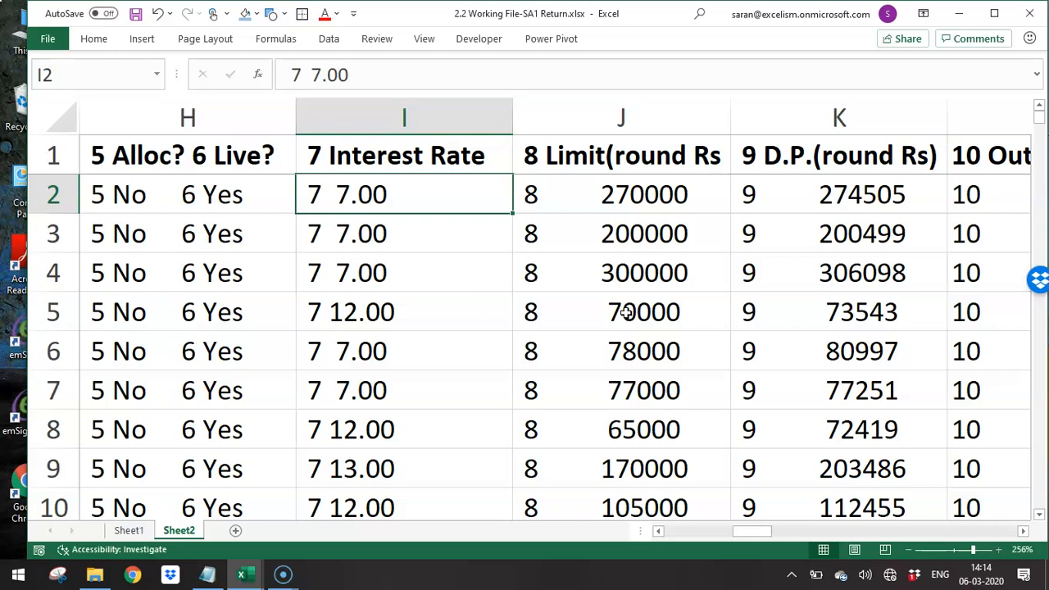
{"action": "key", "text": "Right"}
{"action": "key", "text": "Right"}
{"action": "key", "text": "Right"}
{"action": "key", "text": "Right"}
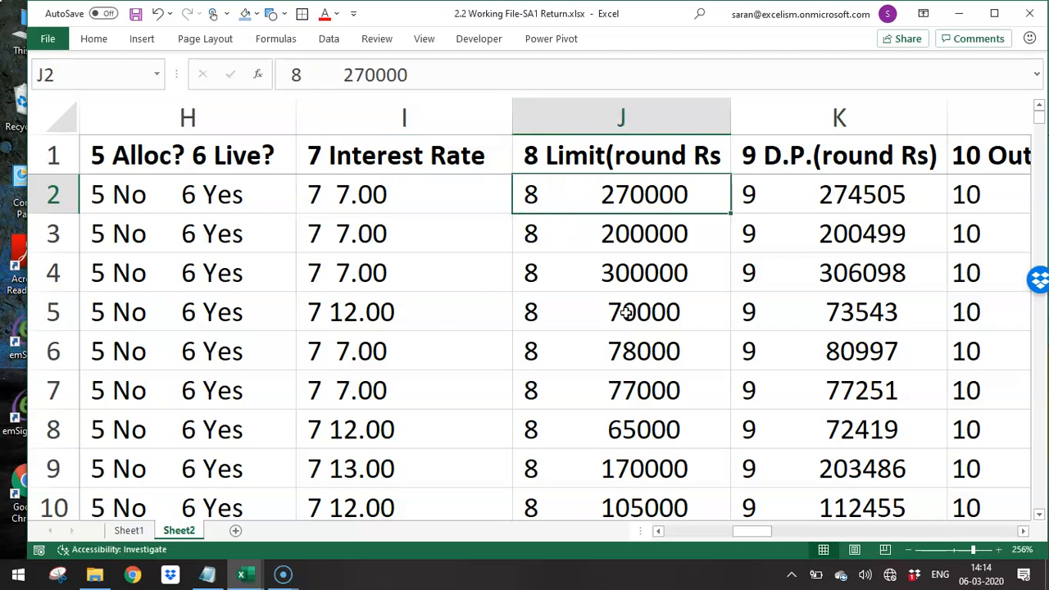
{"action": "key", "text": "Left"}
{"action": "key", "text": "Left"}
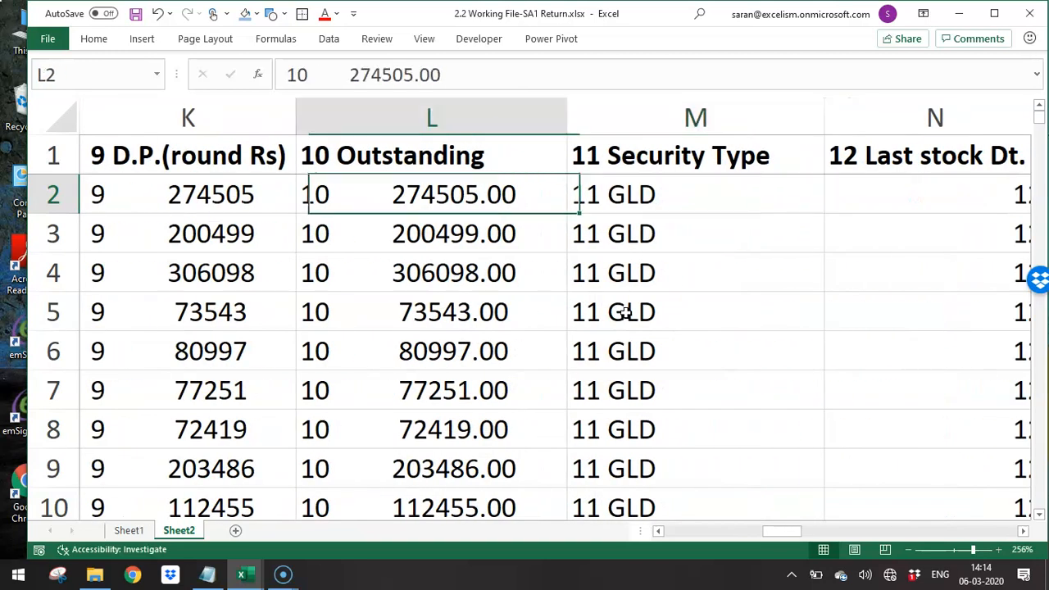
{"action": "key", "text": "Home"}
{"action": "key", "text": "Up"}
{"action": "key", "text": "Right"}
{"action": "key", "text": "Right"}
{"action": "key", "text": "Right"}
{"action": "key", "text": "Right"}
{"action": "key", "text": "Right"}
{"action": "key", "text": "Right"}
{"action": "key", "text": "Right"}
{"action": "key", "text": "Right"}
{"action": "key", "text": "Right"}
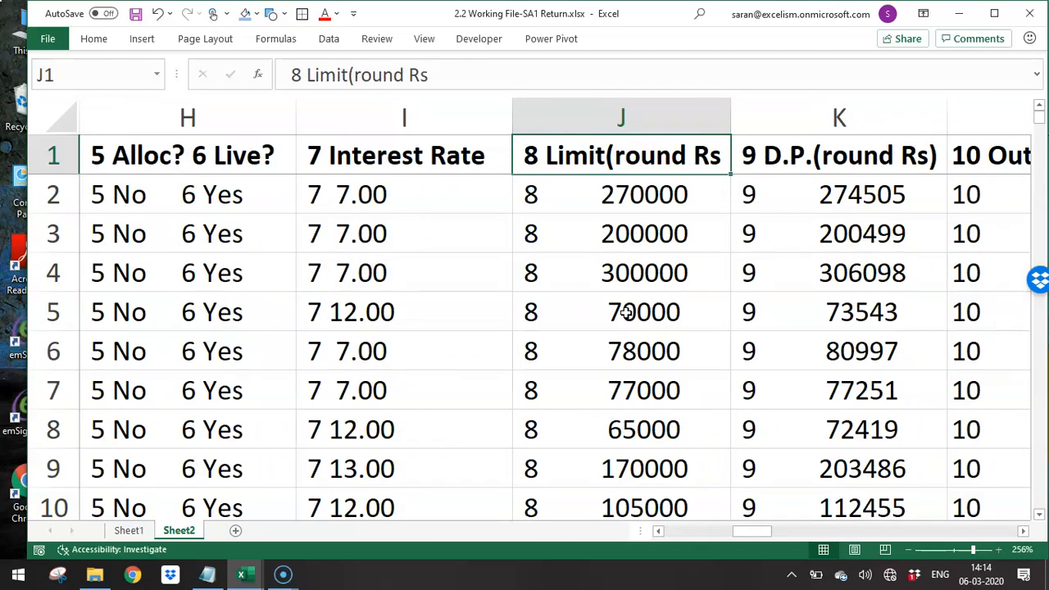
- Remove the leading "1 " from the whole Account ID column by replacing every "1" followed by a space with nothing
{"action": "key", "text": "Down"}
{"action": "key", "text": "Home"}
{"action": "key", "text": "Right"}
{"action": "key", "text": "ctrl+space"}
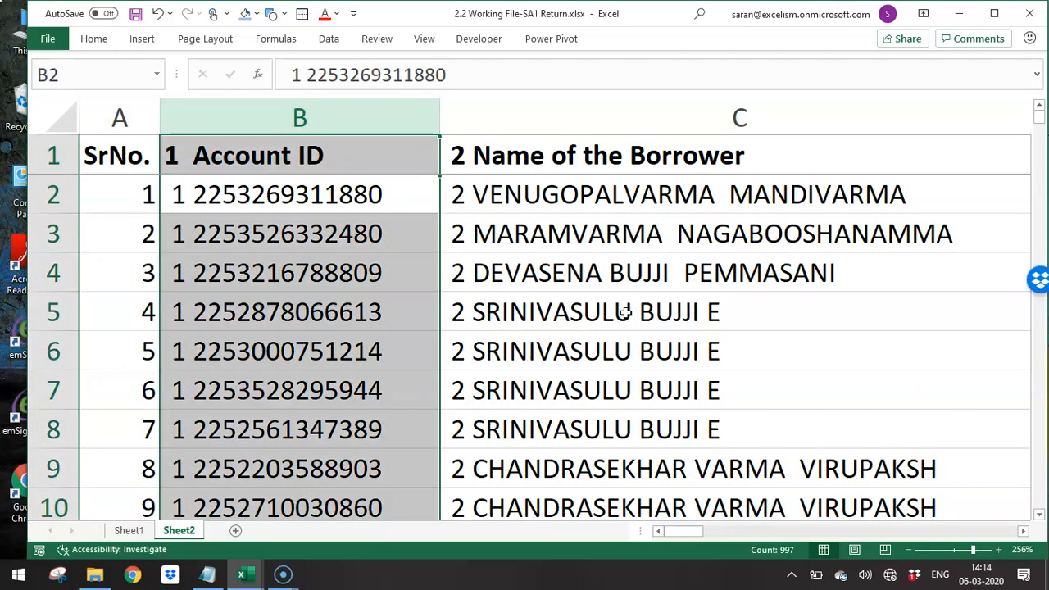
{"action": "key", "text": "ctrl+h"}
{"action": "key", "text": "shift+Tab"}
{"action": "key", "text": "BackSpace"}
{"action": "type", "text": "1"}
{"action": "key", "text": "alt+a"}
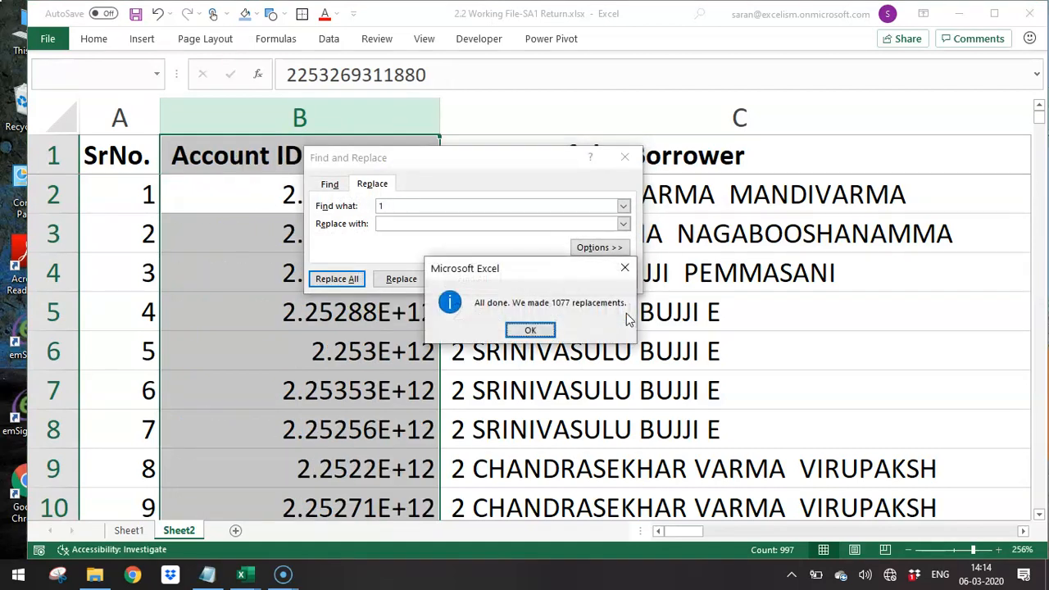
{"action": "key", "text": "Return"}
{"action": "key", "text": "Escape"}
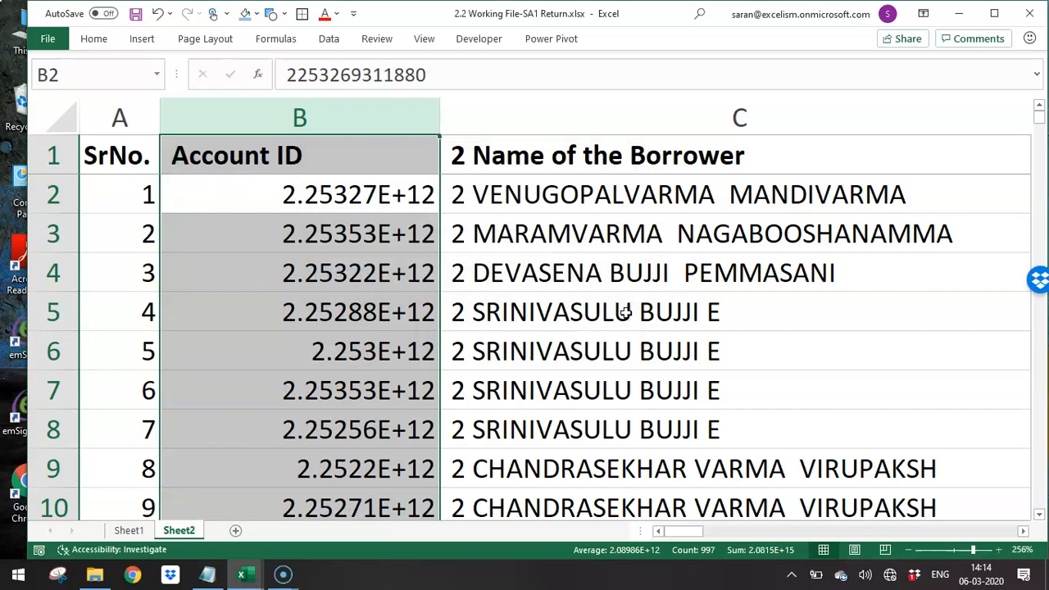
- Format the Account ID column as Number with no decimal places
{"action": "left_click", "coordinate": [95, 42]}
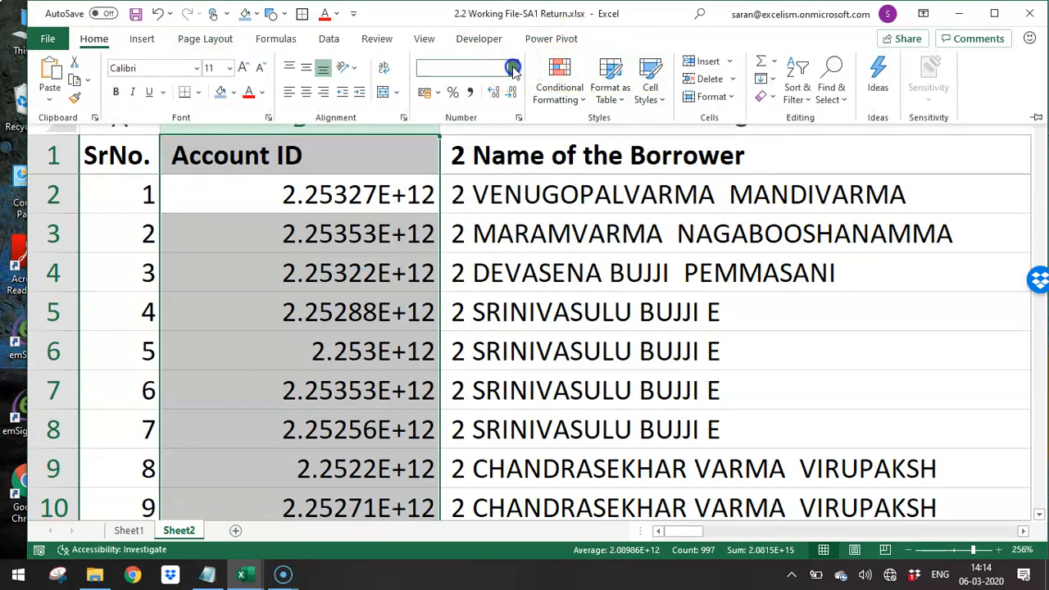
{"action": "left_click", "coordinate": [513, 68]}
{"action": "left_click", "coordinate": [515, 132]}
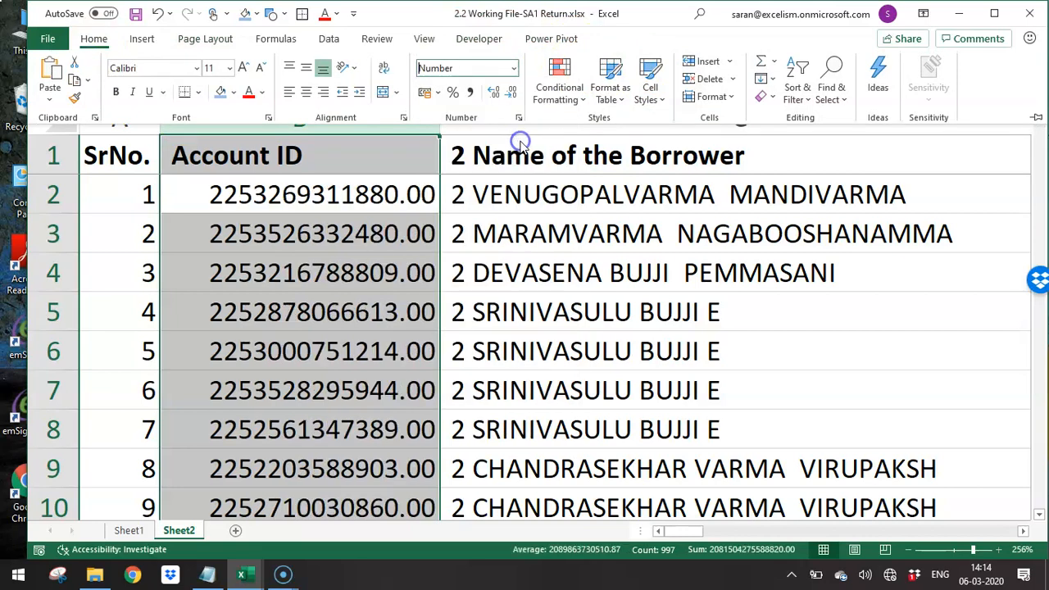
{"action": "left_click", "coordinate": [510, 92]}
{"action": "left_click", "coordinate": [510, 92]}
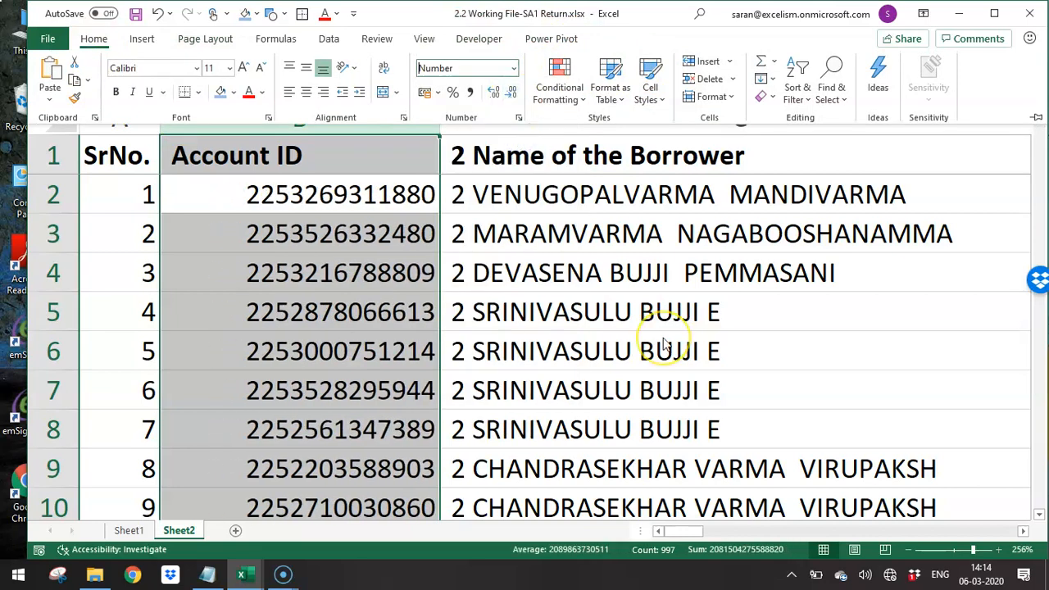
{"action": "key", "text": "alt+h"}
{"action": "key", "text": "n"}
{"action": "key", "text": "Escape"}
- Try replacing every "2" followed by a space with nothing in the Name of the Borrower column, and undo the replacement
{"action": "key", "text": "Right"}
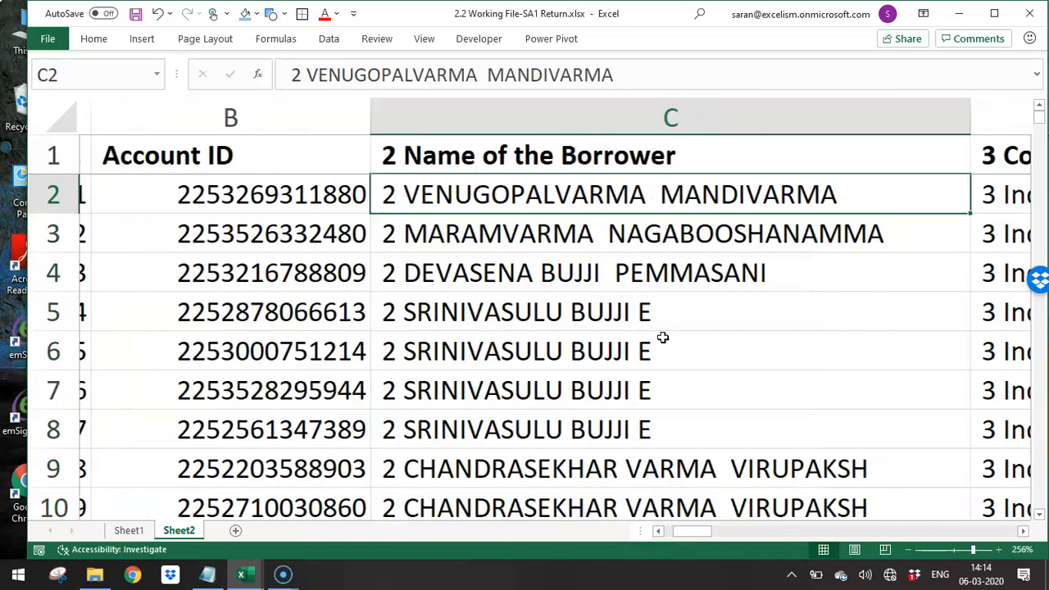
{"action": "key", "text": "Right"}
{"action": "key", "text": "Left"}
{"action": "key", "text": "ctrl+space"}
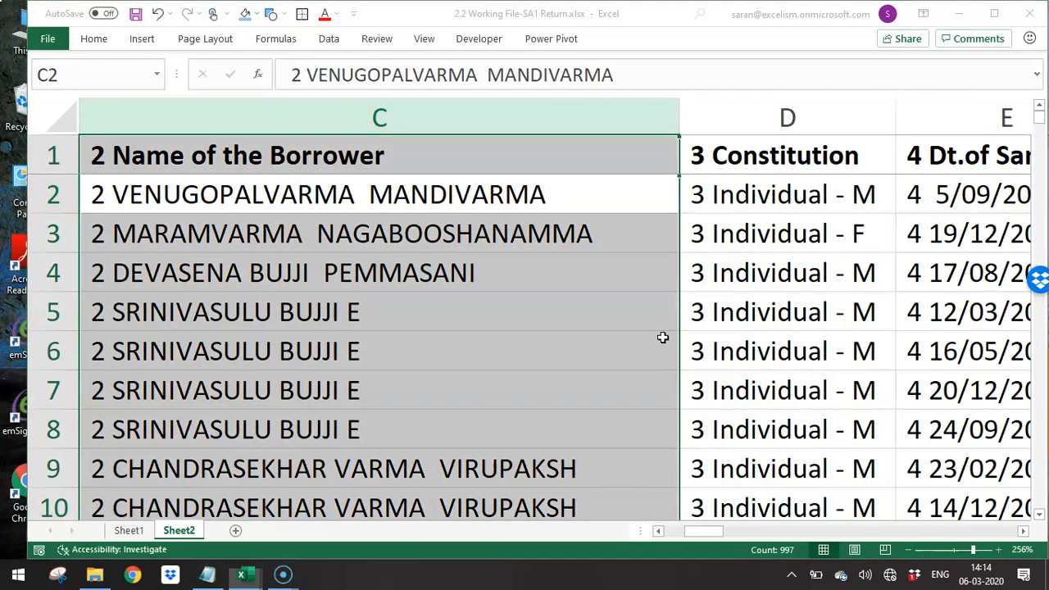
{"action": "key", "text": "ctrl+h"}
{"action": "type", "text": "1"}
{"action": "key", "text": "BackSpace"}
{"action": "type", "text": "2"}
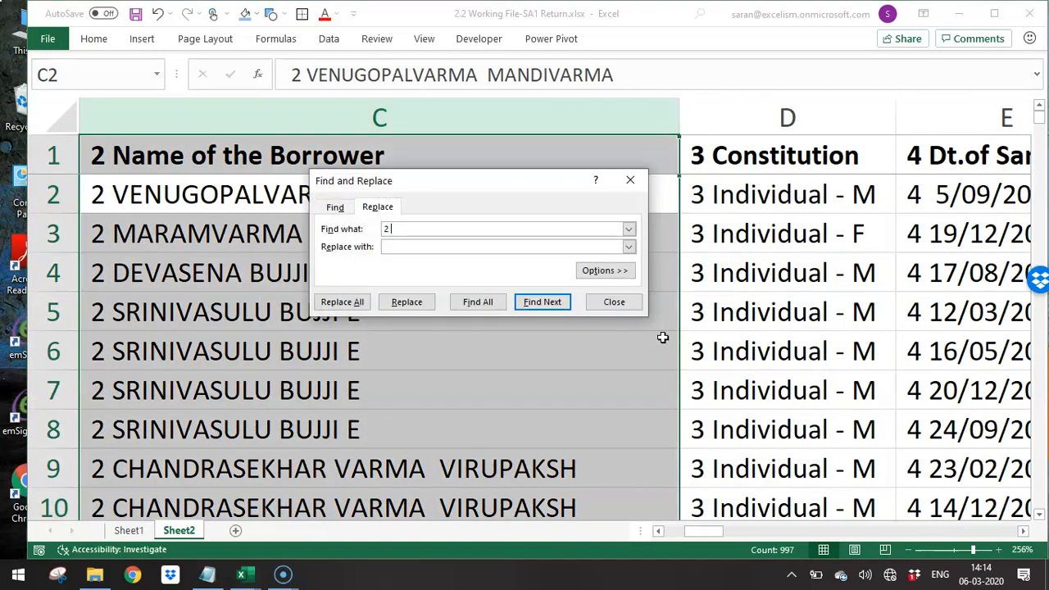
{"action": "key", "text": "alt+a"}
{"action": "key", "text": "Return"}
{"action": "key", "text": "ctrl+z"}
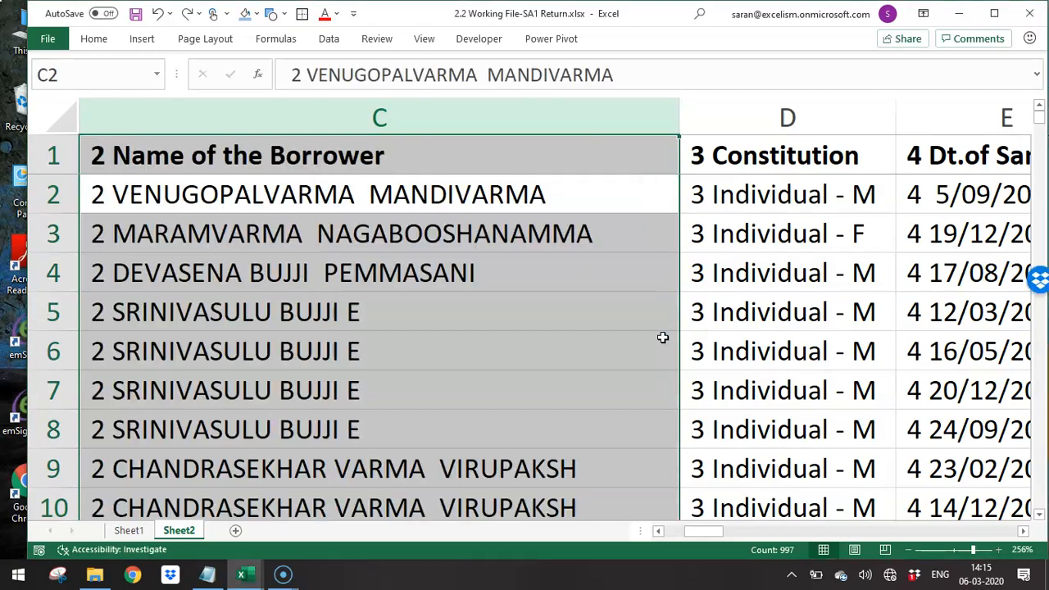
- Remove the leading "2 " from the whole Name of the Borrower column by replacing every "2" followed by a space with nothing
{"action": "key", "text": "ctrl+h"}
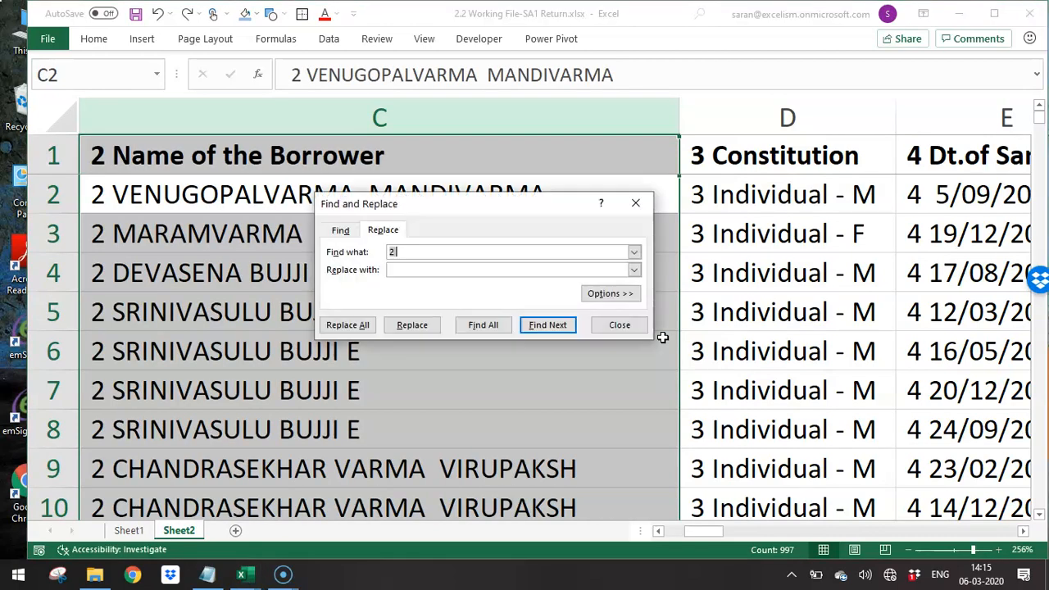
{"action": "key", "text": "Tab"}
{"action": "key", "text": "alt+a"}
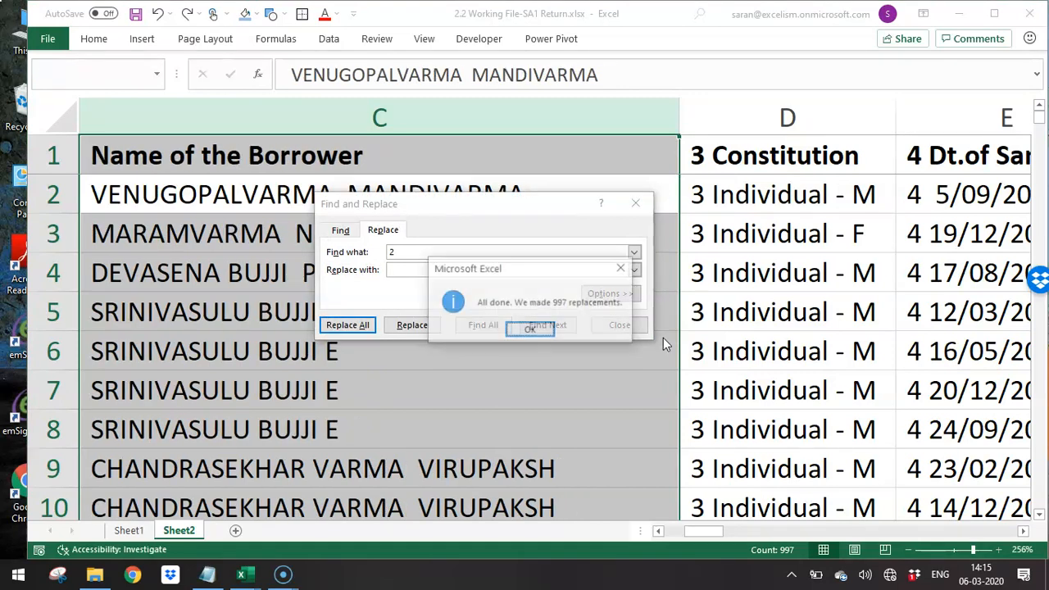
{"action": "key", "text": "Escape"}
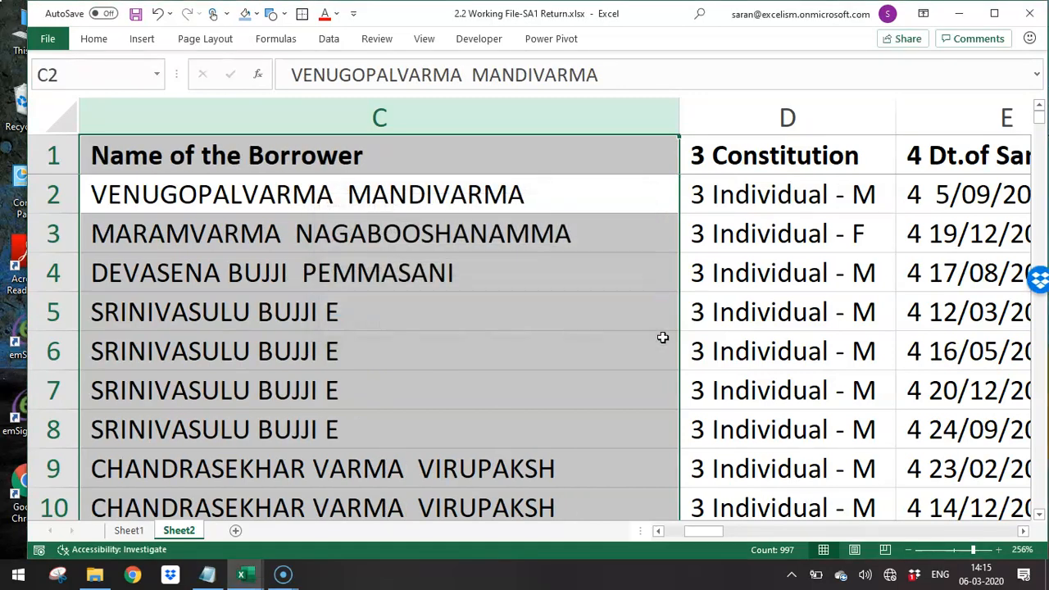
- Review the column headers from SrNo. to Dt.of Sanc/Ren for serial-number prefixes that still remain
{"action": "key", "text": "Right"}
{"action": "key", "text": "Right"}
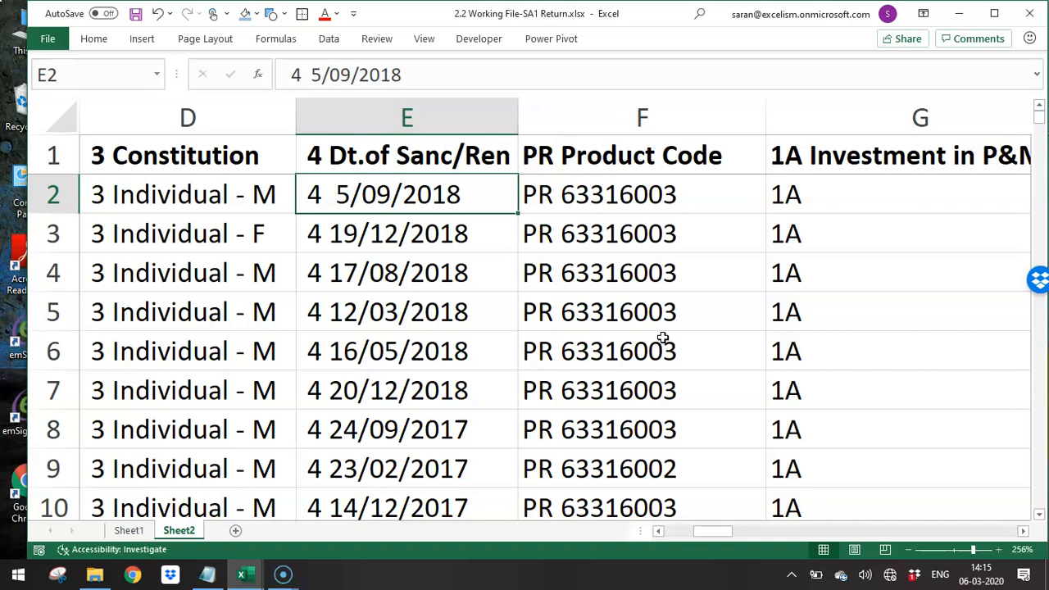
{"action": "key", "text": "Up"}
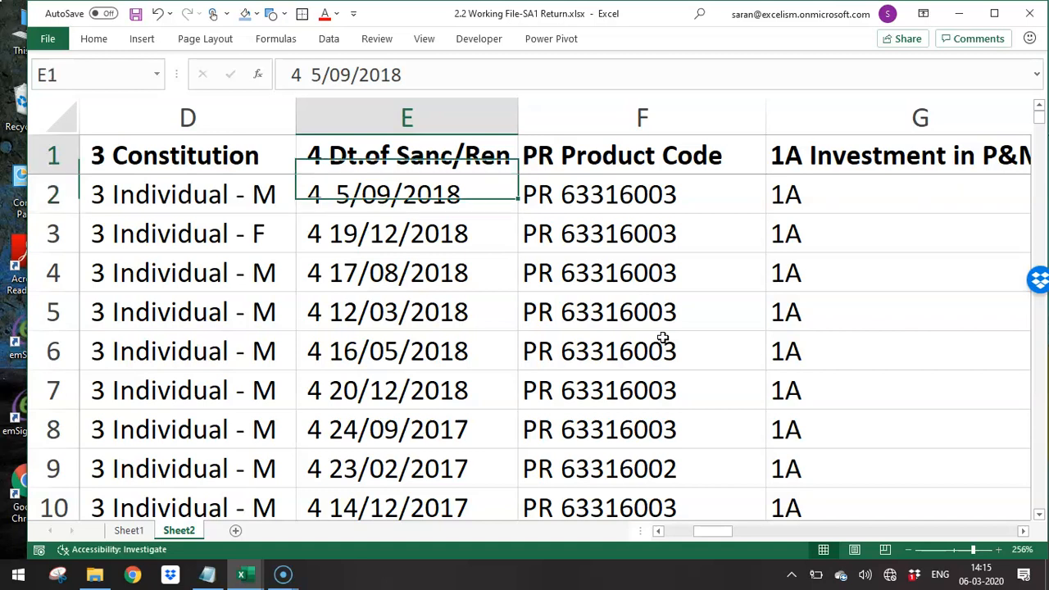
{"action": "key", "text": "Left"}
{"action": "key", "text": "Left"}
{"action": "key", "text": "Left"}
{"action": "key", "text": "Left"}
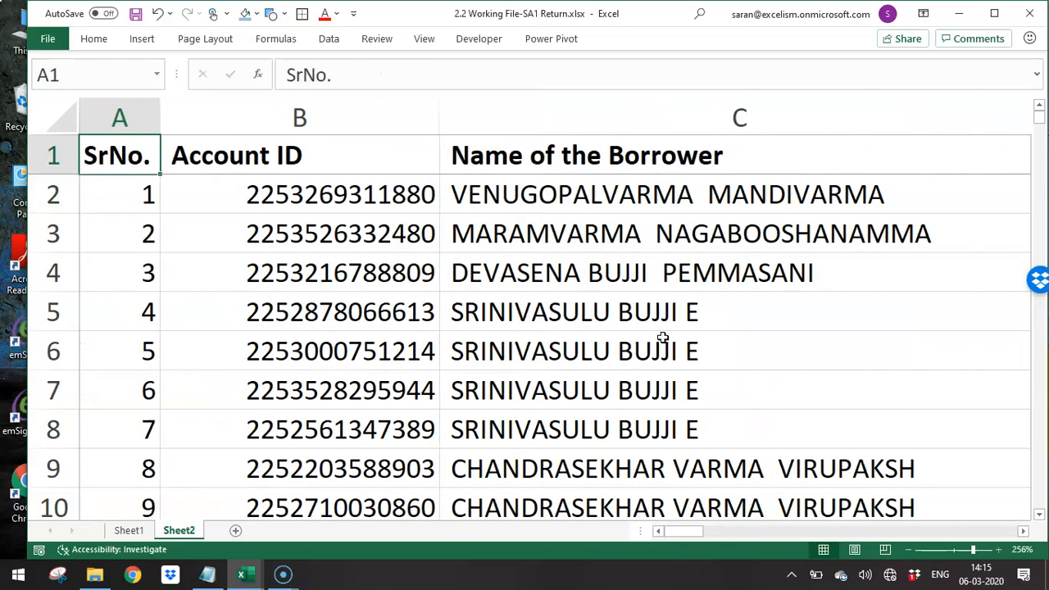
{"action": "key", "text": "Right"}
{"action": "key", "text": "Right"}
{"action": "key", "text": "Right"}
{"action": "key", "text": "Right"}
{"action": "key", "text": "Left"}
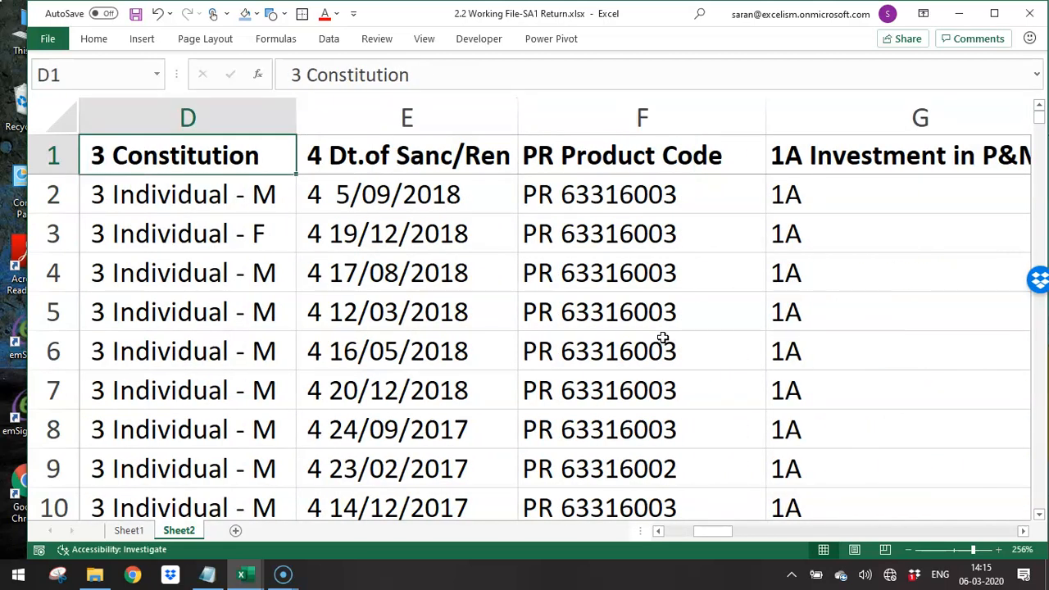
- Read the explanation of the Use Relative References option for macro recording
{"action": "left_click", "coordinate": [482, 39]}
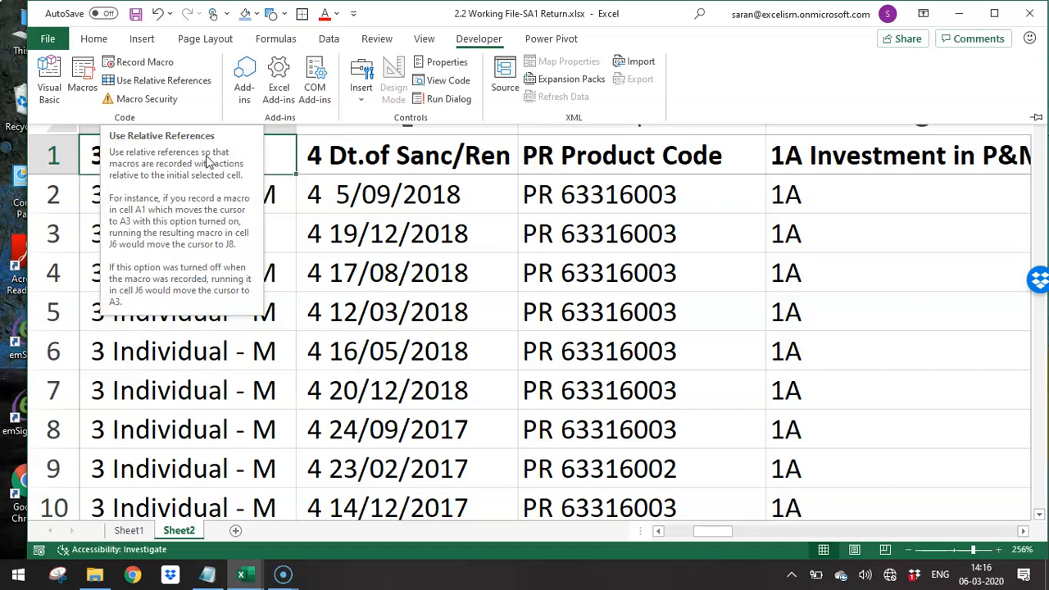
{"action": "left_click", "coordinate": [207, 155]}
- Examine the headers and values from Constitution to Interest Rate for the prefixes that precede each field
{"action": "key", "text": "ctrl+Right"}
{"action": "key", "text": "ctrl+Left"}
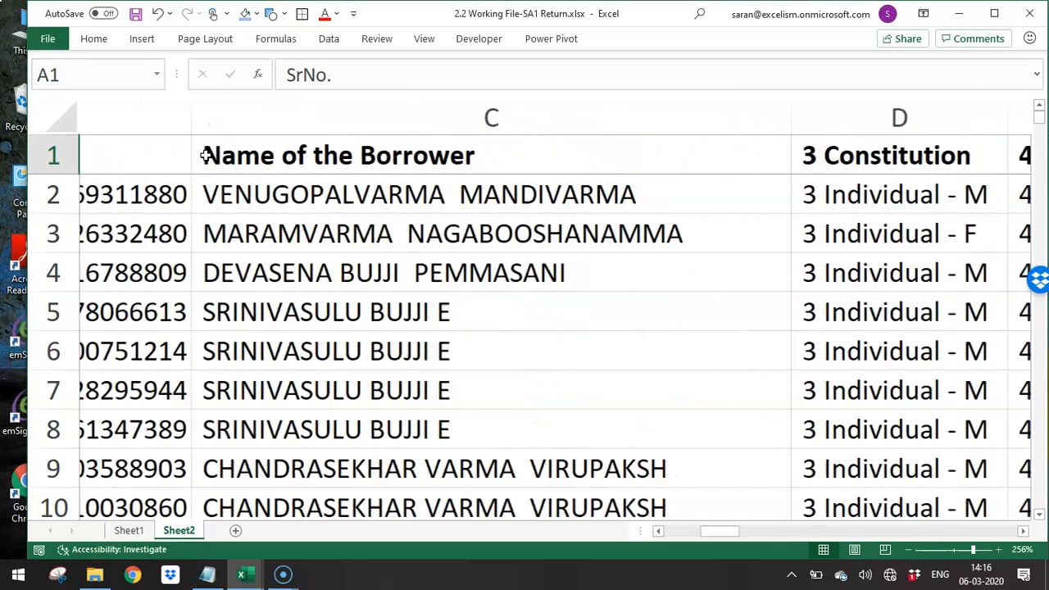
{"action": "key", "text": "Down"}
{"action": "key", "text": "Right"}
{"action": "key", "text": "Right"}
{"action": "key", "text": "Right"}
{"action": "key", "text": "Right"}
{"action": "key", "text": "Right"}
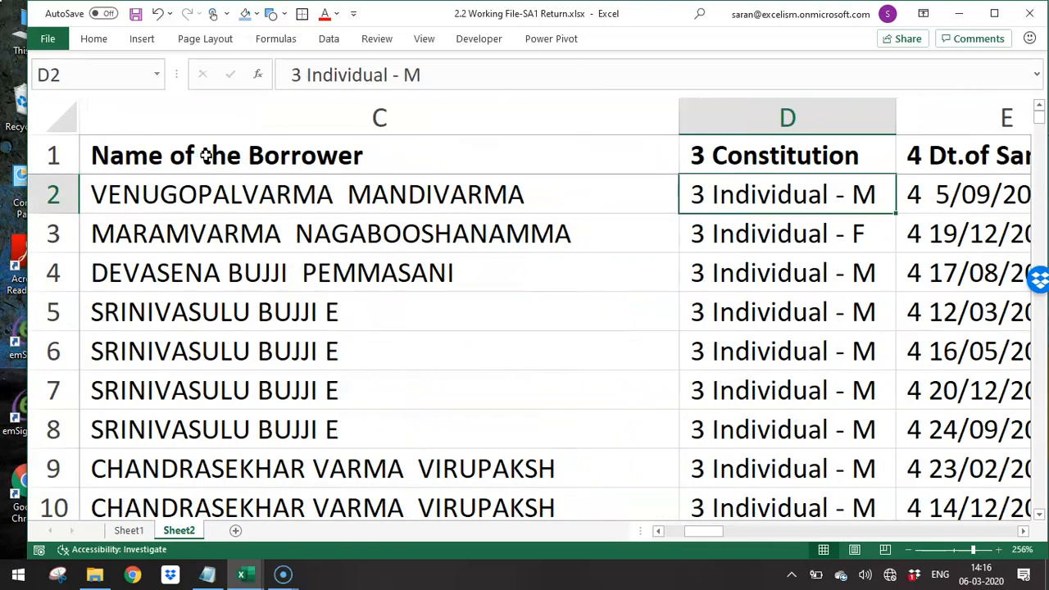
{"action": "key", "text": "Up"}
{"action": "key", "text": "Left"}
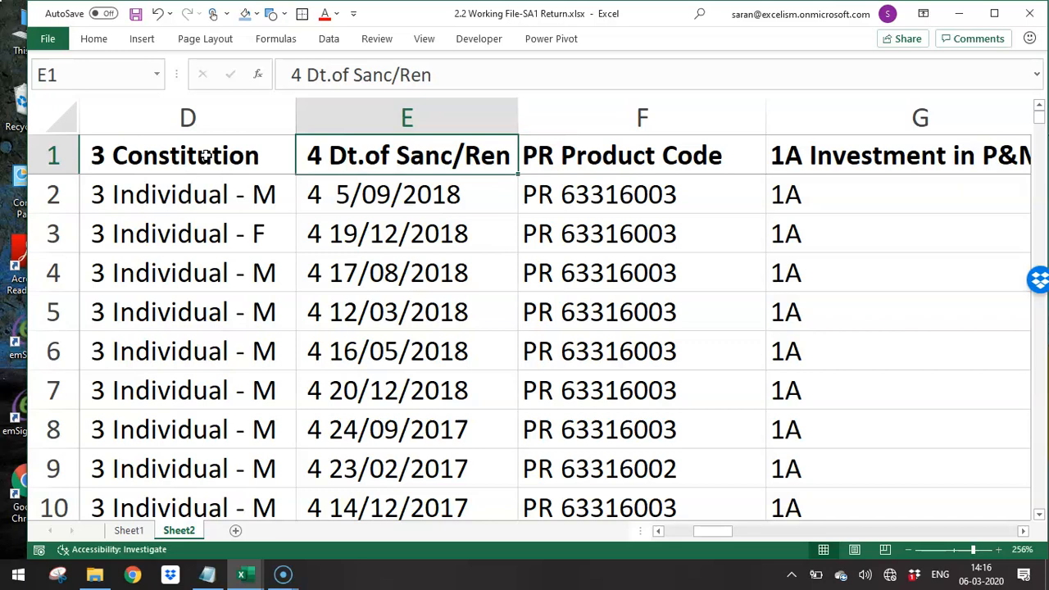
{"action": "key", "text": "Right"}
{"action": "key", "text": "Right"}
{"action": "key", "text": "Right"}
{"action": "key", "text": "Right"}
{"action": "key", "text": "Left"}
{"action": "key", "text": "Left"}
{"action": "key", "text": "Left"}
{"action": "key", "text": "Left"}
{"action": "key", "text": "Right"}
{"action": "key", "text": "Right"}
{"action": "key", "text": "Right"}
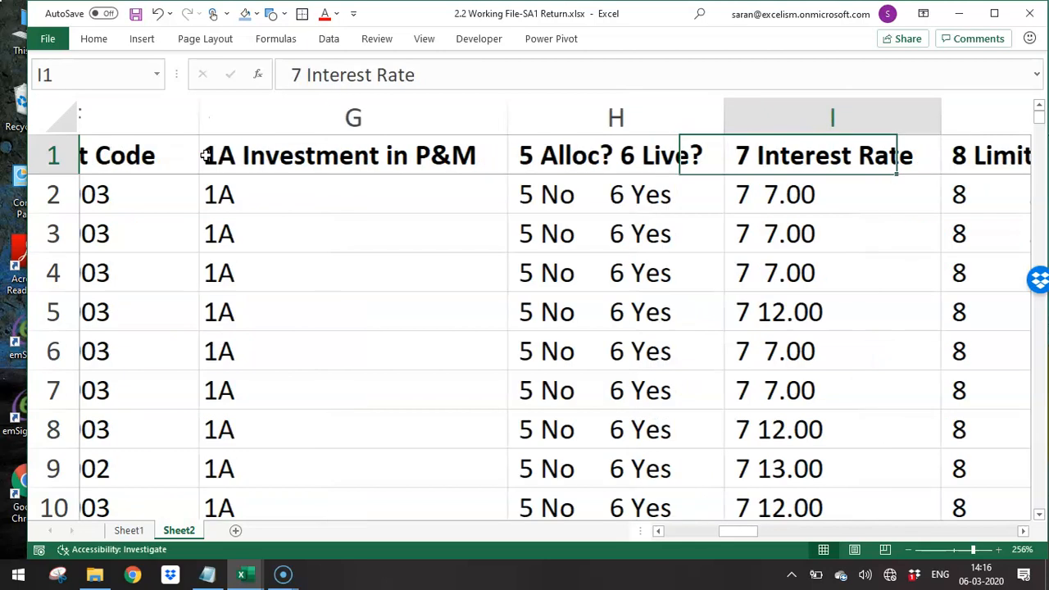
{"action": "key", "text": "Right"}
{"action": "key", "text": "Left"}
{"action": "key", "text": "Left"}
{"action": "key", "text": "Right"}
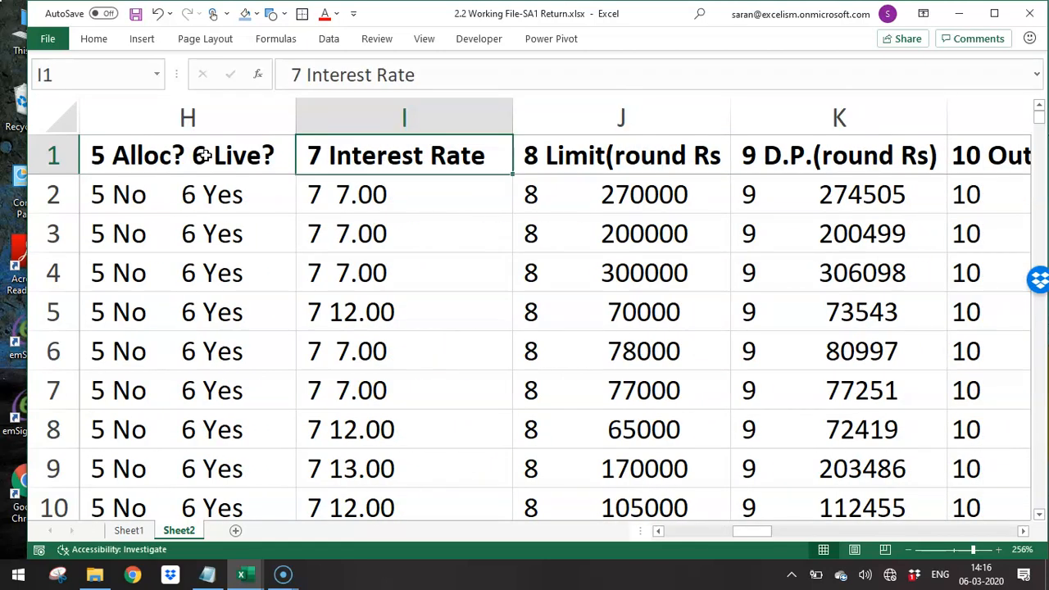
- Turn on AutoFilter for the whole data range on Sheet2
{"action": "key", "text": "ctrl+Home"}
{"action": "key", "text": "ctrl+shift+End"}
{"action": "key", "text": "alt+d"}
{"action": "key", "text": "f"}
{"action": "key", "text": "f"}
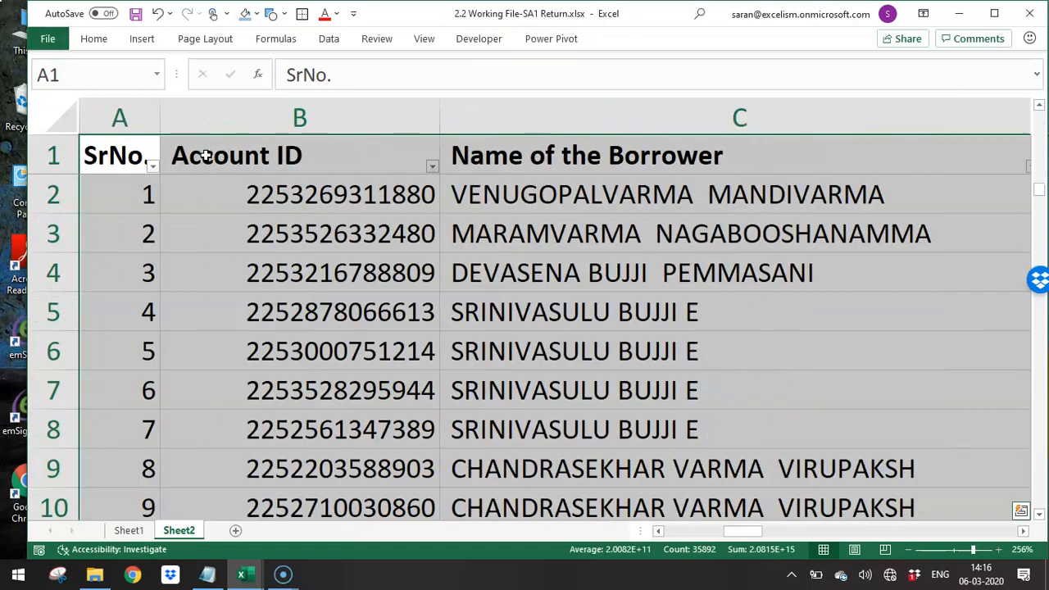
- Inspect the distinct values in the Interest Rate column's filter list without applying a filter
{"action": "key", "text": "Right"}
{"action": "key", "text": "Right"}
{"action": "key", "text": "Right"}
{"action": "key", "text": "Right"}
{"action": "key", "text": "Right"}
{"action": "key", "text": "Right"}
{"action": "key", "text": "Right"}
{"action": "key", "text": "Right"}
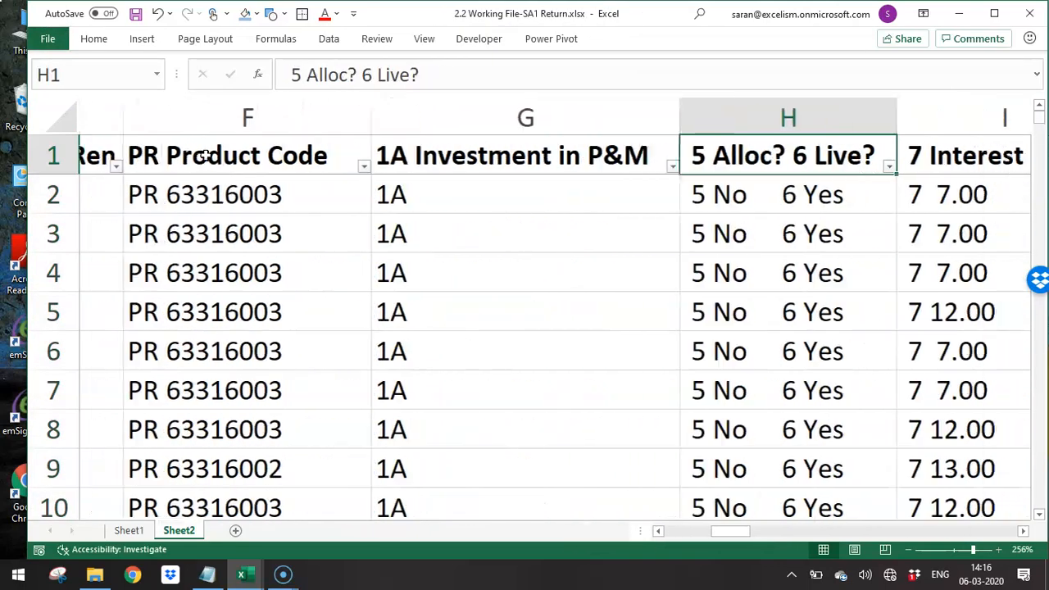
{"action": "key", "text": "alt+Down"}
{"action": "key", "text": "e"}
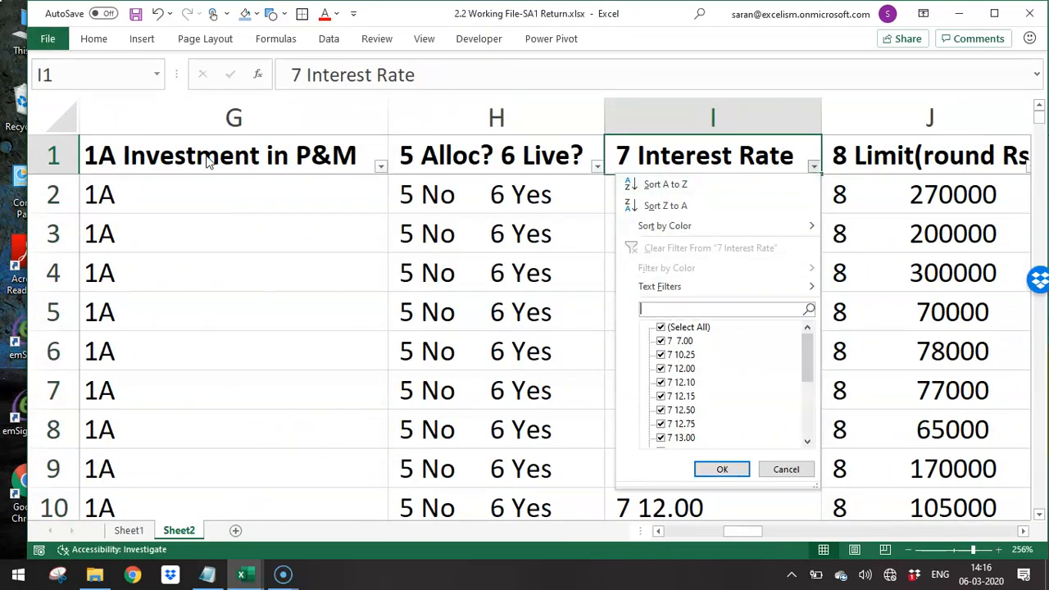
{"action": "key", "text": "Tab"}
{"action": "key", "text": "space"}
{"action": "key", "text": "Escape"}
- Remove the leading "7 " from the whole Interest Rate column by replacing every "7" followed by a space with nothing
{"action": "key", "text": "ctrl+space"}
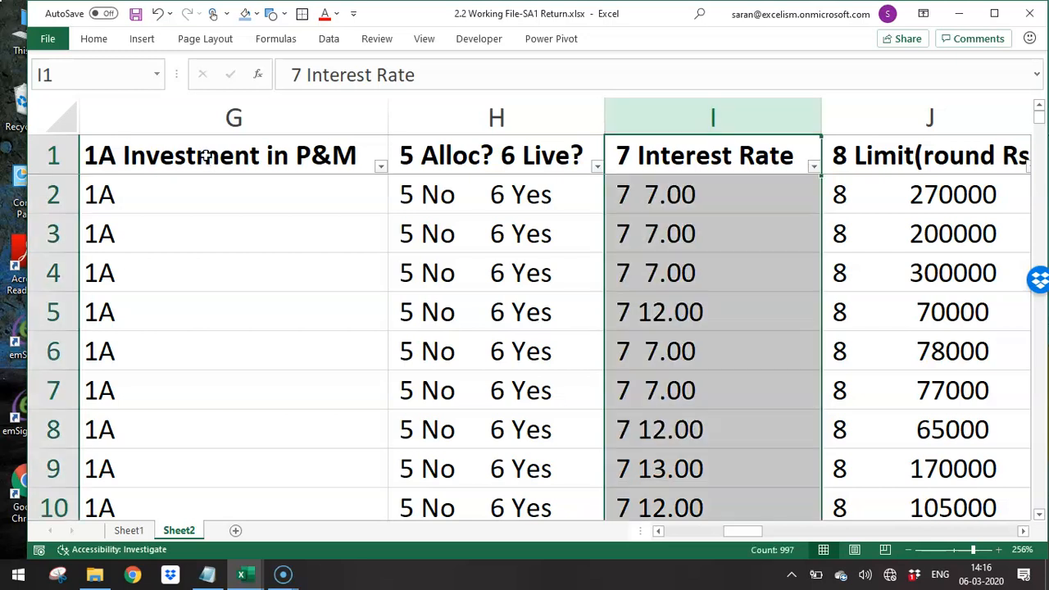
{"action": "key", "text": "ctrl+h"}
{"action": "type", "text": "2"}
{"action": "type", "text": "7"}
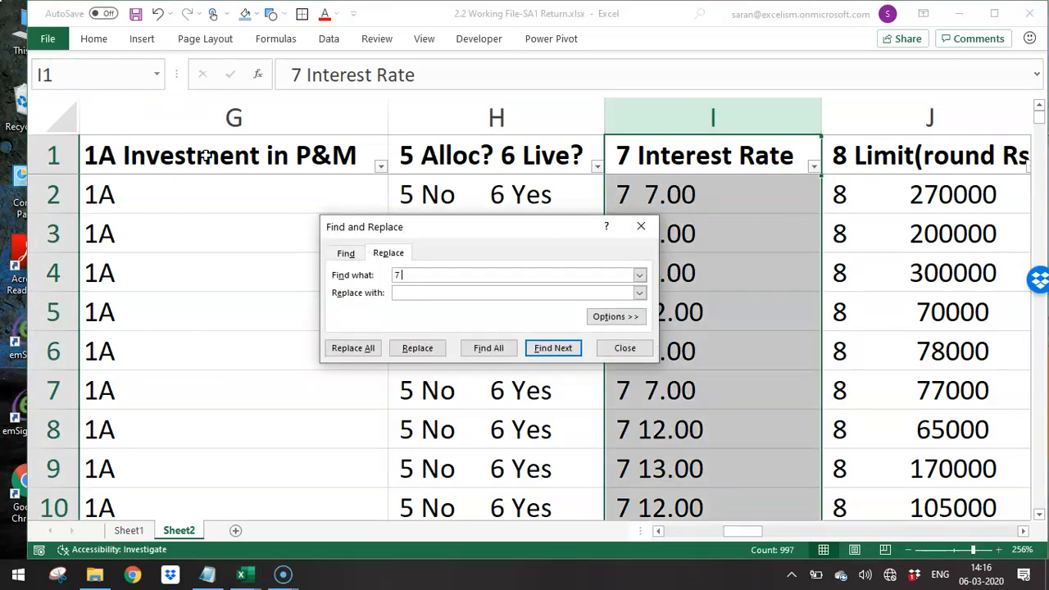
{"action": "key", "text": "alt+a"}
{"action": "key", "text": "Return"}
{"action": "key", "text": "Escape"}
- Check the Interest Rate column's filter list for correct rate values, leaving the data unfiltered
{"action": "key", "text": "Up"}
{"action": "key", "text": "alt+Down"}
{"action": "key", "text": "e"}
{"action": "key", "text": "Tab"}
{"action": "key", "text": "space"}
{"action": "key", "text": "Down"}
{"action": "key", "text": "Down"}
{"action": "key", "text": "Down"}
{"action": "key", "text": "Down"}
{"action": "key", "text": "Down"}
{"action": "key", "text": "Down"}
{"action": "key", "text": "Down"}
{"action": "key", "text": "Down"}
{"action": "key", "text": "Down"}
{"action": "key", "text": "Down"}
{"action": "key", "text": "Down"}
{"action": "key", "text": "Down"}
{"action": "key", "text": "Down"}
{"action": "key", "text": "Down"}
{"action": "key", "text": "Down"}
{"action": "key", "text": "Down"}
{"action": "key", "text": "Down"}
{"action": "key", "text": "Down"}
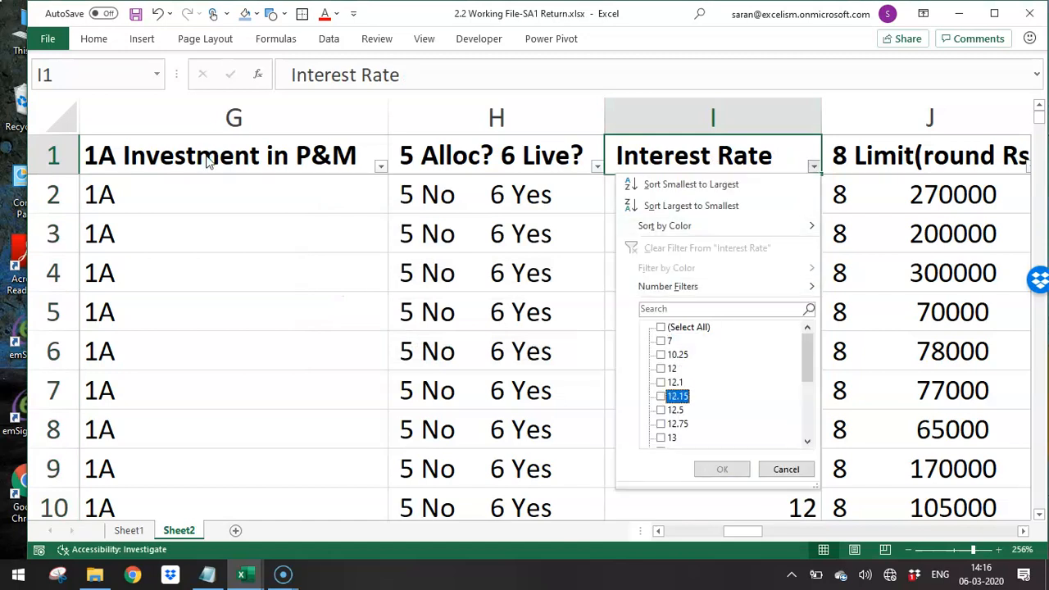
{"action": "key", "text": "Tab"}
{"action": "key", "text": "Down"}
{"action": "key", "text": "Up"}
{"action": "key", "text": "Up"}
{"action": "key", "text": "Up"}
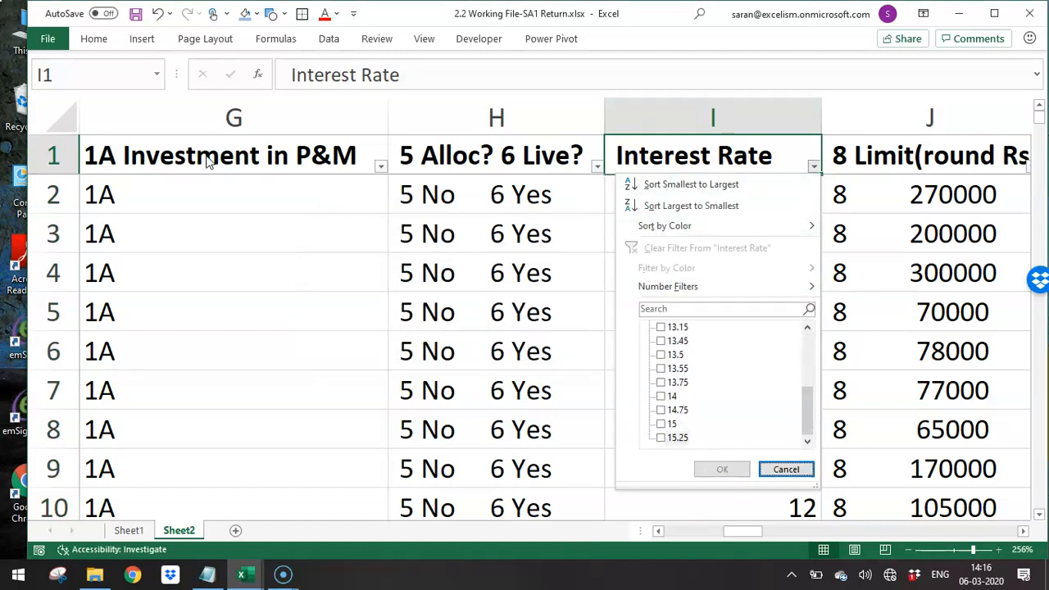
{"action": "key", "text": "Escape"}
- Remove the leading "8 " from the whole Limit column by replacing every "8" followed by a space with nothing
{"action": "key", "text": "Right"}
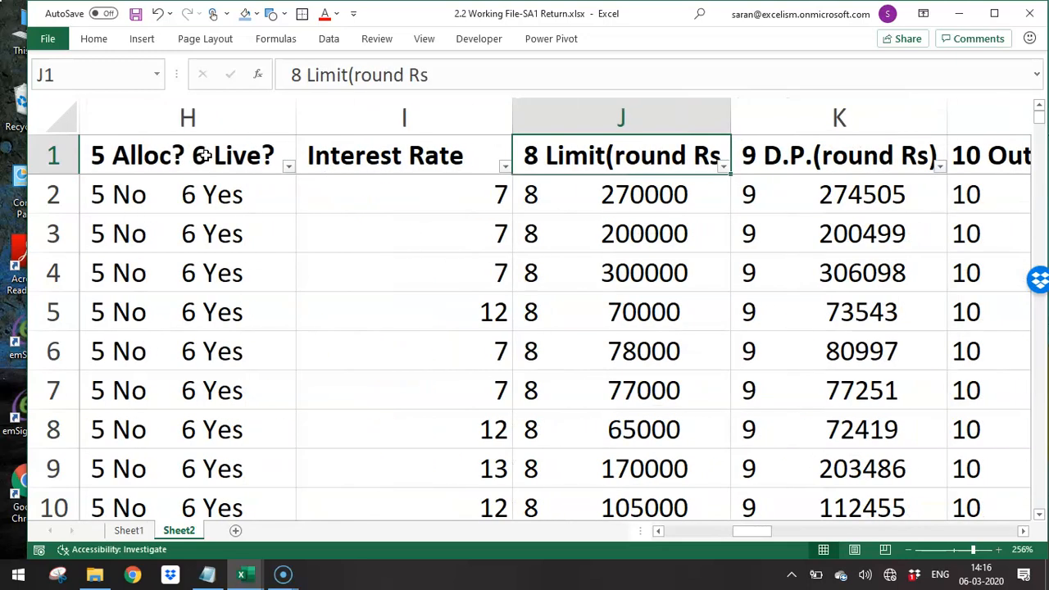
{"action": "key", "text": "ctrl+space"}
{"action": "key", "text": "ctrl+h"}
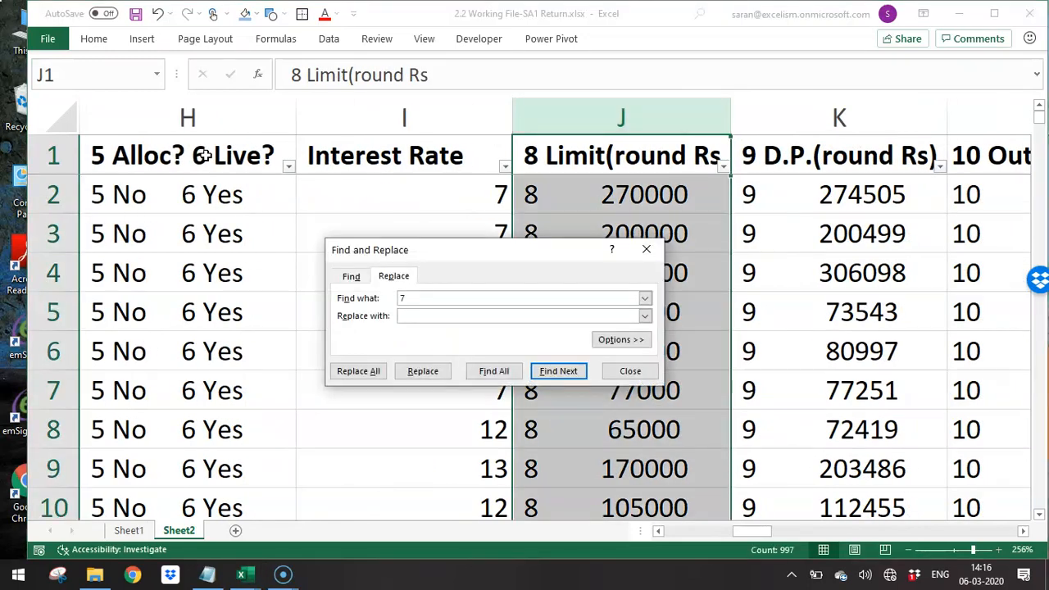
{"action": "type", "text": "8"}
{"action": "key", "text": "alt+a"}
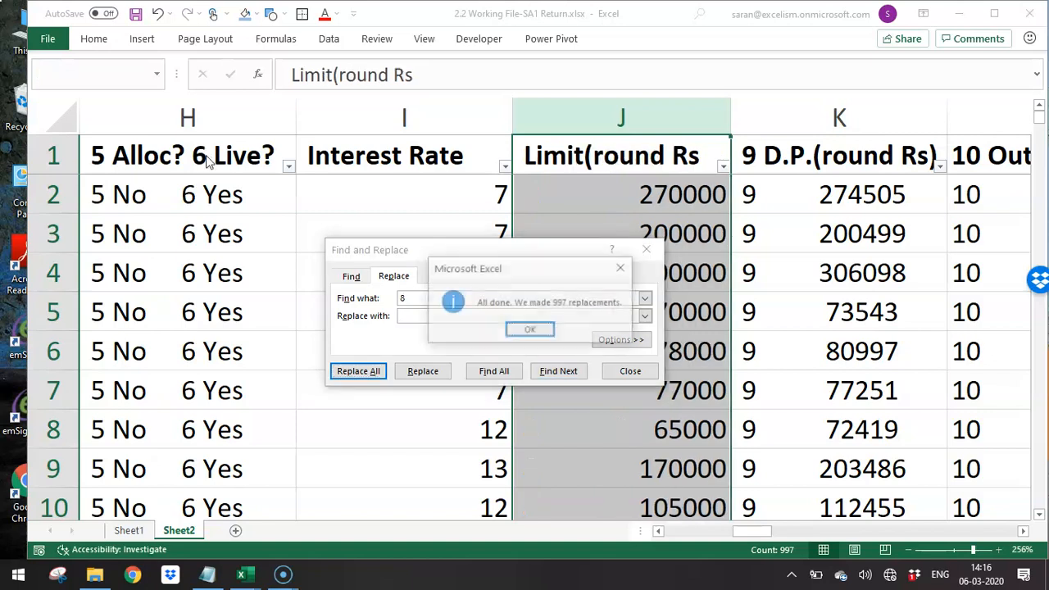
{"action": "key", "text": "Return"}
{"action": "key", "text": "Escape"}
{"action": "key", "text": "Up"}
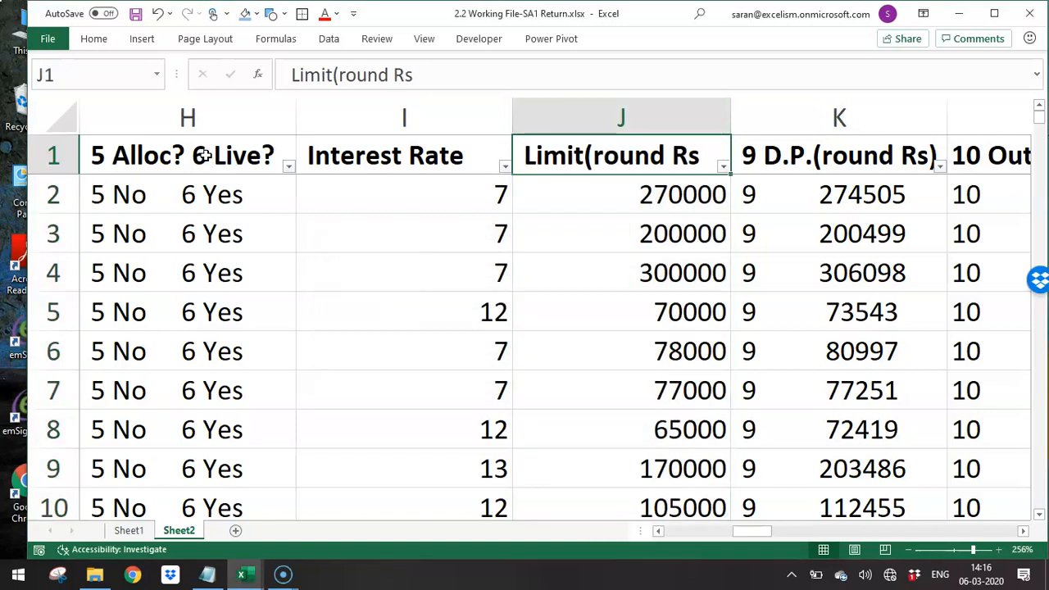
- Look over the D.P. and Outstanding columns for the serial-number prefixes that still precede their values
{"action": "key", "text": "Right"}
{"action": "key", "text": "Right"}
{"action": "key", "text": "Right"}
{"action": "key", "text": "Left"}
{"action": "key", "text": "Left"}
{"action": "key", "text": "Left"}
{"action": "key", "text": "Right"}
{"action": "key", "text": "Right"}
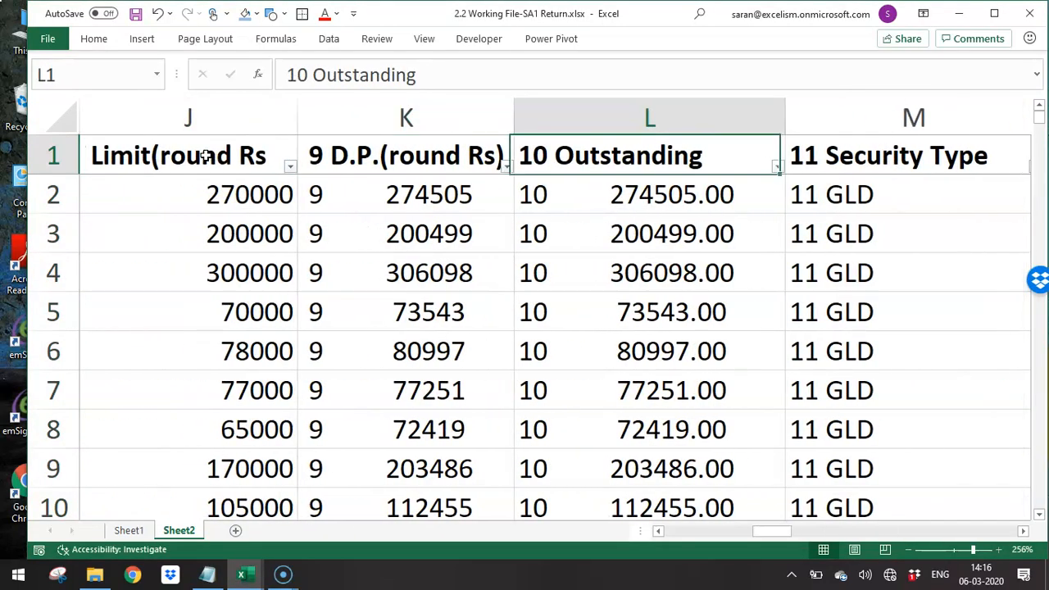
{"action": "key", "text": "Left"}
{"action": "key", "text": "ctrl+space"}
{"action": "key", "text": "alt+d"}
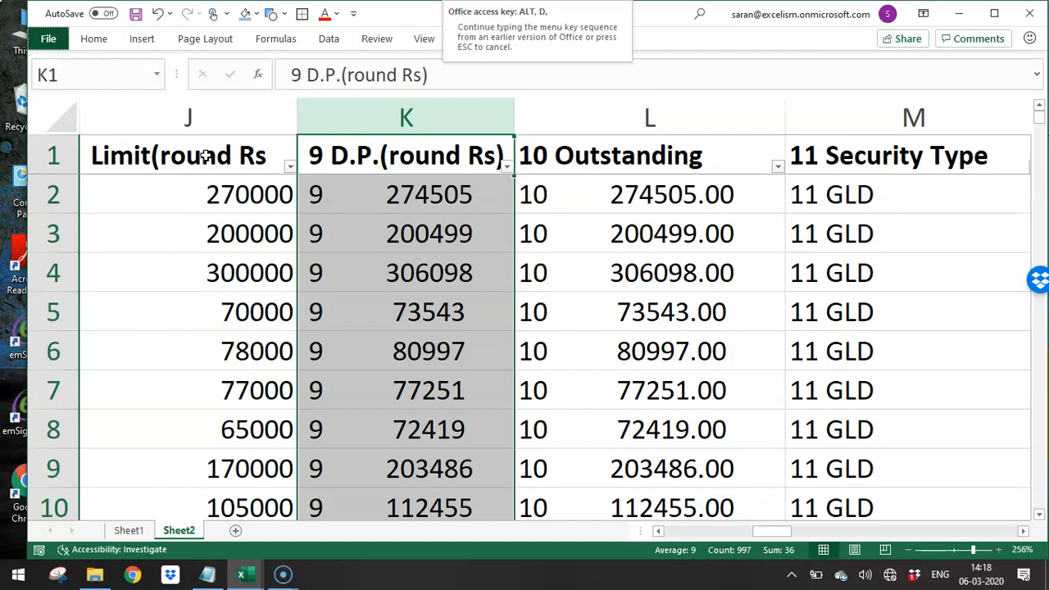
{"action": "key", "text": "Escape"}
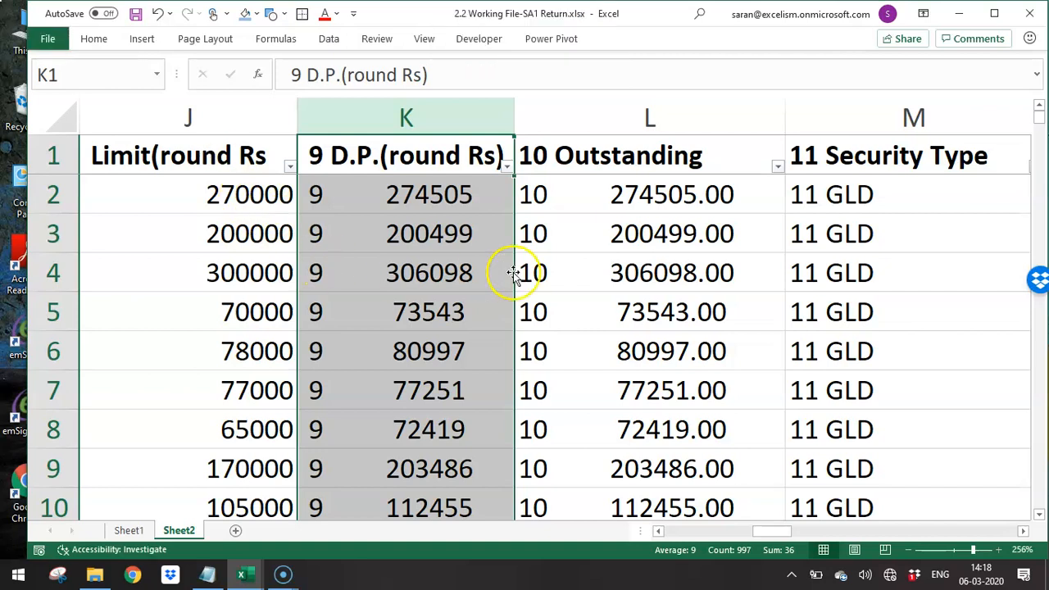
- Remove the leading "10 " from the whole Outstanding column by replacing every "10" followed by a space with nothing
{"action": "key", "text": "Right"}
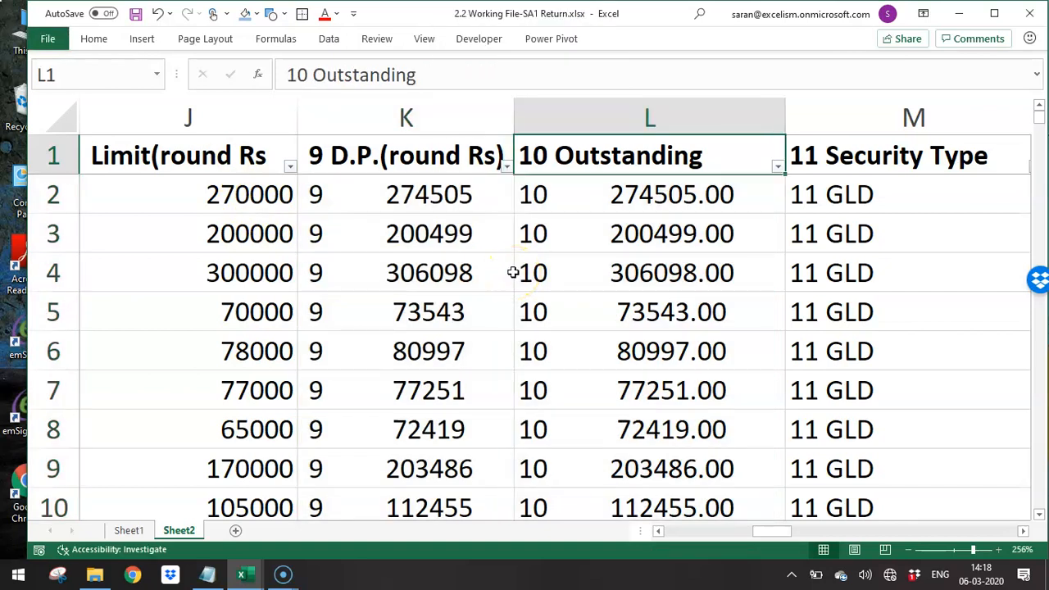
{"action": "key", "text": "ctrl+space"}
{"action": "key", "text": "ctrl+h"}
{"action": "type", "text": "810"}
{"action": "key", "text": "alt+a"}
{"action": "key", "text": "Escape"}
{"action": "key", "text": "Escape"}
- Remove the leading "9 " from the whole D.P. column by replacing every "9" followed by a space with nothing
{"action": "key", "text": "Left"}
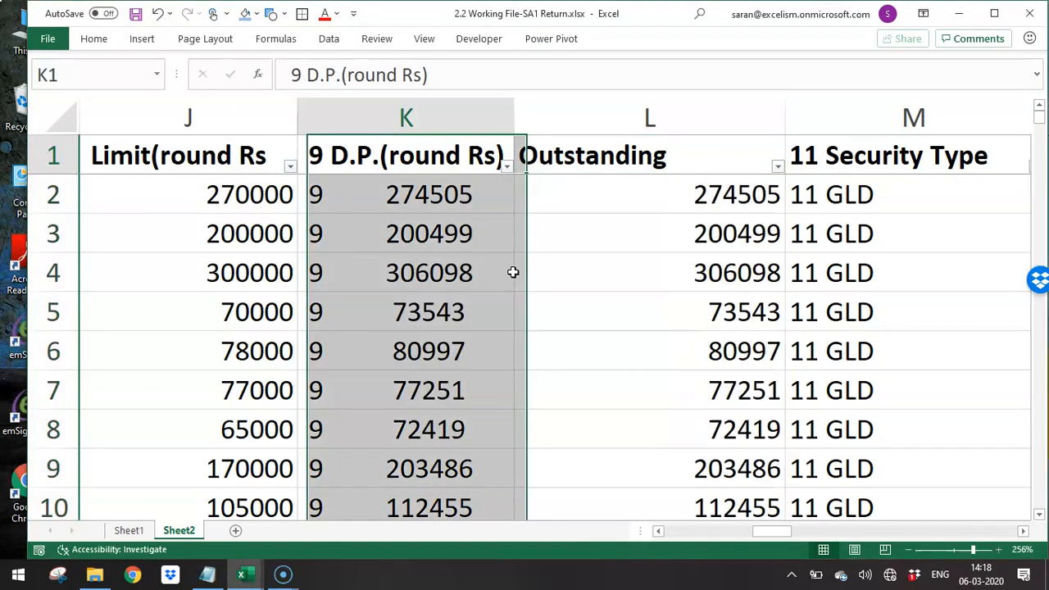
{"action": "key", "text": "ctrl+space"}
{"action": "key", "text": "ctrl+h"}
{"action": "type", "text": "9"}
{"action": "key", "text": "alt+a"}
{"action": "key", "text": "Escape"}
{"action": "key", "text": "Escape"}
- Insert a blank column between the Outstanding and Security Type columns
{"action": "key", "text": "Right"}
{"action": "key", "text": "Right"}
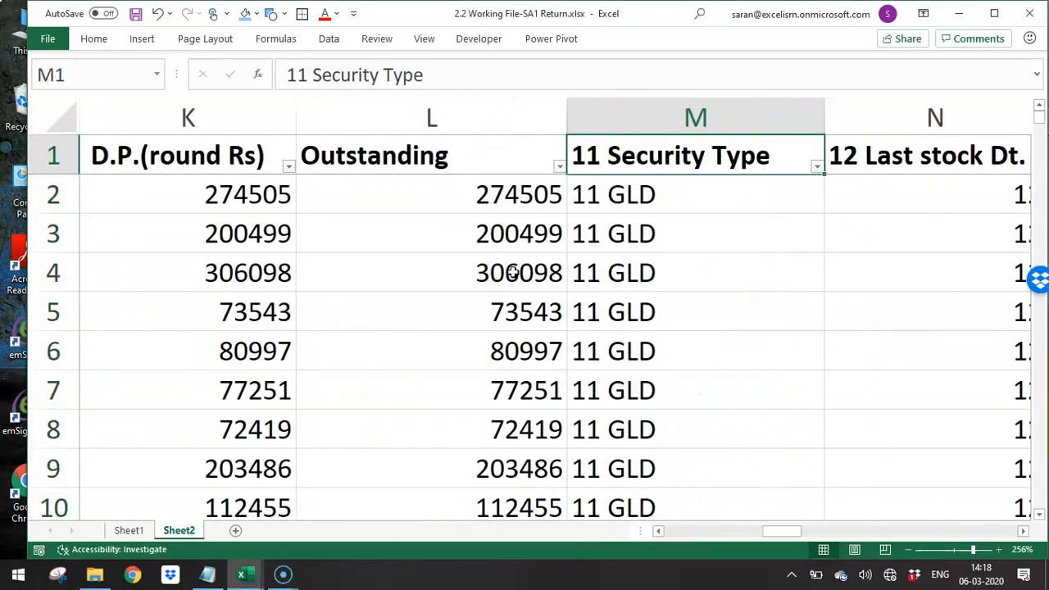
{"action": "key", "text": "ctrl+space"}
{"action": "key", "text": "ctrl+shift+plus"}
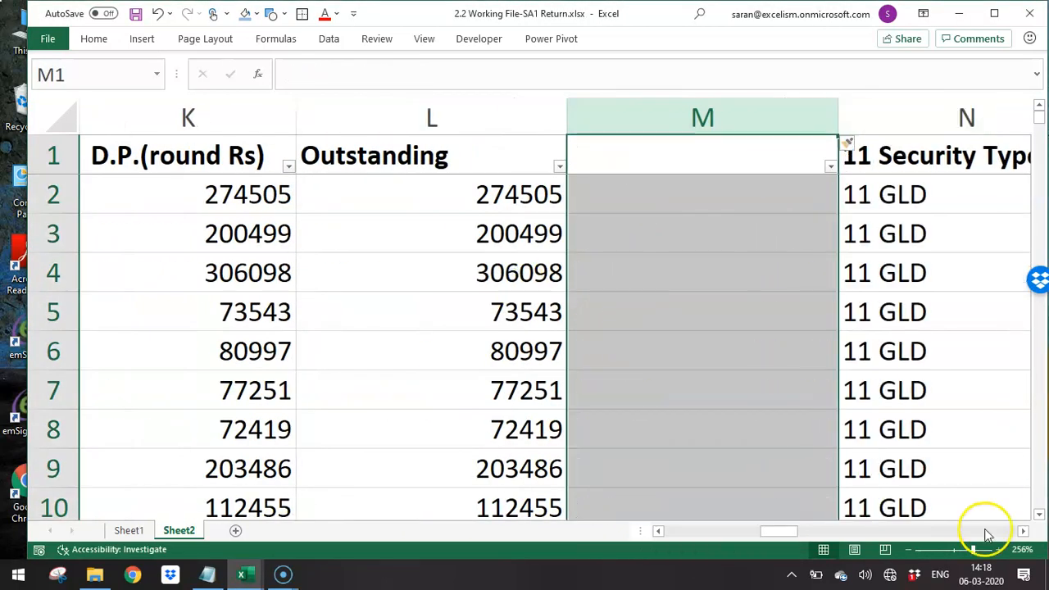
- Review the cleaned Limit, D.P. and Outstanding columns alongside the blank column M
{"action": "left_click", "coordinate": [907, 550]}
{"action": "left_click", "coordinate": [907, 549]}
{"action": "left_click", "coordinate": [907, 549]}
{"action": "left_click", "coordinate": [908, 549]}
{"action": "left_click", "coordinate": [908, 549]}
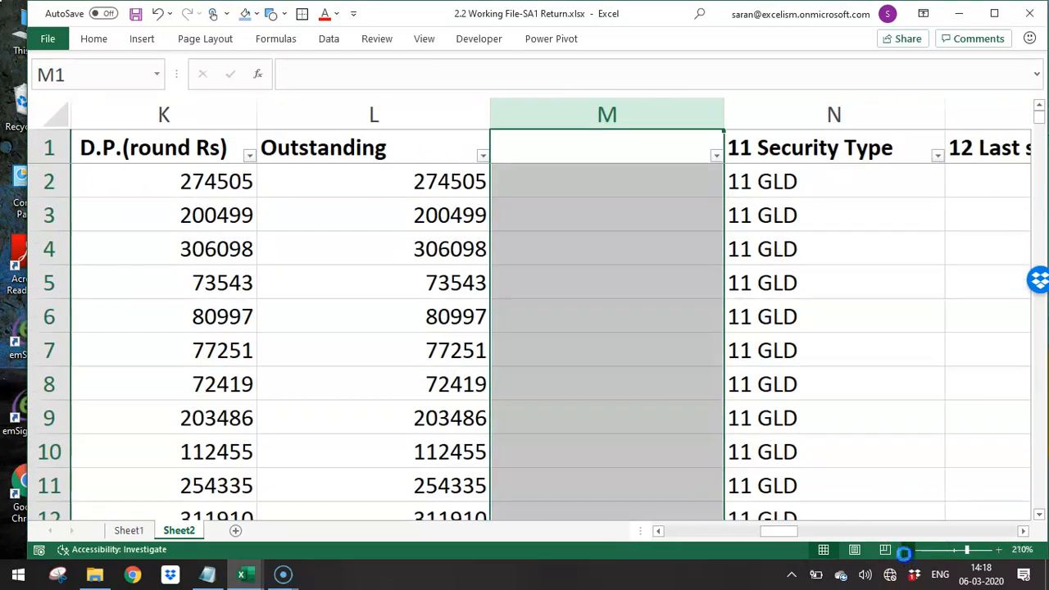
{"action": "left_click", "coordinate": [482, 398]}
{"action": "key", "text": "Left"}
{"action": "key", "text": "ctrl+space"}
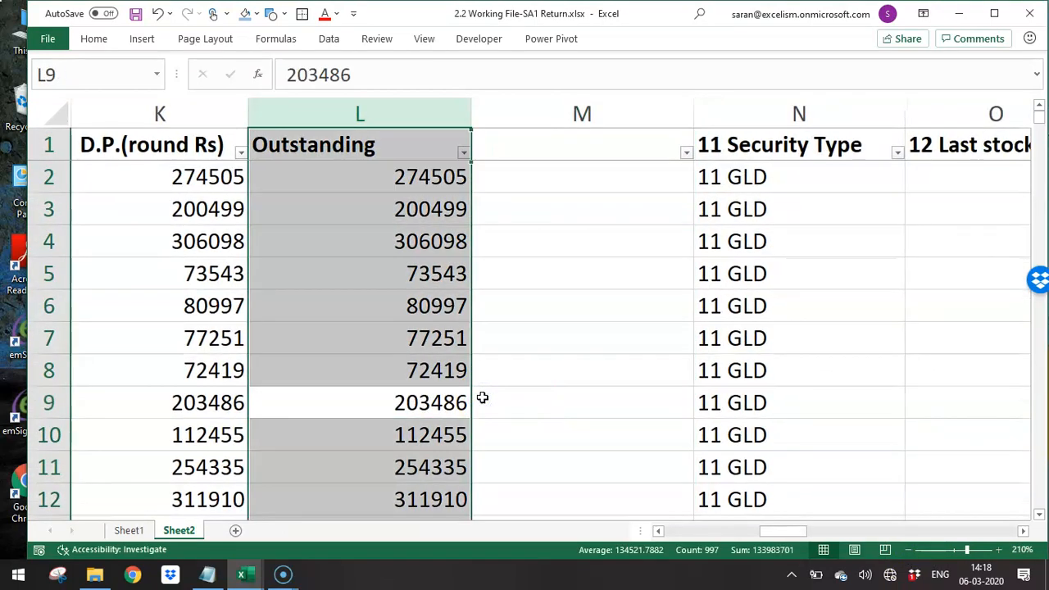
{"action": "key", "text": "shift+Left"}
{"action": "key", "text": "shift+Left"}
{"action": "key", "text": "shift+Left"}
{"action": "key", "text": "shift+Right"}
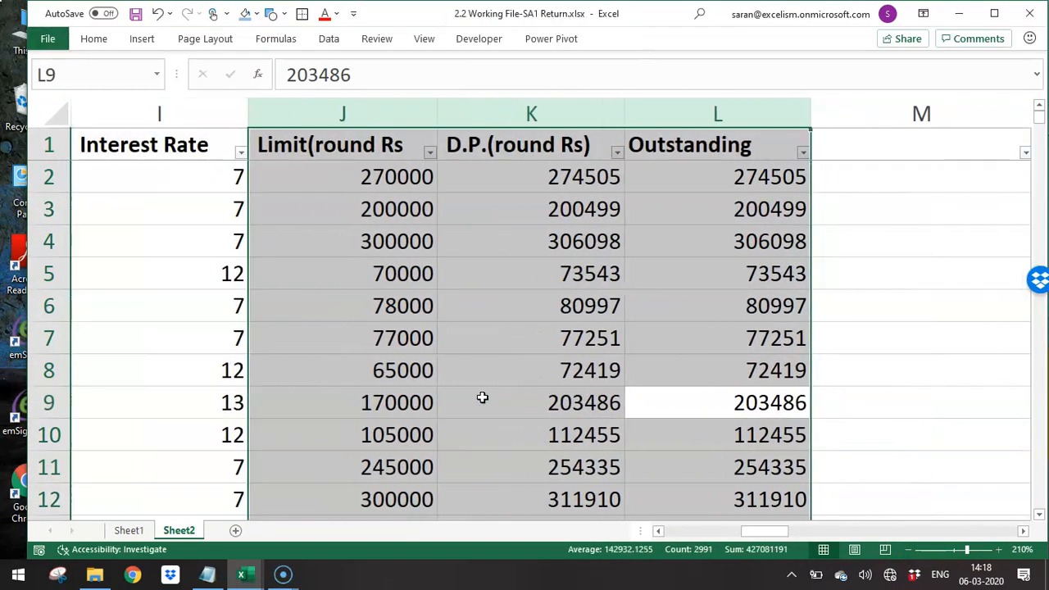
{"action": "key", "text": "Right"}
{"action": "key", "text": "Right"}
{"action": "key", "text": "Left"}
{"action": "key", "text": "Left"}
{"action": "key", "text": "Left"}
{"action": "key", "text": "Left"}
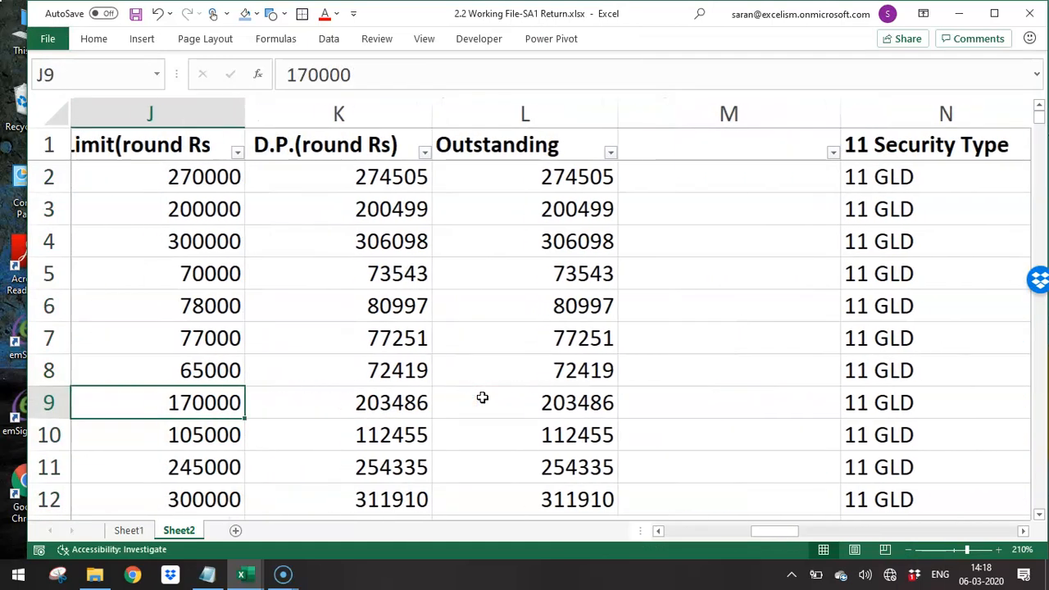
- Label the blank column M with the header "Lmt/exd"
{"action": "key", "text": "Right"}
{"action": "key", "text": "Right"}
{"action": "key", "text": "Right"}
{"action": "key", "text": "ctrl+Up"}
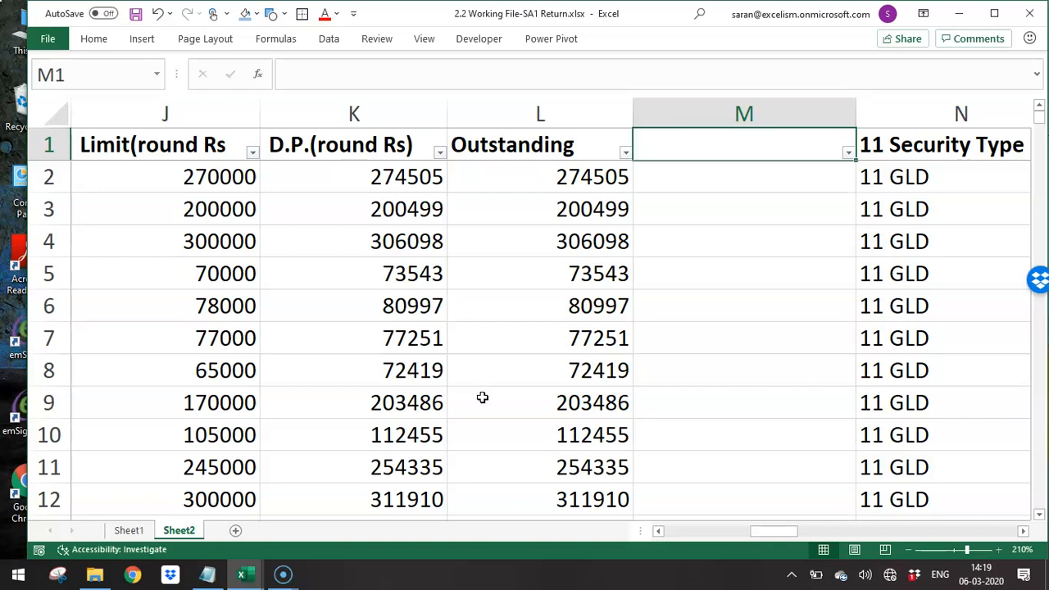
{"action": "left_click", "coordinate": [277, 574]}
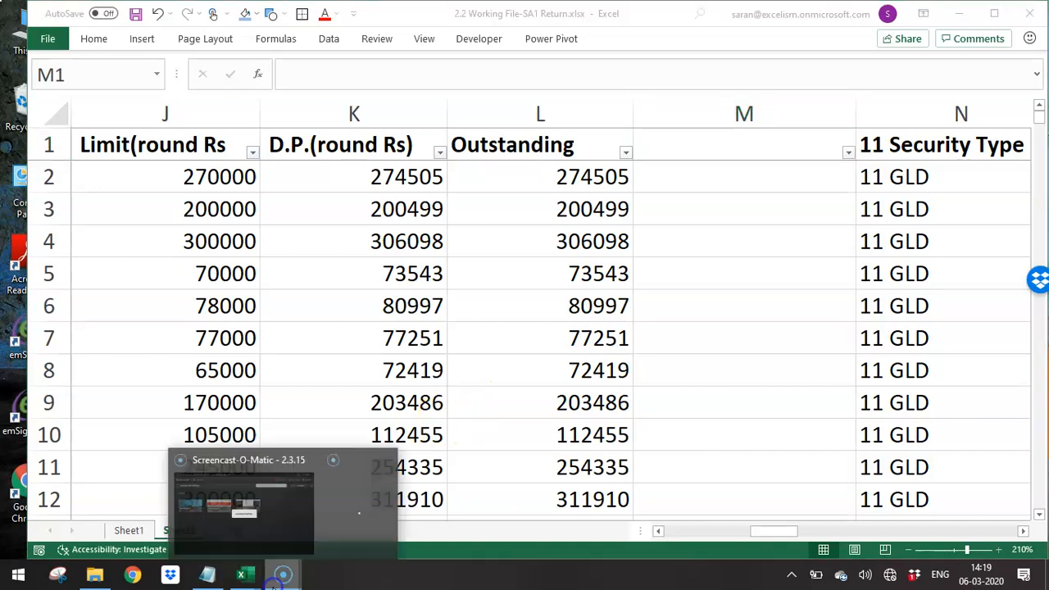
{"action": "left_click", "coordinate": [265, 563]}
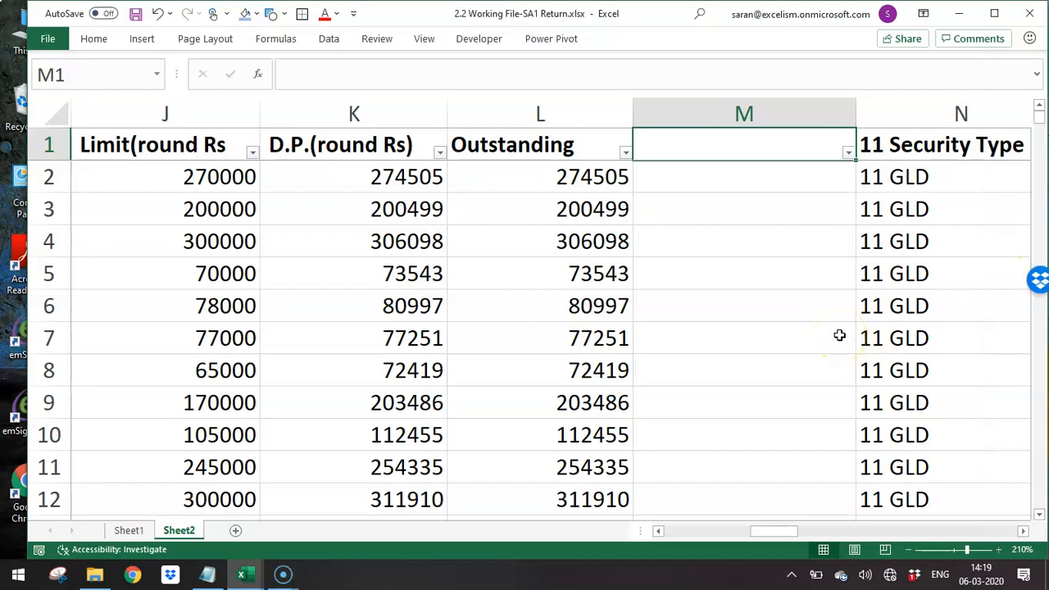
{"action": "type", "text": "Lmt"}
{"action": "key", "text": "Return"}
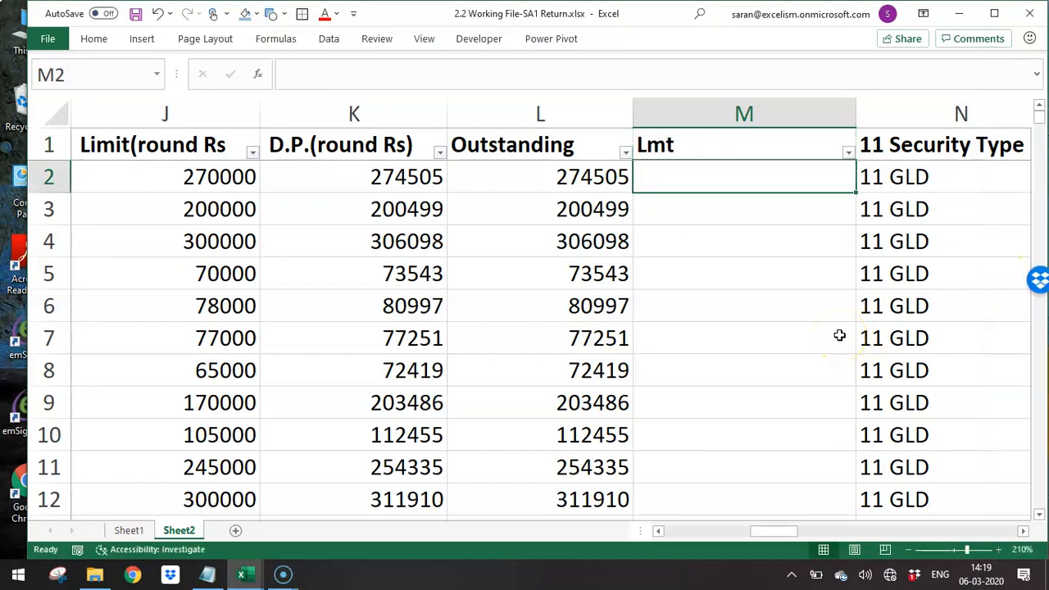
{"action": "key", "text": "Up"}
{"action": "key", "text": "F2"}
{"action": "type", "text": "/exd"}
{"action": "key", "text": "Return"}
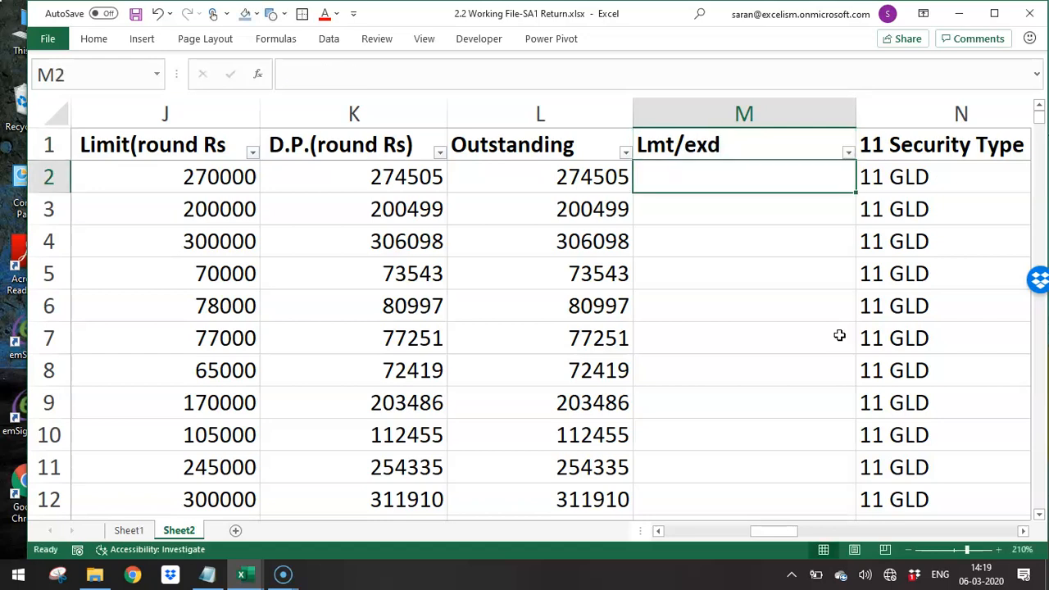
- Format all Limit, D.P. and Outstanding amounts with thousands separators and no decimal places
{"action": "key", "text": "Left"}
{"action": "key", "text": "Left"}
{"action": "key", "text": "Left"}
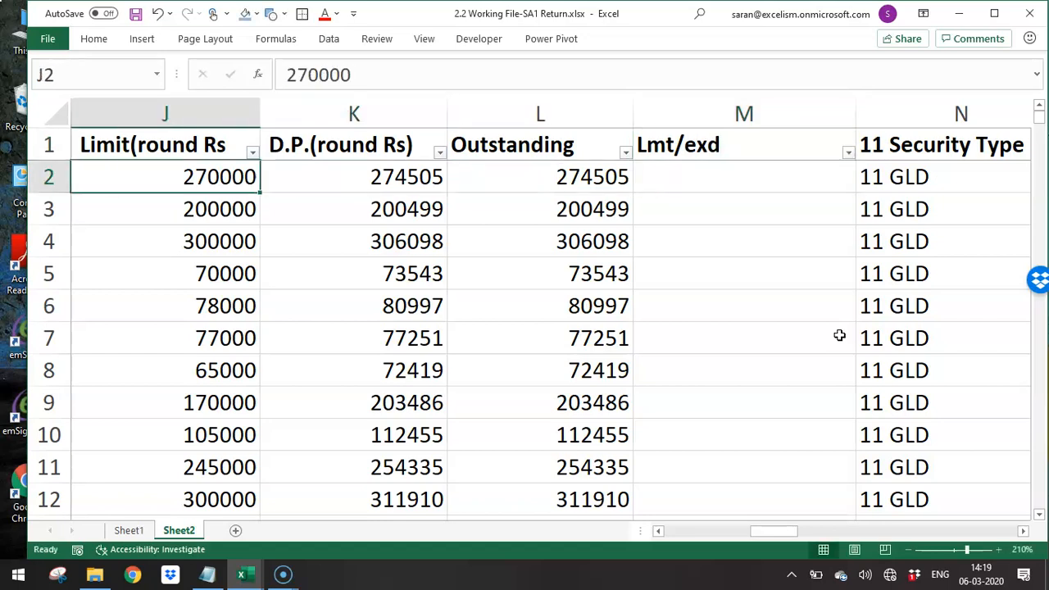
{"action": "key", "text": "ctrl+shift+Down"}
{"action": "key", "text": "shift+Right"}
{"action": "key", "text": "shift+Right"}
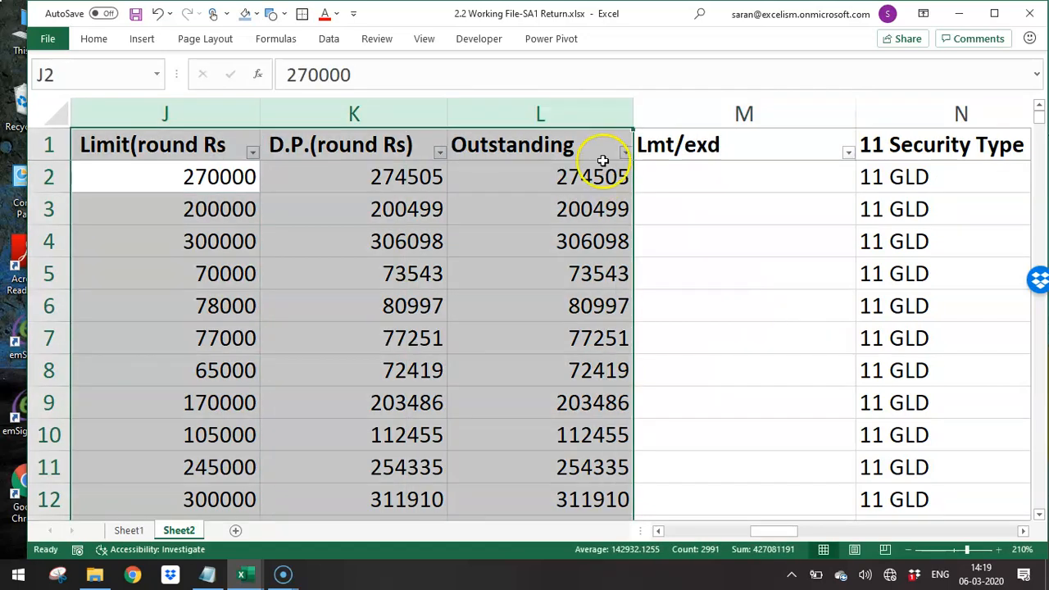
{"action": "left_click", "coordinate": [97, 40]}
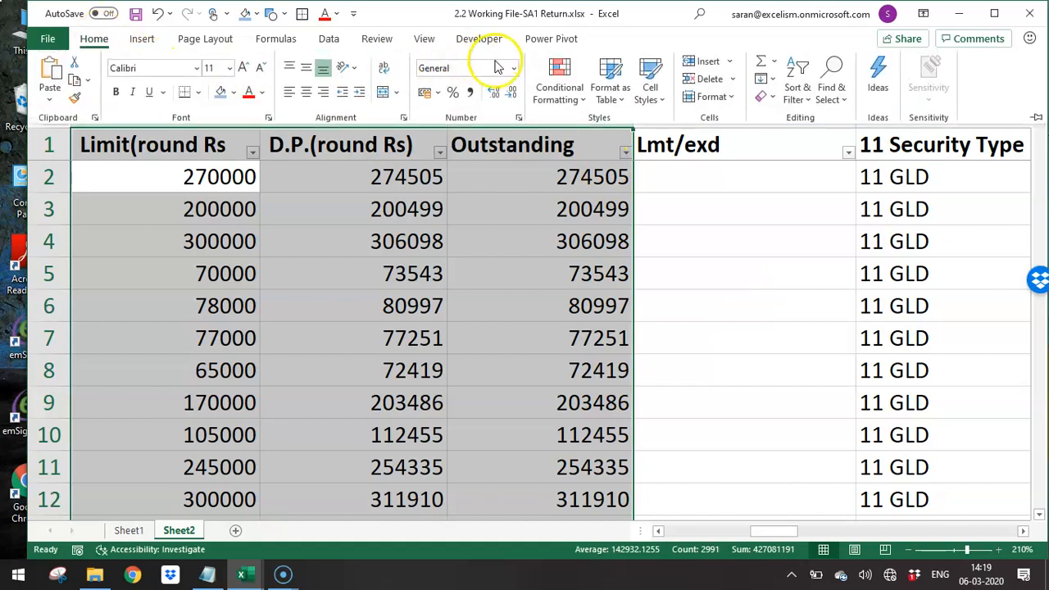
{"action": "left_click", "coordinate": [473, 91]}
{"action": "left_click", "coordinate": [508, 93]}
{"action": "left_click", "coordinate": [508, 92]}
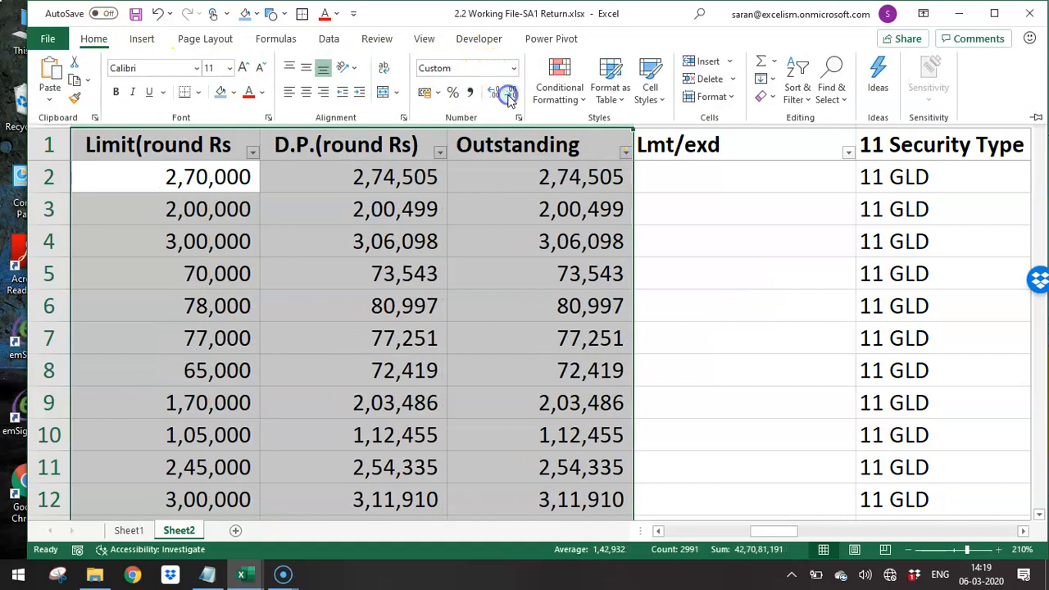
- Begin an IF formula in M2 that tests whether the outstanding amount exceeds the smaller of limit and D.P.: L2>MIN(J2:K2)
{"action": "left_click", "coordinate": [710, 180]}
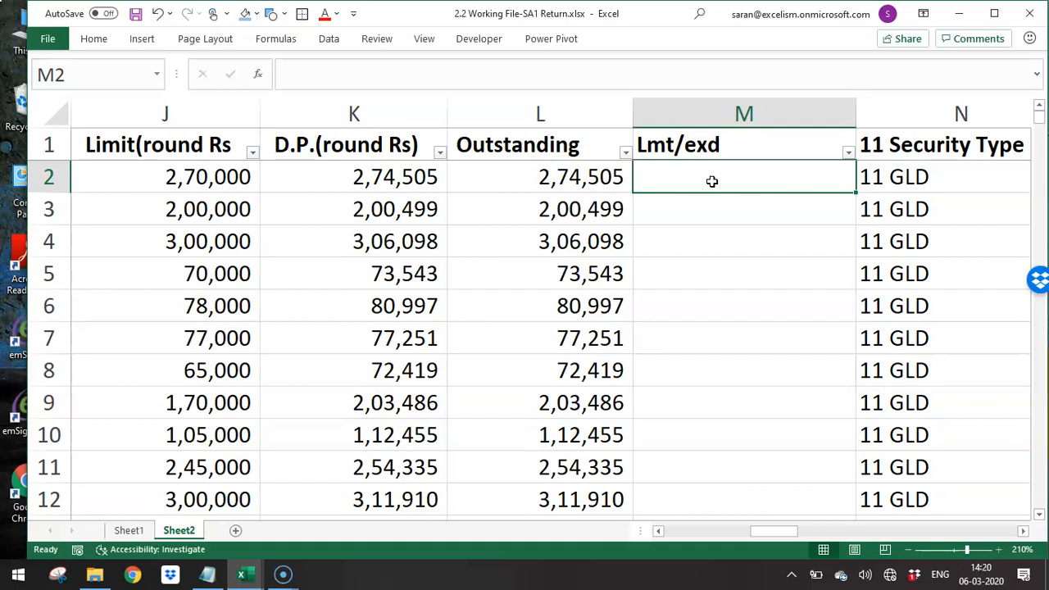
{"action": "type", "text": "="}
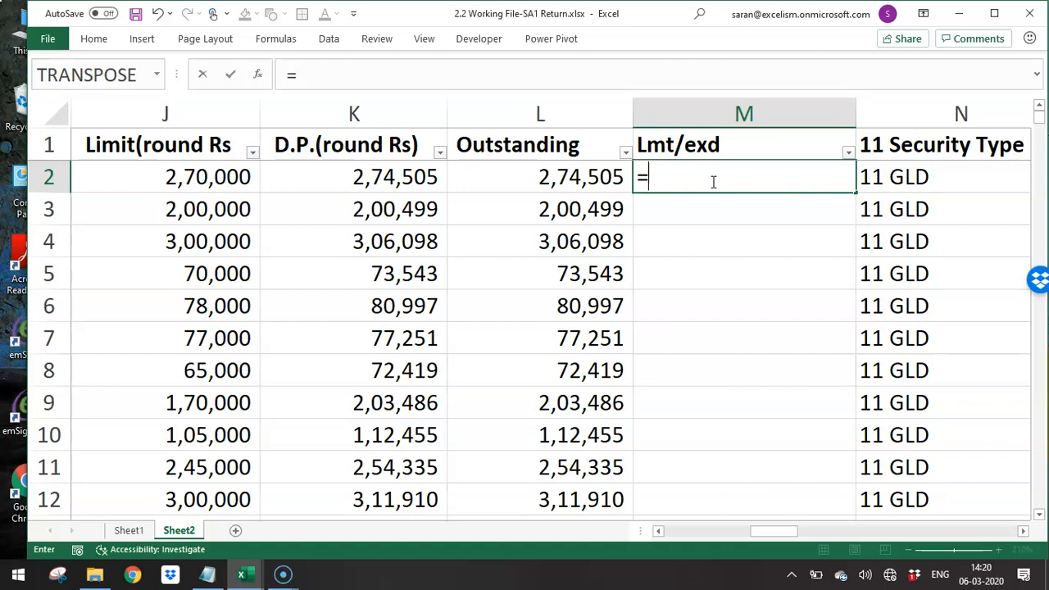
{"action": "type", "text": "if"}
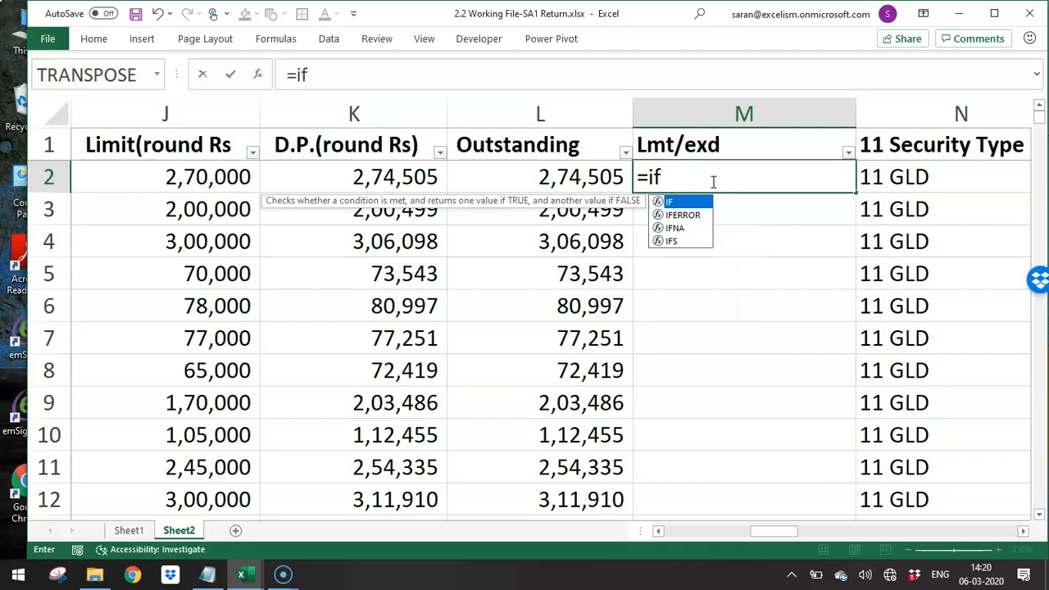
{"action": "key", "text": "Tab"}
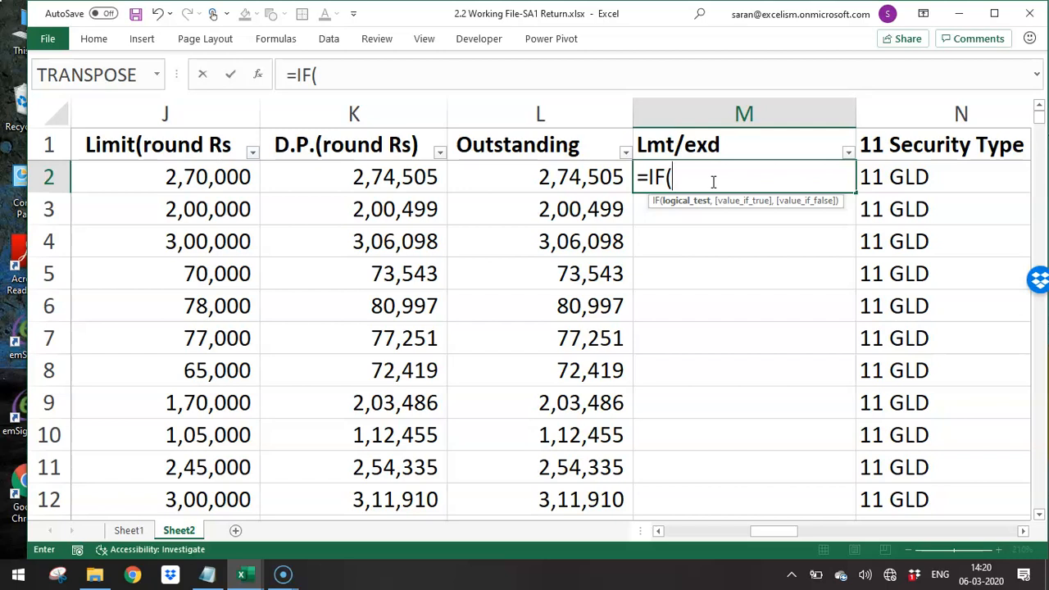
{"action": "key", "text": "Left"}
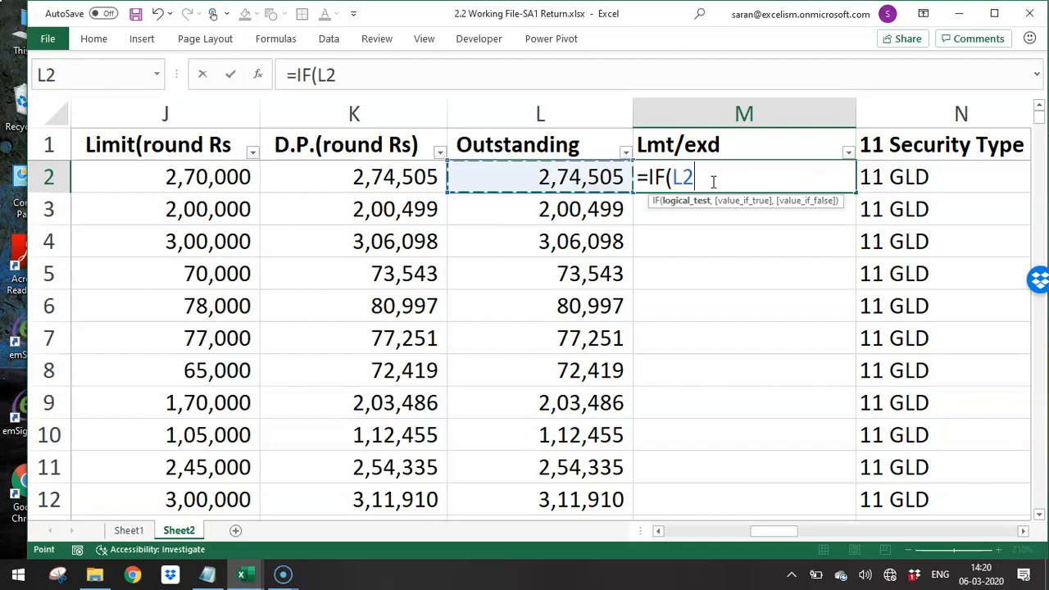
{"action": "type", "text": ">="}
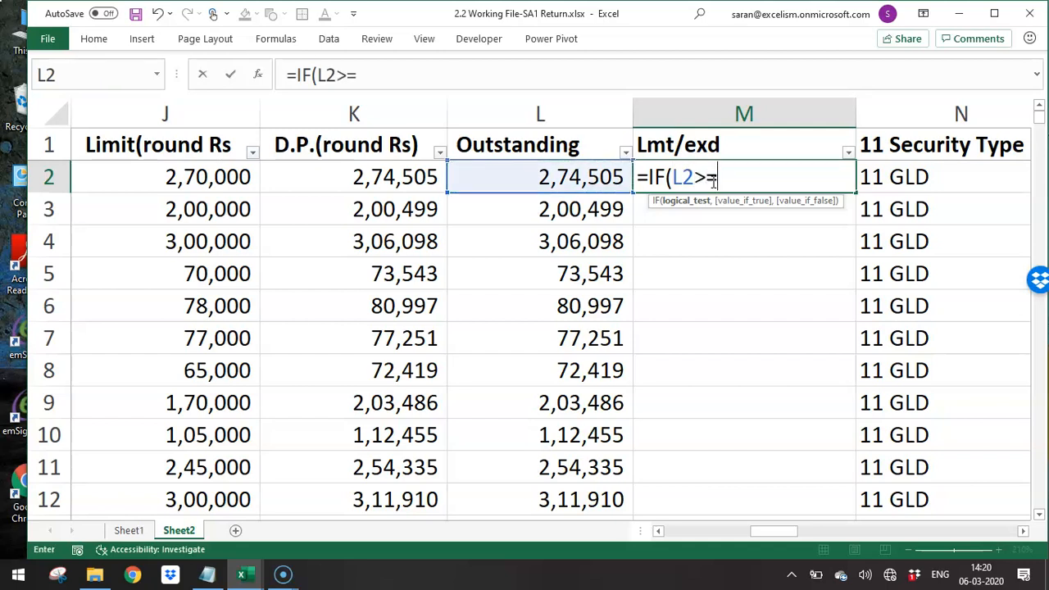
{"action": "key", "text": "BackSpace"}
{"action": "type", "text": "min"}
{"action": "key", "text": "Tab"}
{"action": "key", "text": "Left"}
{"action": "key", "text": "Left"}
{"action": "key", "text": "Left"}
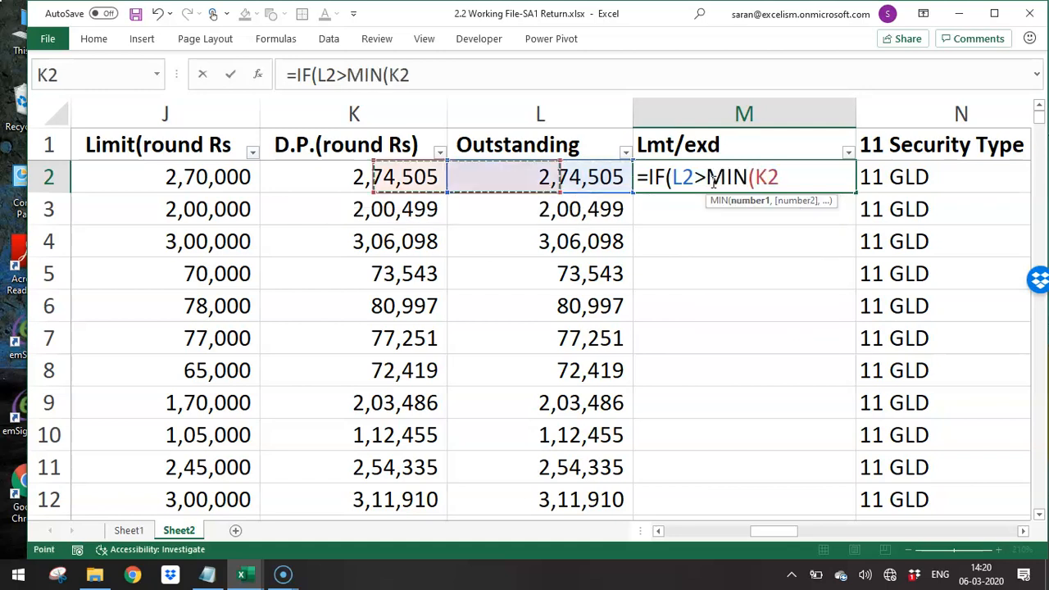
{"action": "key", "text": "shift+Right"}
{"action": "type", "text": ")"}
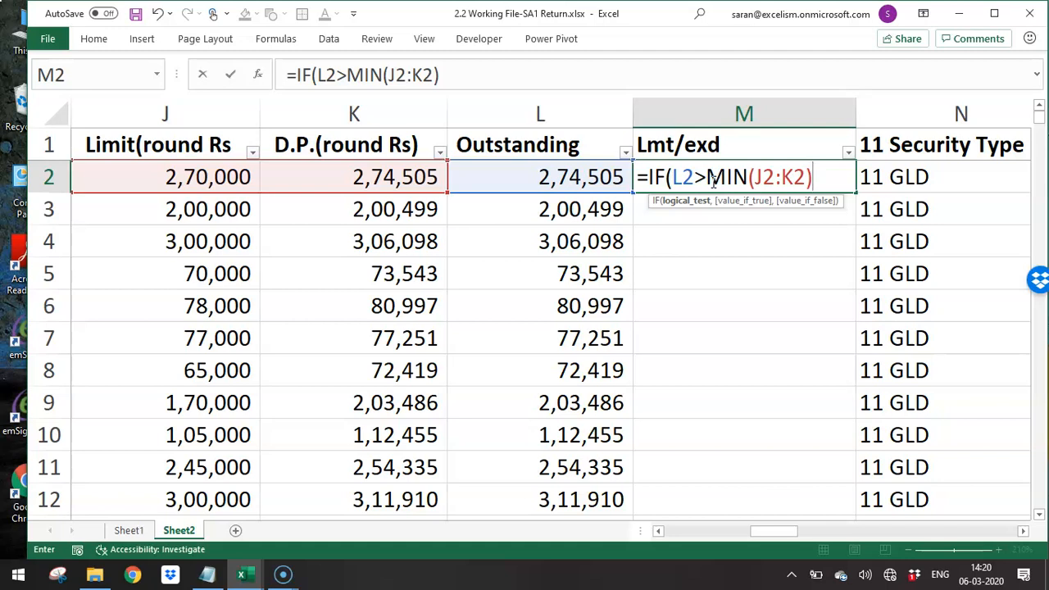
- Complete the M2 formula so it returns "Excd" when the test is true and "Lmt" when false
{"action": "type", "text": ","}
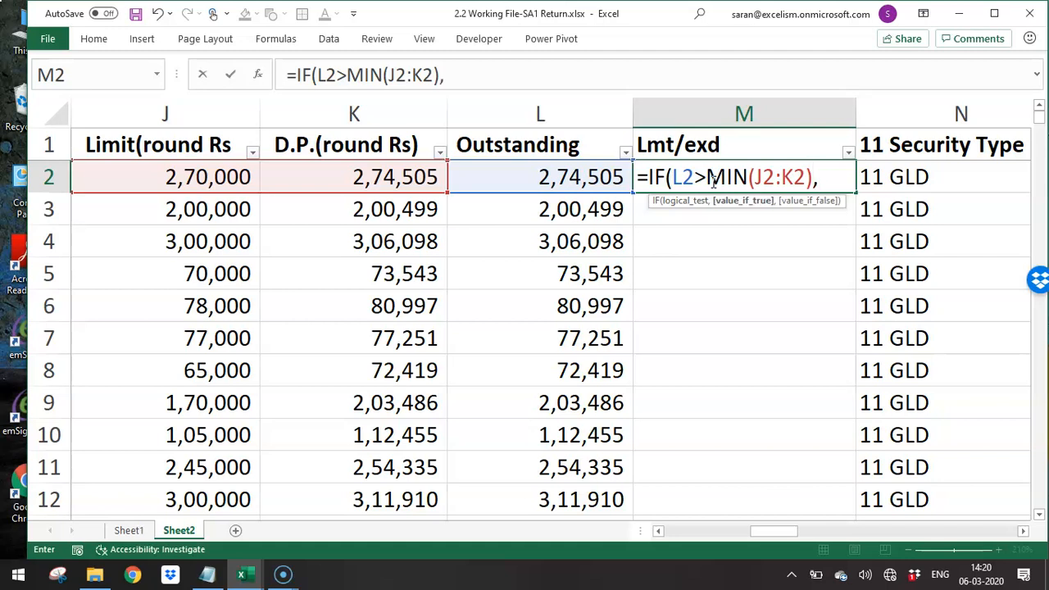
{"action": "type", "text": "\"Excd"}
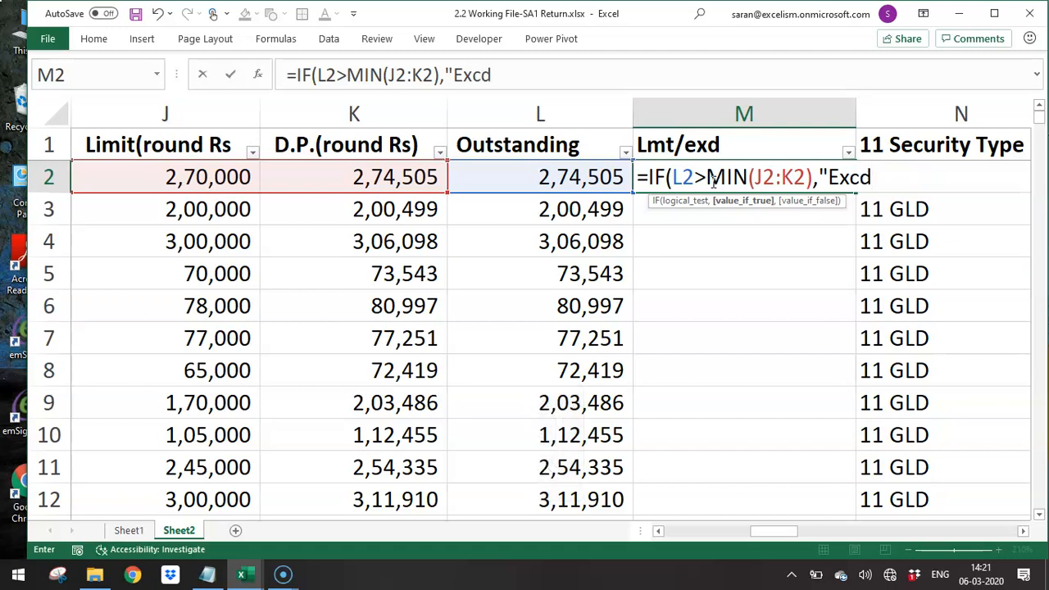
{"action": "type", "text": "\","}
{"action": "key", "text": "Num_Lock"}
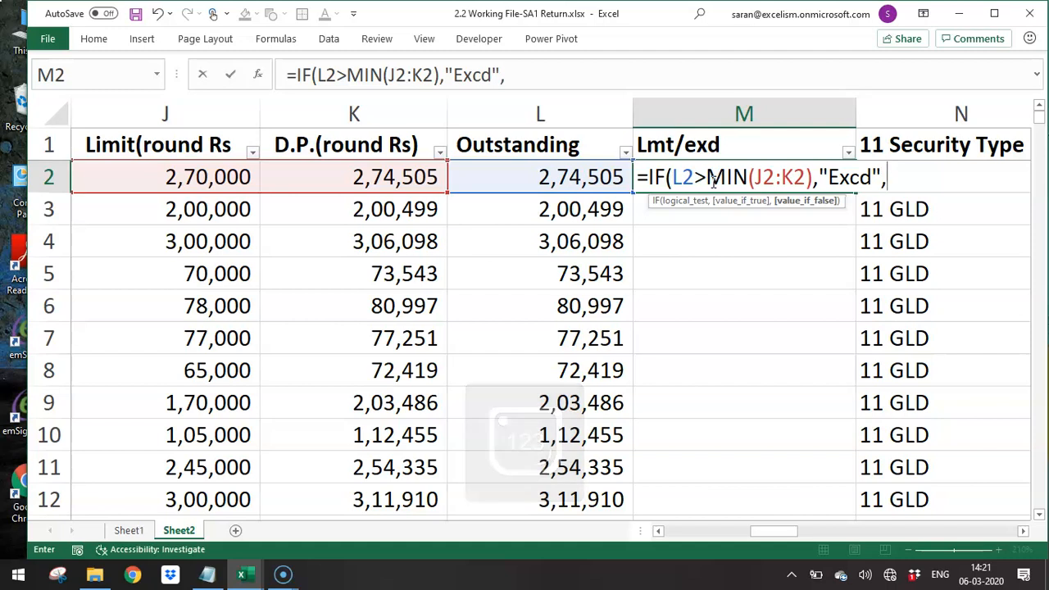
{"action": "type", "text": "\"Lmt\")"}
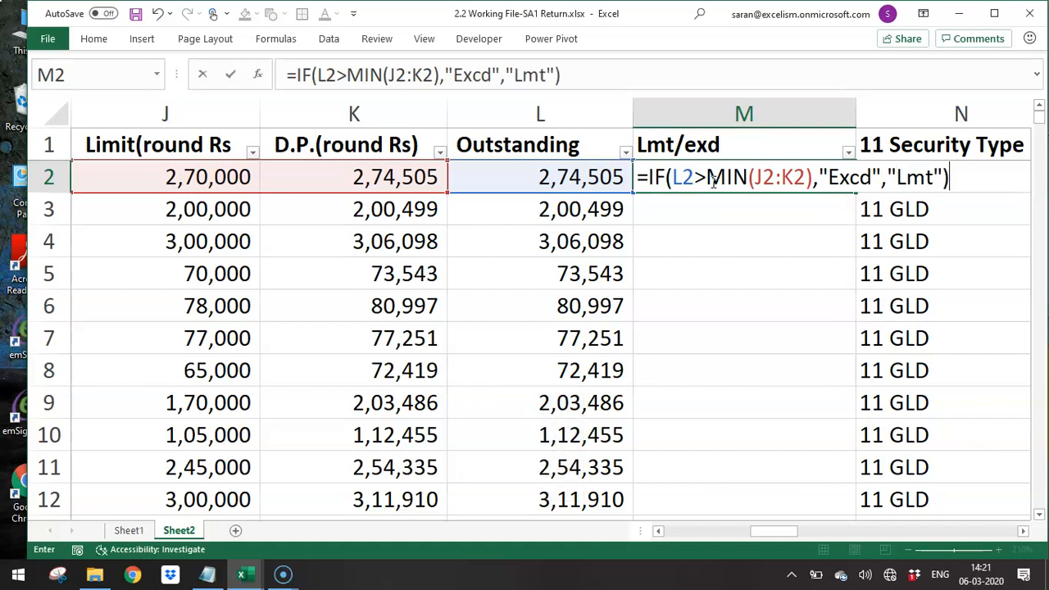
{"action": "key", "text": "Return"}
- Copy the M2 formula down the Lmt/exd column through row 997
{"action": "left_click", "coordinate": [712, 180]}
{"action": "key", "text": "ctrl+Down"}
{"action": "key", "text": "Right"}
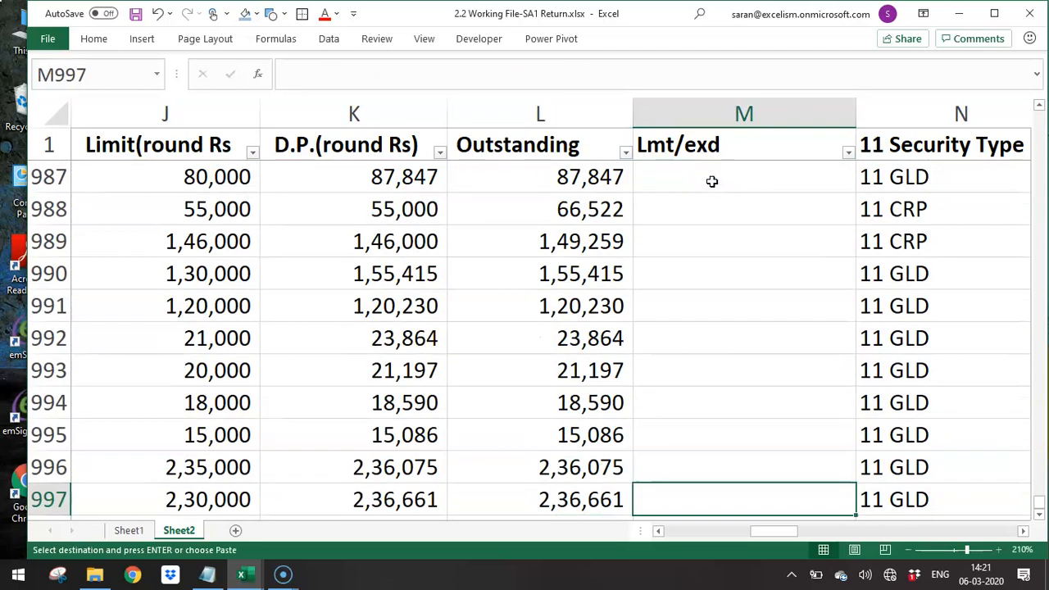
{"action": "key", "text": "ctrl+shift+Up"}
{"action": "key", "text": "Return"}
- Filter the Lmt/exd column to show only the "Excd" records
{"action": "key", "text": "ctrl+Up"}
{"action": "key", "text": "alt+Down"}
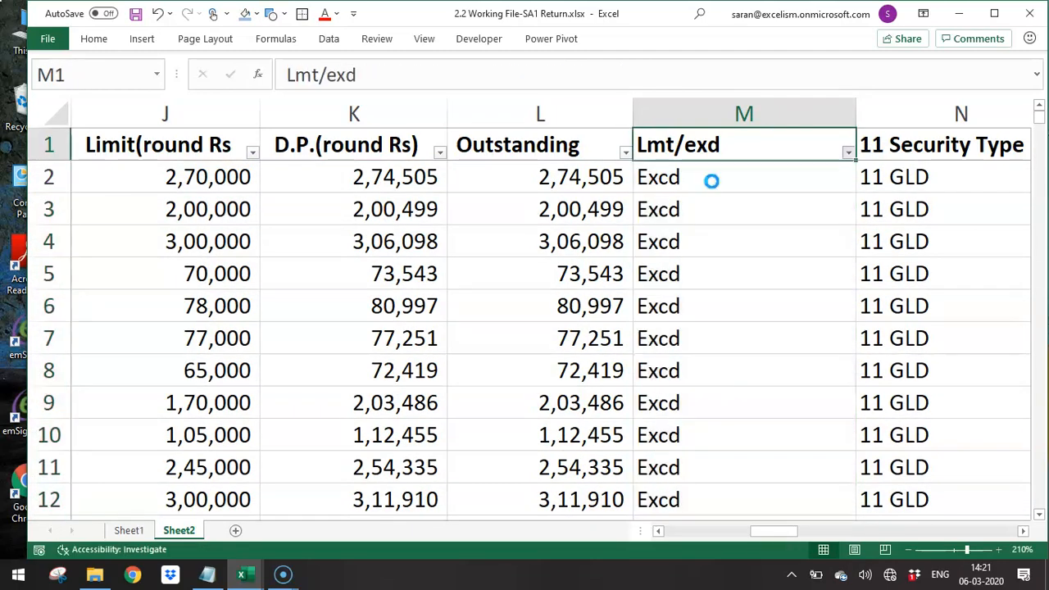
{"action": "key", "text": "Up"}
{"action": "key", "text": "Down"}
{"action": "key", "text": "space"}
{"action": "key", "text": "Down"}
{"action": "key", "text": "space"}
{"action": "key", "text": "Up"}
{"action": "key", "text": "space"}
{"action": "key", "text": "Return"}
- Examine the limit, D.P. and outstanding amounts of the filtered "Excd" records from first to last row
{"action": "key", "text": "Down"}
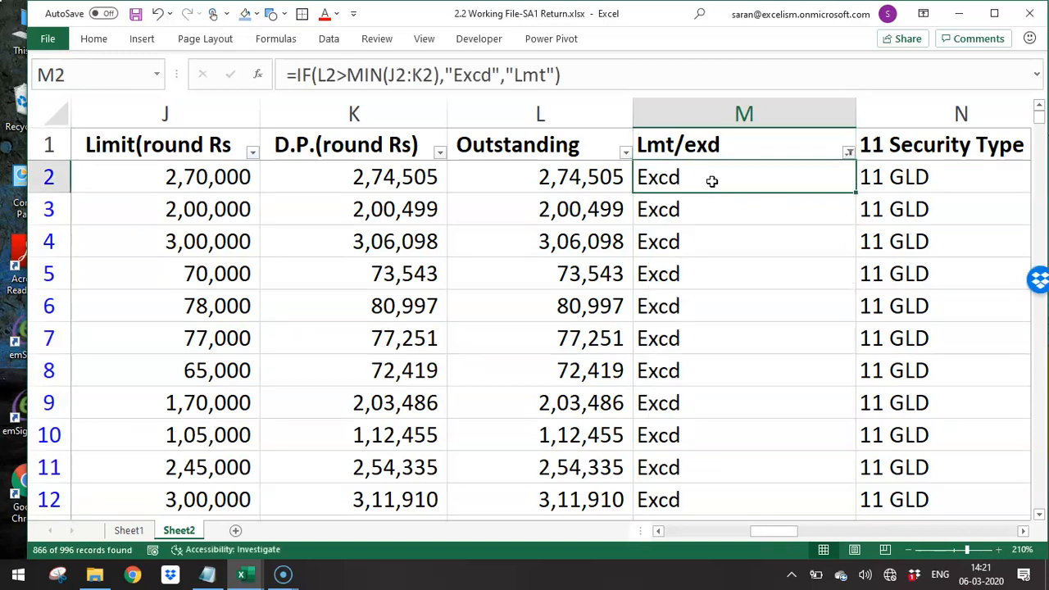
{"action": "key", "text": "Left"}
{"action": "key", "text": "Left"}
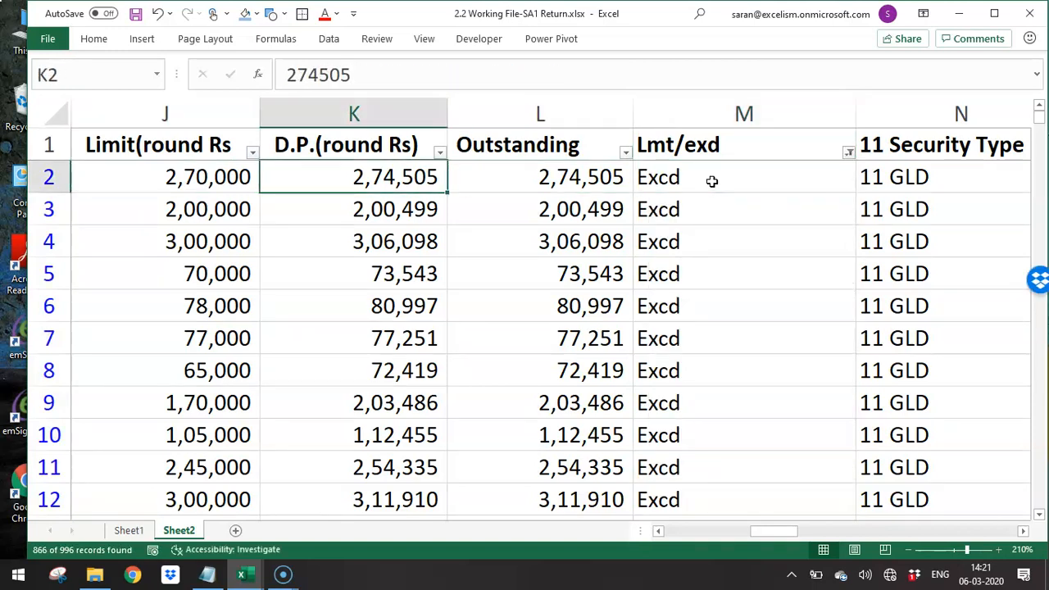
{"action": "key", "text": "Left"}
{"action": "key", "text": "Right"}
{"action": "key", "text": "Right"}
{"action": "key", "text": "Left"}
{"action": "key", "text": "Down"}
{"action": "key", "text": "ctrl+Down"}
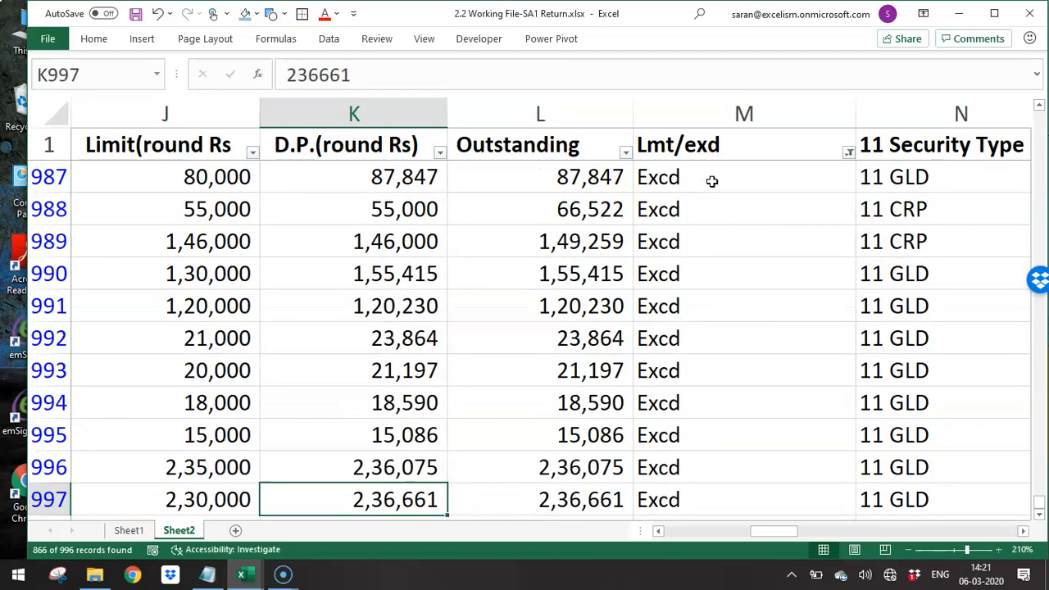
{"action": "key", "text": "ctrl+Up"}
{"action": "key", "text": "Down"}
{"action": "key", "text": "Right"}
{"action": "key", "text": "Right"}
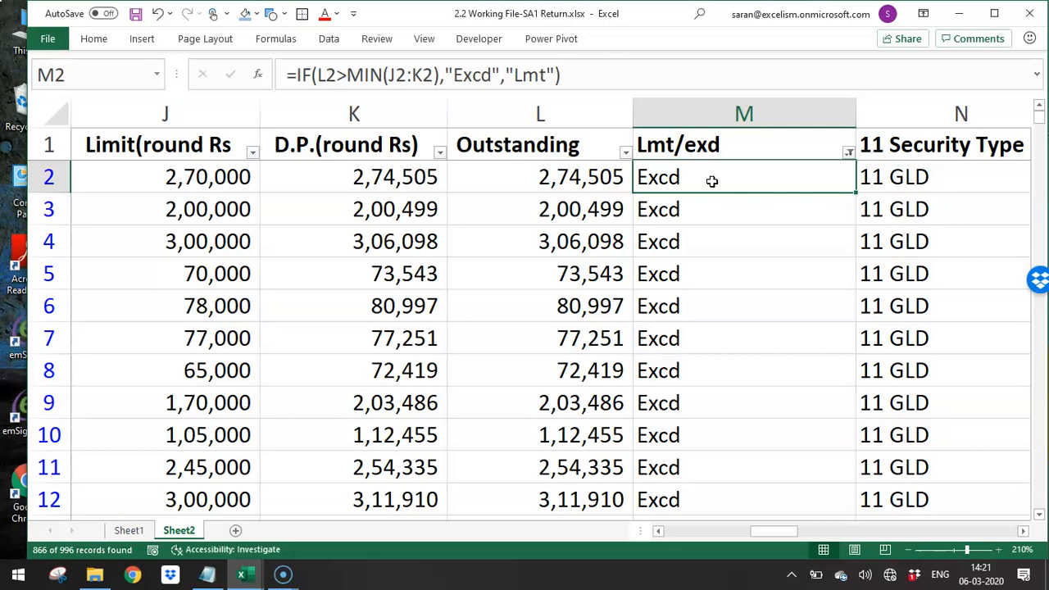
- Filter the Security Type column to the bare "11" entries and examine the exceeded accounts without a security code
{"action": "key", "text": "Right"}
{"action": "key", "text": "Right"}
{"action": "key", "text": "Right"}
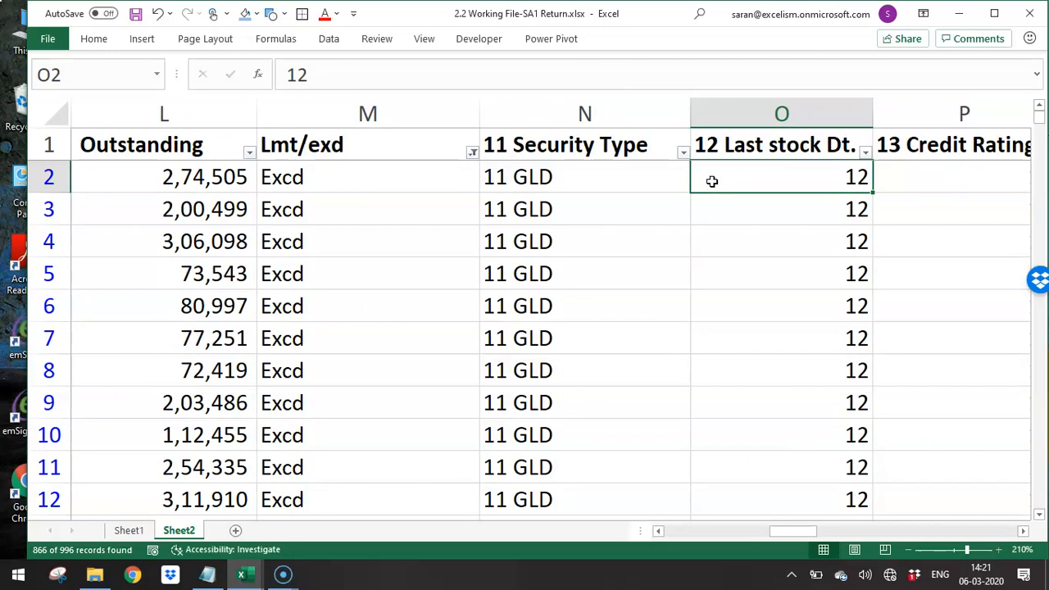
{"action": "key", "text": "Left"}
{"action": "key", "text": "Left"}
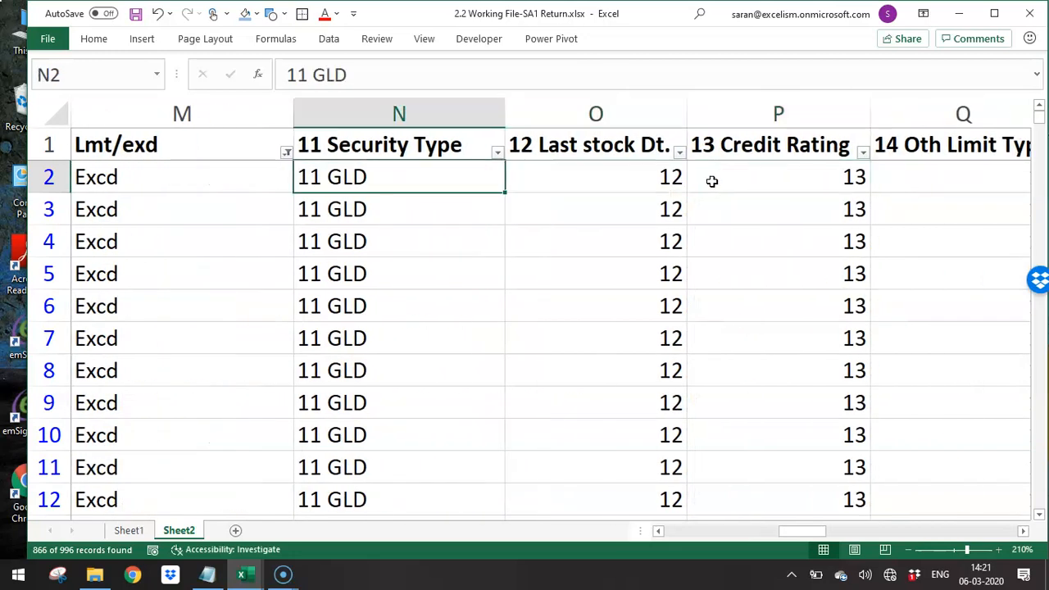
{"action": "key", "text": "Up"}
{"action": "key", "text": "alt+Down"}
{"action": "key", "text": "Tab"}
{"action": "key", "text": "space"}
{"action": "key", "text": "Down"}
{"action": "key", "text": "space"}
{"action": "key", "text": "Return"}
{"action": "key", "text": "Down"}
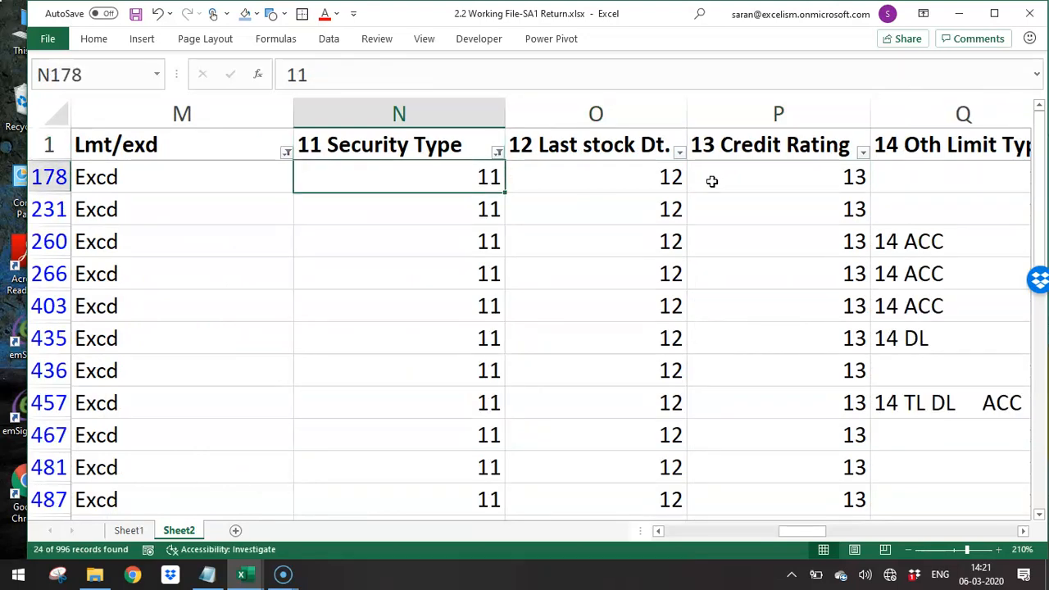
{"action": "key", "text": "ctrl+shift+Down"}
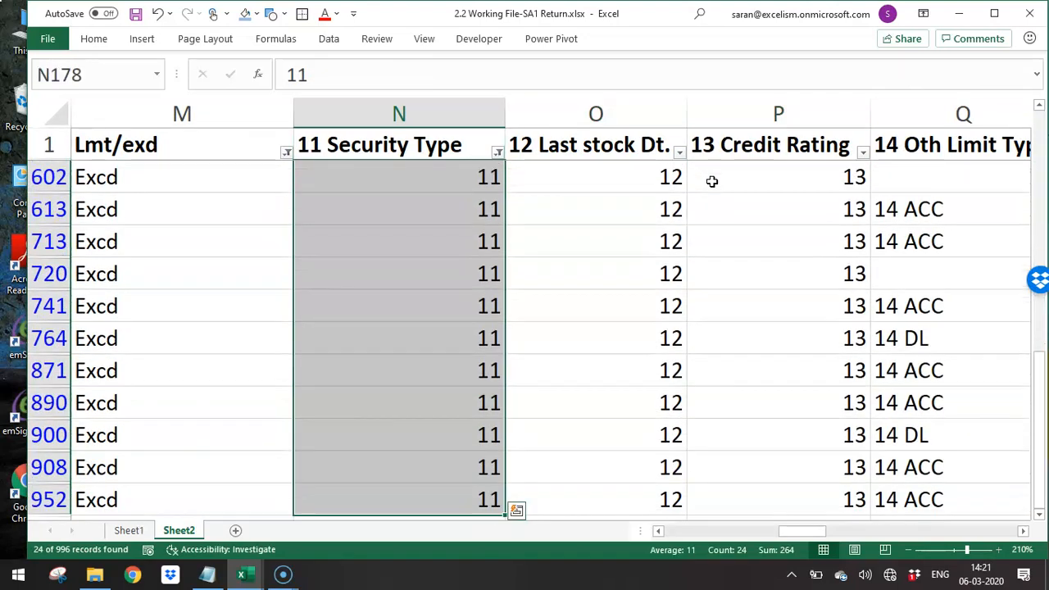
{"action": "key", "text": "shift+BackSpace"}
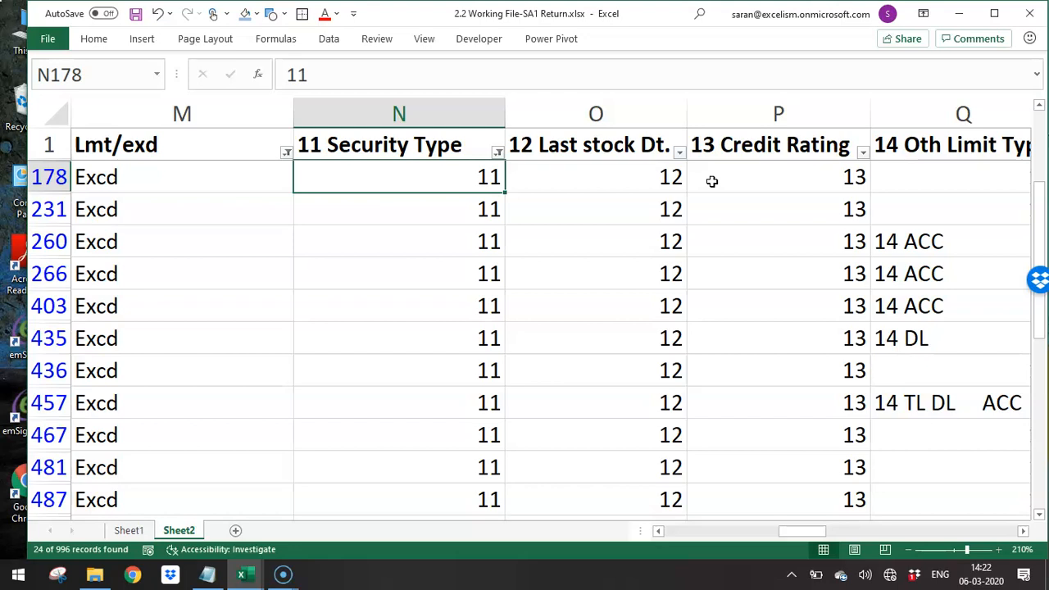
- Clear the Lmt/exd and Security Type filters to show all records
{"action": "key", "text": "Right"}
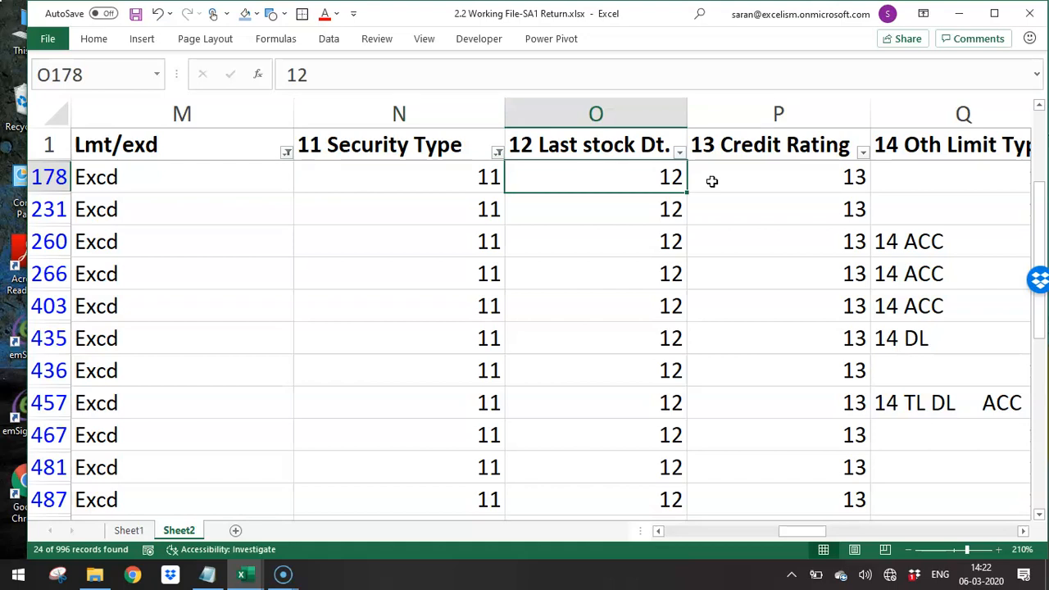
{"action": "key", "text": "ctrl+Up"}
{"action": "key", "text": "alt+d"}
{"action": "key", "text": "f"}
{"action": "key", "text": "s"}
- Filter the Last stock Dt. column to show only the entry "12 1/02/2014"
{"action": "key", "text": "alt+Down"}
{"action": "key", "text": "Down"}
{"action": "key", "text": "Down"}
{"action": "key", "text": "Down"}
{"action": "key", "text": "Down"}
{"action": "key", "text": "Down"}
{"action": "key", "text": "Down"}
{"action": "key", "text": "Down"}
{"action": "key", "text": "Down"}
{"action": "key", "text": "Down"}
{"action": "key", "text": "Up"}
{"action": "key", "text": "space"}
{"action": "key", "text": "Down"}
{"action": "key", "text": "Down"}
{"action": "key", "text": "space"}
{"action": "key", "text": "Return"}
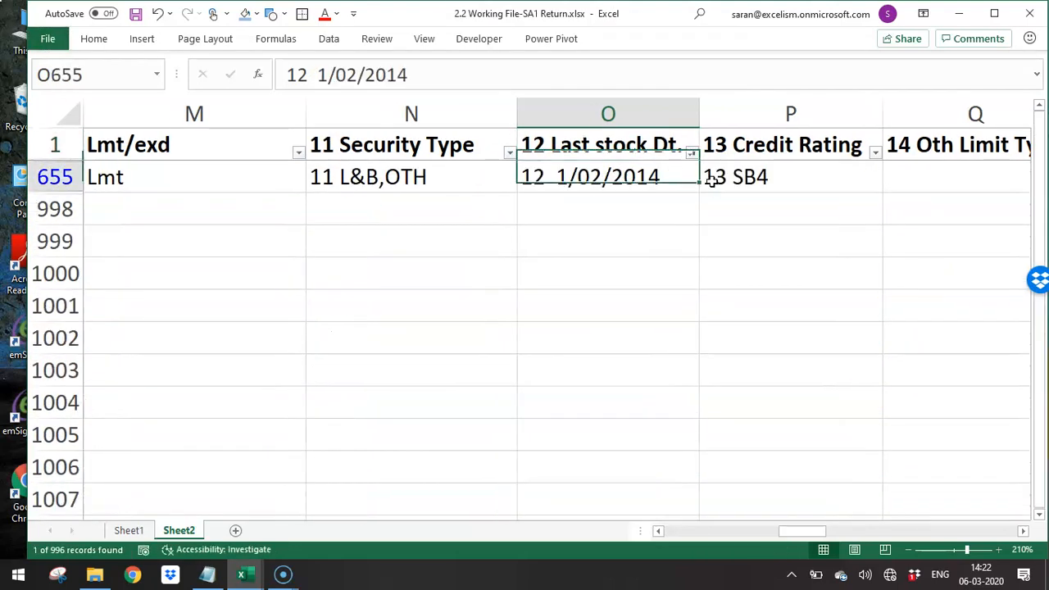
- Clear the Last stock Dt. filter to show all records
{"action": "key", "text": "alt+d"}
{"action": "key", "text": "f"}
{"action": "key", "text": "s"}
{"action": "key", "text": "Down"}
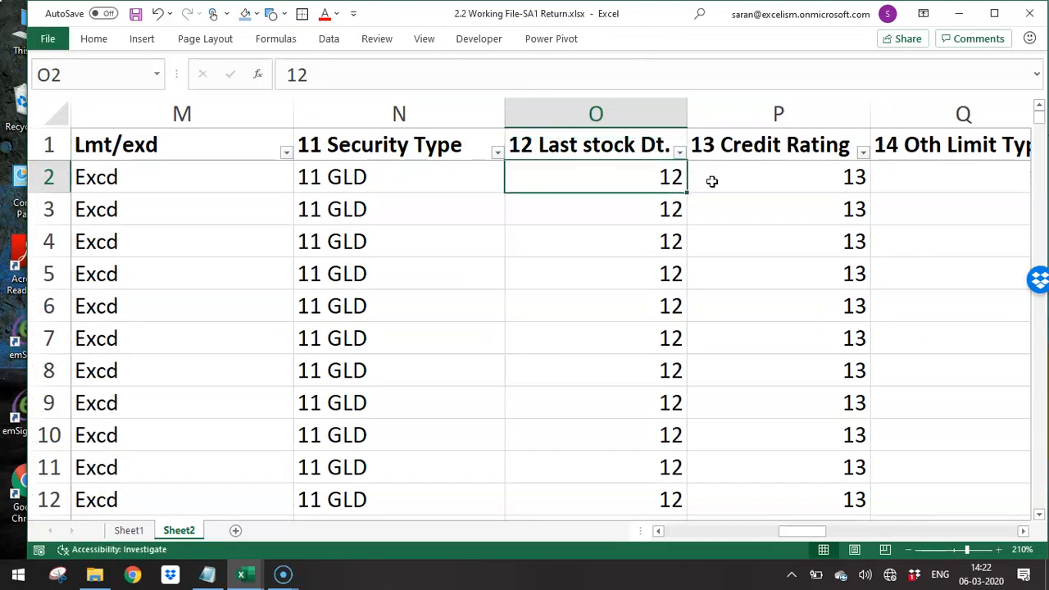
- Review the column headers from Credit Rating through Prim Security Amt
{"action": "key", "text": "Up"}
{"action": "key", "text": "Right"}
{"action": "key", "text": "Right"}
{"action": "key", "text": "Right"}
{"action": "key", "text": "Right"}
{"action": "key", "text": "Left"}
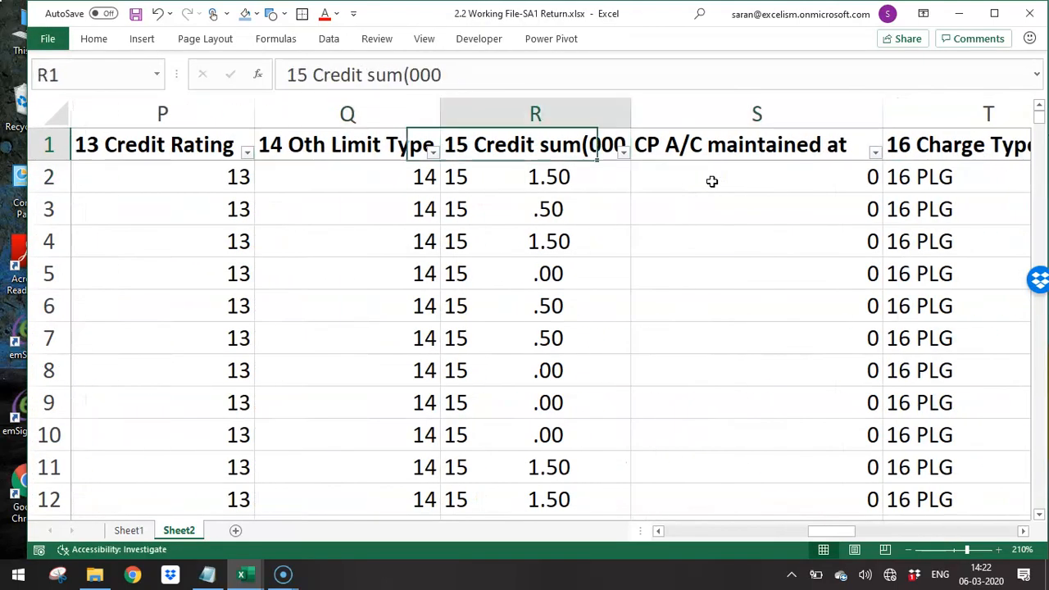
{"action": "key", "text": "Right"}
{"action": "key", "text": "Right"}
{"action": "key", "text": "Right"}
{"action": "key", "text": "Right"}
{"action": "key", "text": "Right"}
{"action": "key", "text": "Right"}
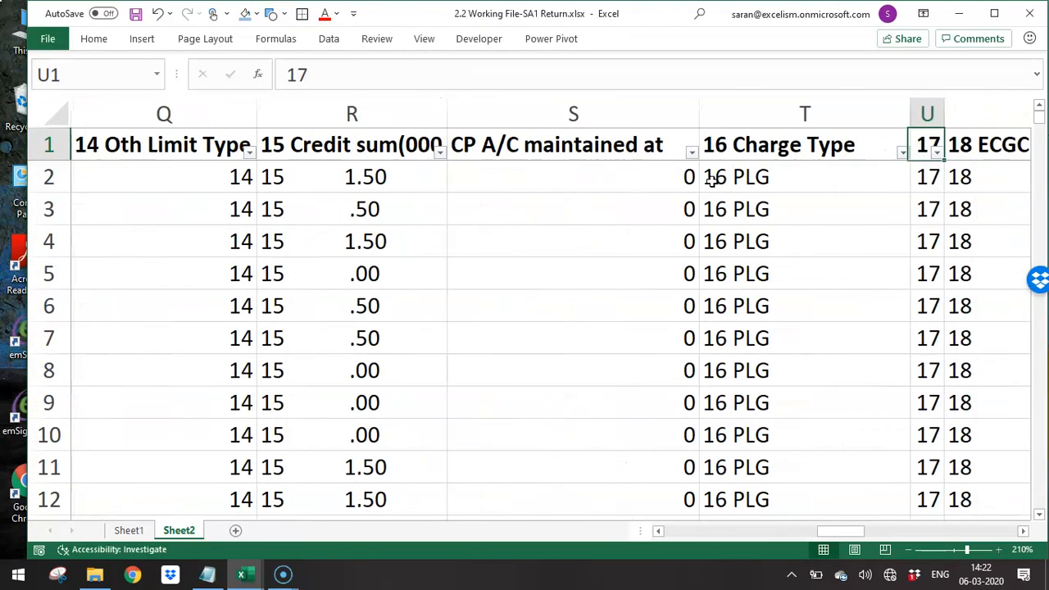
{"action": "key", "text": "Right"}
{"action": "key", "text": "Right"}
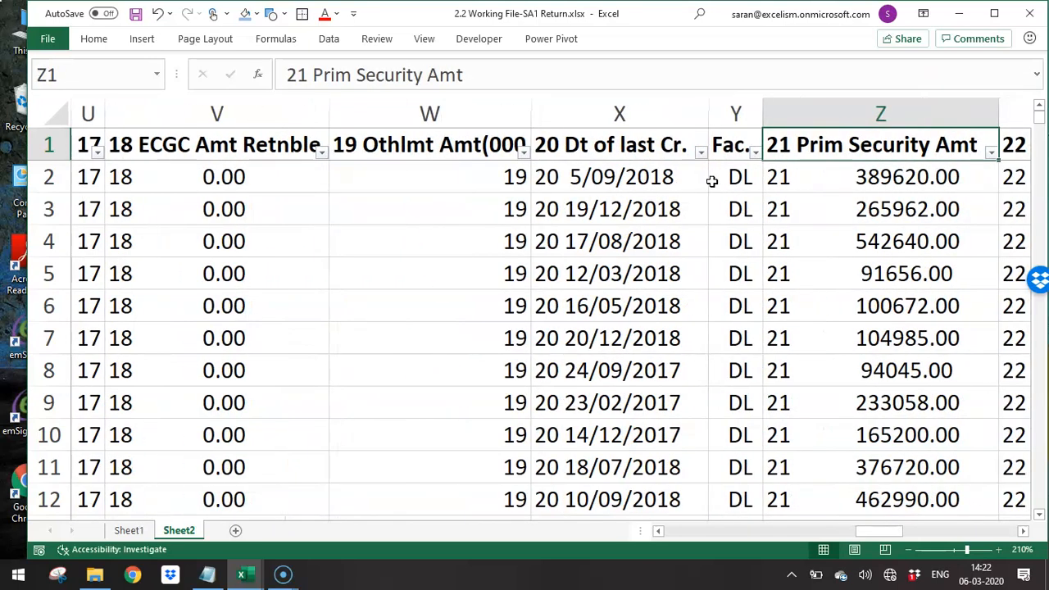
- Remove the "20 " prefix from the header and all entries of the Dt of last Cr. column with Replace All
{"action": "key", "text": "Left"}
{"action": "key", "text": "Left"}
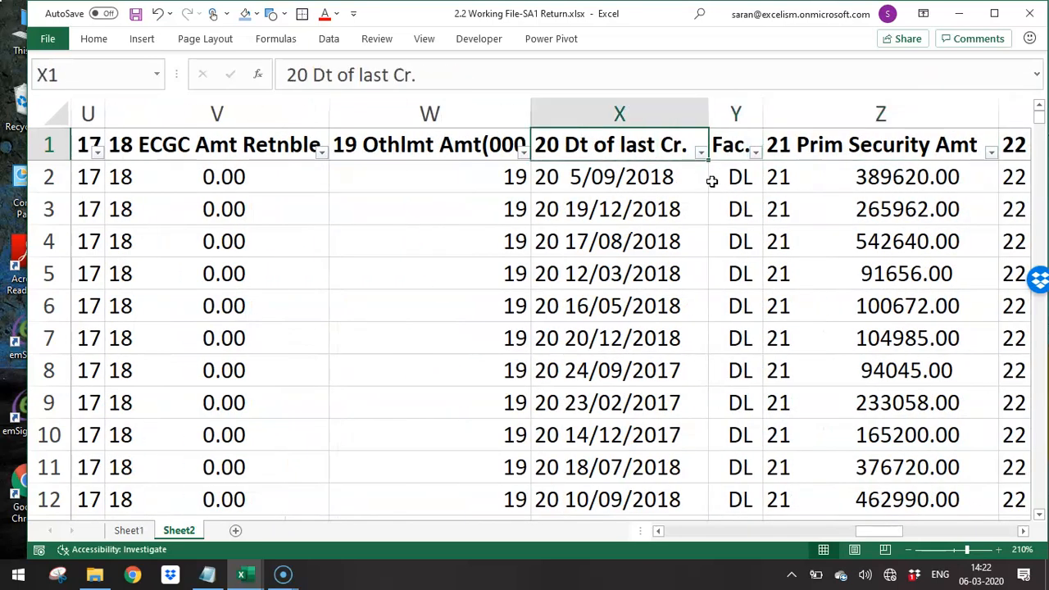
{"action": "key", "text": "Down"}
{"action": "key", "text": "ctrl+shift+Down"}
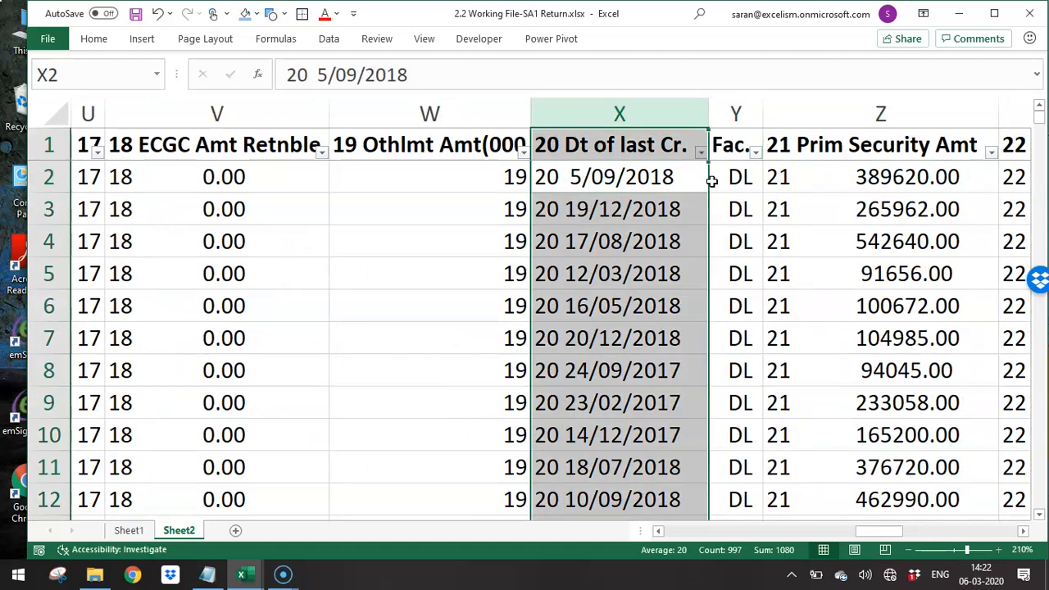
{"action": "key", "text": "ctrl+h"}
{"action": "type", "text": "9"}
{"action": "key", "text": "BackSpace"}
{"action": "type", "text": "20"}
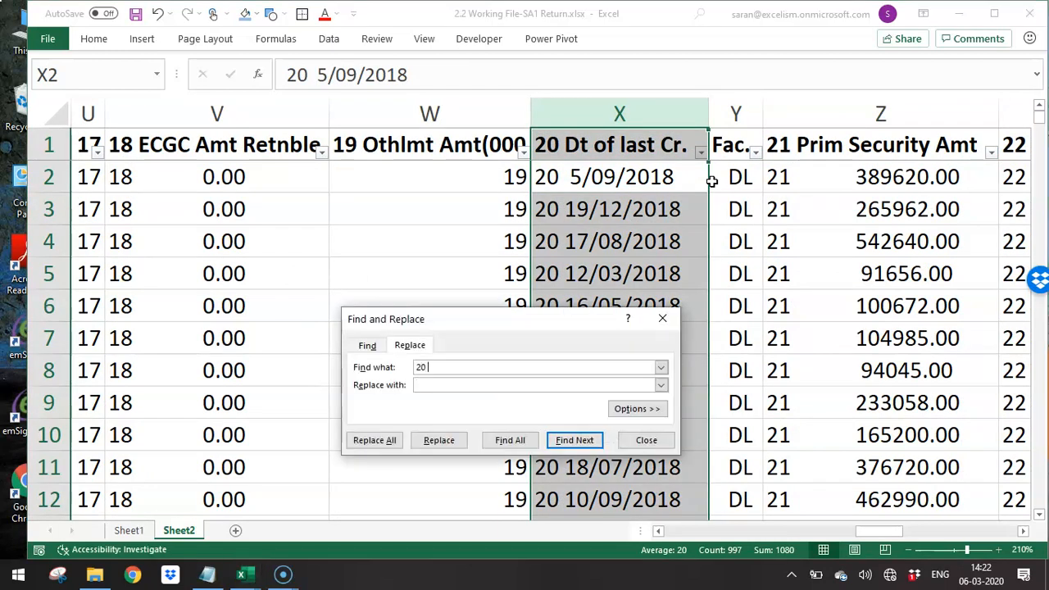
{"action": "key", "text": "alt+a"}
{"action": "key", "text": "Return"}
{"action": "key", "text": "Escape"}
{"action": "key", "text": "ctrl+Up"}
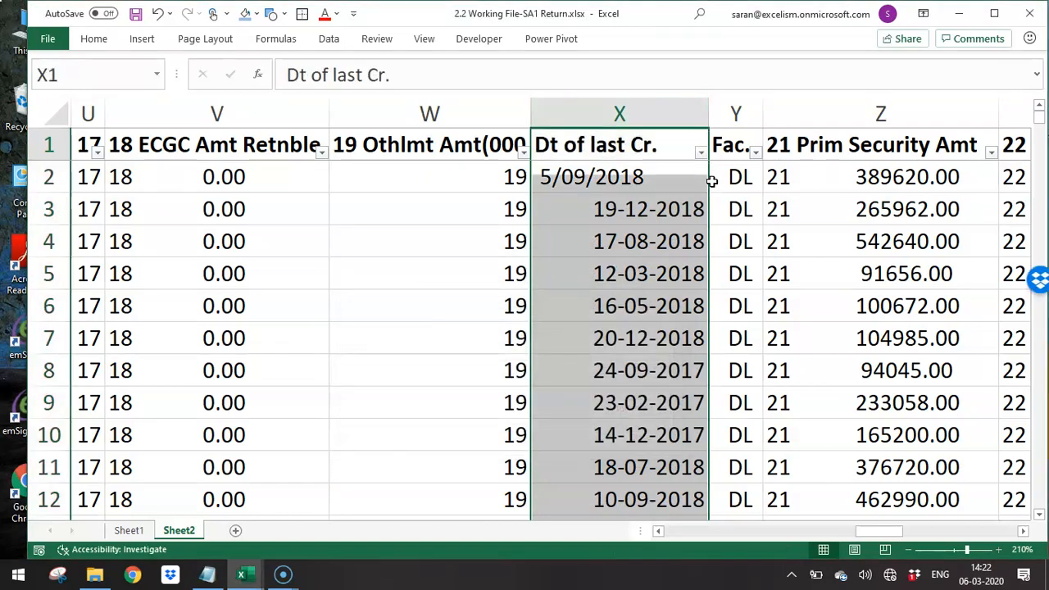
{"action": "key", "text": "Down"}
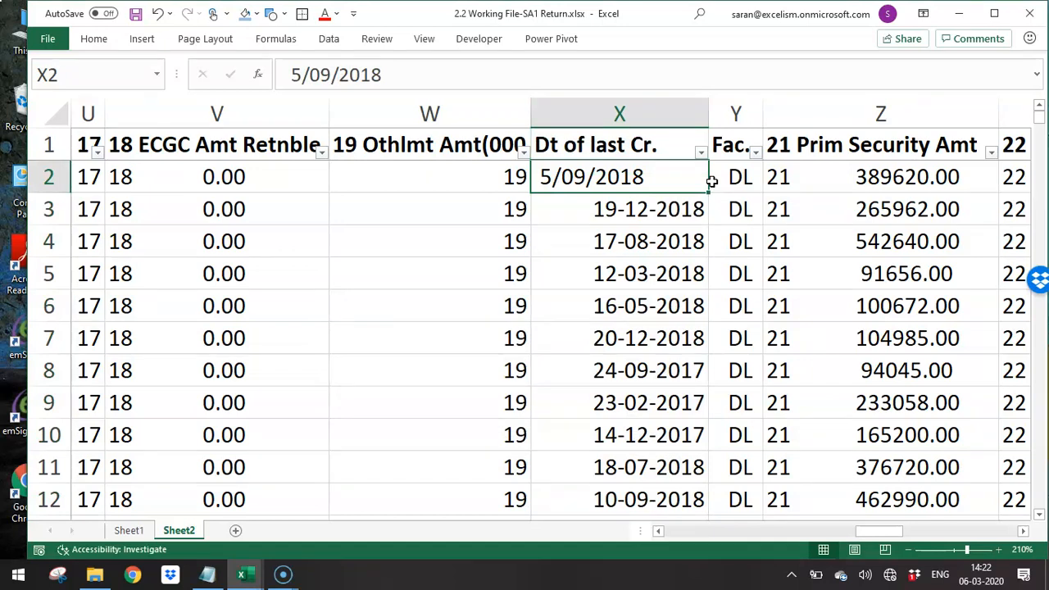
- Review the columns from Prim Security Amt through Sec by Tang Asset, including the insurance and irregular amounts
{"action": "key", "text": "Right"}
{"action": "key", "text": "Right"}
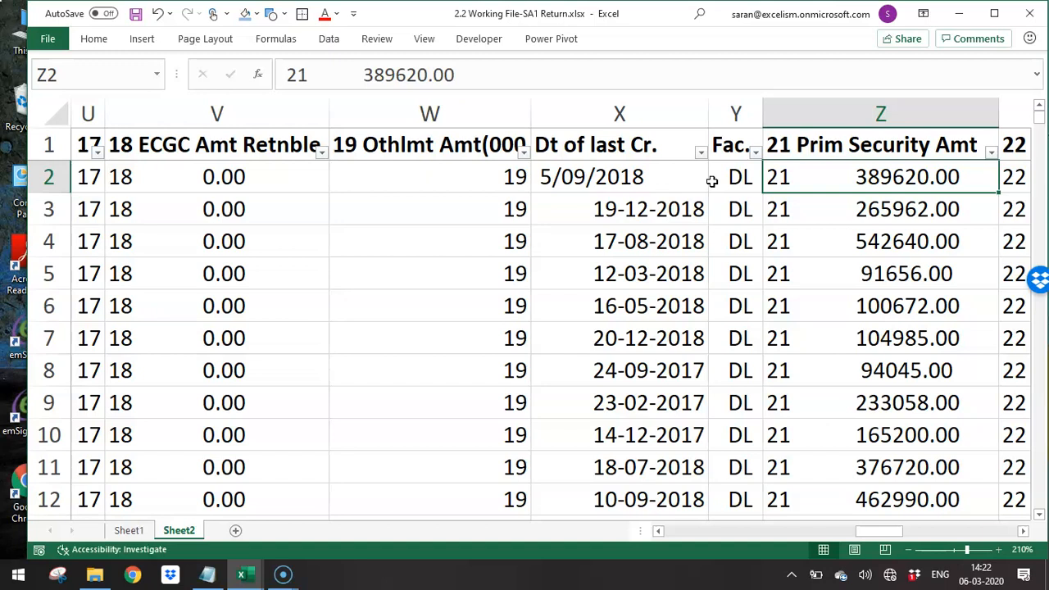
{"action": "key", "text": "Right"}
{"action": "key", "text": "Right"}
{"action": "key", "text": "Right"}
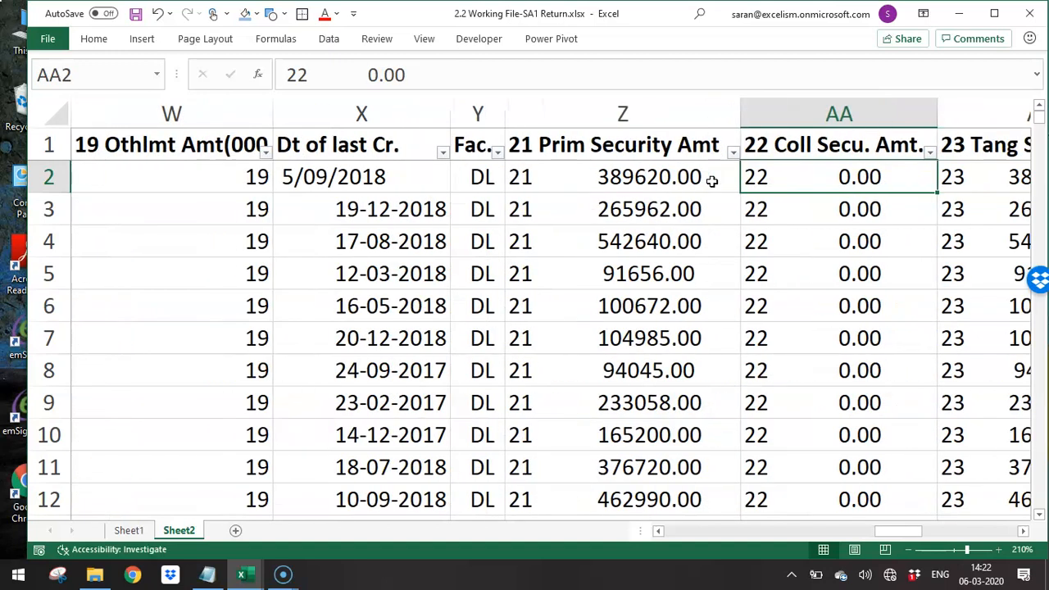
{"action": "key", "text": "Right"}
{"action": "key", "text": "Right"}
{"action": "key", "text": "Right"}
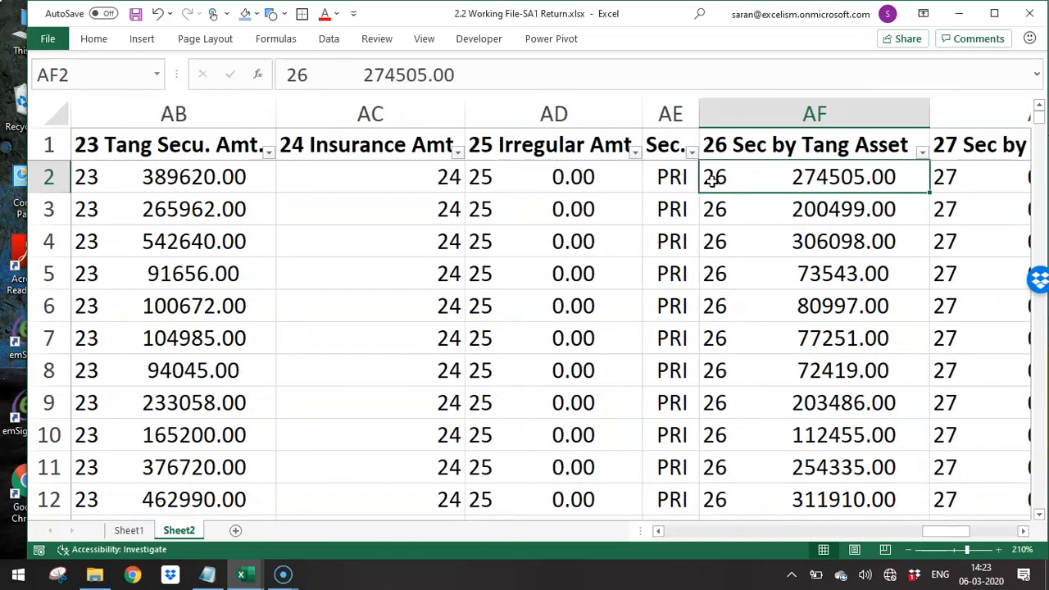
{"action": "key", "text": "Left"}
{"action": "key", "text": "Left"}
{"action": "key", "text": "Left"}
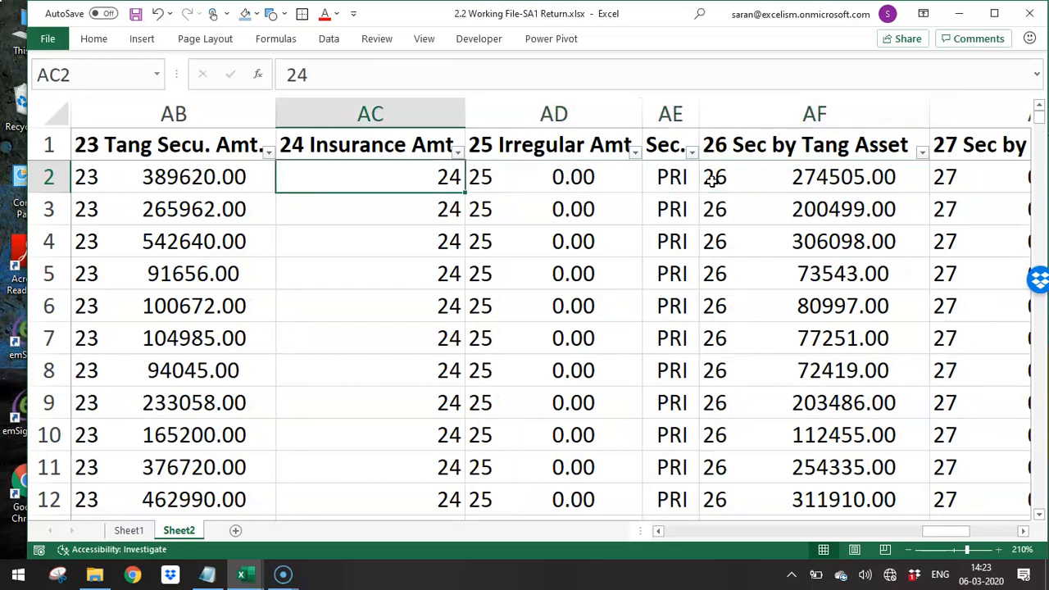
{"action": "key", "text": "Right"}
{"action": "key", "text": "Up"}
{"action": "key", "text": "alt+Down"}
{"action": "key", "text": "Down"}
{"action": "key", "text": "Down"}
{"action": "key", "text": "Down"}
{"action": "key", "text": "Down"}
{"action": "key", "text": "Down"}
{"action": "key", "text": "Down"}
{"action": "key", "text": "Down"}
{"action": "key", "text": "Down"}
{"action": "key", "text": "space"}
{"action": "key", "text": "Down"}
{"action": "key", "text": "Down"}
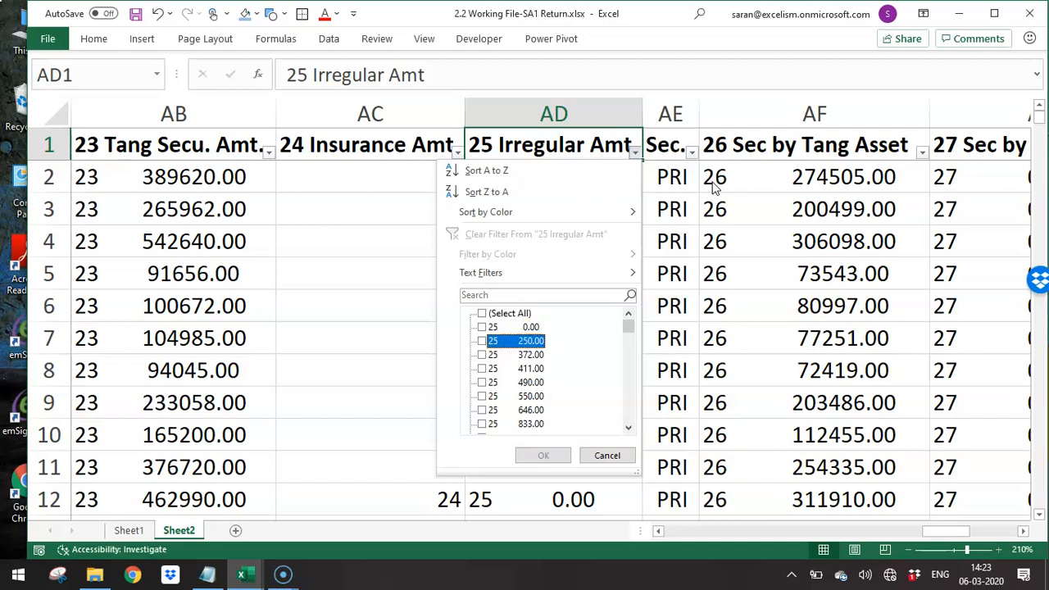
{"action": "key", "text": "Up"}
{"action": "key", "text": "space"}
{"action": "key", "text": "Return"}
- Remove the "25" prefix from the header and all entries of the Irregular Amt column with Replace All
{"action": "key", "text": "ctrl+shift+Down"}
{"action": "key", "text": "ctrl+h"}
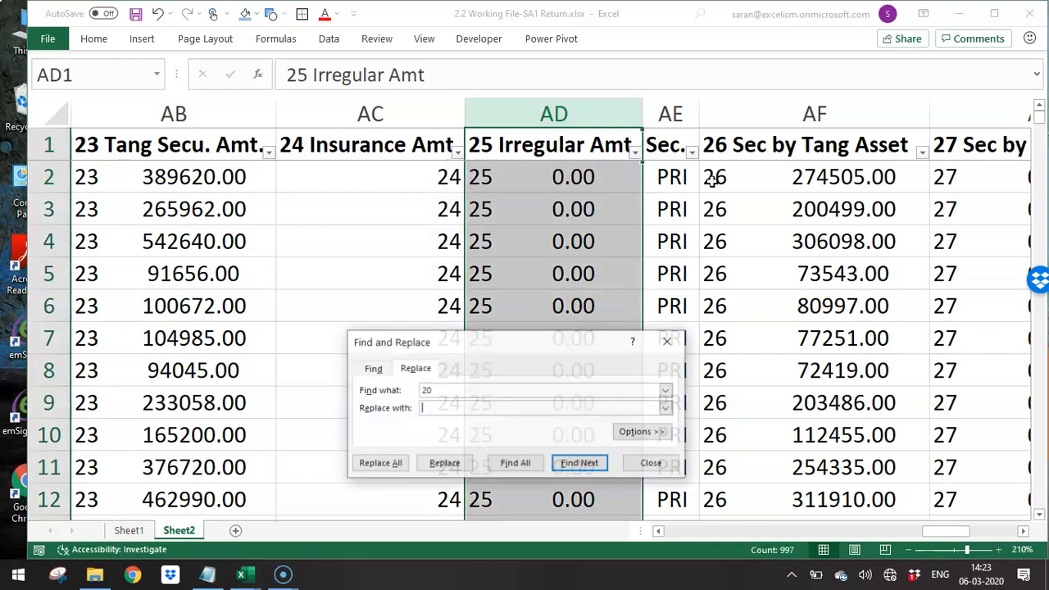
{"action": "type", "text": "25"}
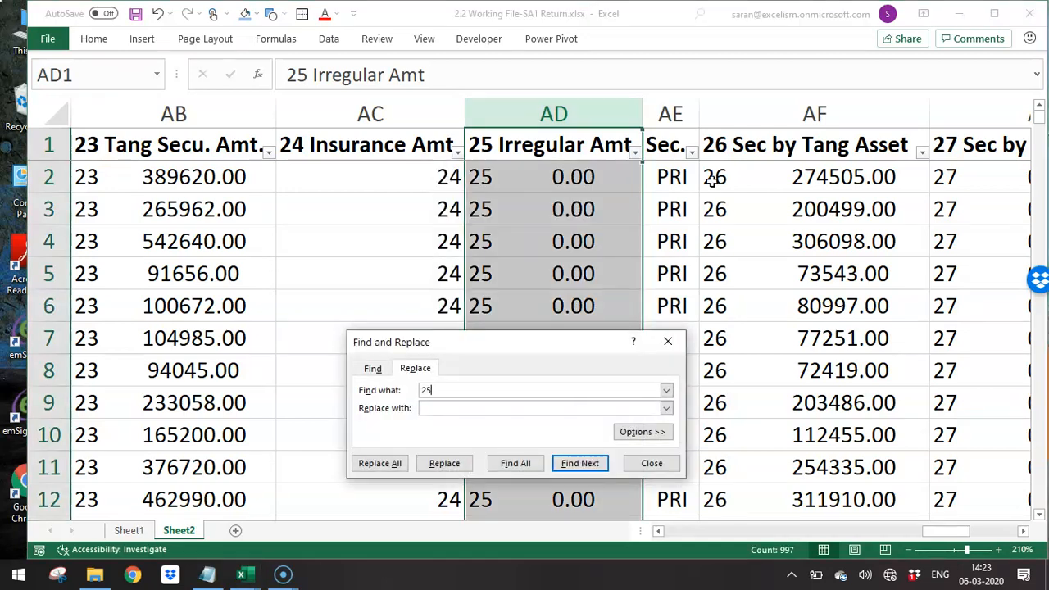
{"action": "key", "text": "alt+a"}
{"action": "key", "text": "Return"}
{"action": "key", "text": "Escape"}
{"action": "key", "text": "Up"}
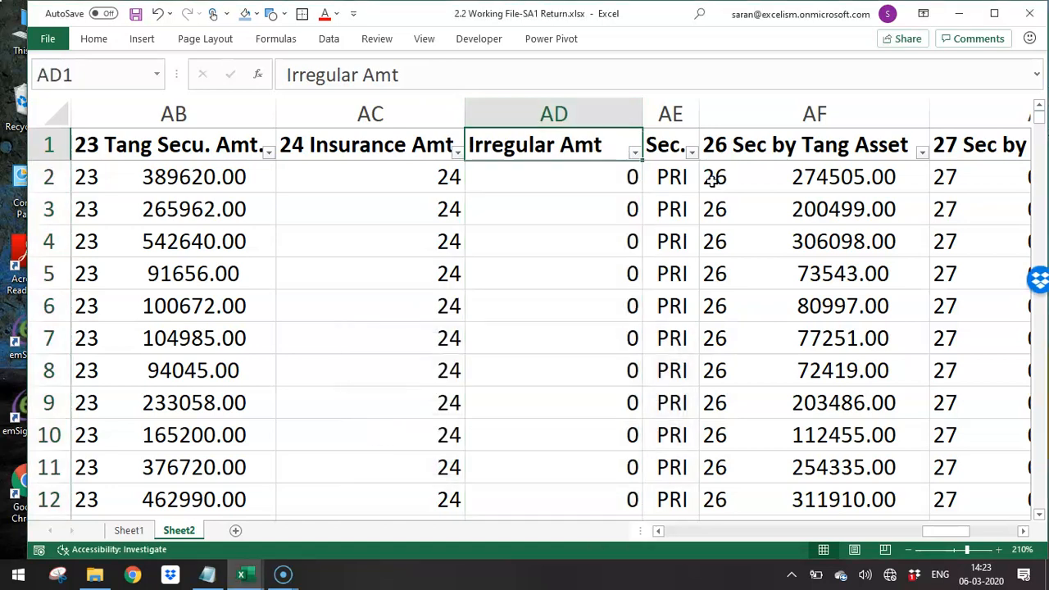
- Filter the Irregular Amt column to show only the two largest amounts, 150310.45 and 170036
{"action": "key", "text": "alt+Down"}
{"action": "key", "text": "Down"}
{"action": "key", "text": "Down"}
{"action": "key", "text": "Down"}
{"action": "key", "text": "Down"}
{"action": "key", "text": "Down"}
{"action": "key", "text": "Down"}
{"action": "key", "text": "Down"}
{"action": "key", "text": "Down"}
{"action": "key", "text": "space"}
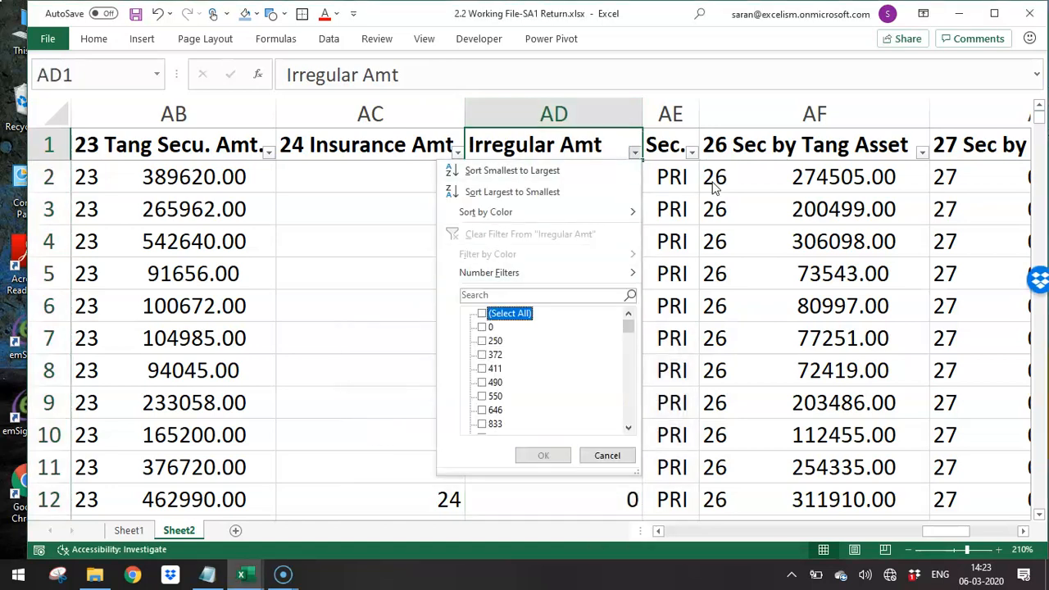
{"action": "key", "text": "Down"}
{"action": "key", "text": "Down"}
{"action": "key", "text": "Down"}
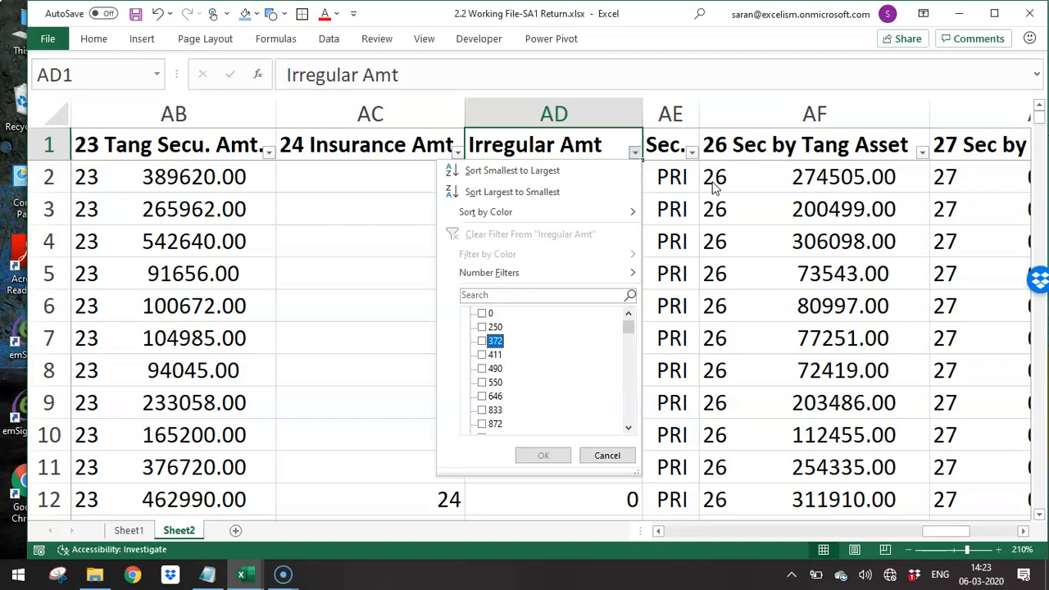
{"action": "key", "text": "End"}
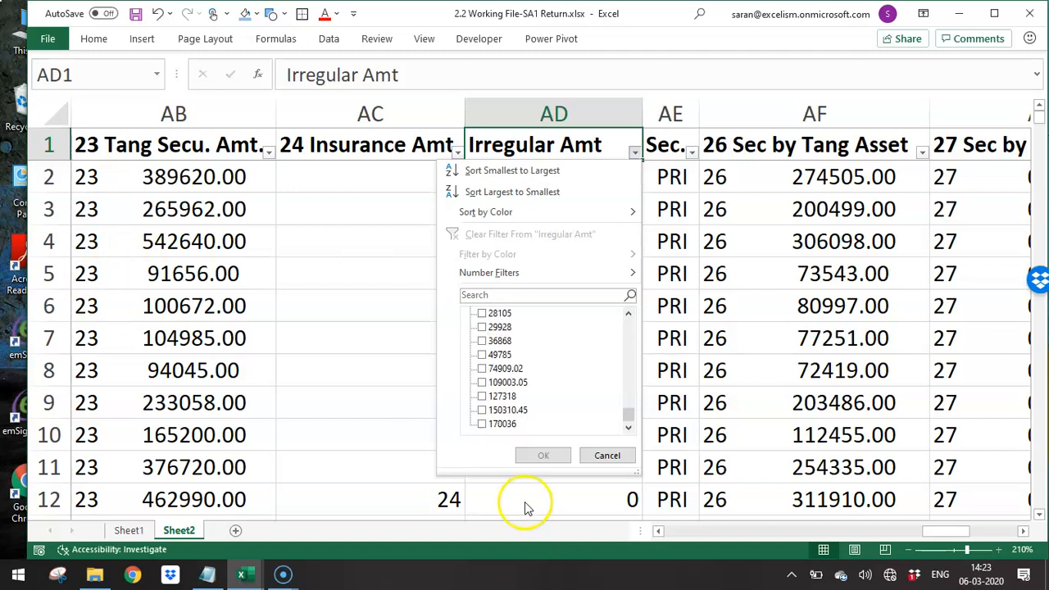
{"action": "left_click", "coordinate": [481, 411]}
{"action": "left_click", "coordinate": [543, 455]}
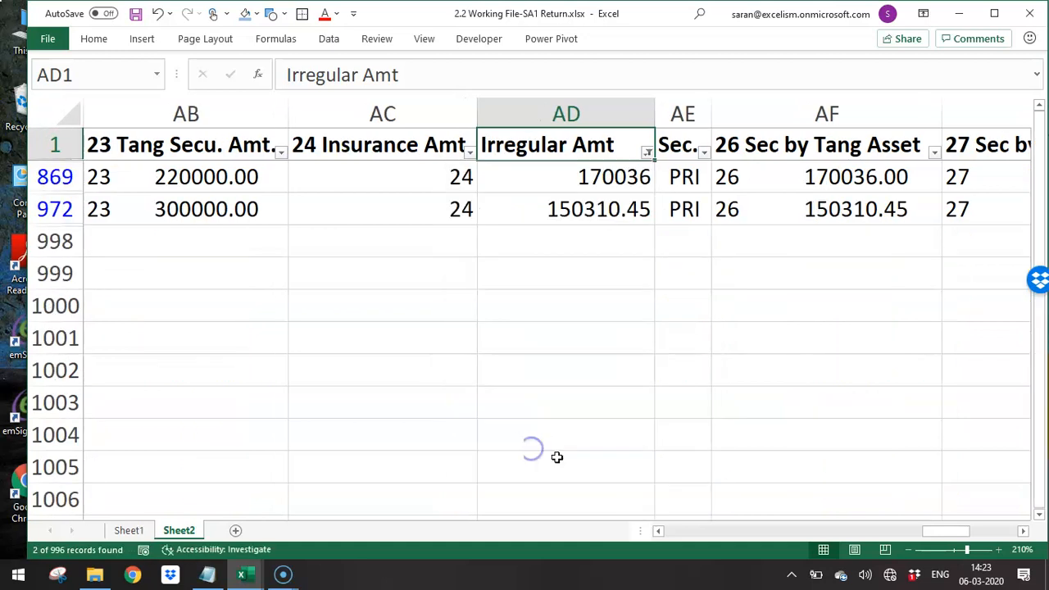
- Examine the two filtered records' irregular amounts, secured and unsecured amounts, insurance expiry and Irregu. Since dates
{"action": "key", "text": "Right"}
{"action": "key", "text": "Left"}
{"action": "key", "text": "Down"}
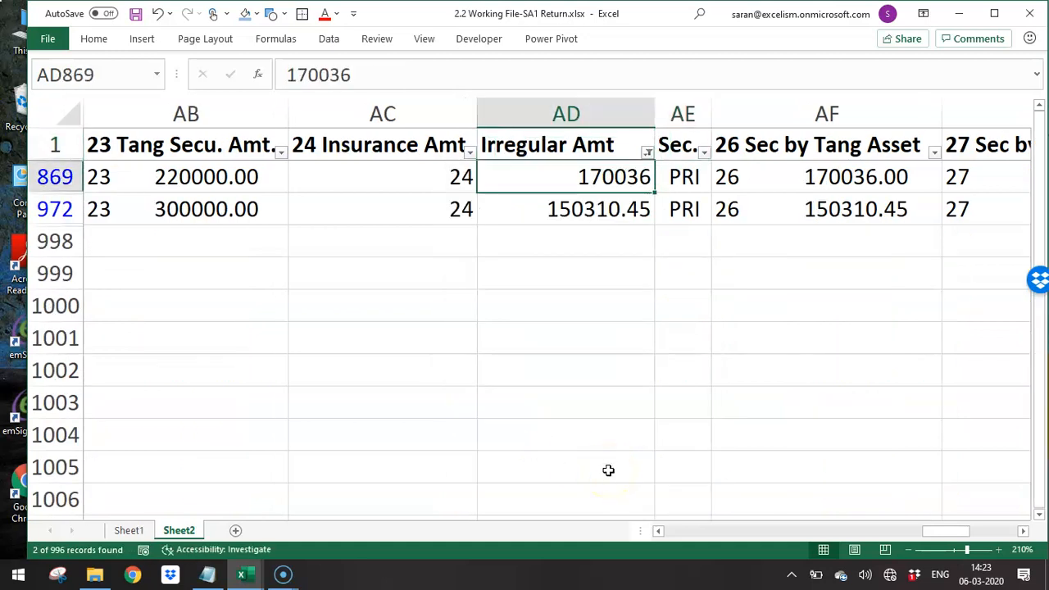
{"action": "key", "text": "shift+Down"}
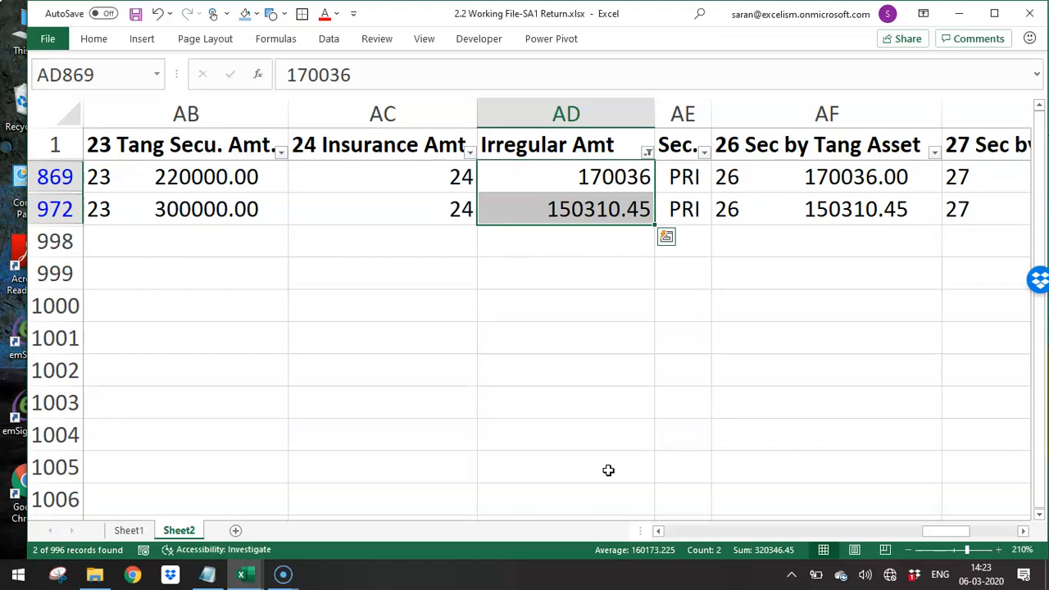
{"action": "key", "text": "Right"}
{"action": "key", "text": "Right"}
{"action": "key", "text": "Right"}
{"action": "key", "text": "Right"}
{"action": "key", "text": "Right"}
{"action": "key", "text": "Right"}
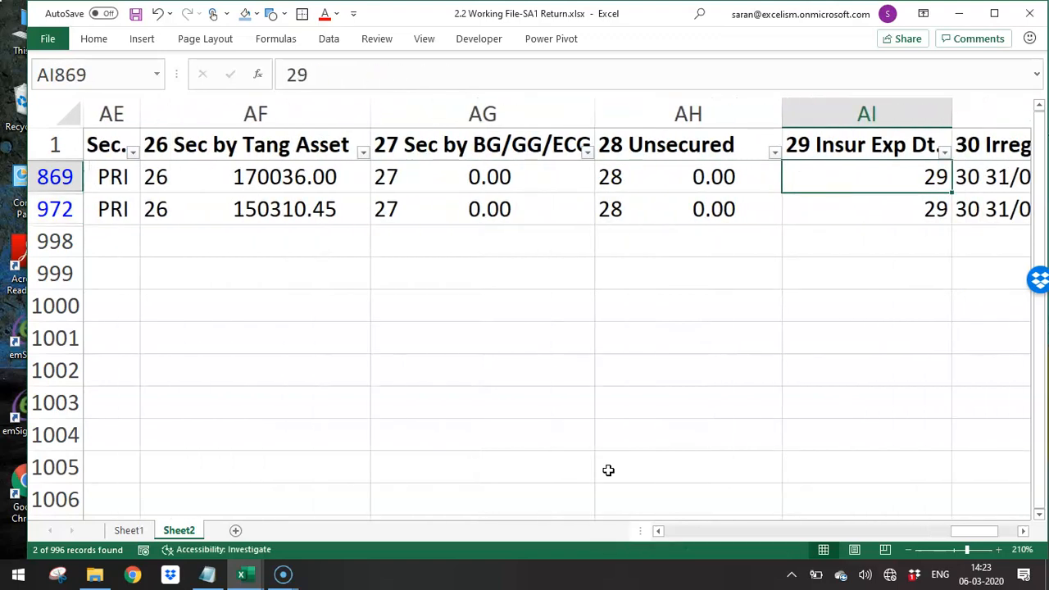
{"action": "key", "text": "Right"}
{"action": "key", "text": "Right"}
{"action": "key", "text": "Right"}
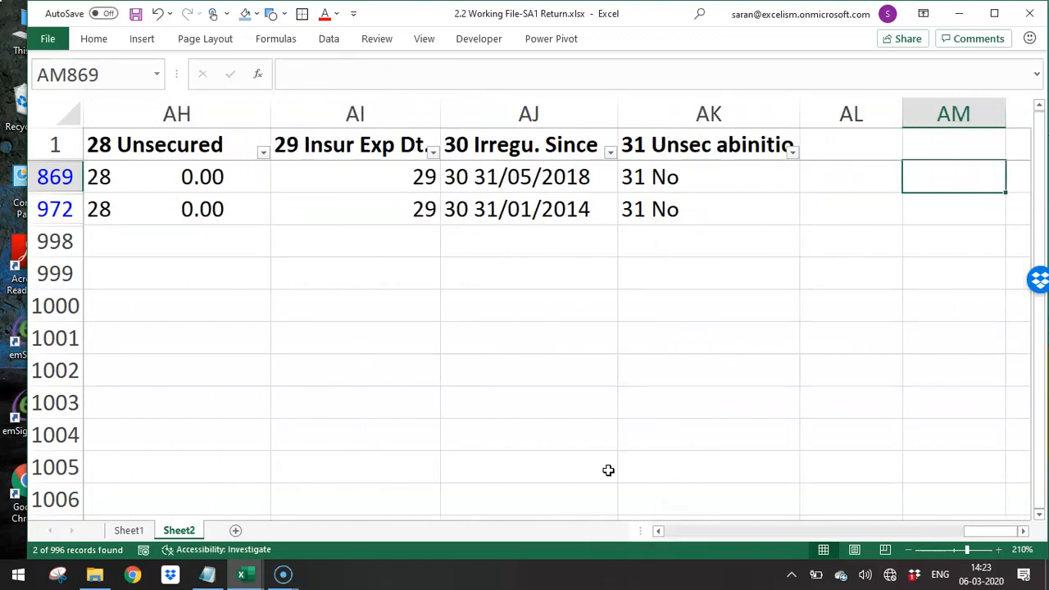
{"action": "key", "text": "Left"}
{"action": "key", "text": "Left"}
{"action": "key", "text": "Left"}
{"action": "key", "text": "Up"}
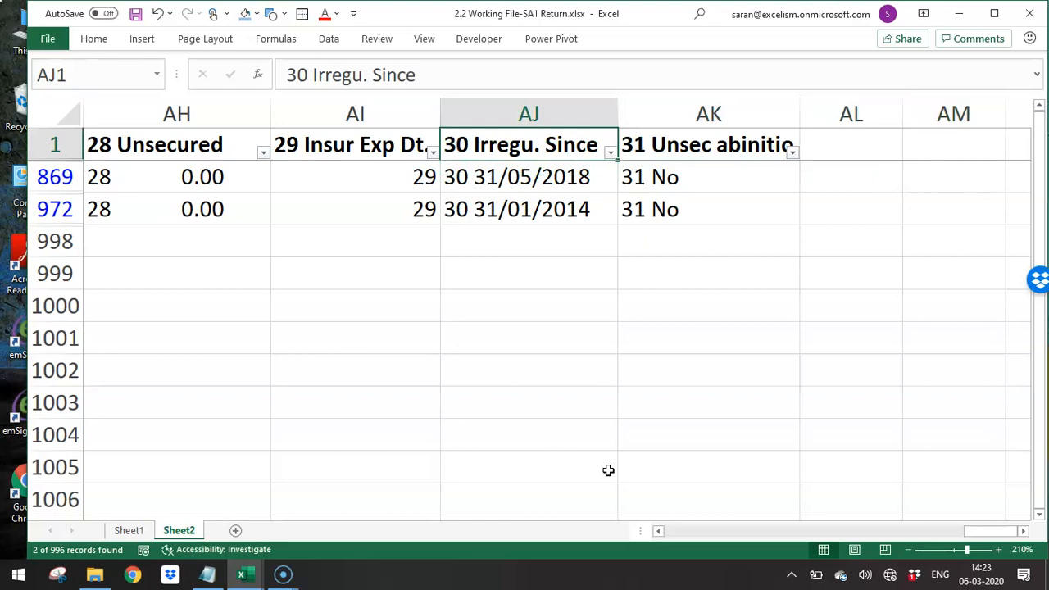
- Clear the Irregular Amt filter to show all records and go to the first Unsec abinitio entry
{"action": "key", "text": "alt+d"}
{"action": "key", "text": "f"}
{"action": "key", "text": "s"}
{"action": "key", "text": "Right"}
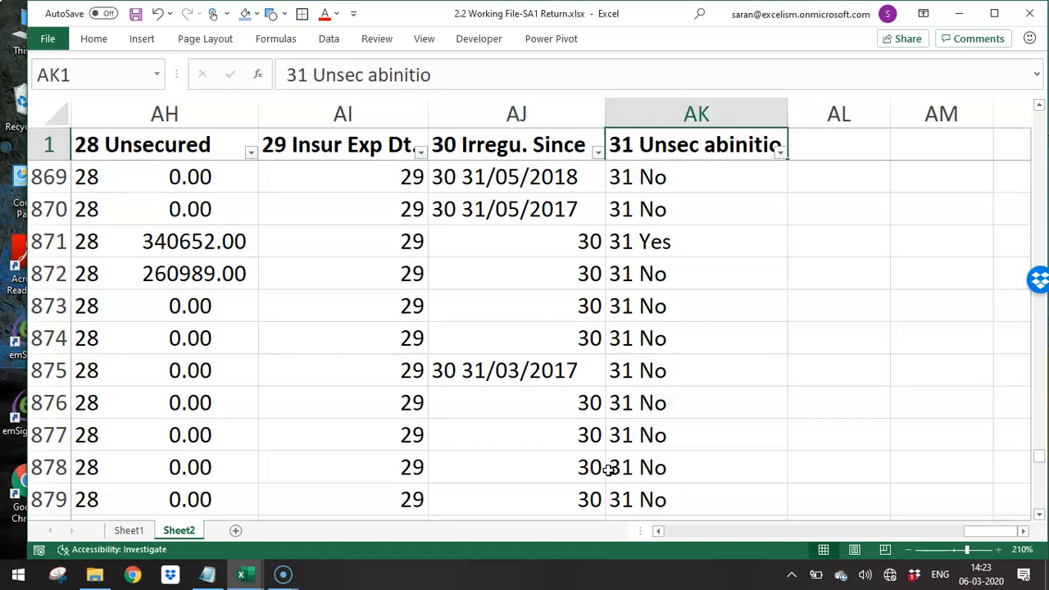
{"action": "key", "text": "Down"}
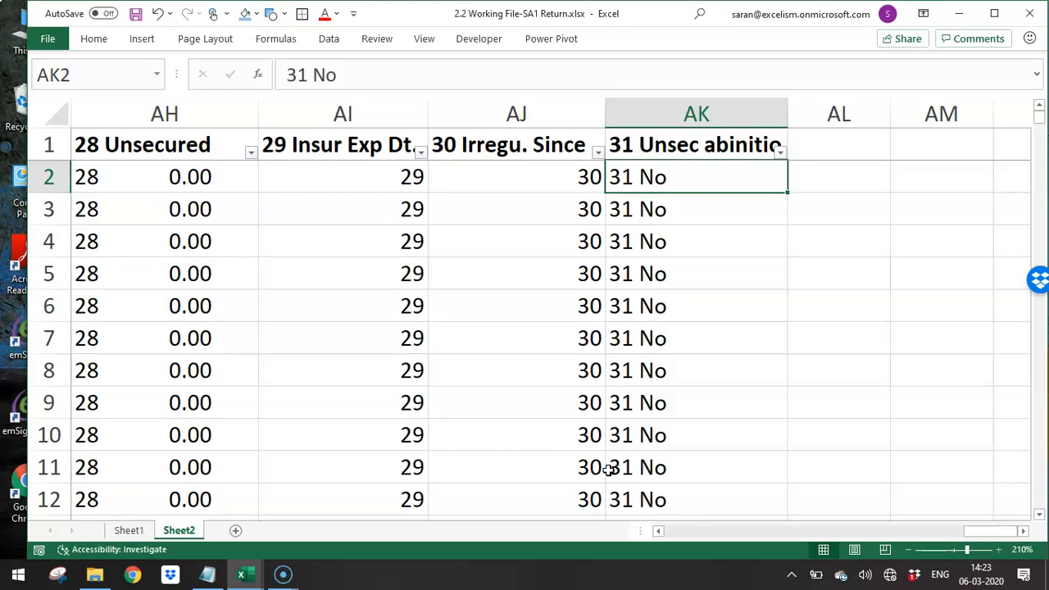
- Switch to File Explorer and open 3.1 Stratification of Advances for Sampling.xlsx from the student seminar's Working Files folder
{"action": "key", "text": "alt+Tab"}
{"action": "key", "text": "alt+Tab"}
{"action": "key", "text": "alt+Tab"}
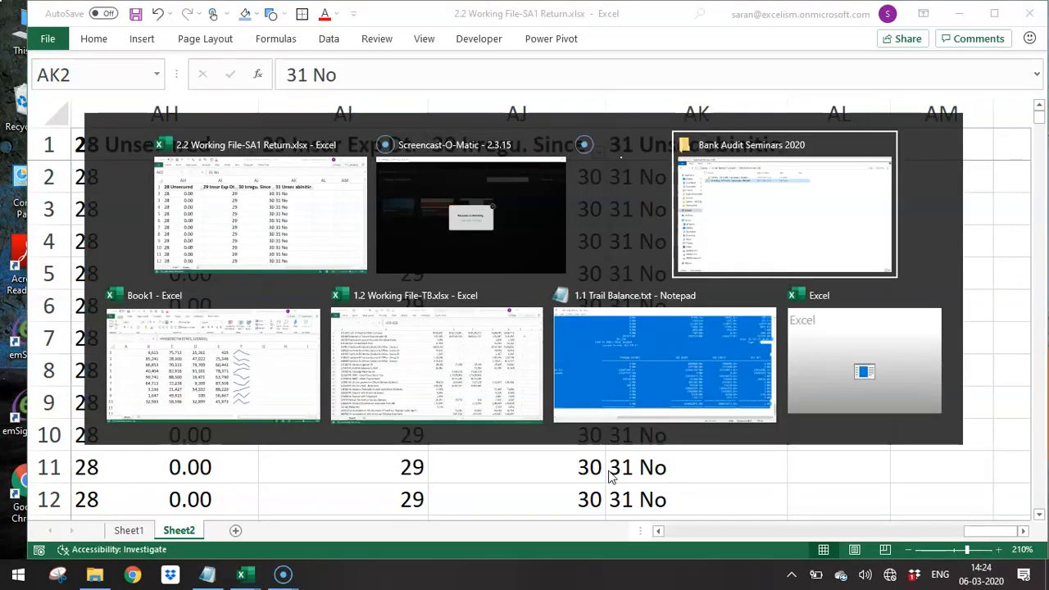
{"action": "key", "text": "Up"}
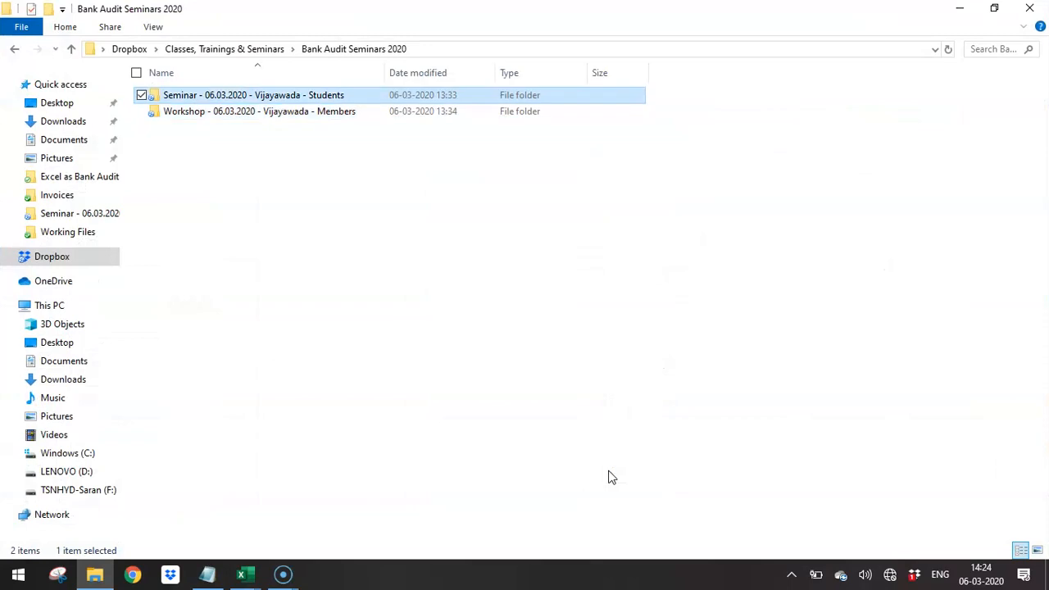
{"action": "key", "text": "Return"}
{"action": "key", "text": "Return"}
{"action": "key", "text": "Down"}
{"action": "key", "text": "Down"}
{"action": "key", "text": "Down"}
{"action": "key", "text": "Down"}
{"action": "key", "text": "Down"}
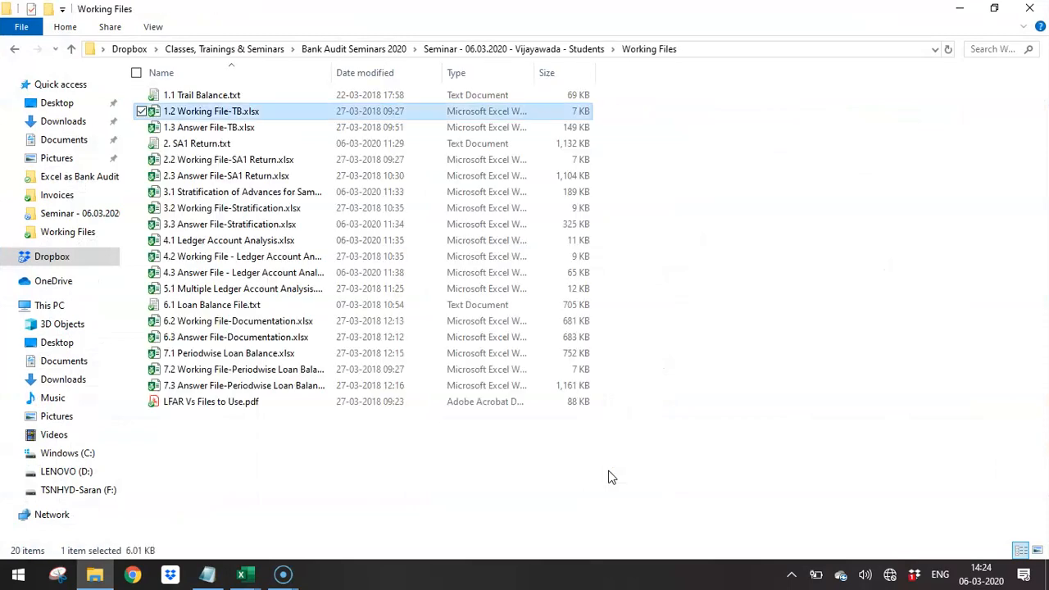
{"action": "key", "text": "Down"}
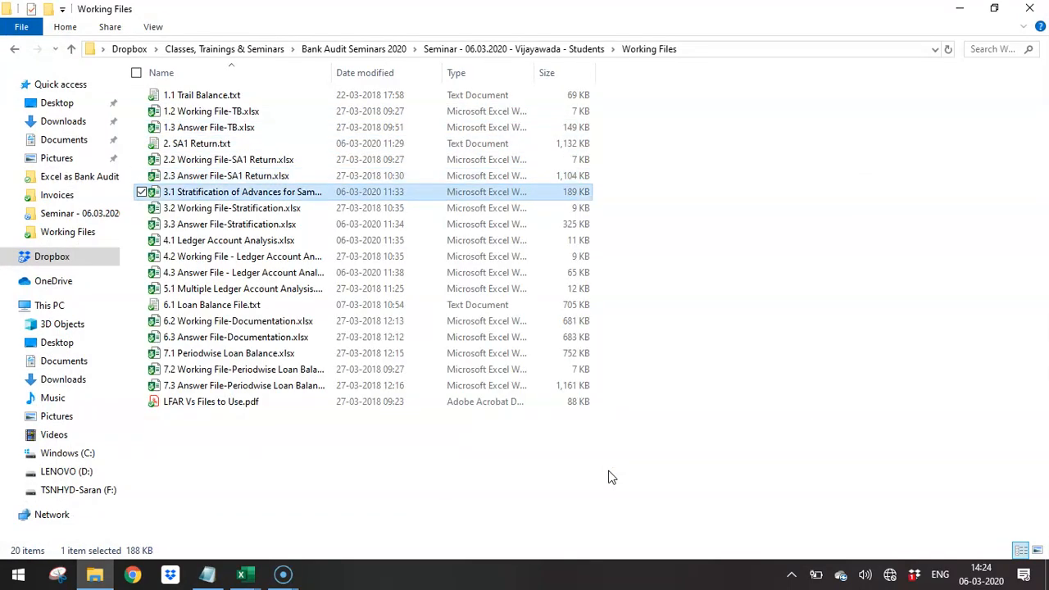
{"action": "key", "text": "alt+Tab"}
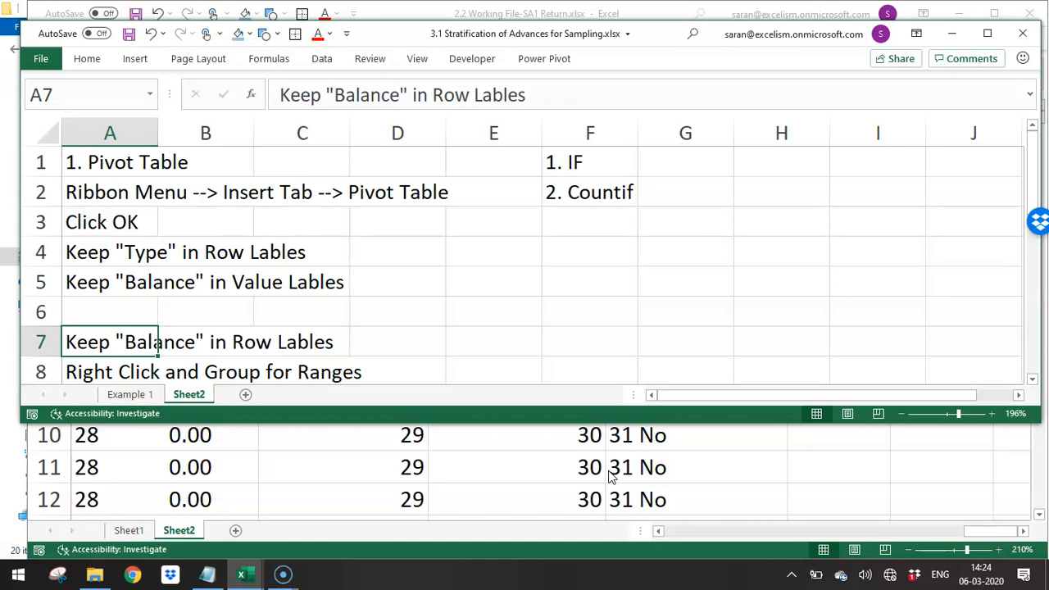
- Show the Example 1 sheet in a maximized window and select its whole data range starting at A1
{"action": "key", "text": "ctrl+Page_Up"}
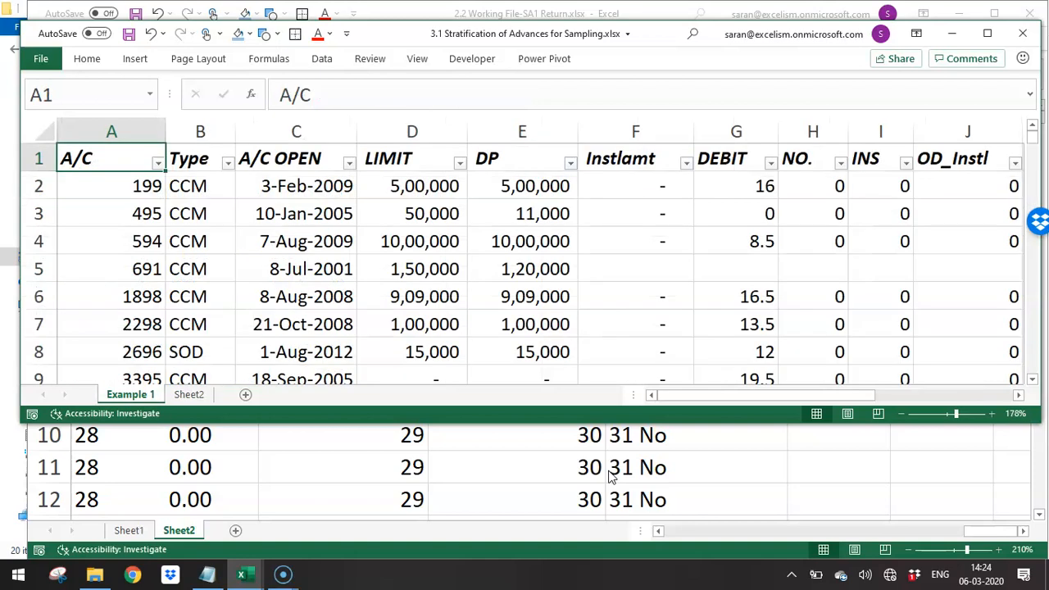
{"action": "key", "text": "super+Up"}
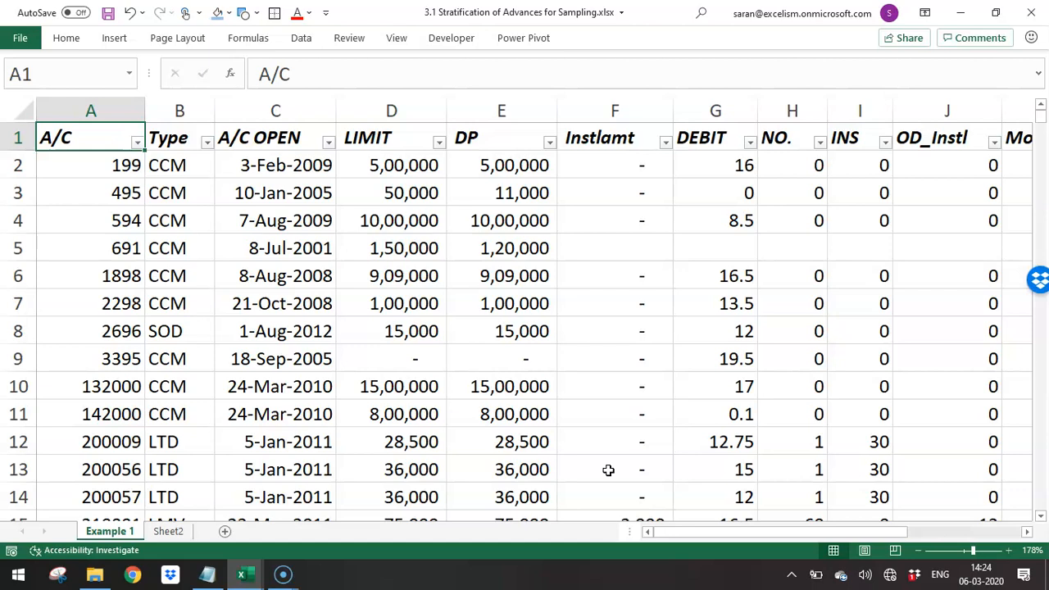
{"action": "key", "text": "ctrl+shift+End"}
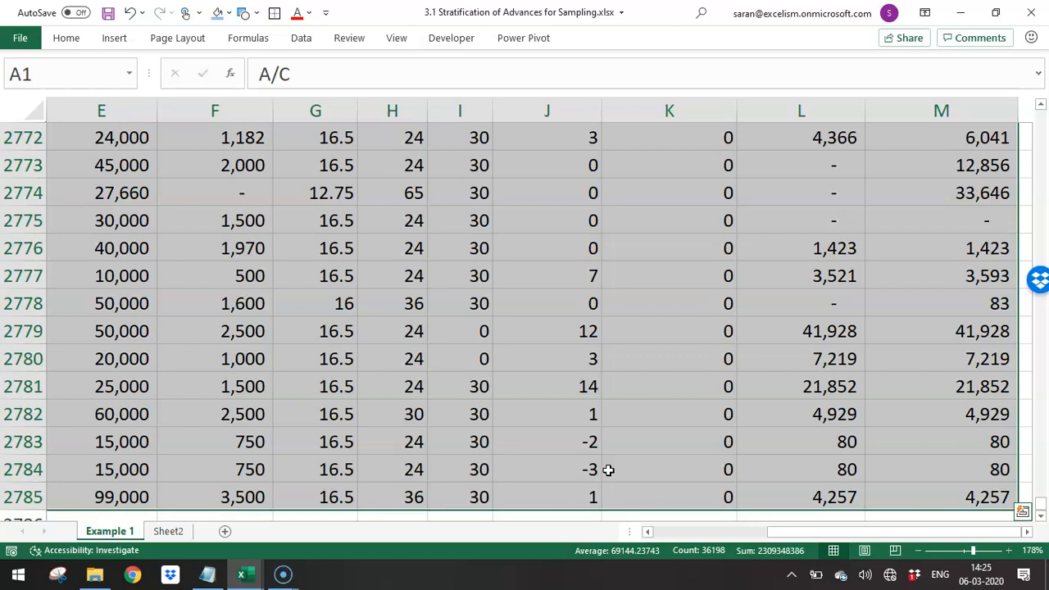
- Select the whole Example 1 data range from A1 and build a PivotTable from it on a new worksheet with the PivotTable Wizard
{"action": "key", "text": "ctrl+Home"}
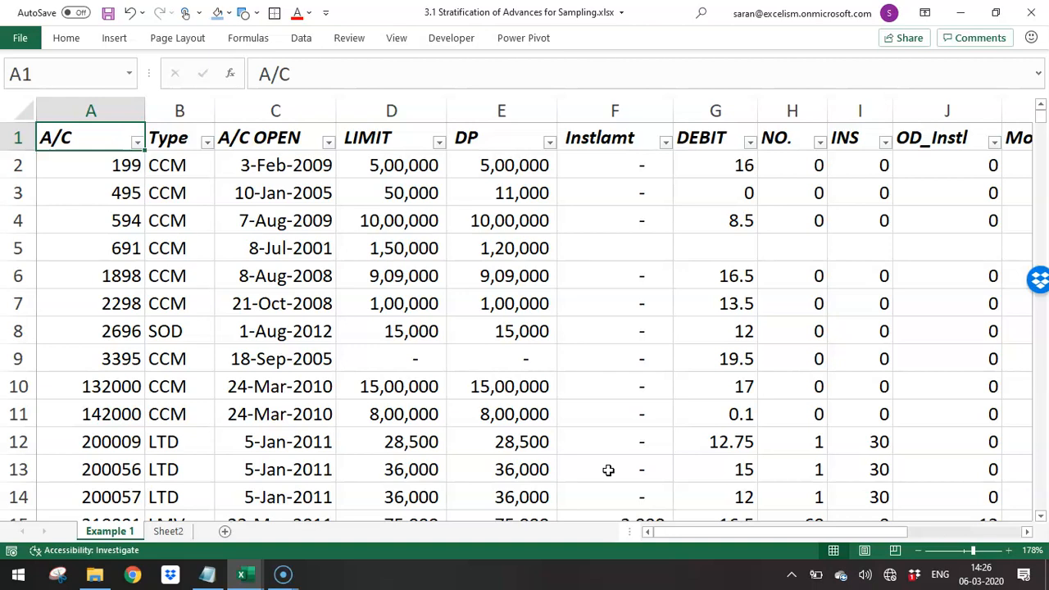
{"action": "key", "text": "ctrl+shift+End"}
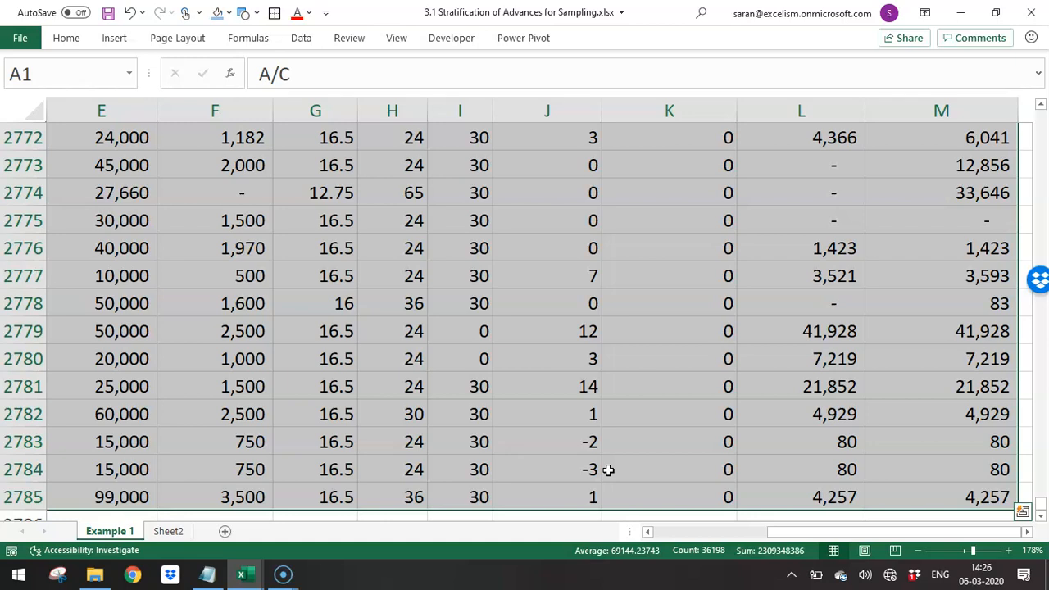
{"action": "key", "text": "alt+d"}
{"action": "key", "text": "p"}
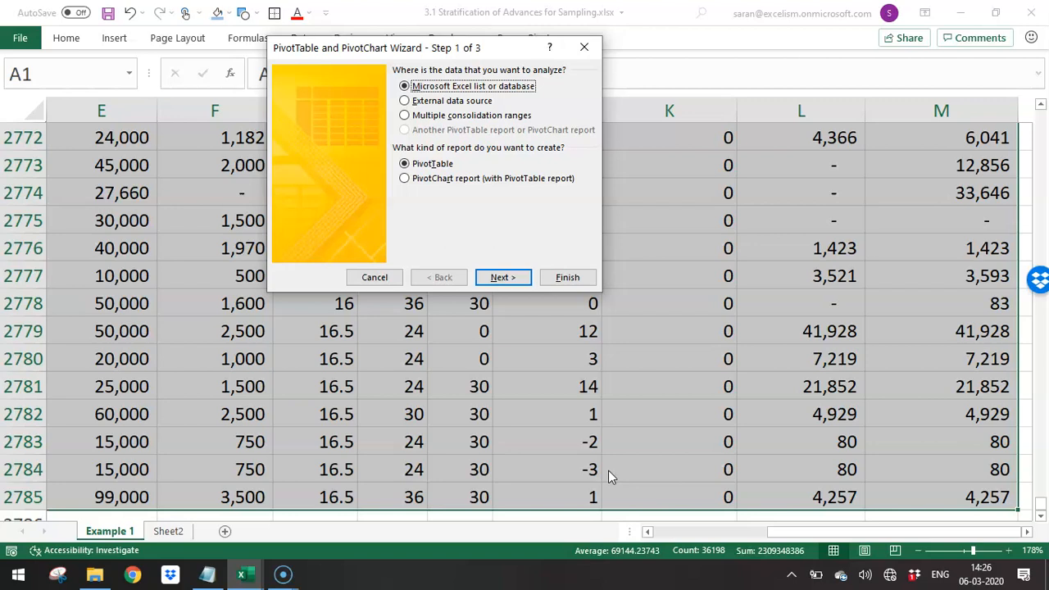
{"action": "key", "text": "Return"}
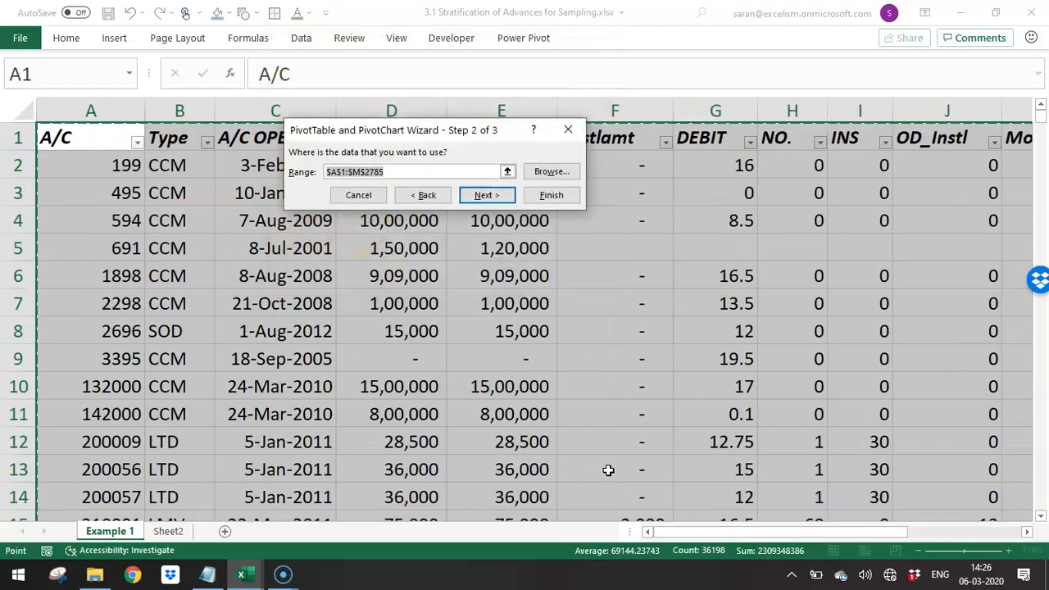
{"action": "key", "text": "Return"}
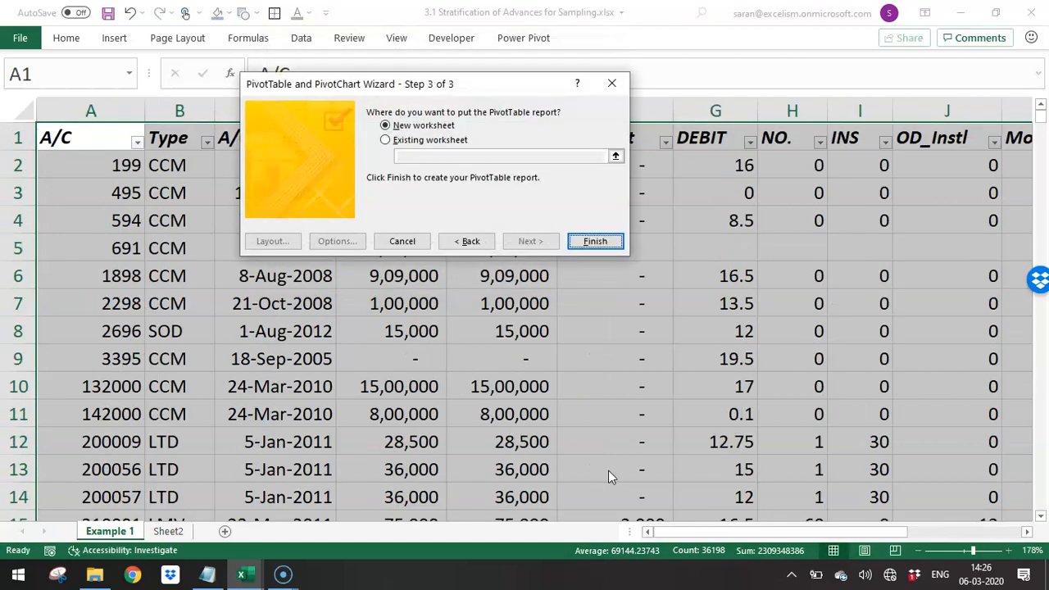
{"action": "key", "text": "Return"}
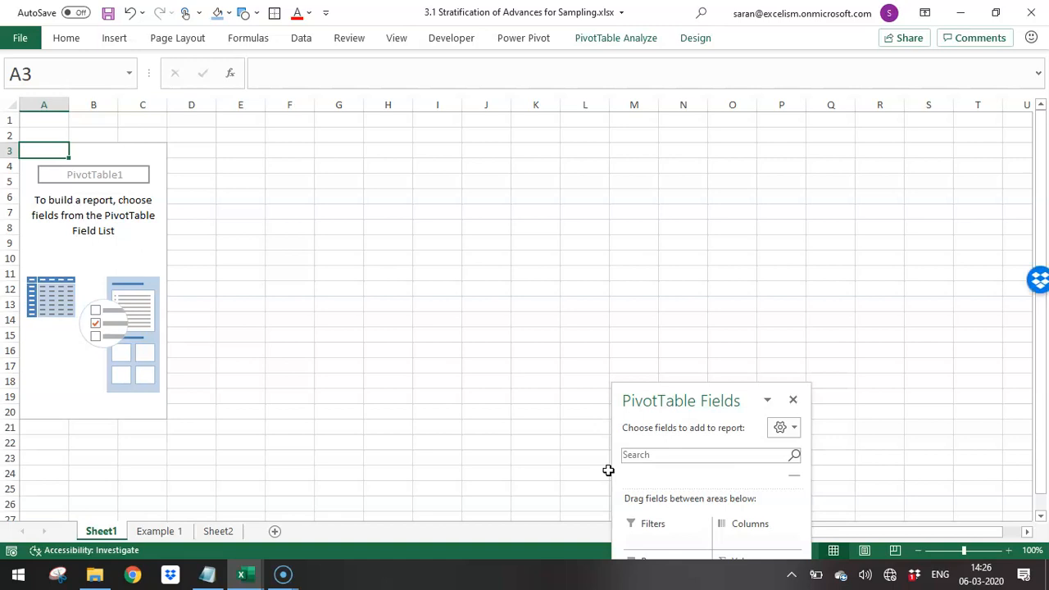
- Delete the worksheet holding the empty wizard-made PivotTable
{"action": "key", "text": "alt+e"}
{"action": "key", "text": "l"}
{"action": "key", "text": "Return"}
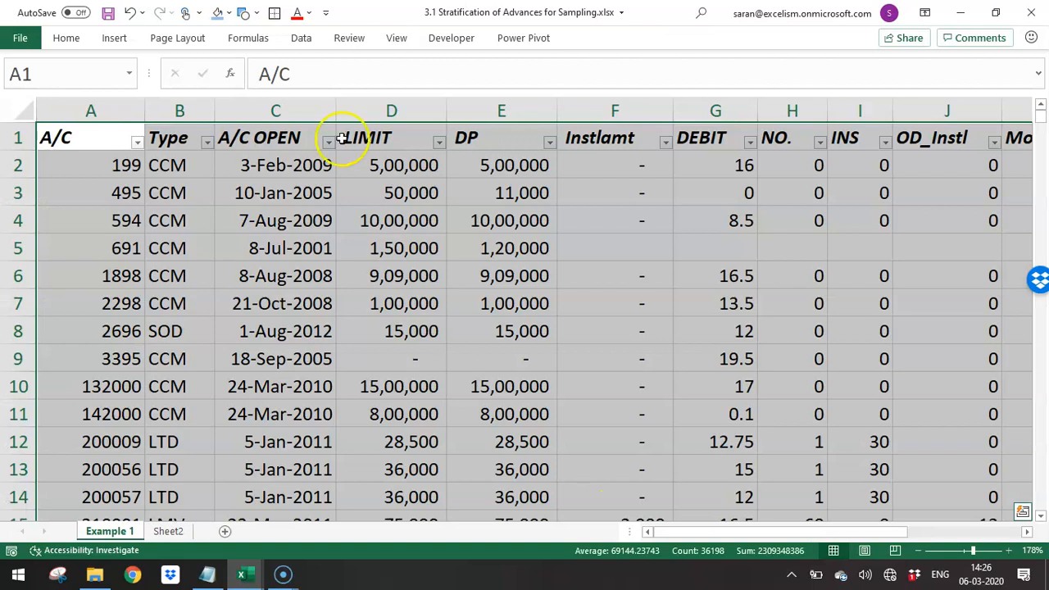
- Insert a PivotTable from the selected Example 1 range $A$1:$M$2785 on a new worksheet
{"action": "left_click", "coordinate": [114, 37]}
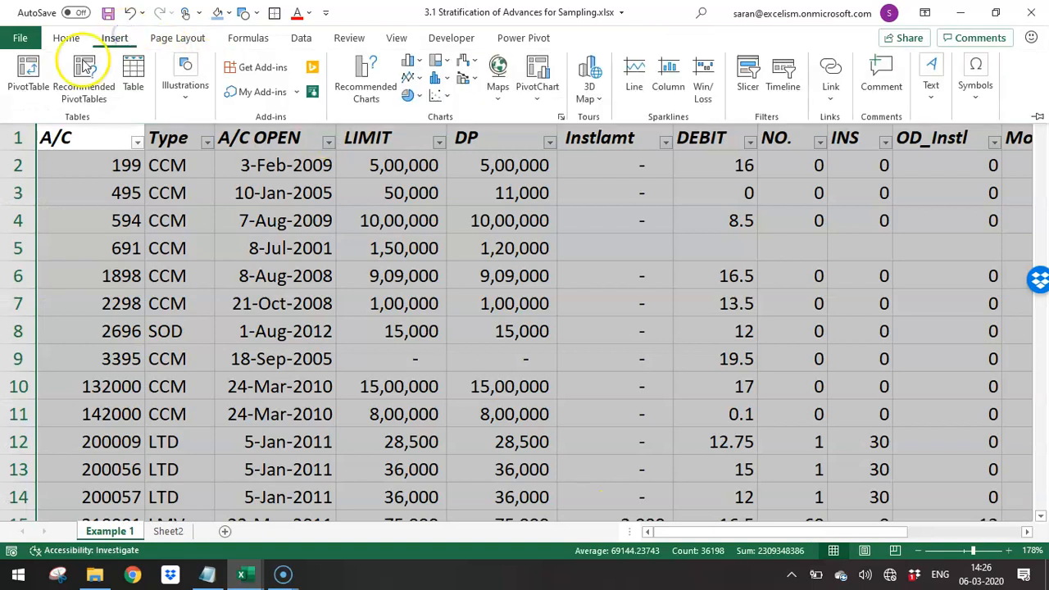
{"action": "left_click", "coordinate": [33, 74]}
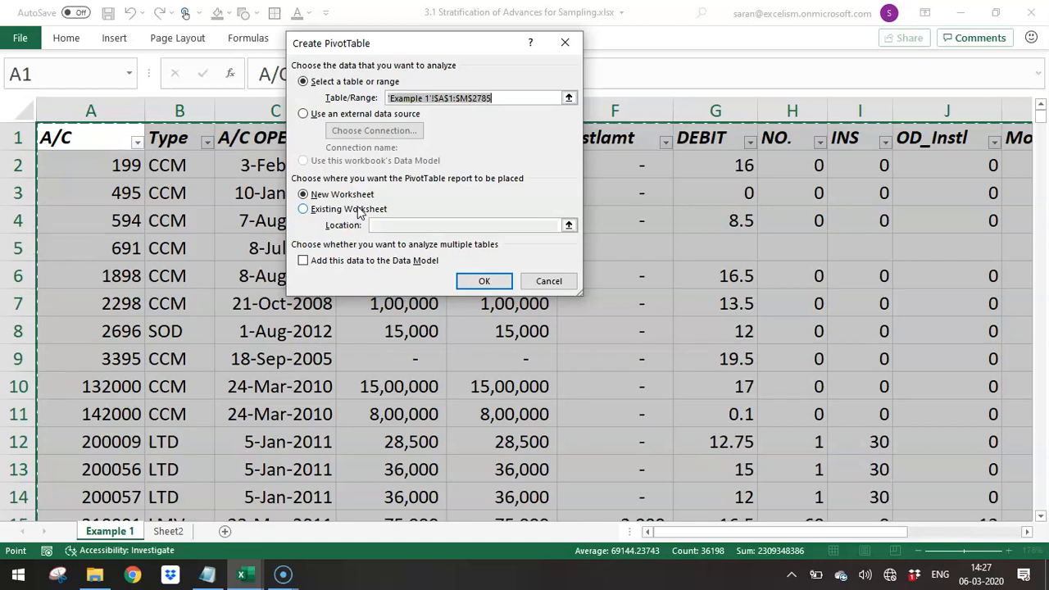
{"action": "key", "text": "Return"}
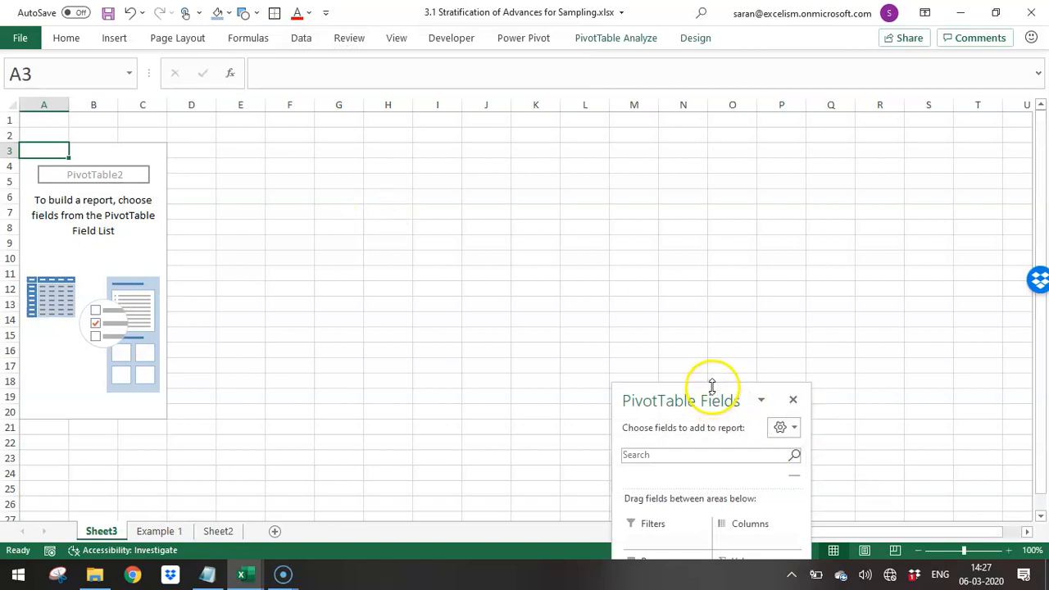
- Move and resize the PivotTable Fields pane to show all its areas, and restore the workbook to a smaller window zoomed to 130%
{"action": "left_click_drag", "start_coordinate": [712, 384], "coordinate": [740, 55]}
{"action": "left_click_drag", "start_coordinate": [773, 543], "coordinate": [798, 456]}
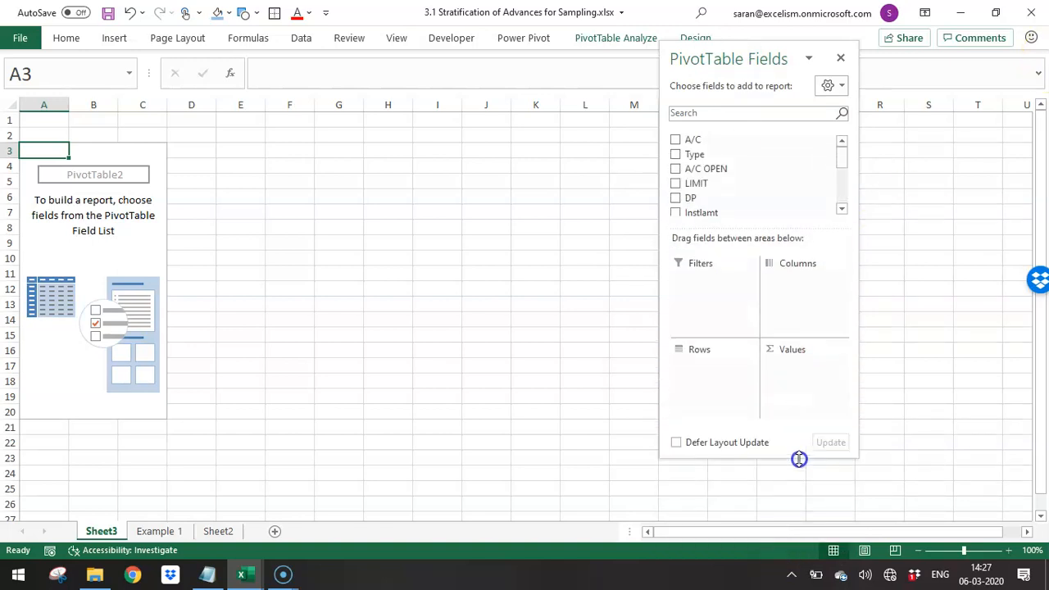
{"action": "left_click", "coordinate": [995, 13]}
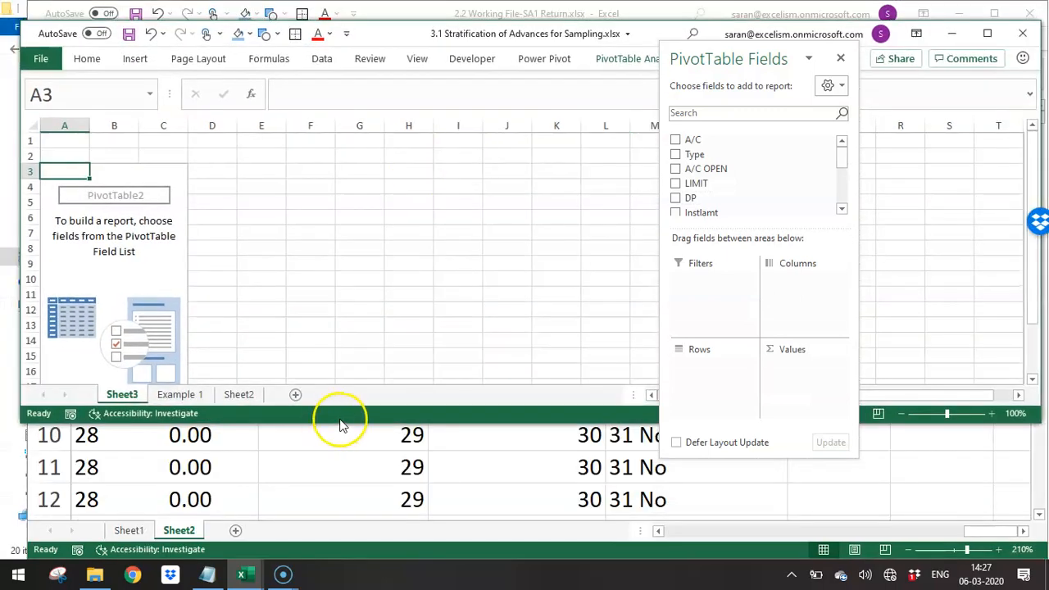
{"action": "left_click_drag", "start_coordinate": [352, 424], "coordinate": [363, 515]}
{"action": "left_click", "coordinate": [992, 508]}
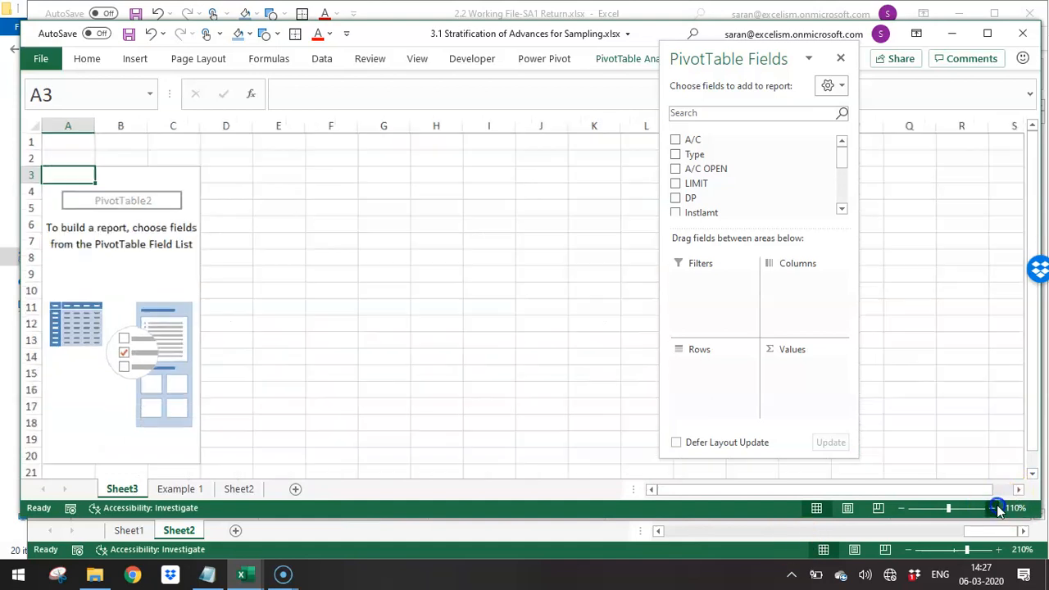
{"action": "left_click", "coordinate": [992, 508]}
{"action": "left_click", "coordinate": [992, 508]}
- Check the source columns on Example 1 and use the Type field as the row labels of the PivotTable on Sheet3
{"action": "left_click", "coordinate": [180, 489]}
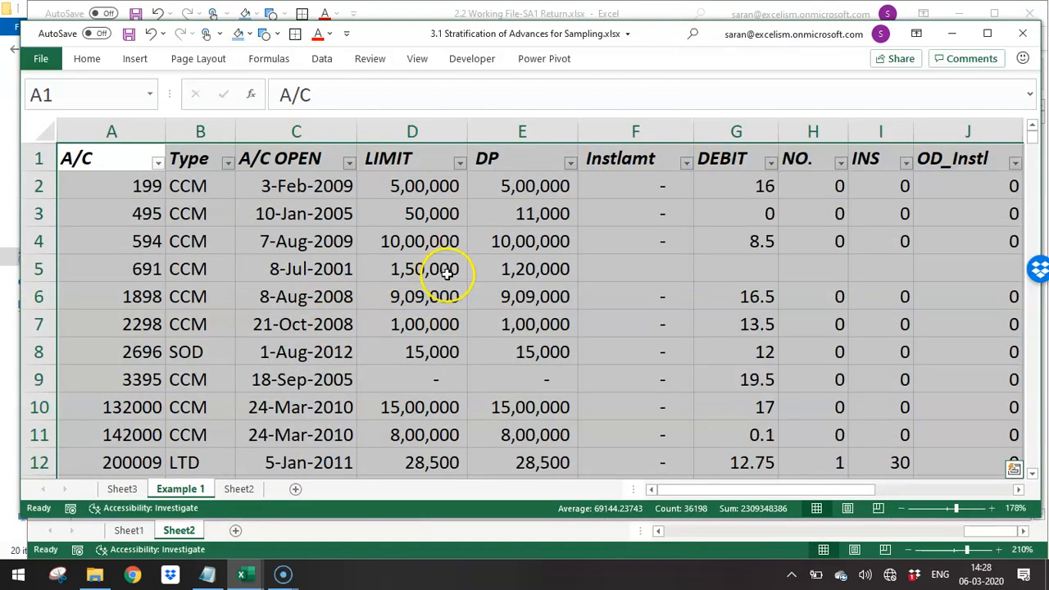
{"action": "left_click", "coordinate": [122, 488]}
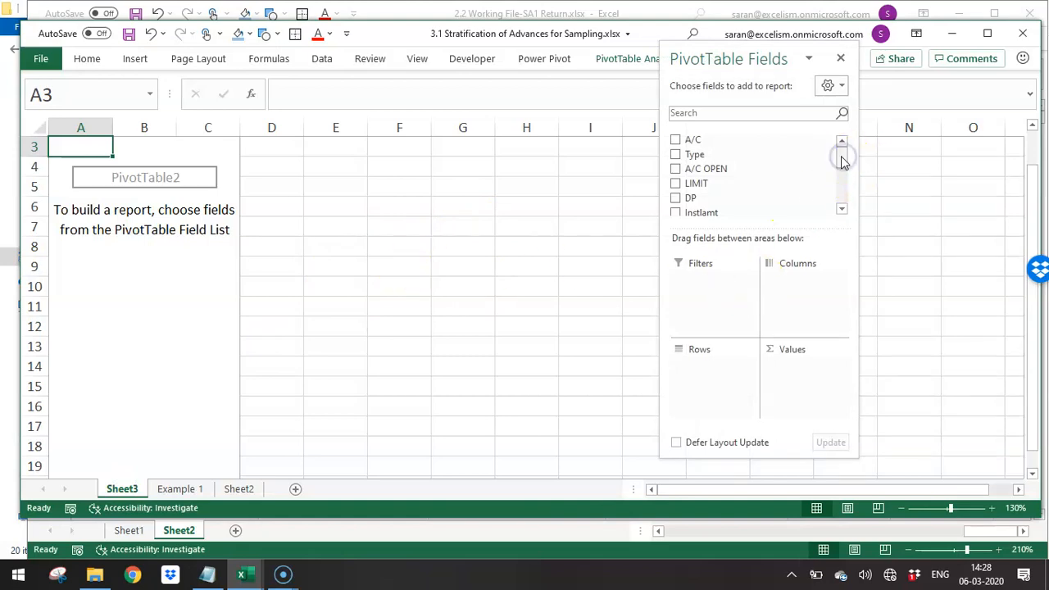
{"action": "left_click", "coordinate": [745, 156]}
{"action": "left_click_drag", "start_coordinate": [744, 156], "coordinate": [698, 400]}
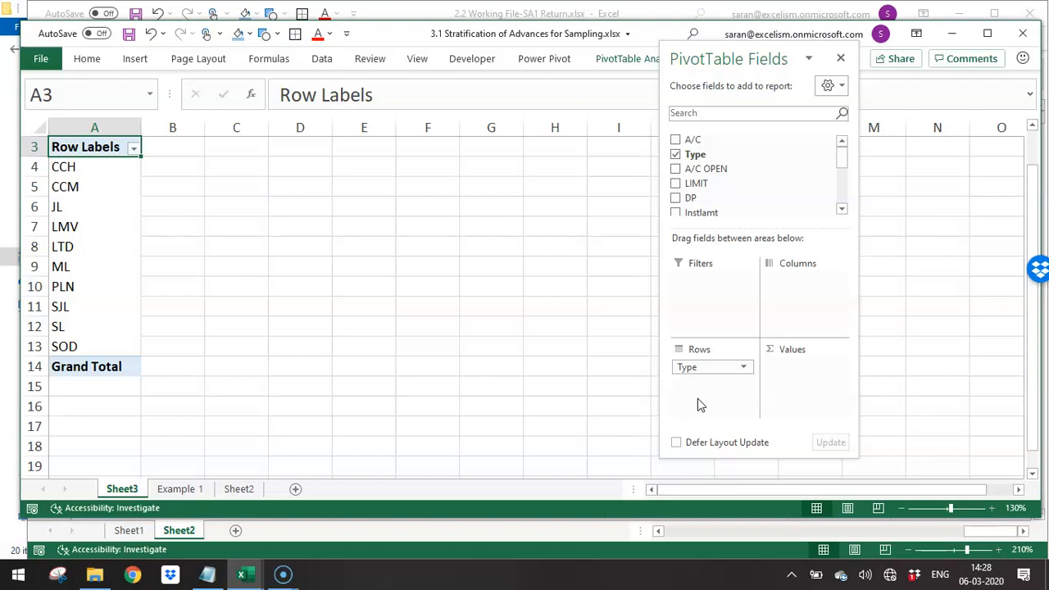
{"action": "left_click", "coordinate": [701, 400]}
{"action": "left_click", "coordinate": [110, 288]}
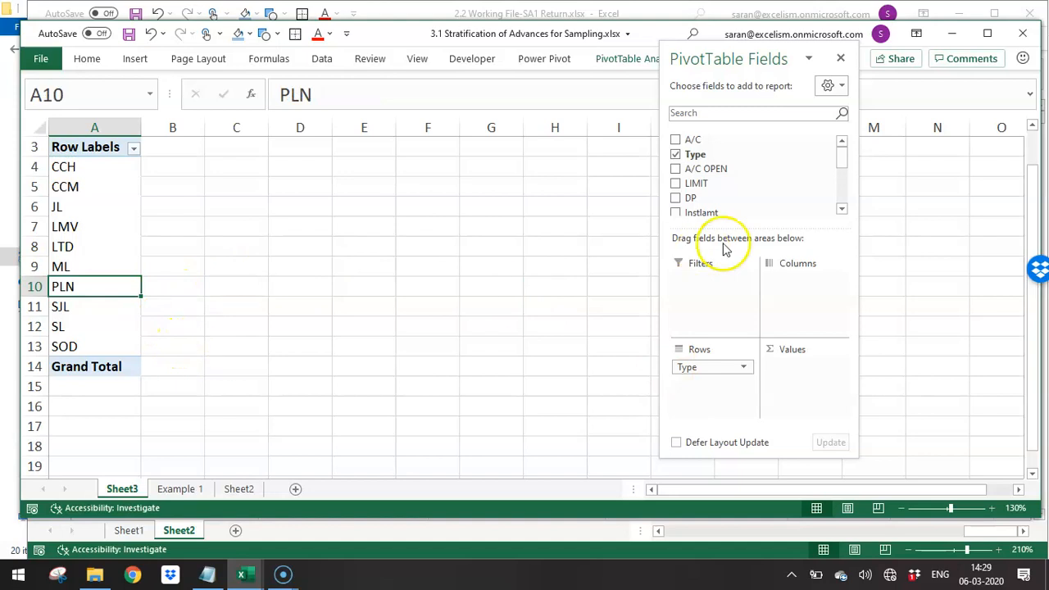
- Add the NET BALANCE field to the PivotTable's values as a sum
{"action": "left_click_drag", "start_coordinate": [842, 160], "coordinate": [839, 196]}
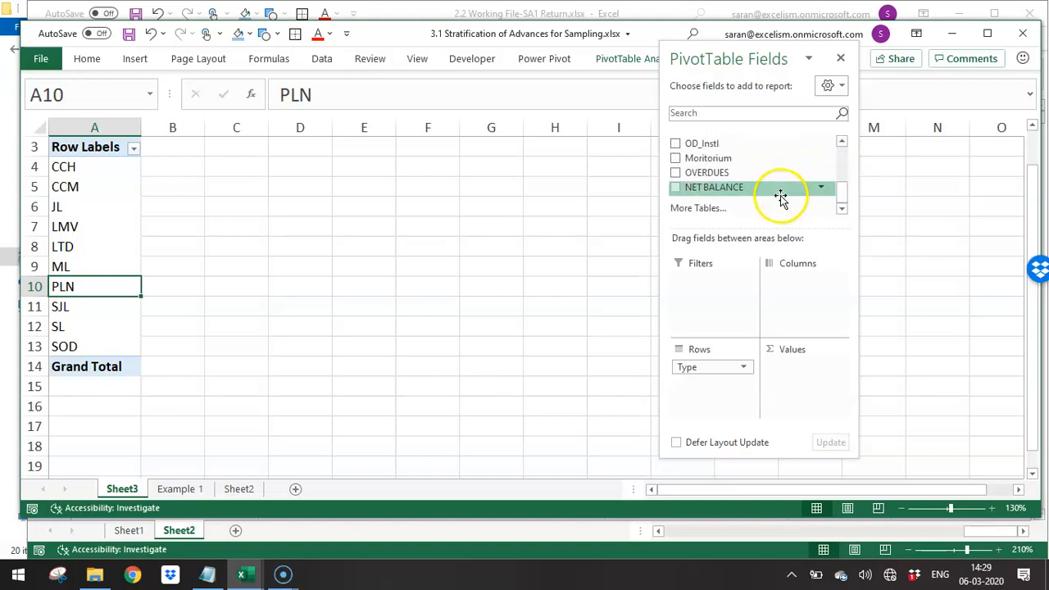
{"action": "left_click_drag", "start_coordinate": [844, 204], "coordinate": [798, 211]}
{"action": "left_click_drag", "start_coordinate": [710, 187], "coordinate": [802, 380]}
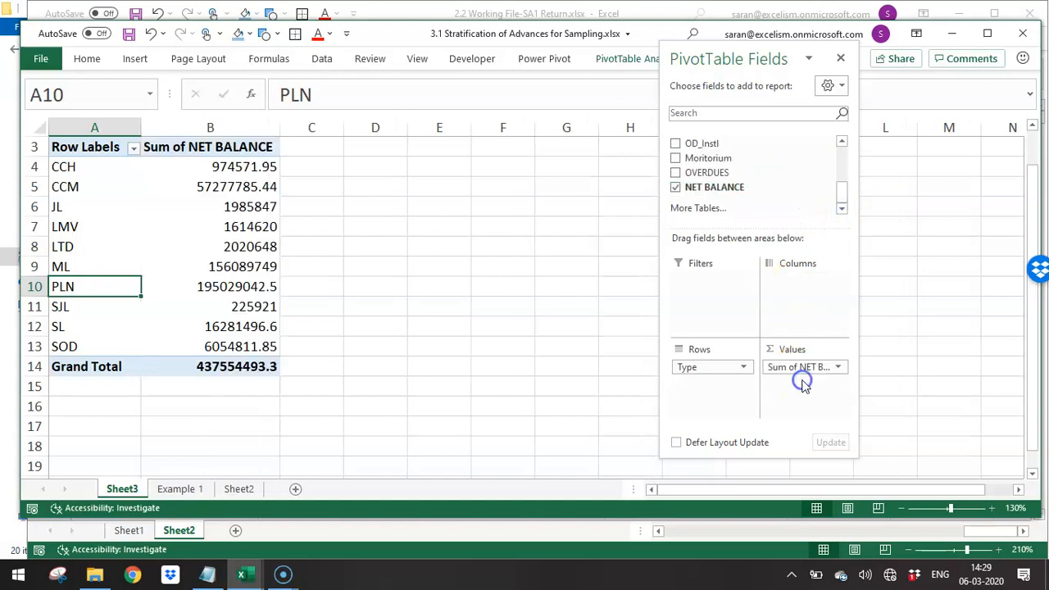
- Format the Sum of NET BALANCE column with comma separators and no decimal places
{"action": "left_click", "coordinate": [205, 144]}
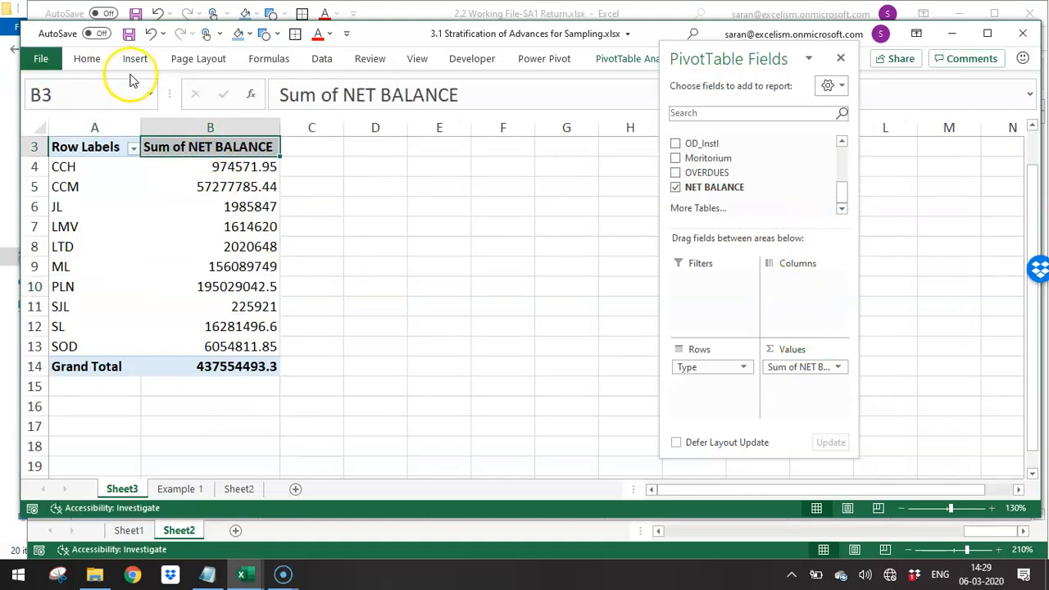
{"action": "left_click", "coordinate": [205, 127]}
{"action": "left_click", "coordinate": [82, 59]}
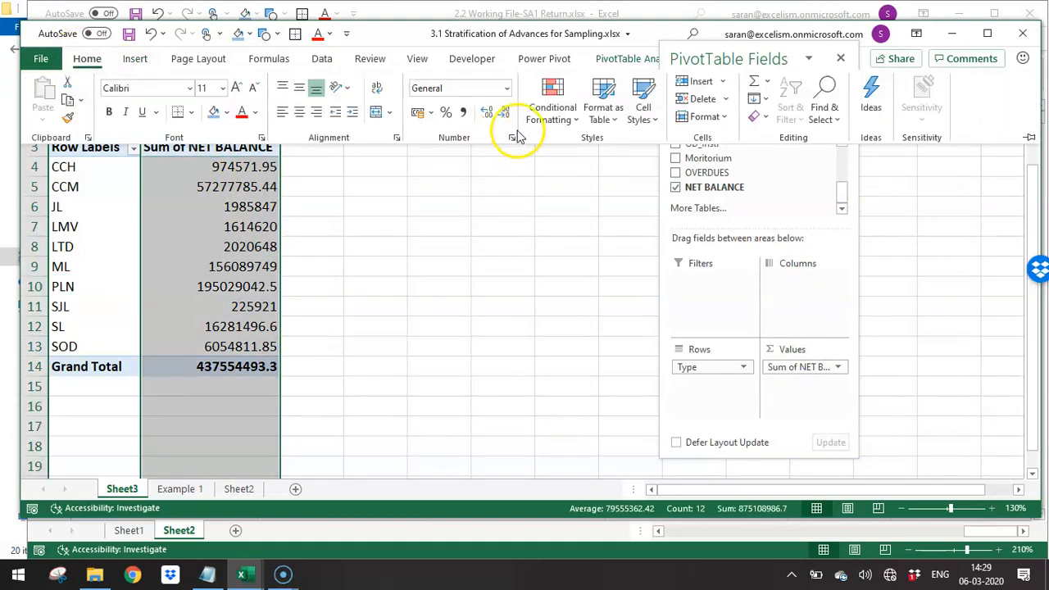
{"action": "left_click", "coordinate": [463, 112]}
{"action": "left_click", "coordinate": [506, 112]}
{"action": "left_click", "coordinate": [505, 112]}
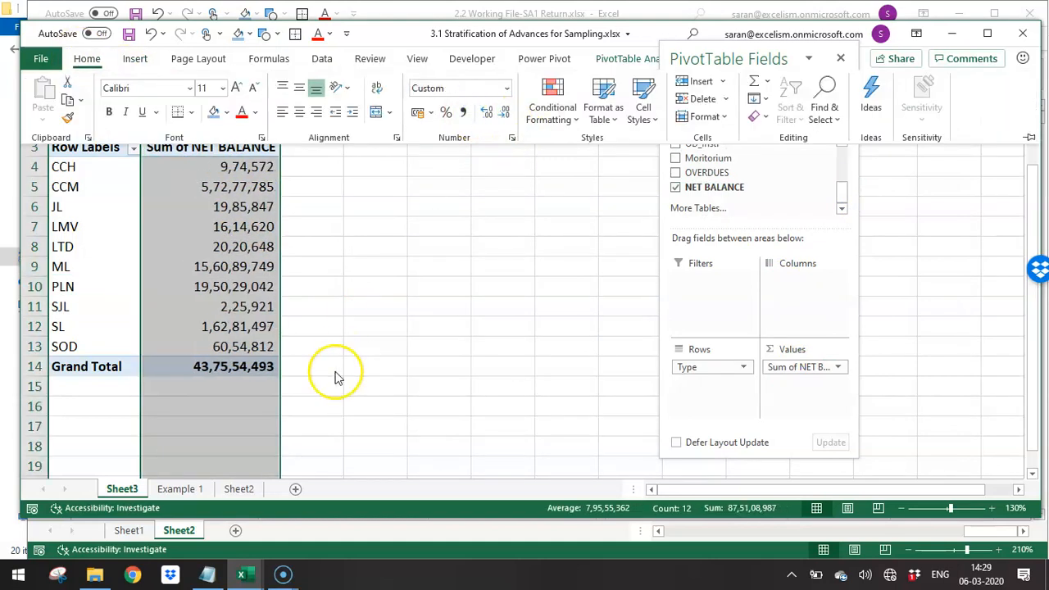
{"action": "left_click", "coordinate": [323, 304]}
{"action": "left_click", "coordinate": [320, 286]}
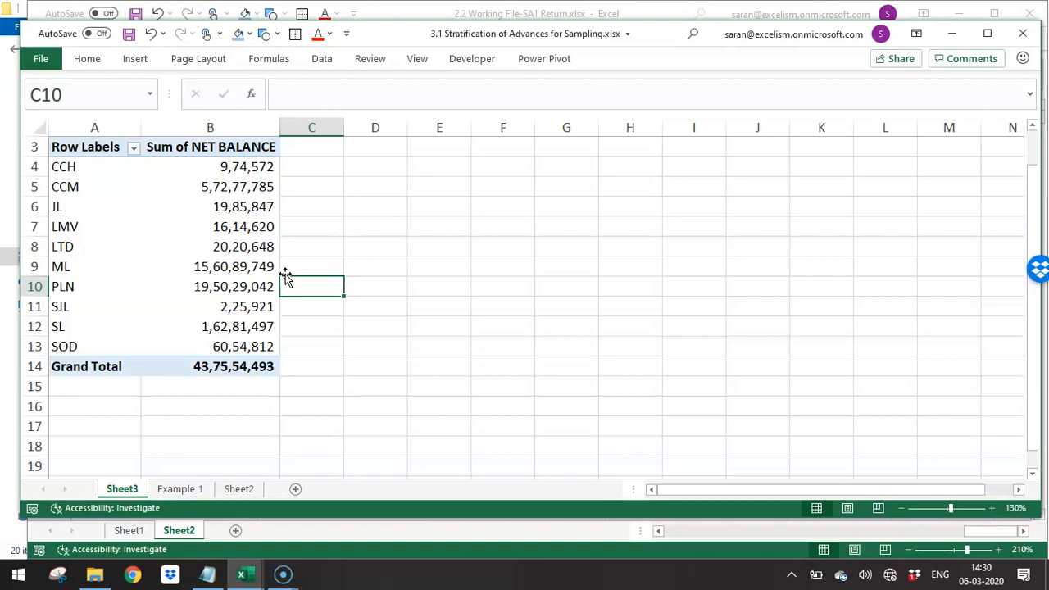
- Add NET BALANCE to the values three more times and move the fields pane clear of the PivotTable columns
{"action": "left_click", "coordinate": [238, 250]}
{"action": "left_click_drag", "start_coordinate": [706, 194], "coordinate": [803, 399]}
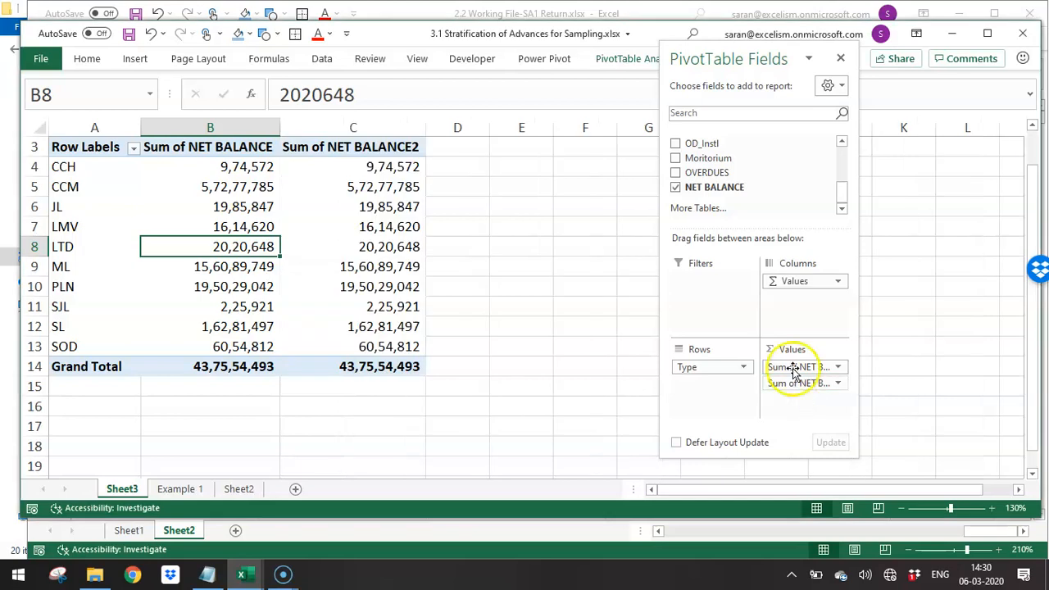
{"action": "left_click_drag", "start_coordinate": [739, 182], "coordinate": [809, 402]}
{"action": "left_click_drag", "start_coordinate": [722, 187], "coordinate": [792, 403]}
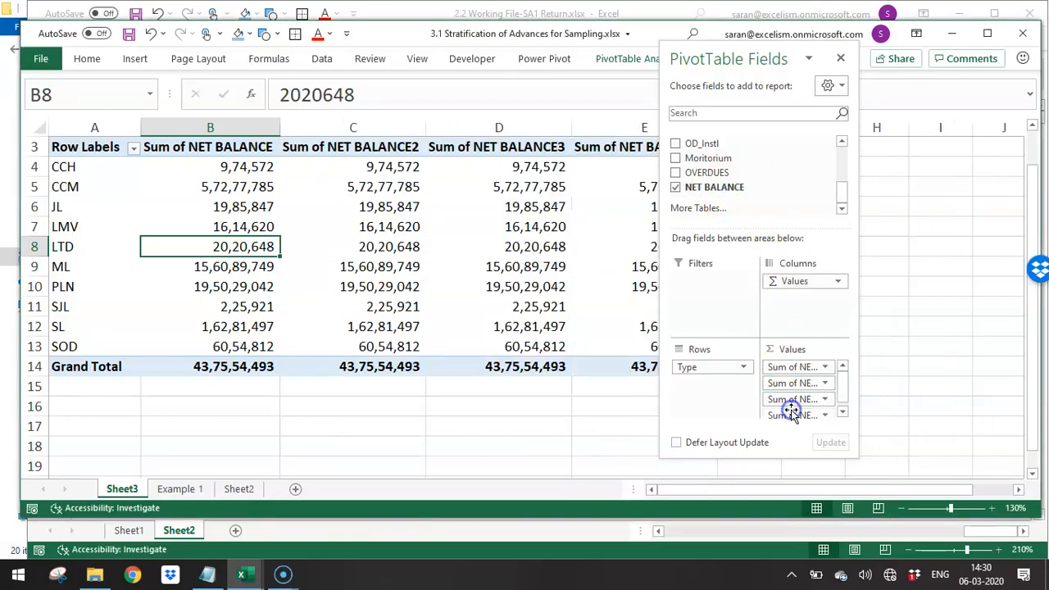
{"action": "left_click_drag", "start_coordinate": [754, 59], "coordinate": [718, 428]}
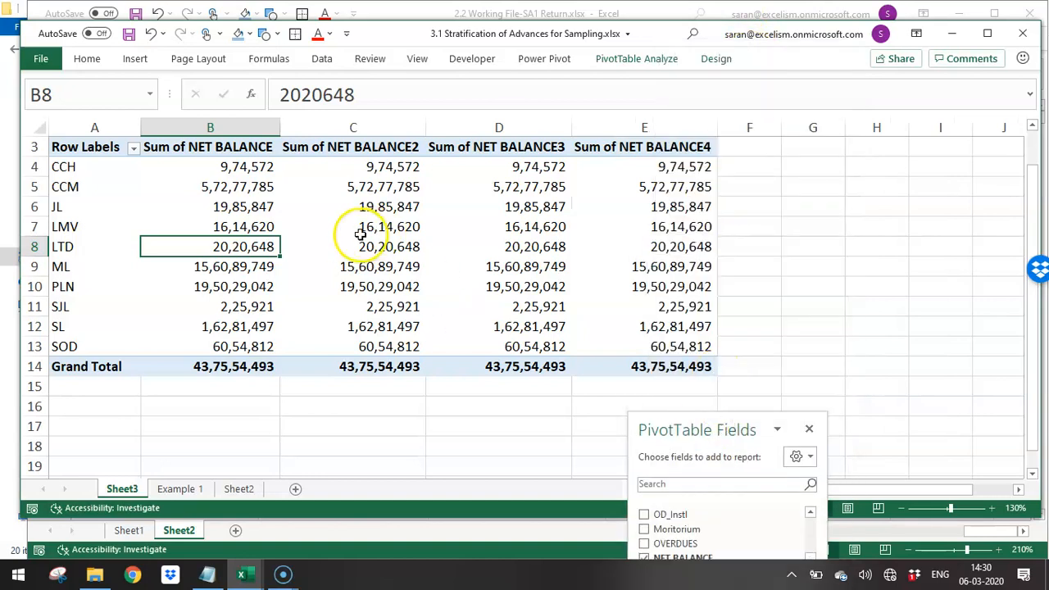
- Show the Sum of NET BALANCE2 values as % of Grand Total
{"action": "left_click", "coordinate": [361, 235]}
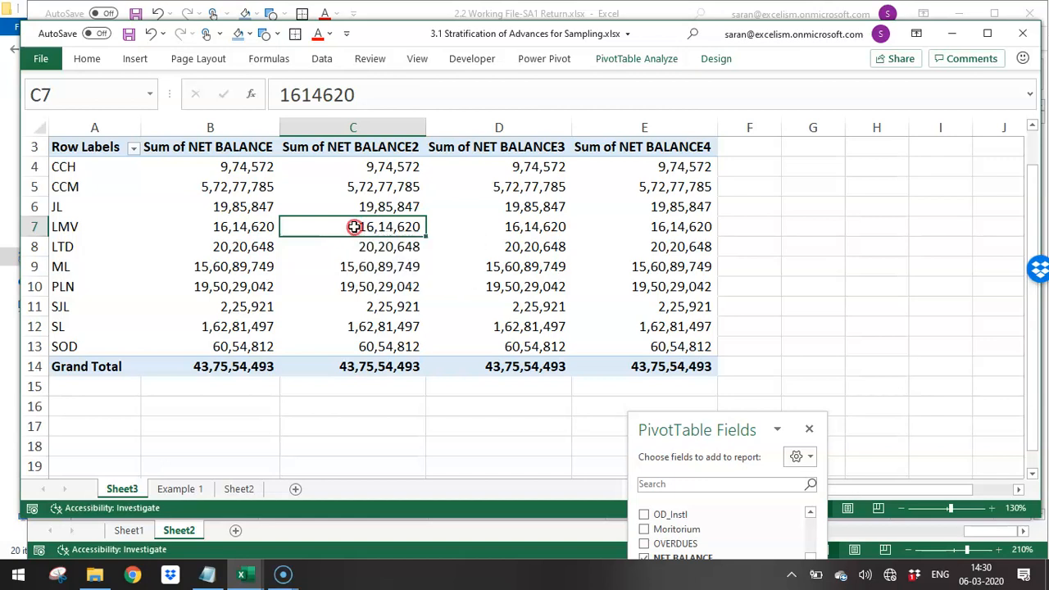
{"action": "right_click", "coordinate": [356, 233]}
{"action": "mouse_move", "coordinate": [441, 382]}
{"action": "mouse_move", "coordinate": [454, 405]}
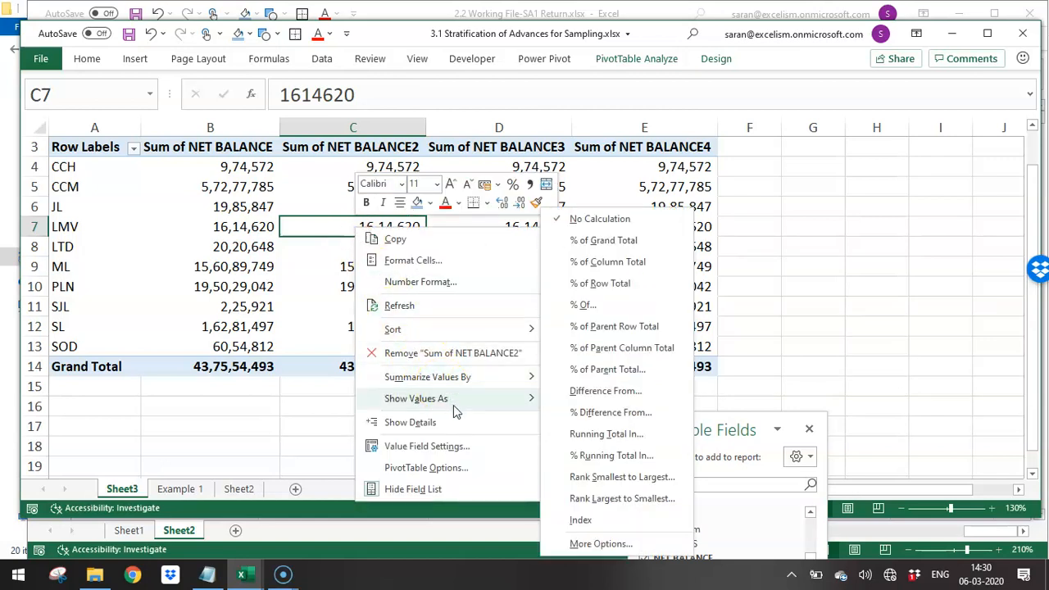
{"action": "left_click", "coordinate": [580, 243]}
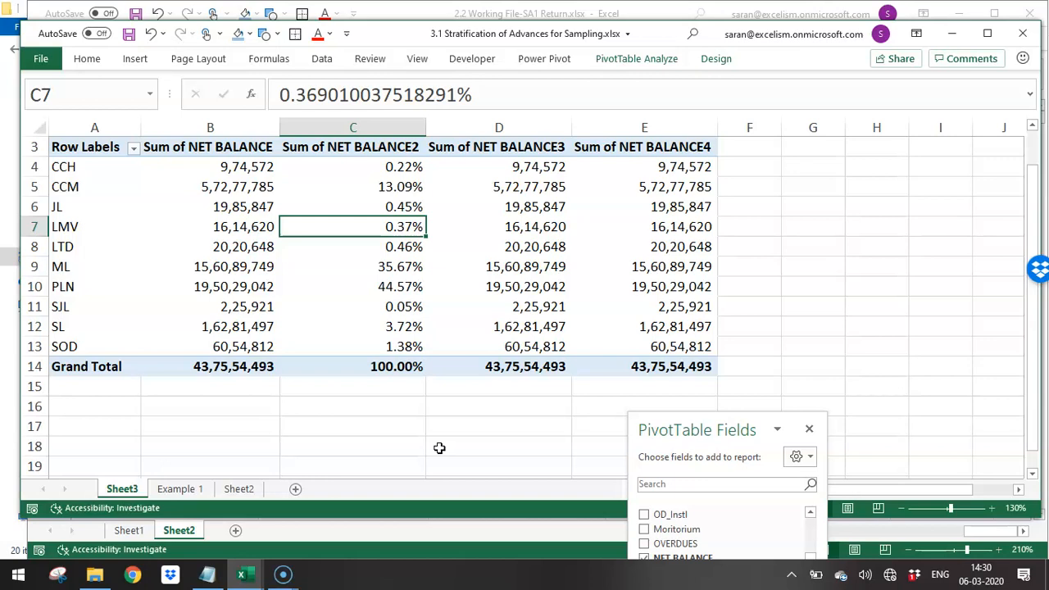
- Summarize the third NET BALANCE column by Count
{"action": "right_click", "coordinate": [529, 212]}
{"action": "mouse_move", "coordinate": [604, 388]}
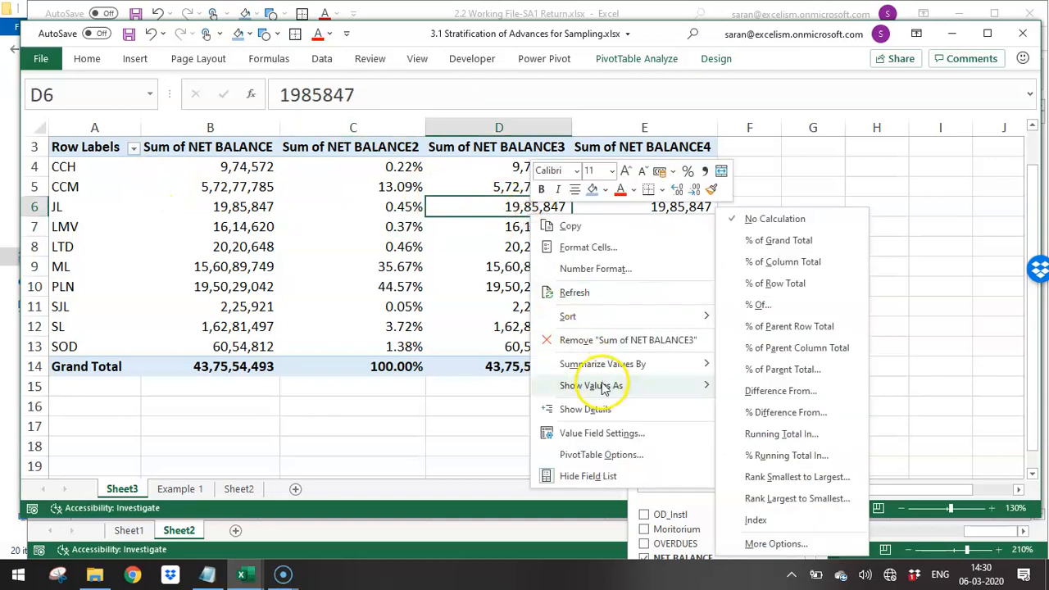
{"action": "mouse_move", "coordinate": [623, 364]}
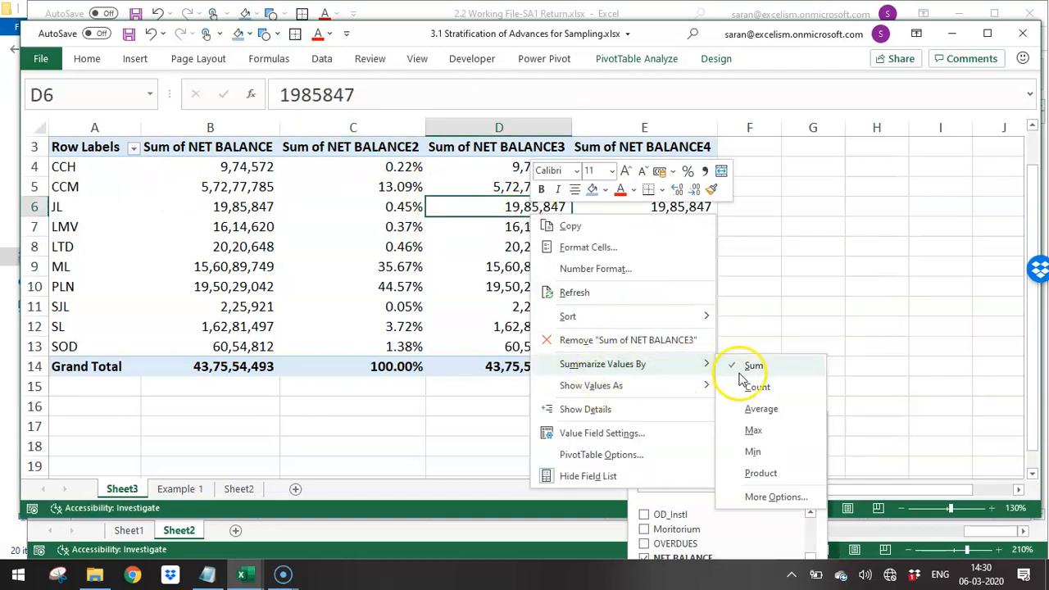
{"action": "left_click", "coordinate": [762, 387]}
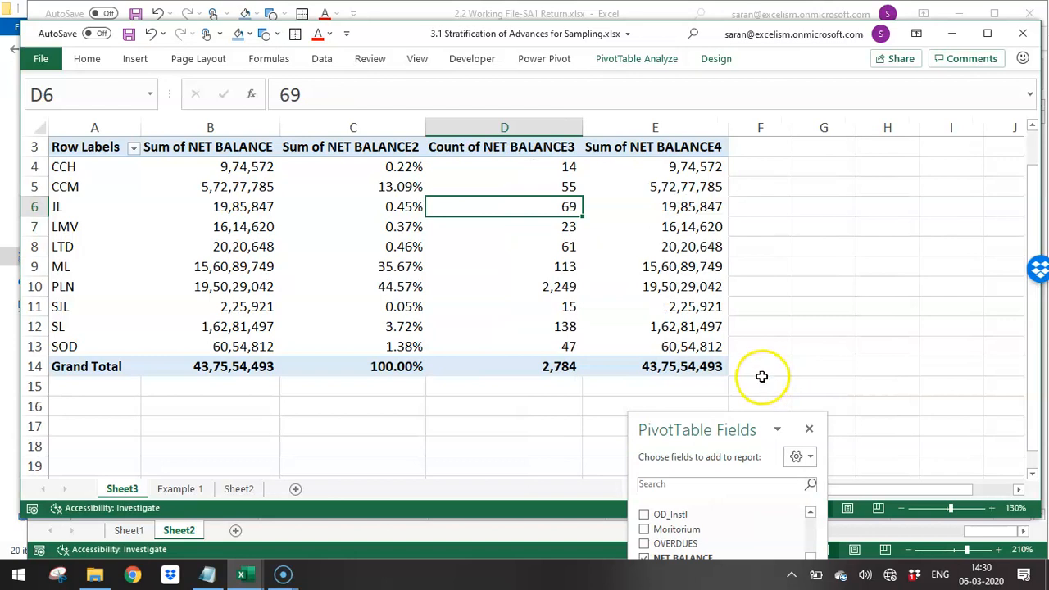
- Summarize the fourth NET BALANCE column by Count as well
{"action": "right_click", "coordinate": [653, 287]}
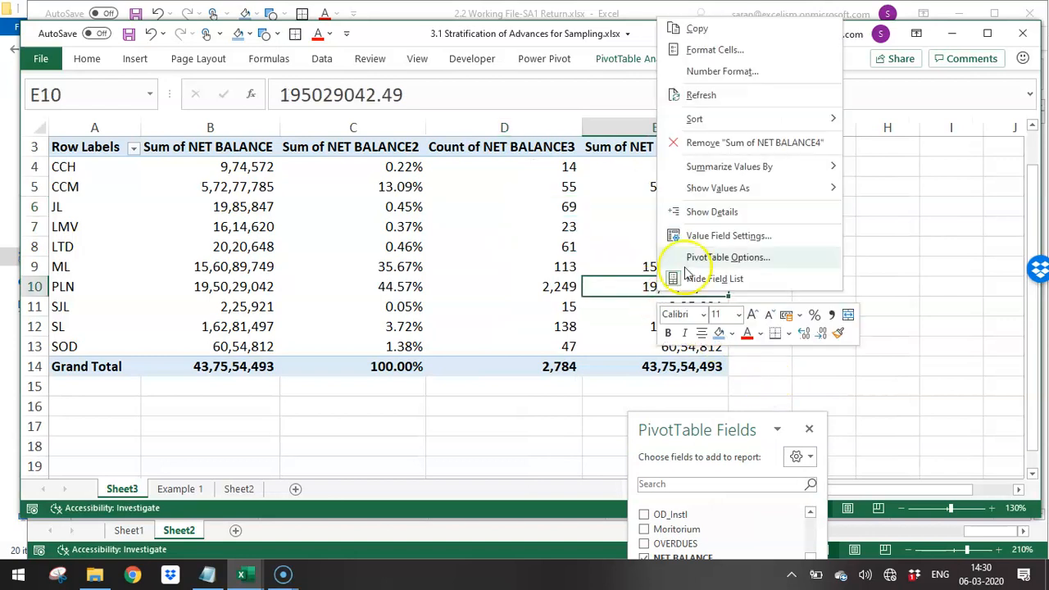
{"action": "mouse_move", "coordinate": [803, 168]}
{"action": "left_click", "coordinate": [875, 192]}
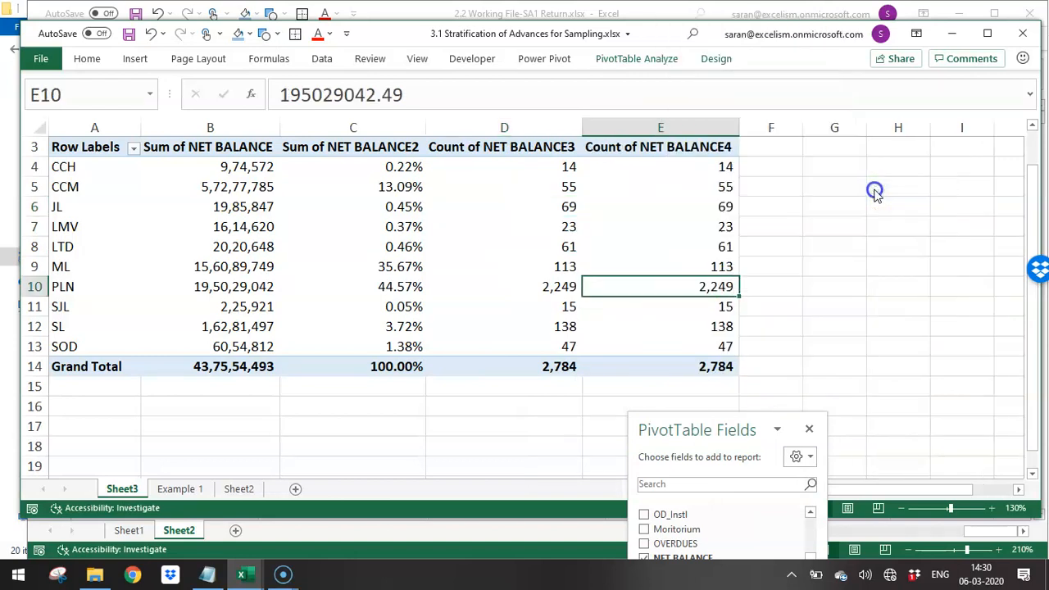
- Show the Count of NET BALANCE4 values as % of Grand Total
{"action": "right_click", "coordinate": [704, 200]}
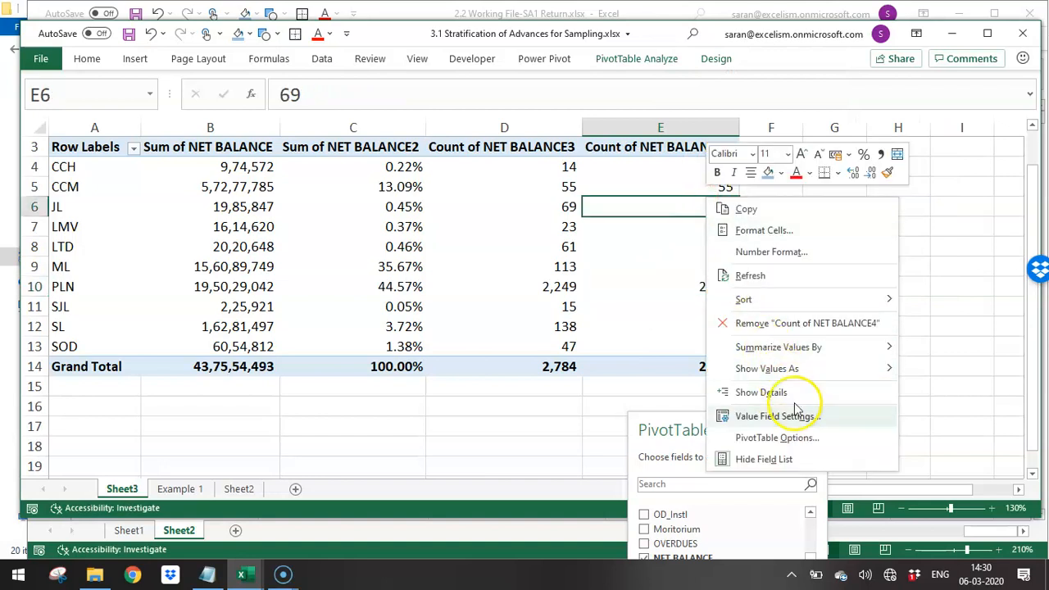
{"action": "mouse_move", "coordinate": [787, 376]}
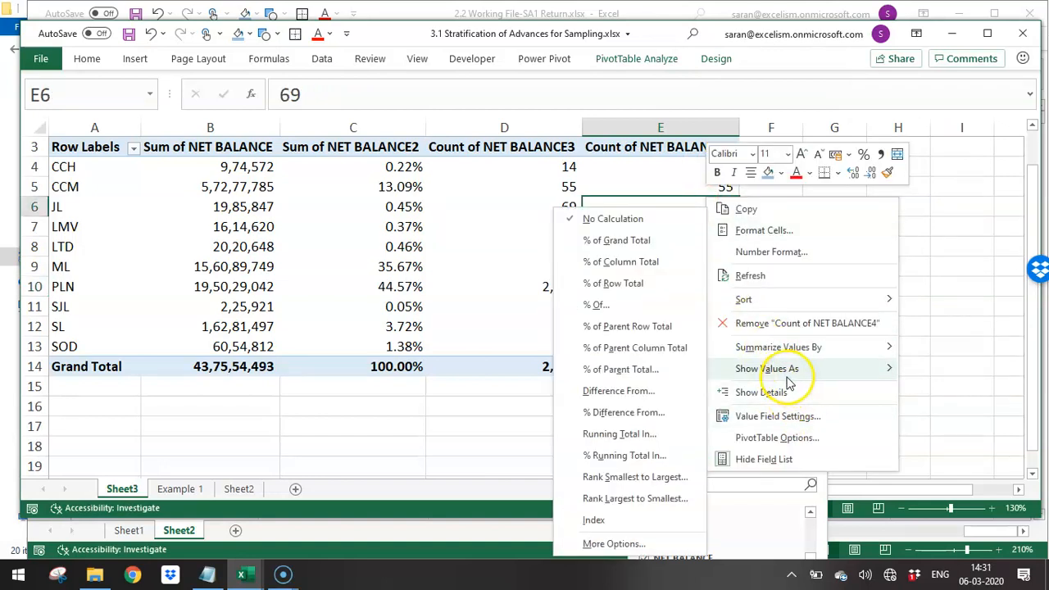
{"action": "left_click", "coordinate": [643, 241]}
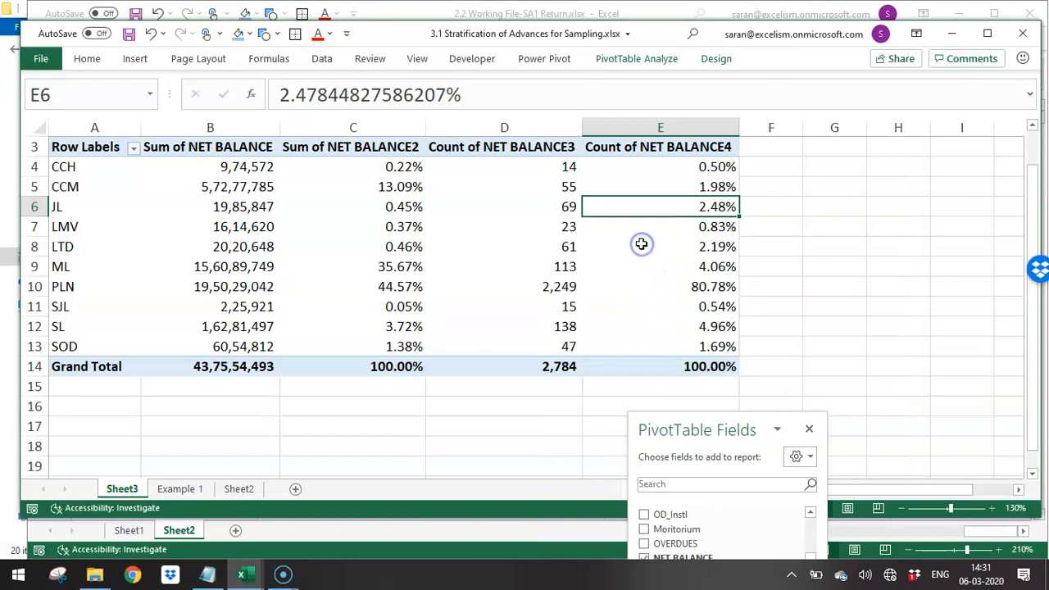
{"action": "left_click", "coordinate": [788, 289]}
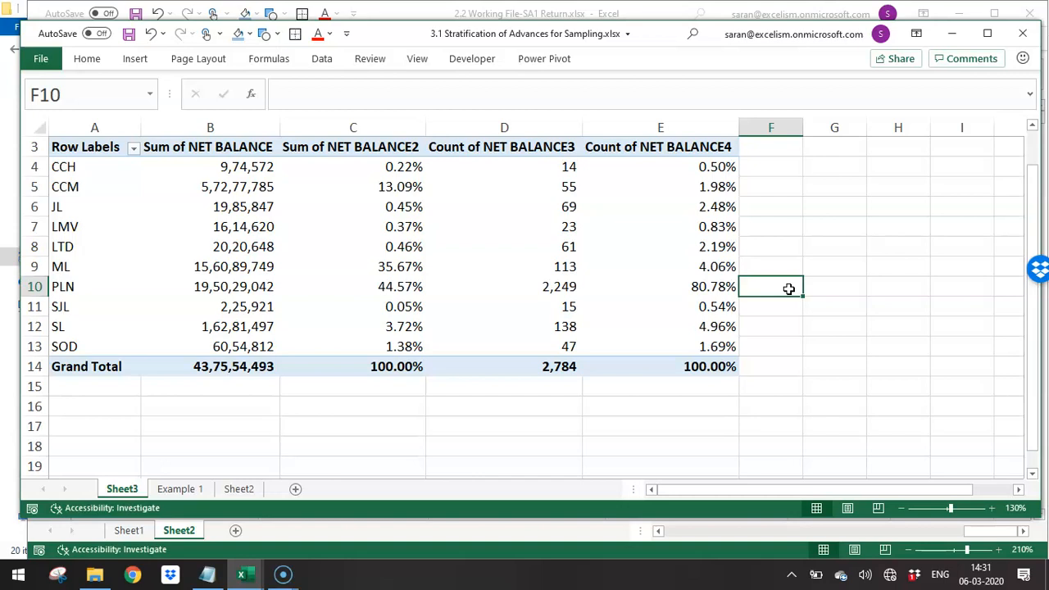
- Copy the entire loan type PivotTable, including its grand total row, and paste the copy at cell A18
{"action": "key", "text": "Left"}
{"action": "key", "text": "Left"}
{"action": "key", "text": "Left"}
{"action": "key", "text": "Left"}
{"action": "key", "text": "Left"}
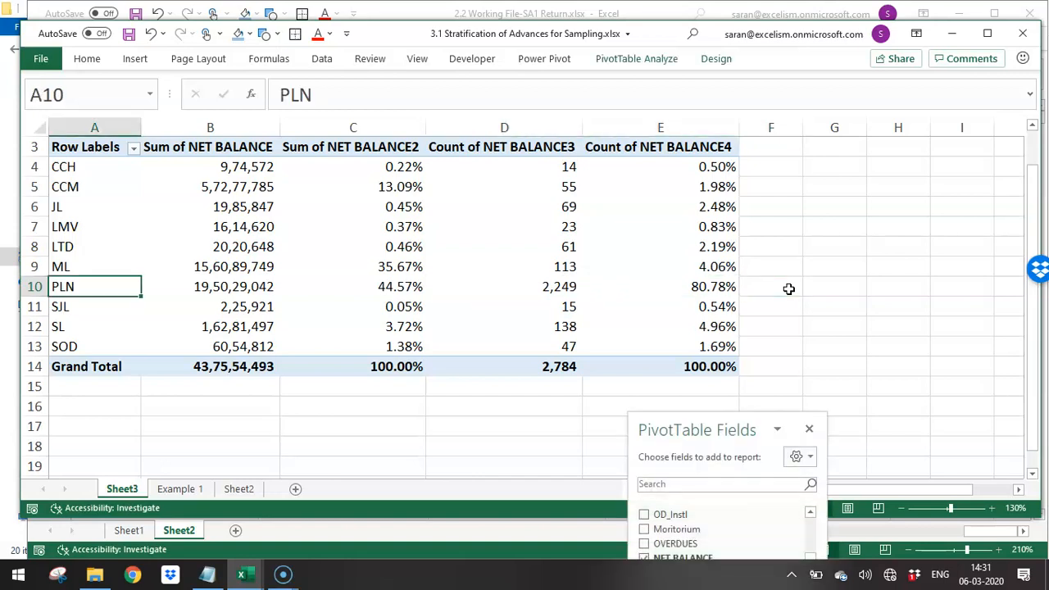
{"action": "key", "text": "Down"}
{"action": "key", "text": "Down"}
{"action": "key", "text": "Down"}
{"action": "key", "text": "Down"}
{"action": "key", "text": "ctrl+Up"}
{"action": "key", "text": "ctrl+shift+Right"}
{"action": "key", "text": "ctrl+shift+Down"}
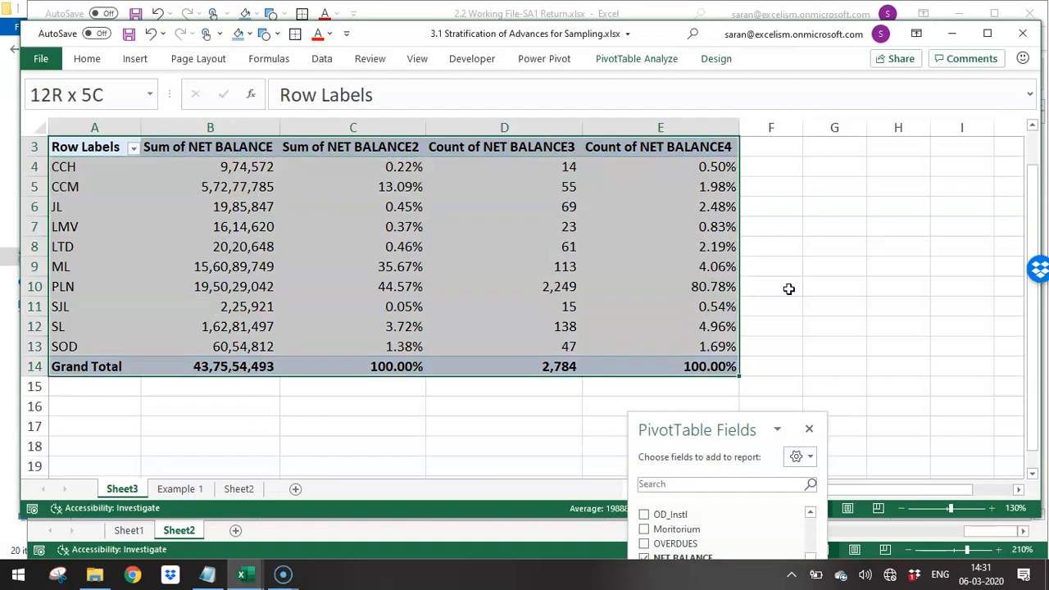
{"action": "key", "text": "ctrl+c"}
{"action": "key", "text": "Down"}
{"action": "key", "text": "Down"}
{"action": "key", "text": "Down"}
{"action": "key", "text": "Down"}
{"action": "key", "text": "Down"}
{"action": "key", "text": "Down"}
{"action": "key", "text": "Down"}
{"action": "key", "text": "Down"}
{"action": "key", "text": "Down"}
{"action": "key", "text": "Down"}
{"action": "key", "text": "Down"}
{"action": "key", "text": "Down"}
{"action": "key", "text": "Down"}
{"action": "key", "text": "Down"}
{"action": "key", "text": "Down"}
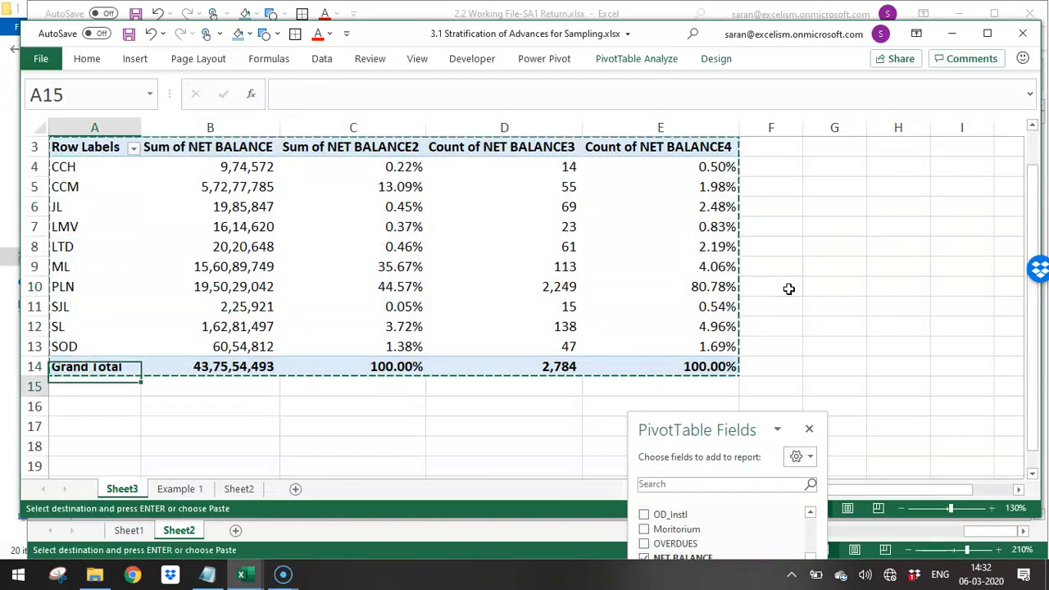
{"action": "key", "text": "Return"}
- Replace Type with NET BALANCE as the row field of the copied PivotTable, moving the fields pane clear of its columns
{"action": "key", "text": "ctrl+Down"}
{"action": "key", "text": "ctrl+Up"}
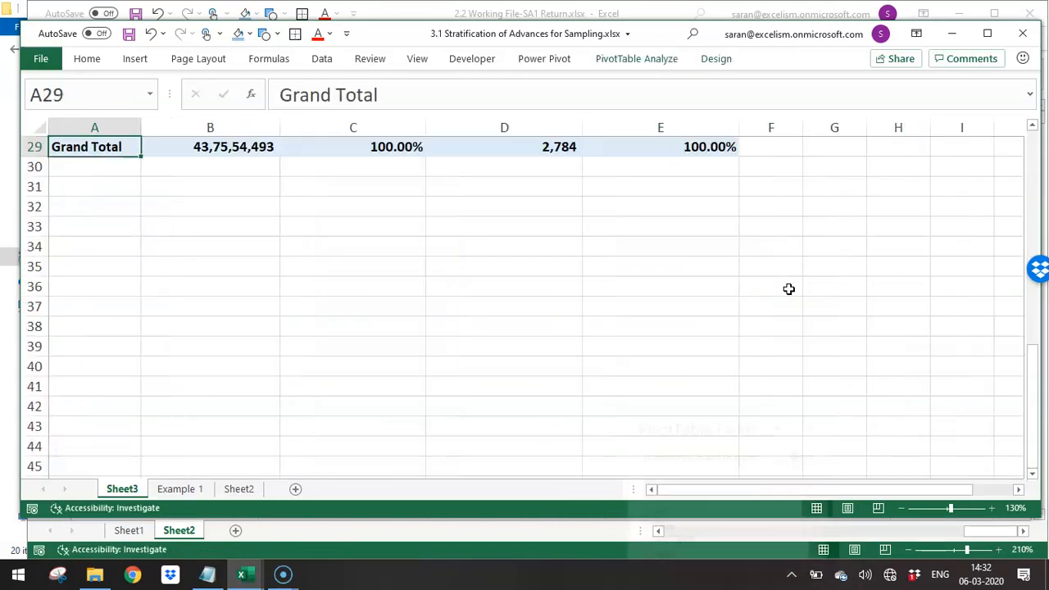
{"action": "key", "text": "ctrl+Up"}
{"action": "key", "text": "Down"}
{"action": "left_click_drag", "start_coordinate": [755, 426], "coordinate": [880, 17]}
{"action": "left_click_drag", "start_coordinate": [807, 318], "coordinate": [845, 109]}
{"action": "left_click", "coordinate": [936, 115]}
{"action": "left_click_drag", "start_coordinate": [938, 121], "coordinate": [925, 168]}
{"action": "left_click_drag", "start_coordinate": [862, 139], "coordinate": [792, 341]}
{"action": "left_click_drag", "start_coordinate": [822, 139], "coordinate": [796, 332]}
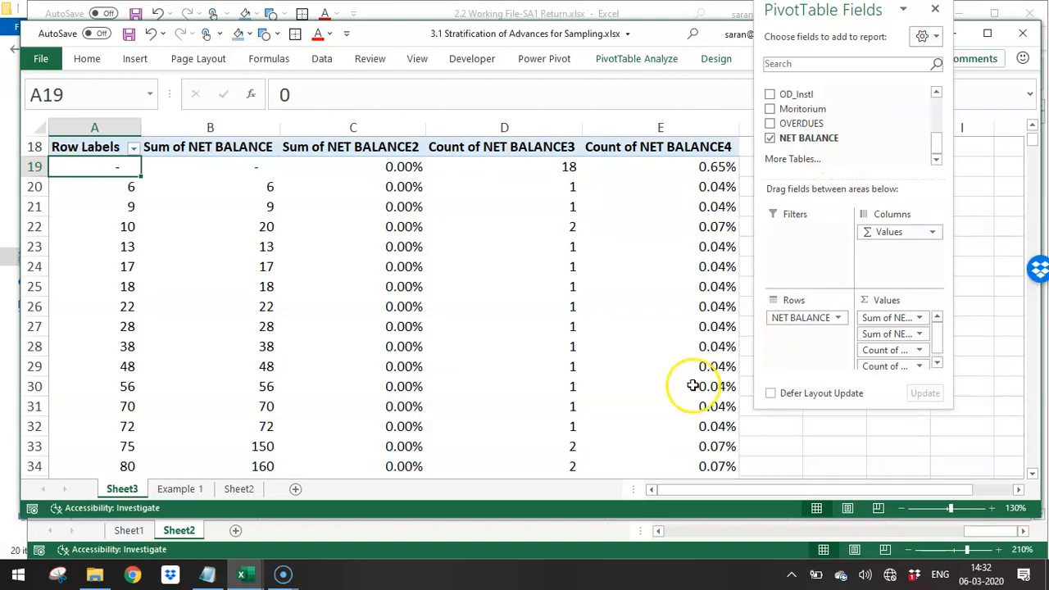
- Group the NET BALANCE row labels by 5000000, keeping the automatic start and end values
{"action": "mouse_move", "coordinate": [692, 386]}
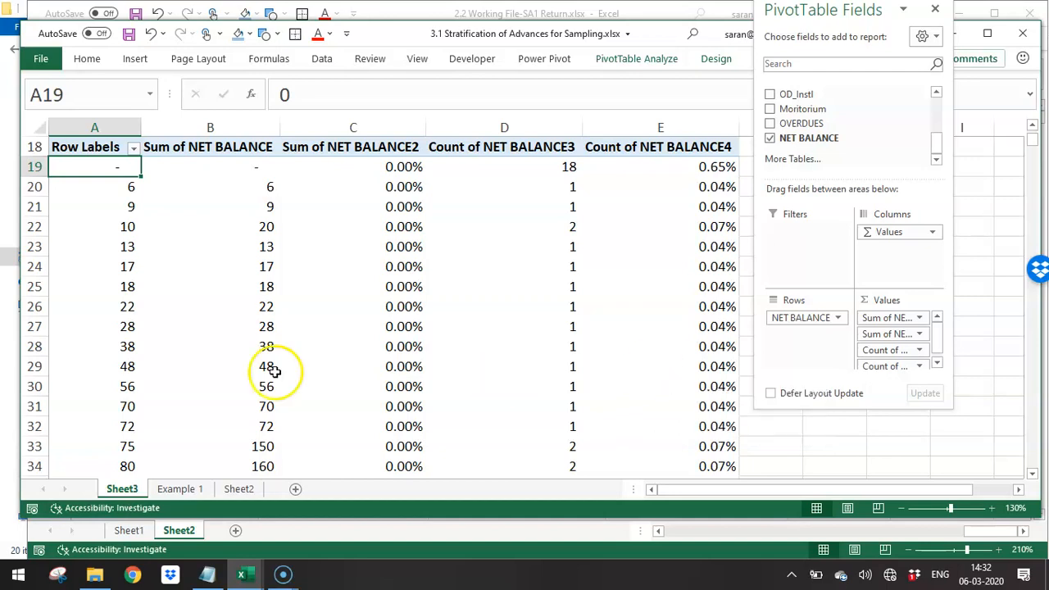
{"action": "right_click", "coordinate": [88, 168]}
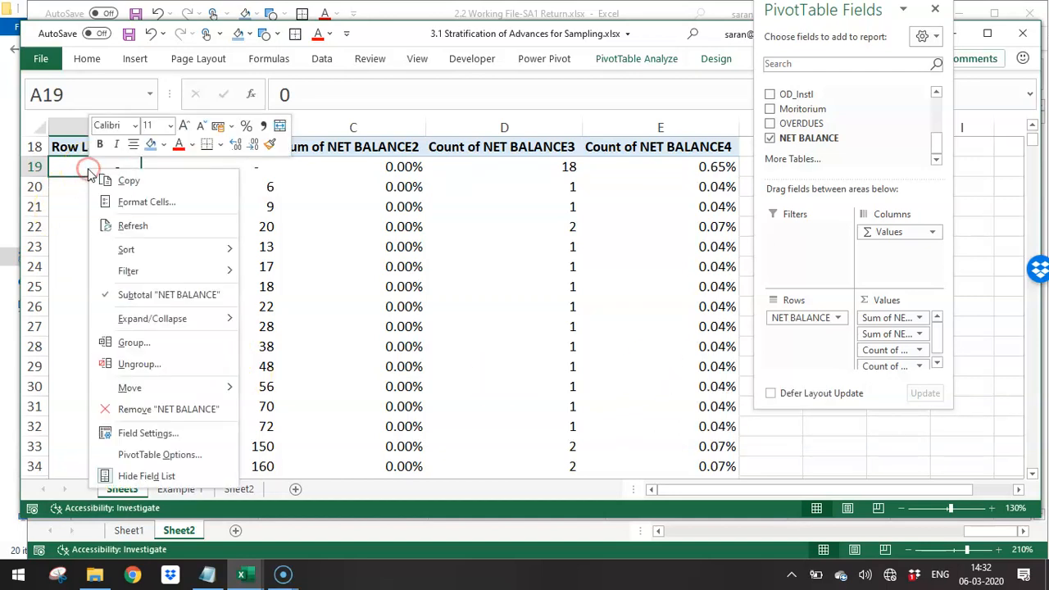
{"action": "left_click", "coordinate": [133, 342]}
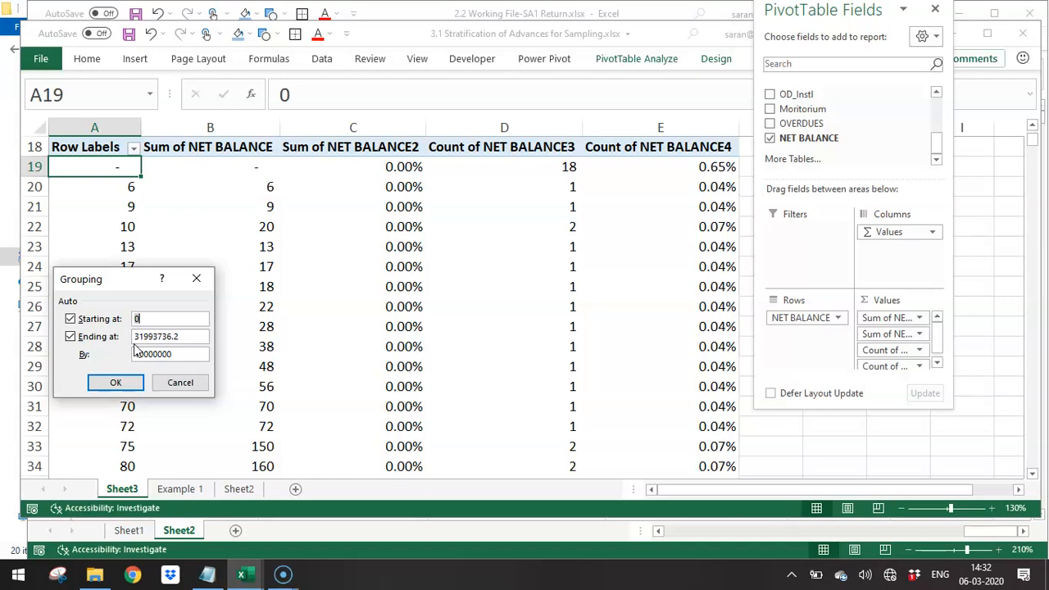
{"action": "left_click_drag", "start_coordinate": [77, 279], "coordinate": [392, 79]}
{"action": "left_click", "coordinate": [455, 119]}
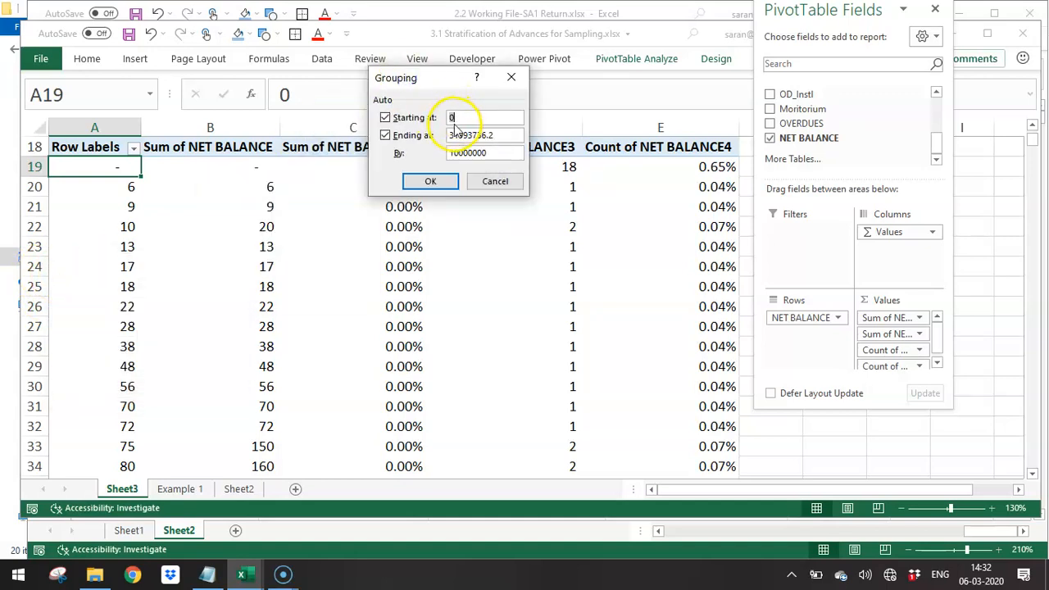
{"action": "left_click_drag", "start_coordinate": [451, 134], "coordinate": [496, 133]}
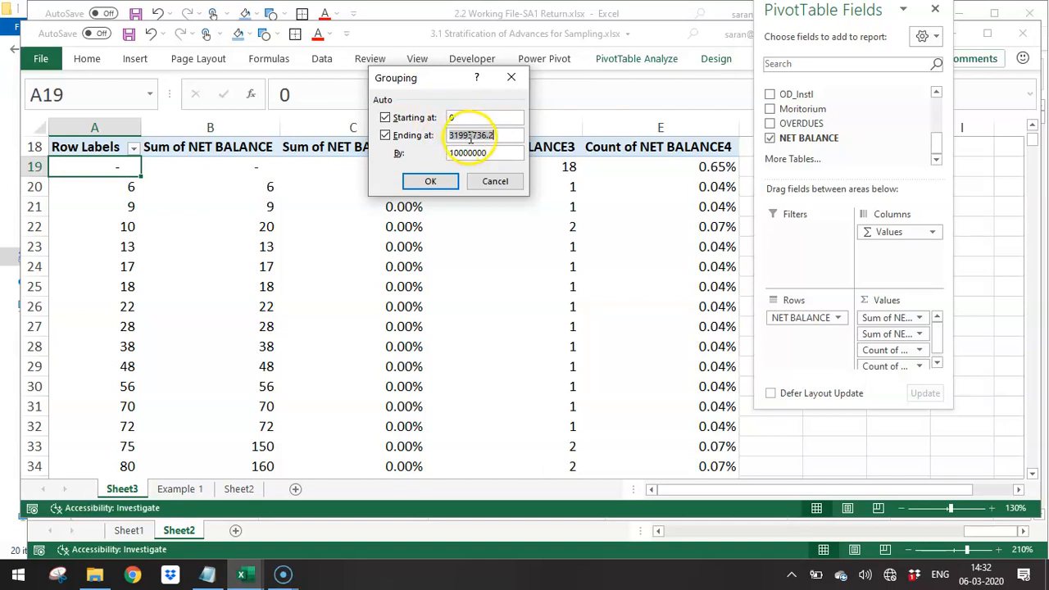
{"action": "left_click", "coordinate": [485, 151]}
{"action": "left_click_drag", "start_coordinate": [486, 152], "coordinate": [440, 153]}
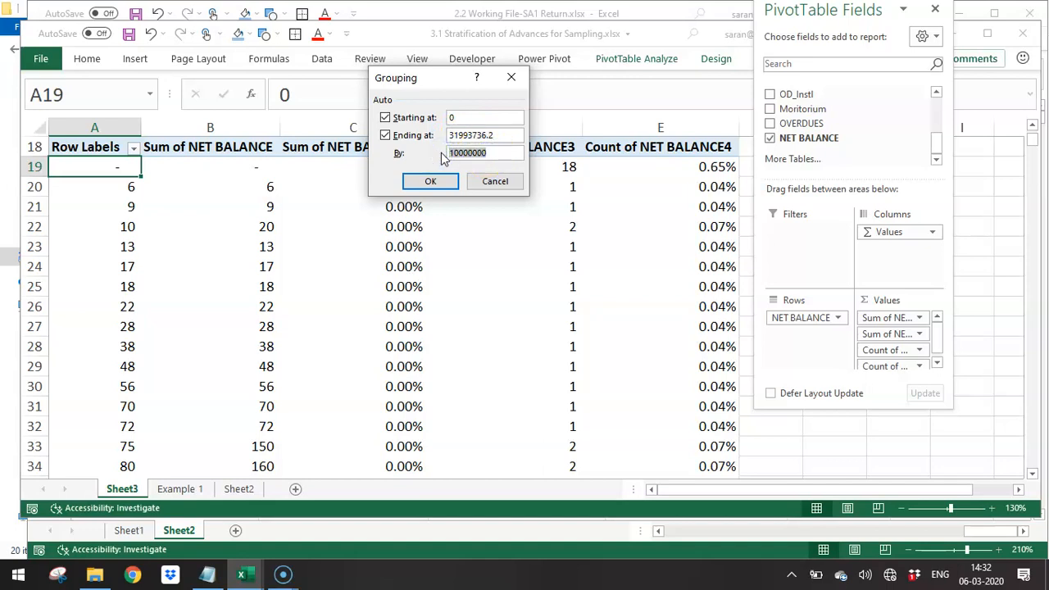
{"action": "type", "text": "5000000"}
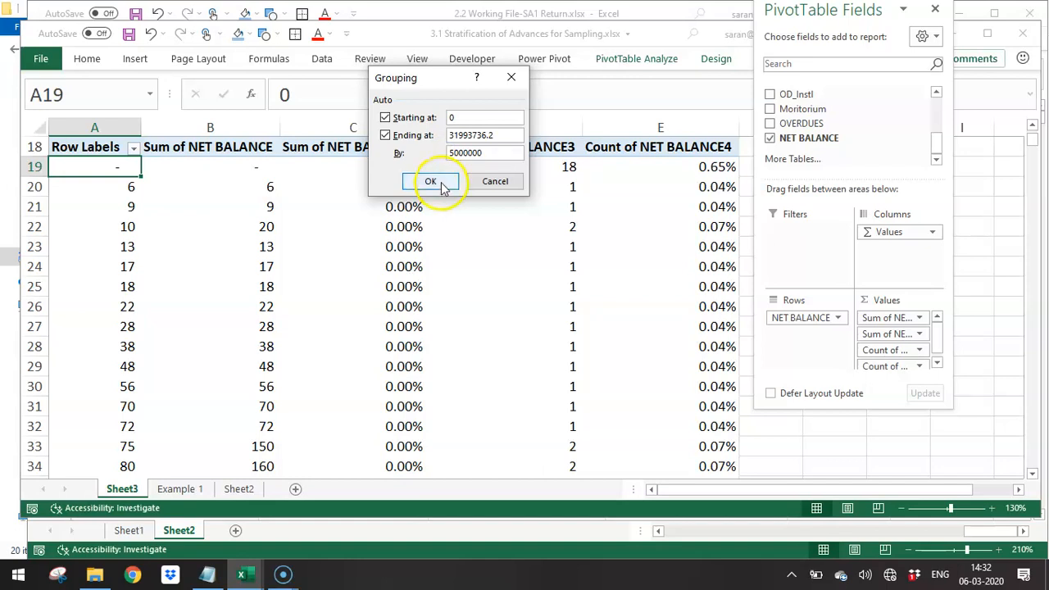
{"action": "left_click", "coordinate": [439, 182]}
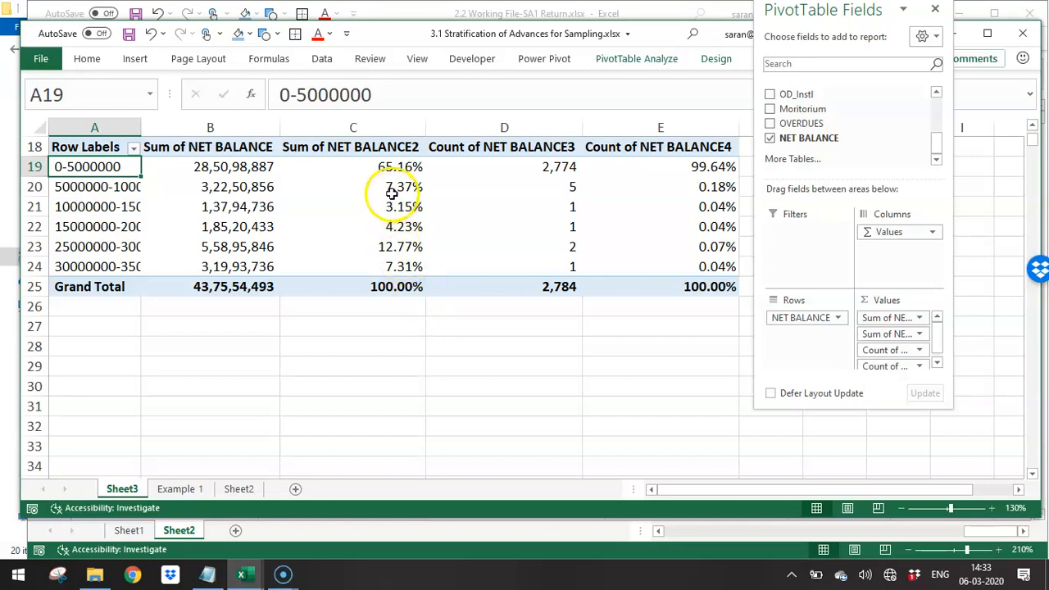
{"action": "left_click_drag", "start_coordinate": [520, 188], "coordinate": [528, 266]}
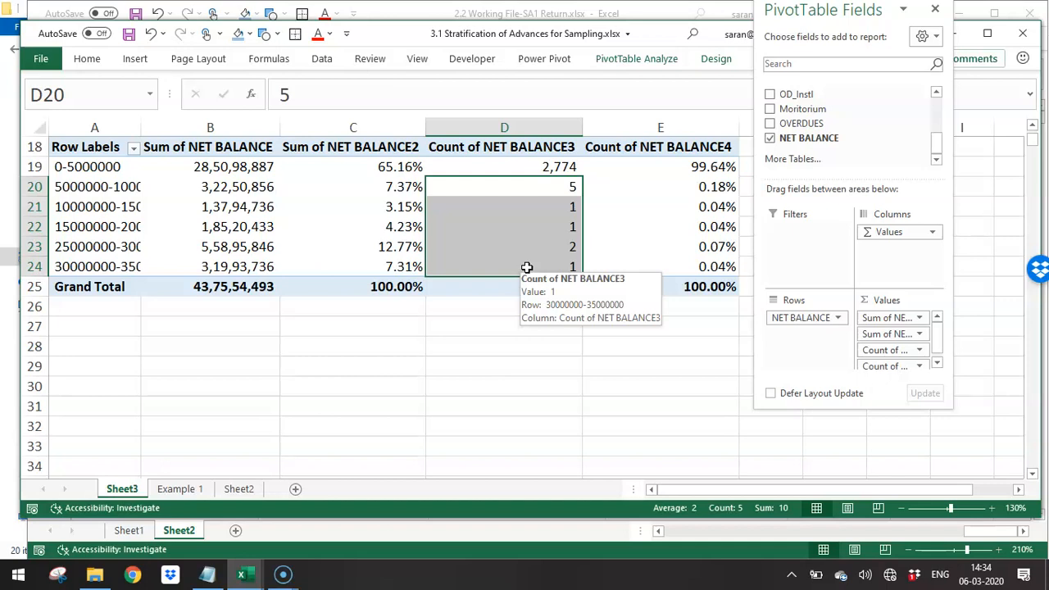
{"action": "left_click", "coordinate": [545, 190]}
{"action": "double_click", "coordinate": [545, 190]}
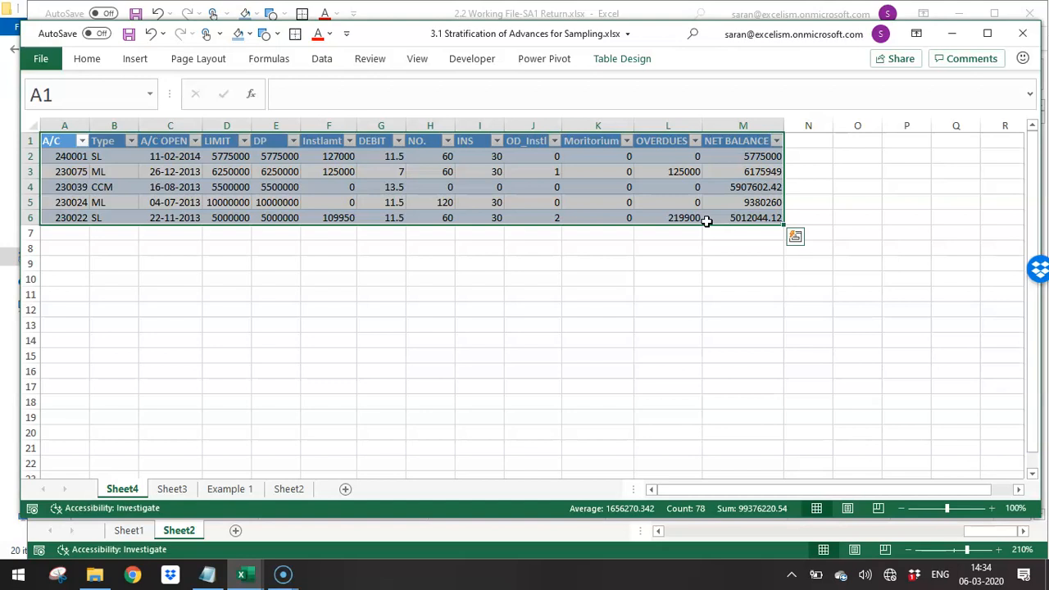
{"action": "key", "text": "ctrl+Page_Down"}
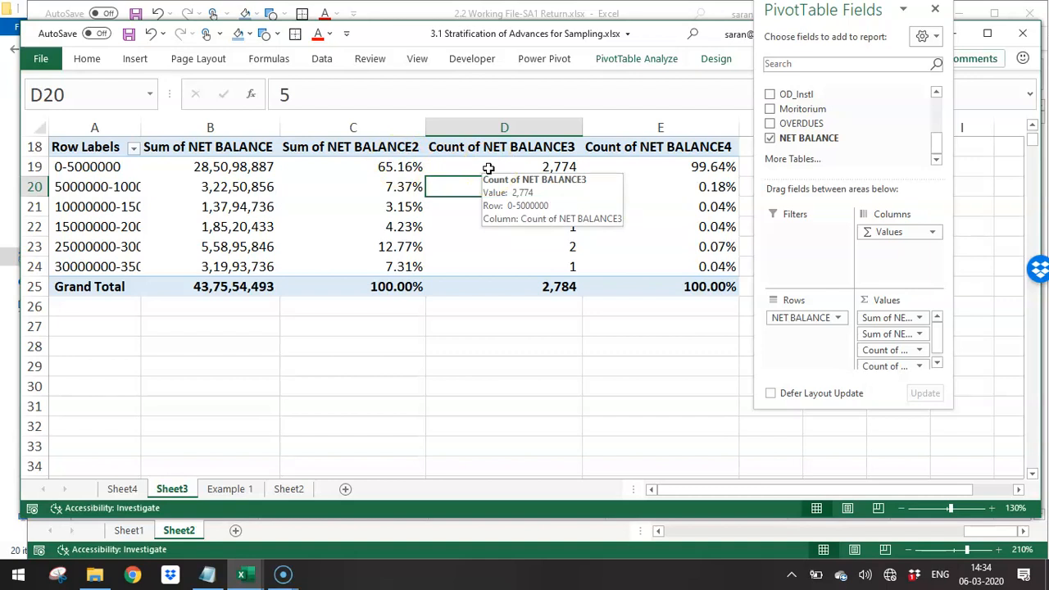
- Drill into the SJL account count in the loan type PivotTable to list its accounts on a new sheet
{"action": "key", "text": "Up"}
{"action": "key", "text": "Up"}
{"action": "key", "text": "Up"}
{"action": "key", "text": "Up"}
{"action": "key", "text": "Up"}
{"action": "key", "text": "Up"}
{"action": "key", "text": "Up"}
{"action": "key", "text": "Up"}
{"action": "key", "text": "Up"}
{"action": "key", "text": "Up"}
{"action": "key", "text": "Up"}
{"action": "key", "text": "Up"}
{"action": "key", "text": "Up"}
{"action": "key", "text": "Up"}
{"action": "key", "text": "Up"}
{"action": "key", "text": "Up"}
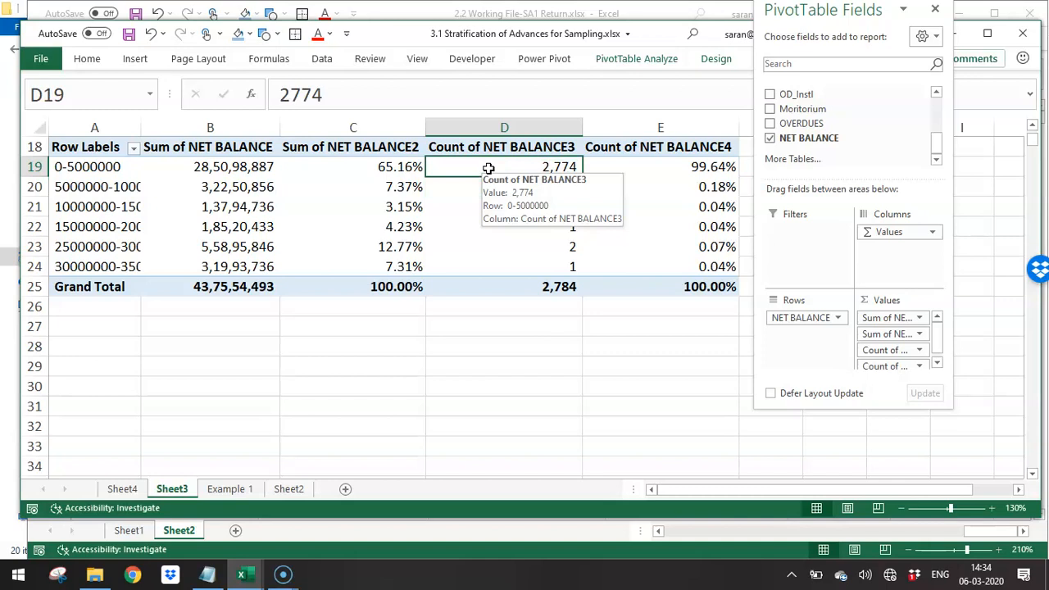
{"action": "key", "text": "Up"}
{"action": "key", "text": "Up"}
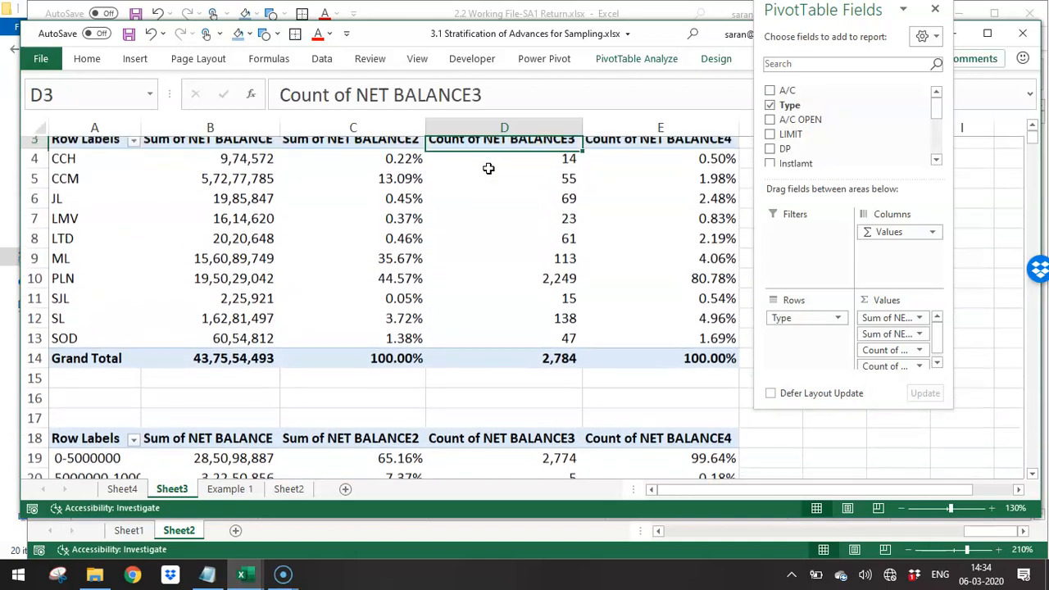
{"action": "left_click", "coordinate": [504, 195]}
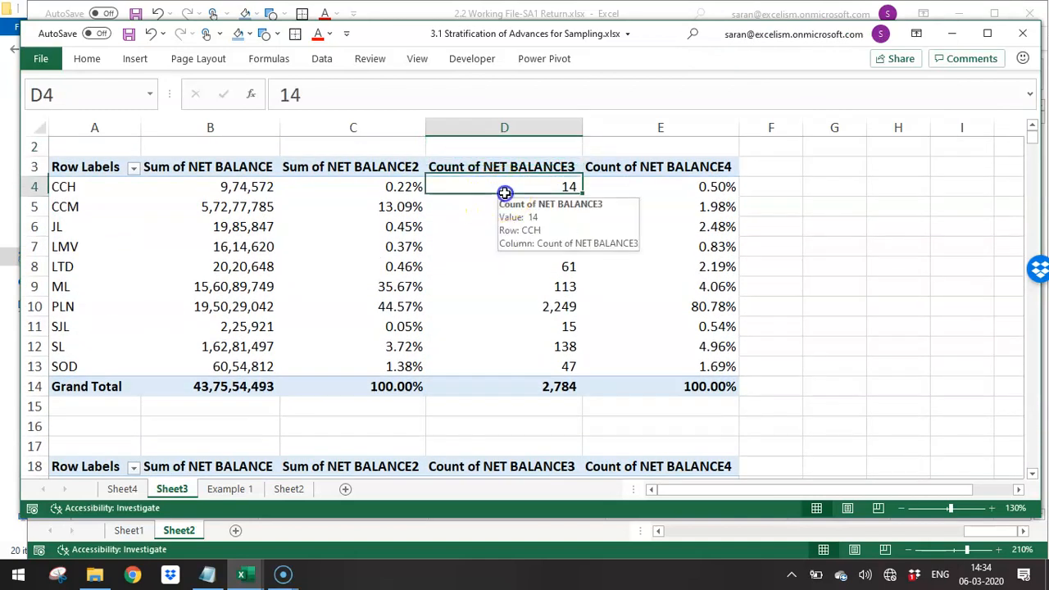
{"action": "left_click", "coordinate": [542, 326]}
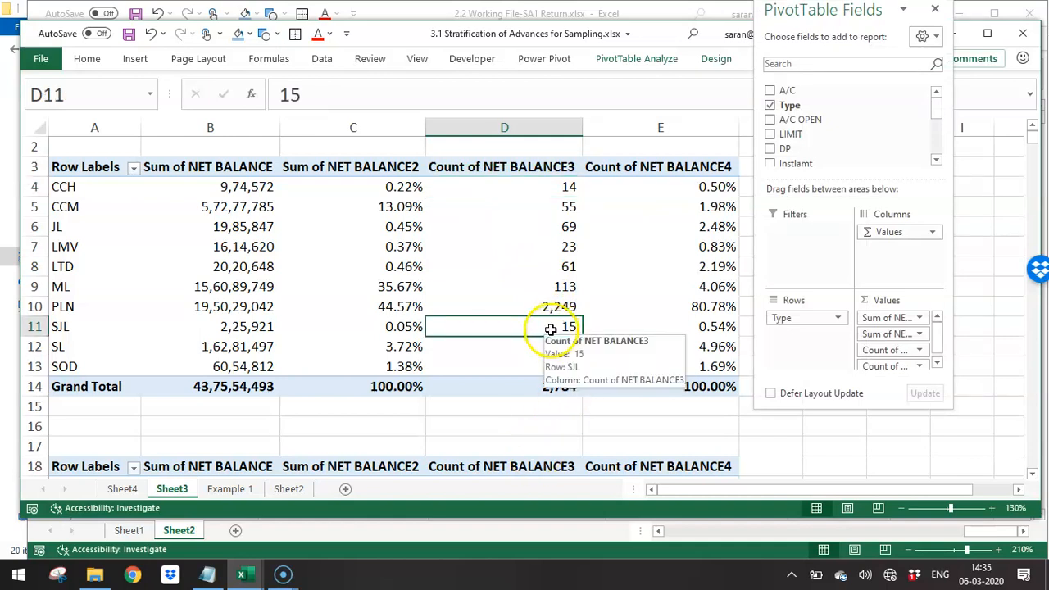
{"action": "double_click", "coordinate": [551, 329]}
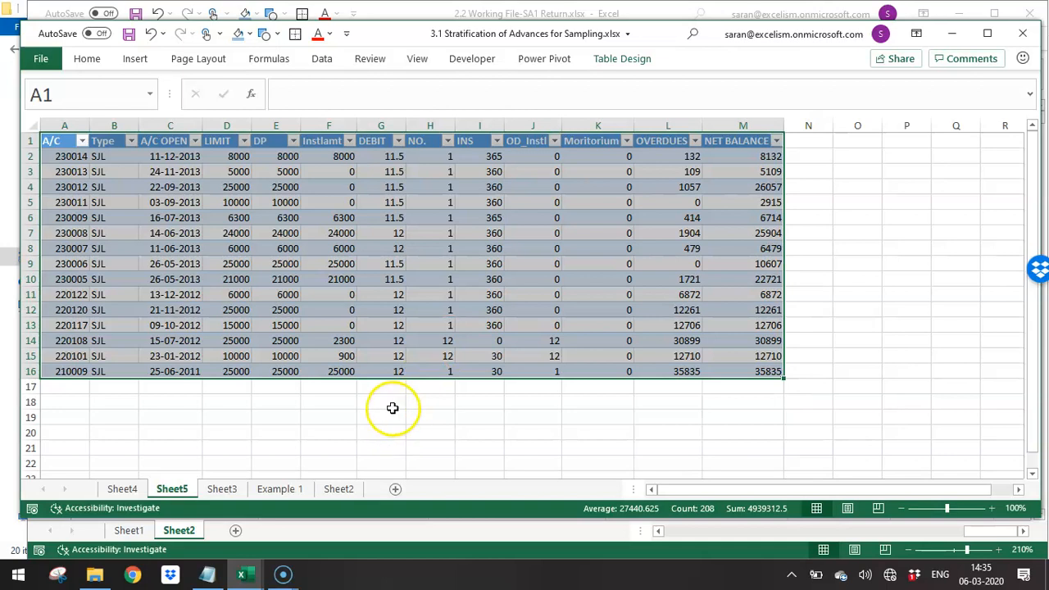
- Close 3.1 Stratification of Advances for Sampling.xlsx without saving the changes
{"action": "key", "text": "alt+Tab"}
{"action": "key", "text": "alt+Tab"}
{"action": "key", "text": "alt+F4"}
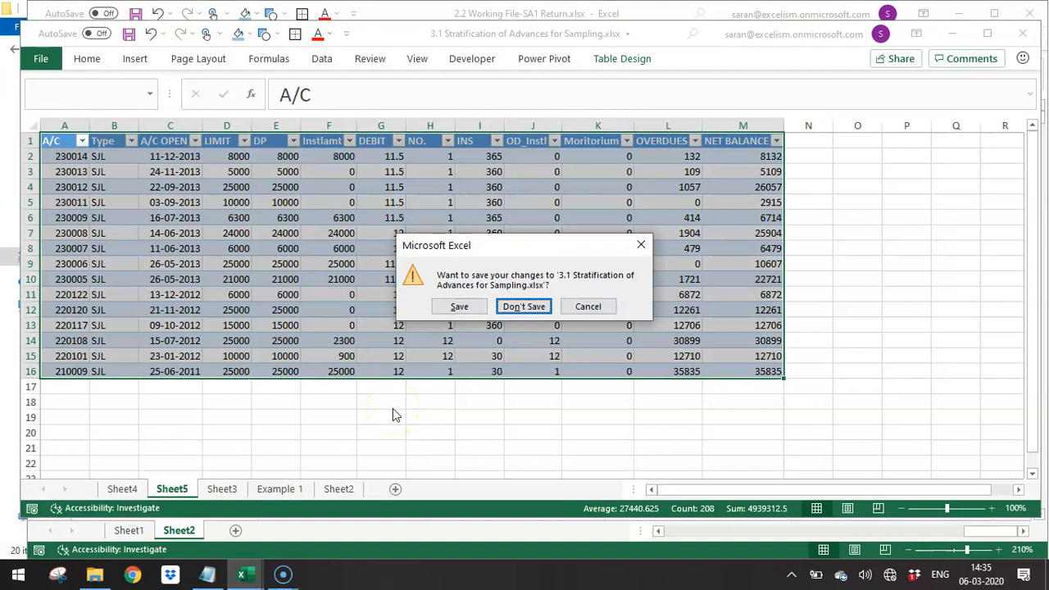
{"action": "key", "text": "Return"}
- Close 2.2 Working File-SA1 Return.xlsx without saving the changes
{"action": "key", "text": "alt+Tab"}
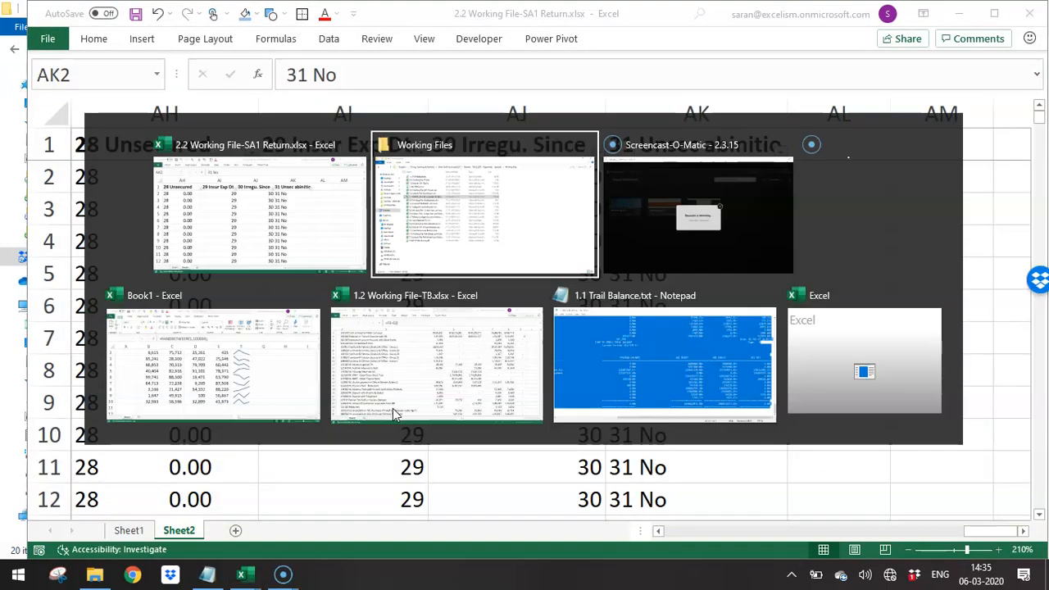
{"action": "key", "text": "Escape"}
{"action": "key", "text": "alt+F4"}
{"action": "key", "text": "Tab"}
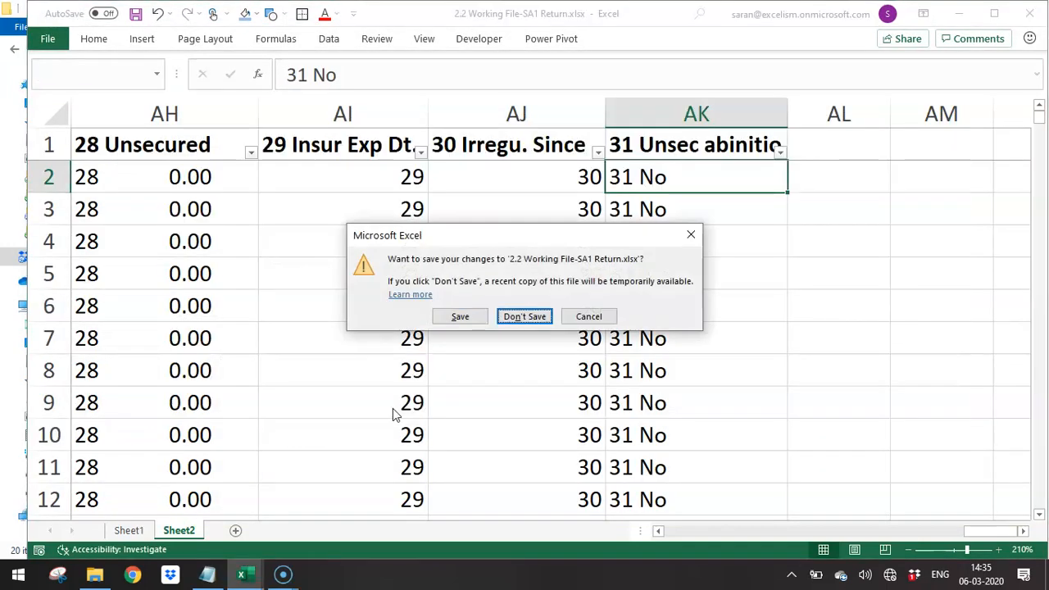
{"action": "key", "text": "Return"}
- Open 4.1 Ledger Account Analysis.xlsx from the Working Files folder
{"action": "key", "text": "Down"}
{"action": "key", "text": "Down"}
{"action": "key", "text": "Down"}
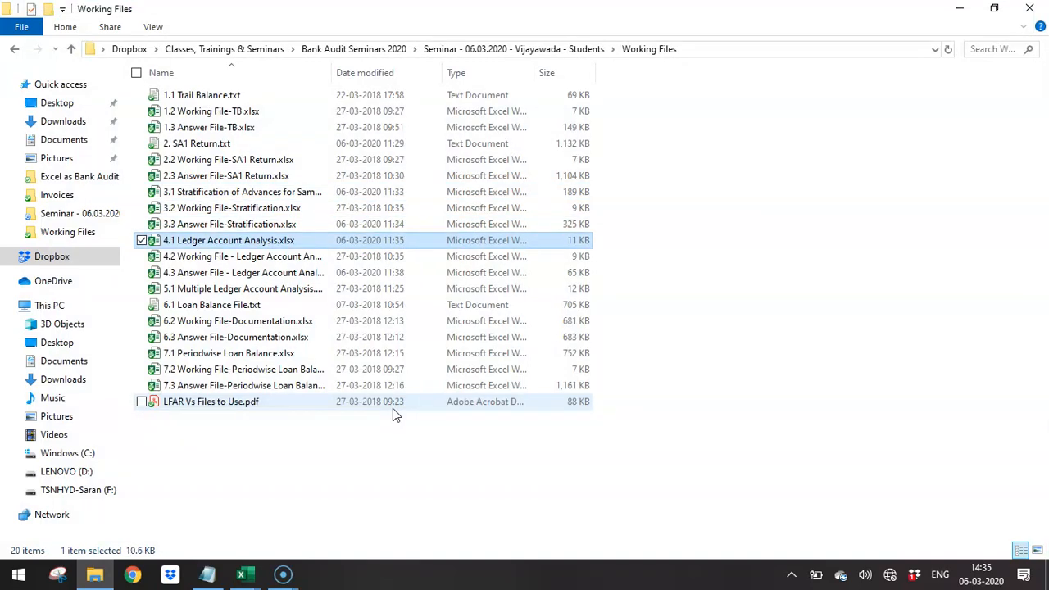
{"action": "key", "text": "Return"}
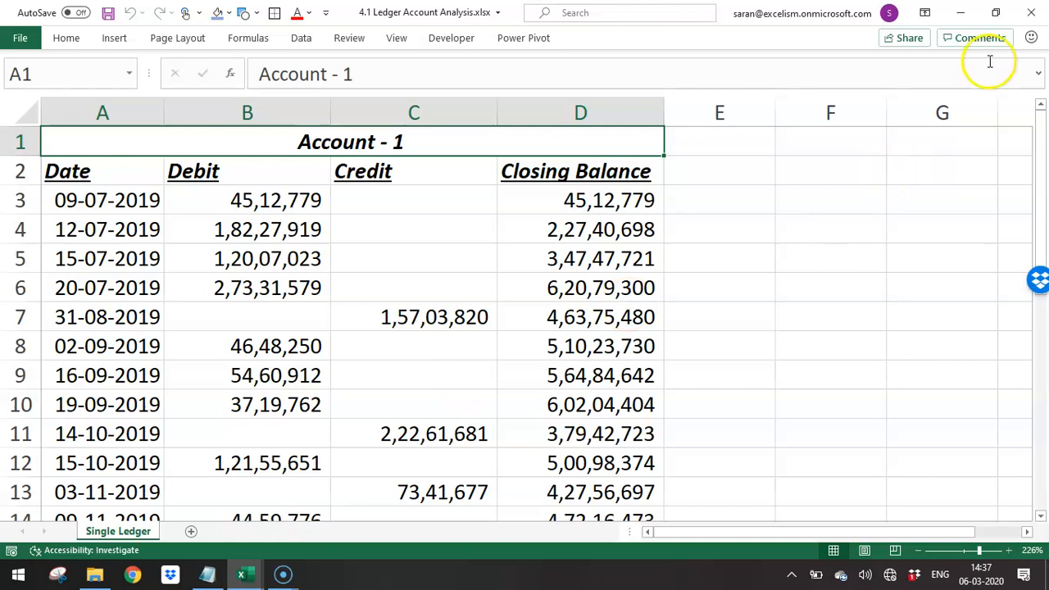
- Restore the ledger account workbook window to a smaller size and close the workbook
{"action": "left_click", "coordinate": [995, 12]}
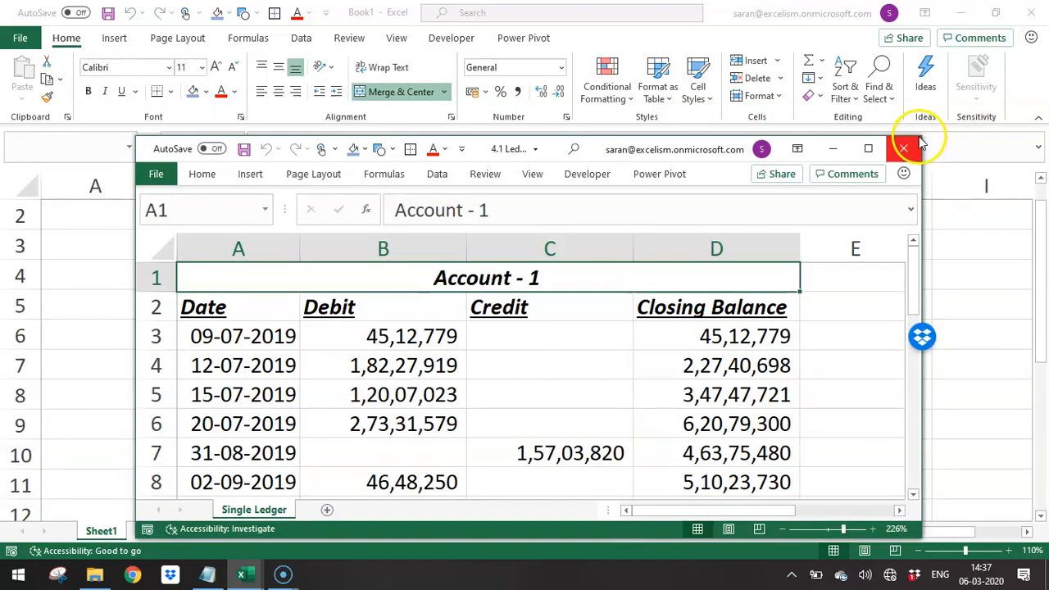
{"action": "left_click", "coordinate": [905, 148]}
- Close 1.2 Working File-TB.xlsx and the Book1 workbook without saving the changes to either one
{"action": "key", "text": "alt+Tab"}
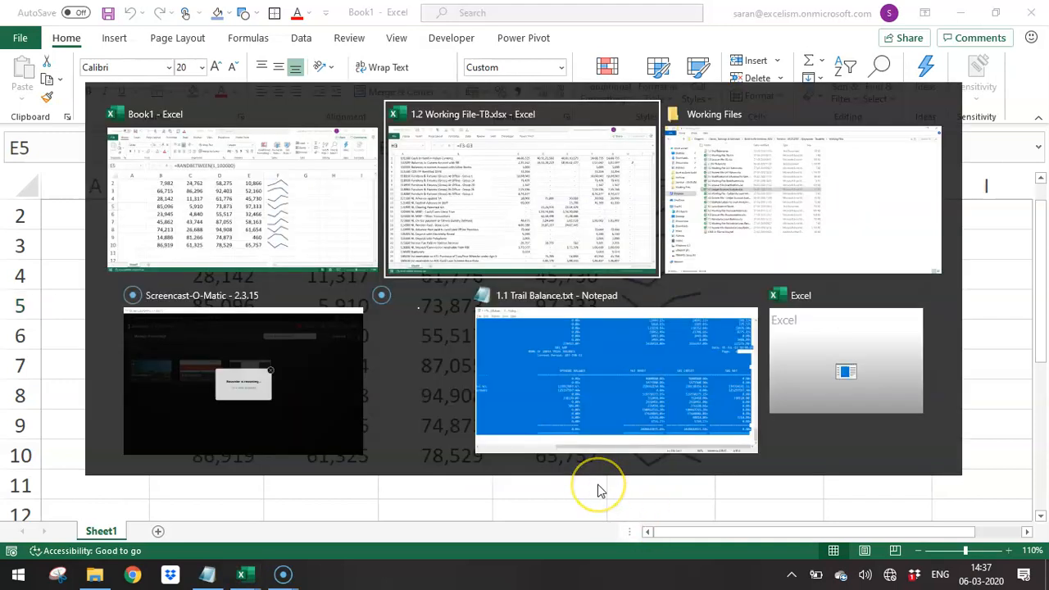
{"action": "key", "text": "ctrl+w"}
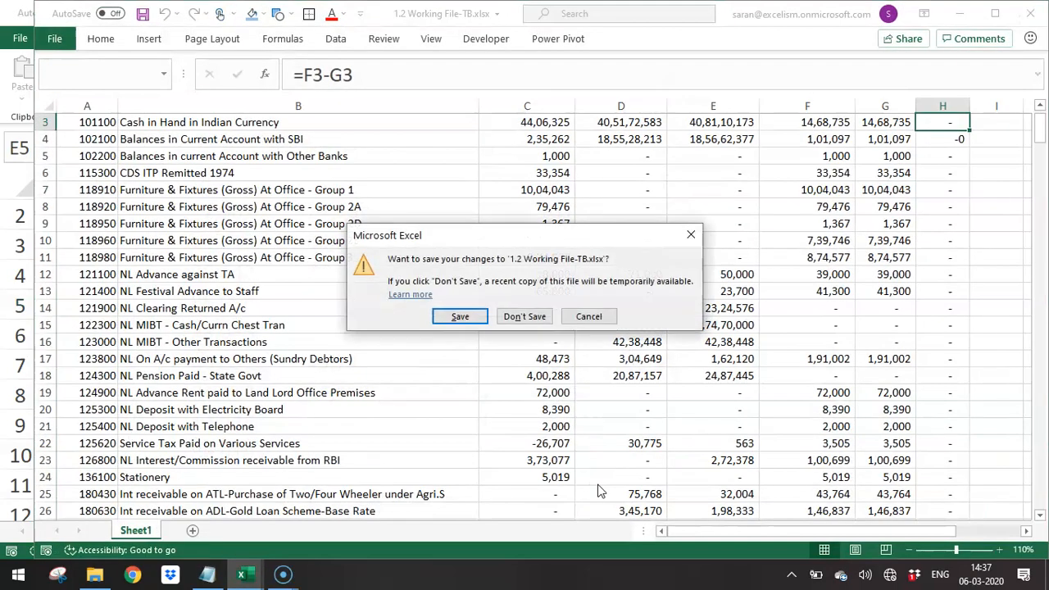
{"action": "key", "text": "n"}
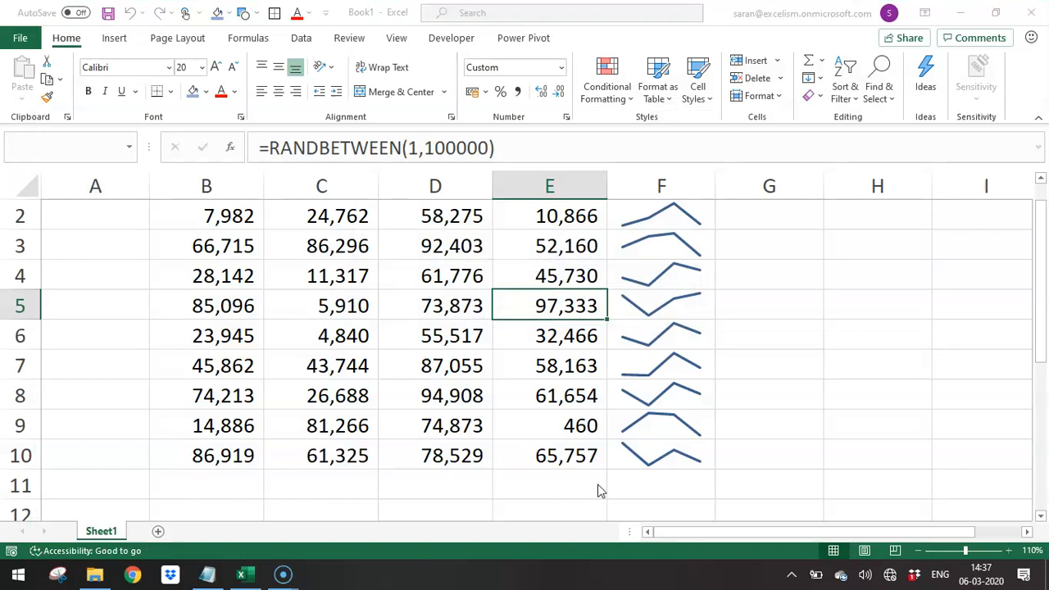
{"action": "key", "text": "ctrl+w"}
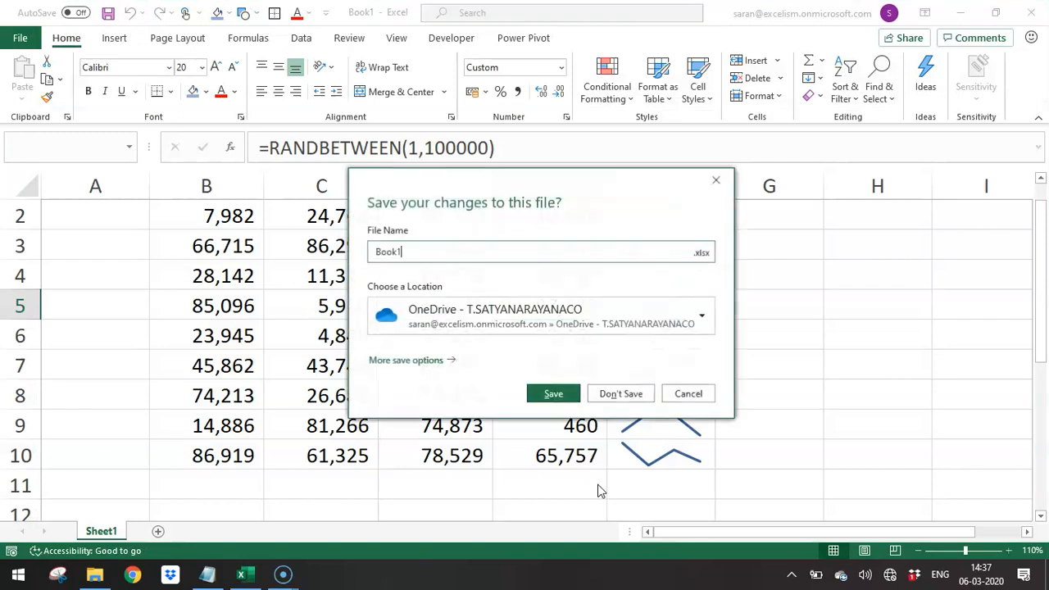
{"action": "left_click", "coordinate": [623, 394]}
- Switch to the Working Files folder and reopen 4.1 Ledger Account Analysis.xlsx
{"action": "key", "text": "alt+Tab"}
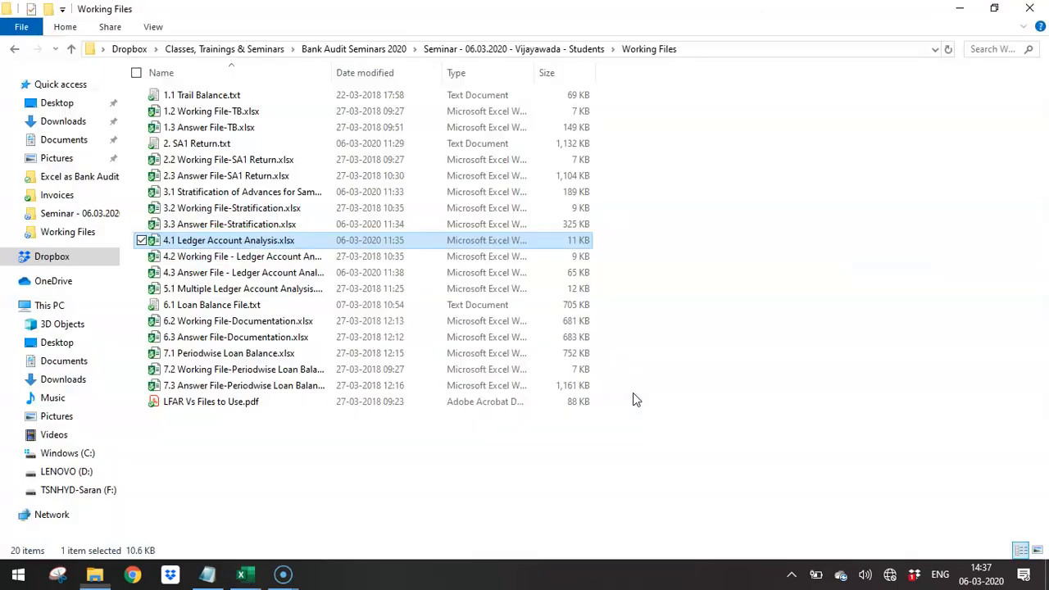
{"action": "key", "text": "Return"}
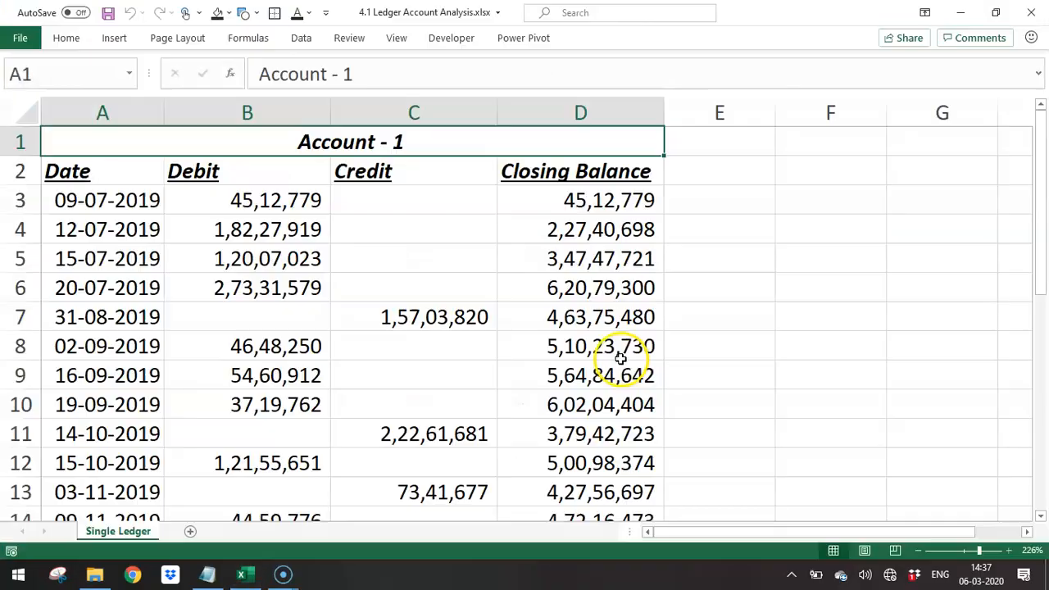
{"action": "left_click", "coordinate": [241, 220]}
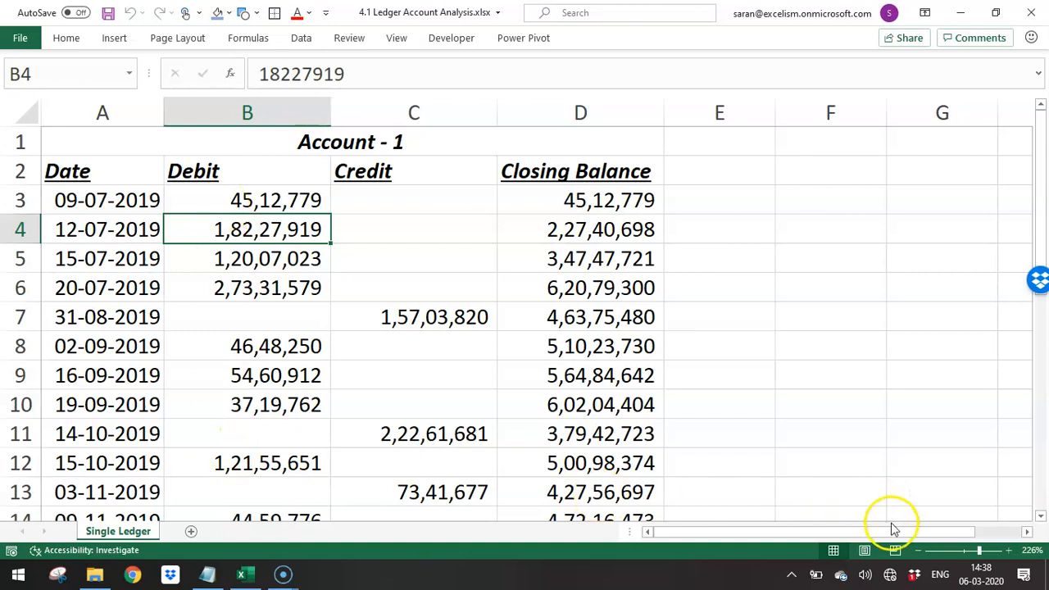
- Zoom the Single Ledger sheet out to 180% and go to the Date header in cell A2
{"action": "left_click", "coordinate": [917, 550]}
{"action": "left_click", "coordinate": [917, 551]}
{"action": "left_click", "coordinate": [918, 551]}
{"action": "left_click", "coordinate": [918, 551]}
{"action": "left_click", "coordinate": [917, 551]}
{"action": "key", "text": "Up"}
{"action": "key", "text": "ctrl+Home"}
{"action": "key", "text": "Down"}
{"action": "key", "text": "Left"}
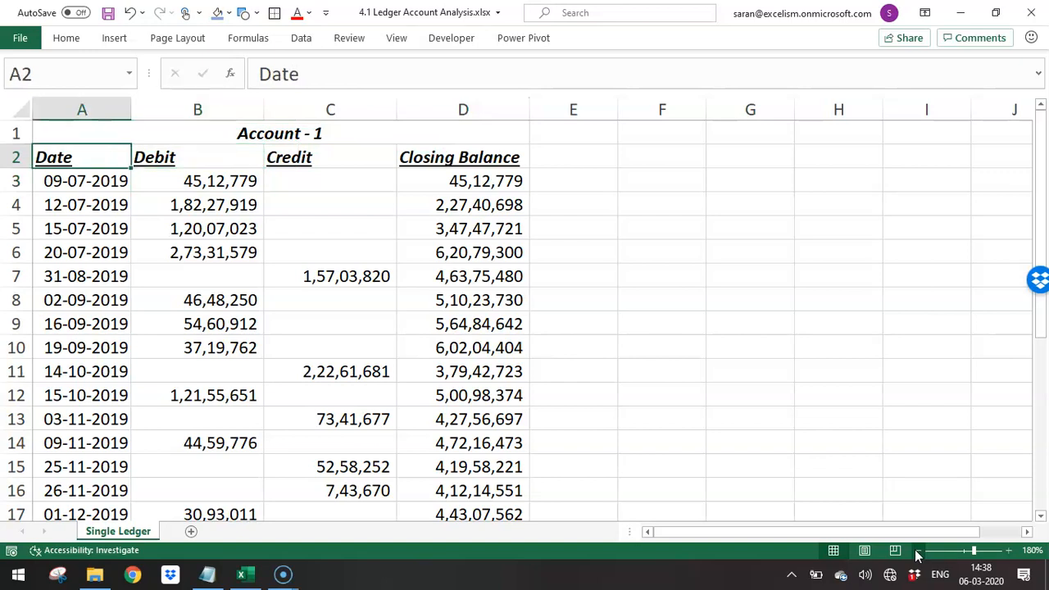
- Check the extent of the ledger table by highlighting from the Date header through Closing Balance to the last row, returning to A2
{"action": "key", "text": "ctrl+shift+End"}
{"action": "key", "text": "Up"}
{"action": "key", "text": "Down"}
{"action": "key", "text": "ctrl+shift+Right"}
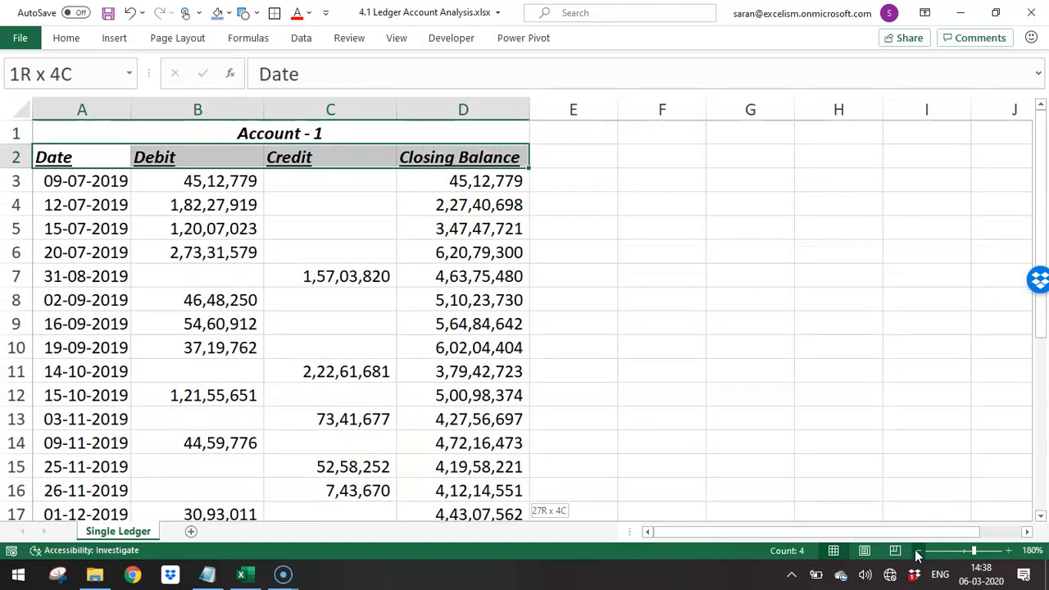
{"action": "key", "text": "ctrl+shift+Down"}
{"action": "key", "text": "Up"}
{"action": "key", "text": "Down"}
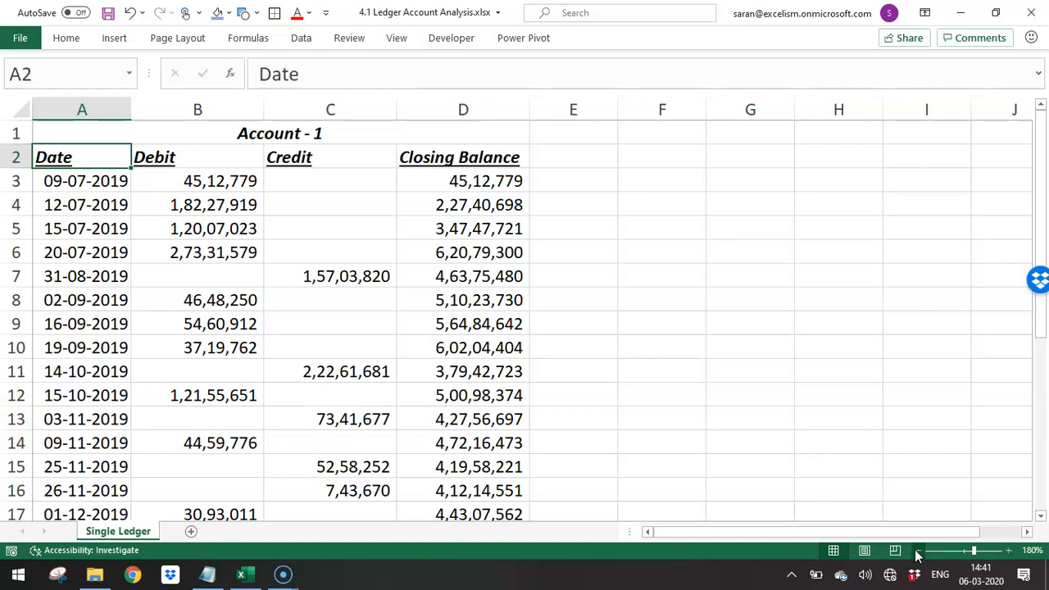
- Enter the heading Date in cell F2 and format it bold, italic and underlined
{"action": "key", "text": "Right"}
{"action": "key", "text": "Right"}
{"action": "key", "text": "Right"}
{"action": "key", "text": "Right"}
{"action": "key", "text": "Right"}
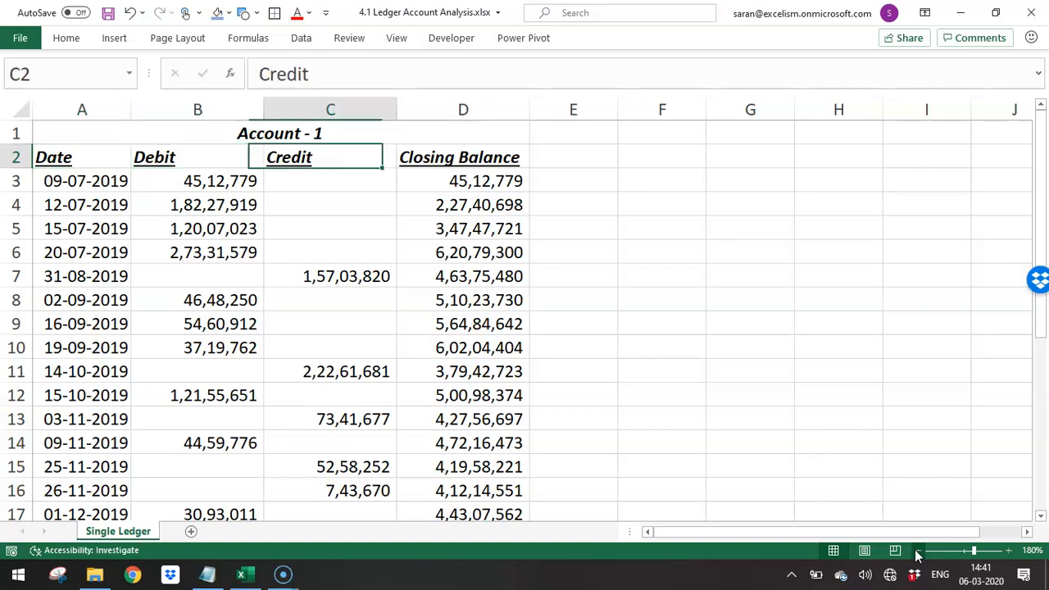
{"action": "type", "text": "Date"}
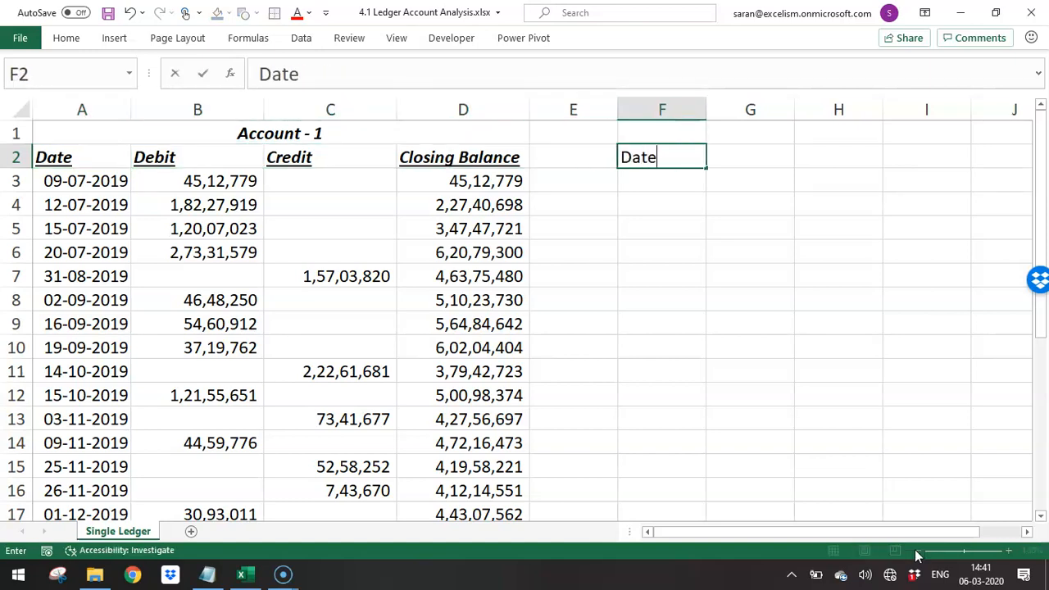
{"action": "key", "text": "Return"}
{"action": "key", "text": "Up"}
{"action": "key", "text": "ctrl+b"}
{"action": "key", "text": "ctrl+i"}
{"action": "key", "text": "ctrl+u"}
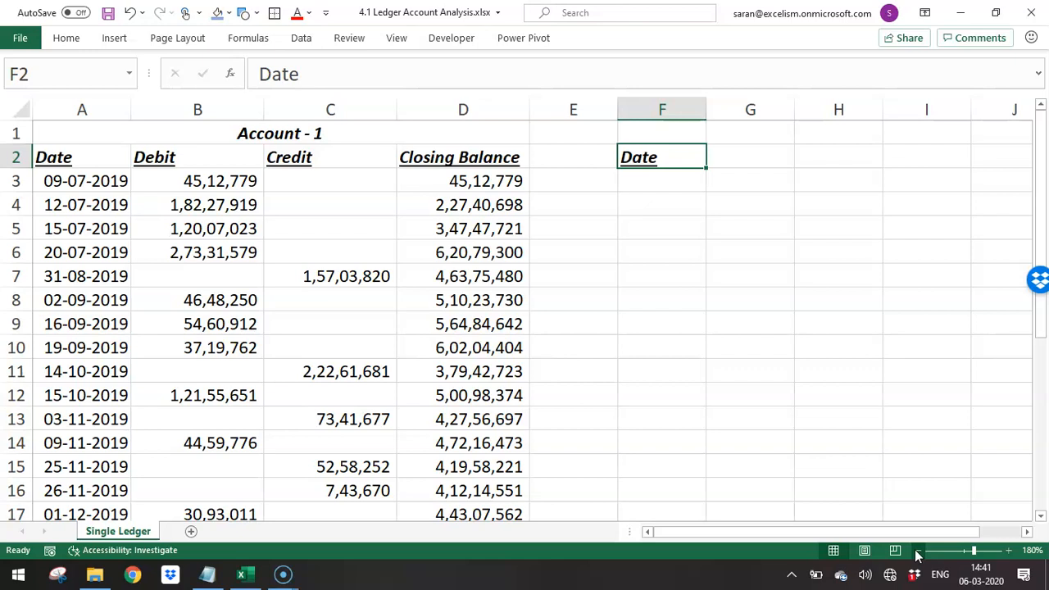
- Link cell F3 to the first ledger date with the formula =A3
{"action": "key", "text": "Down"}
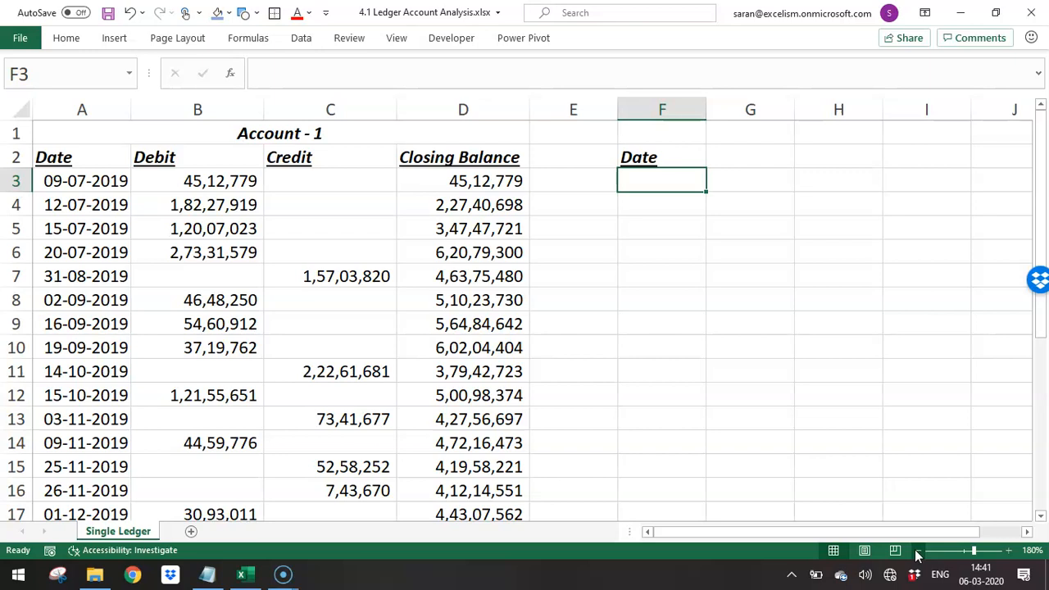
{"action": "type", "text": "="}
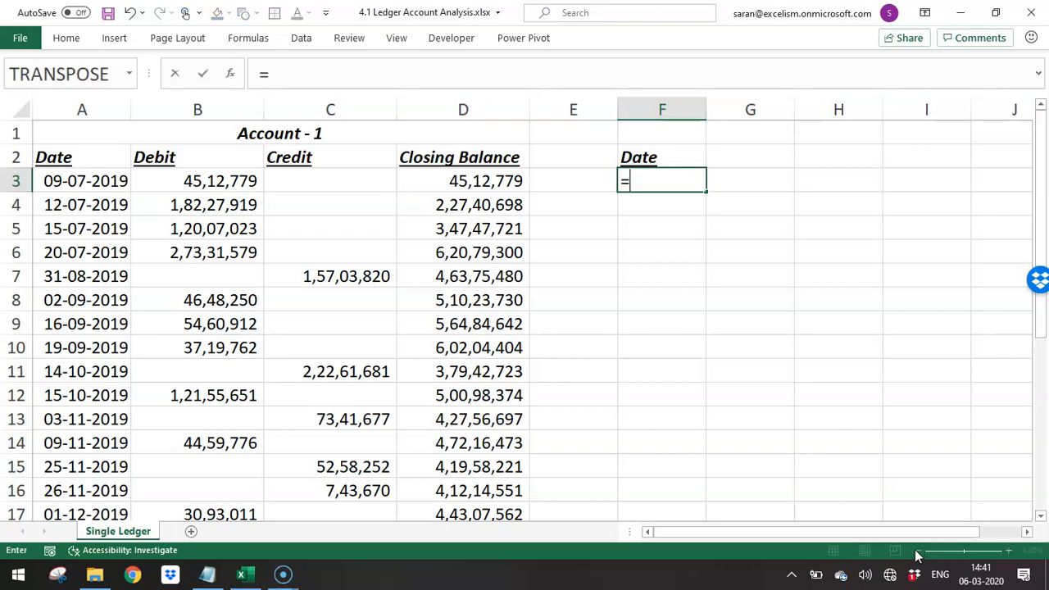
{"action": "key", "text": "Left"}
{"action": "key", "text": "Left"}
{"action": "key", "text": "Left"}
{"action": "key", "text": "Left"}
{"action": "key", "text": "Left"}
{"action": "key", "text": "Return"}
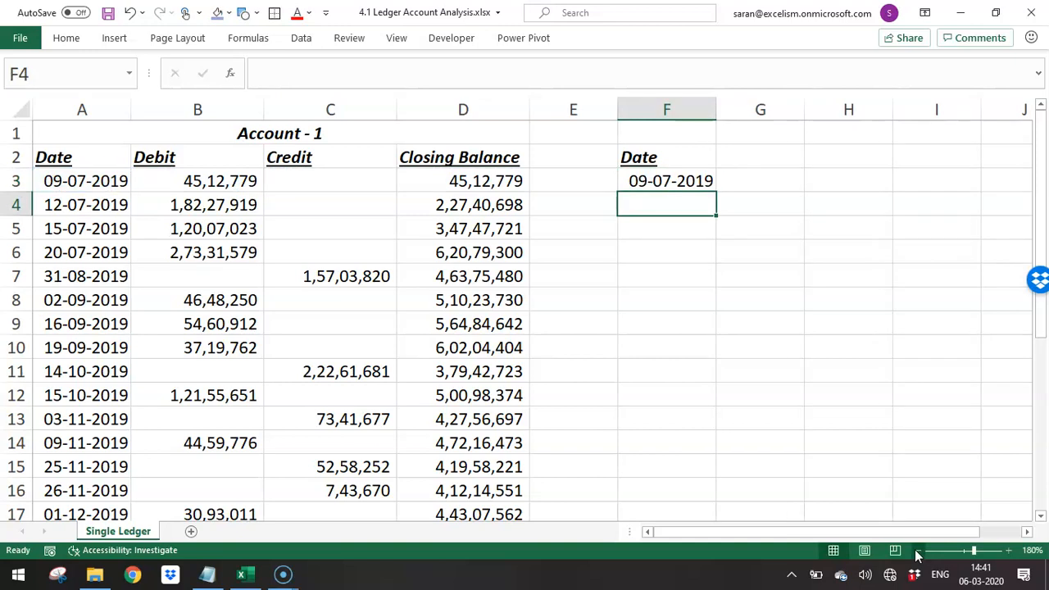
- Enter =F3+1 in F4 and fill the formula down to F398 to build a daily date series
{"action": "type", "text": "="}
{"action": "key", "text": "Up"}
{"action": "type", "text": "+1"}
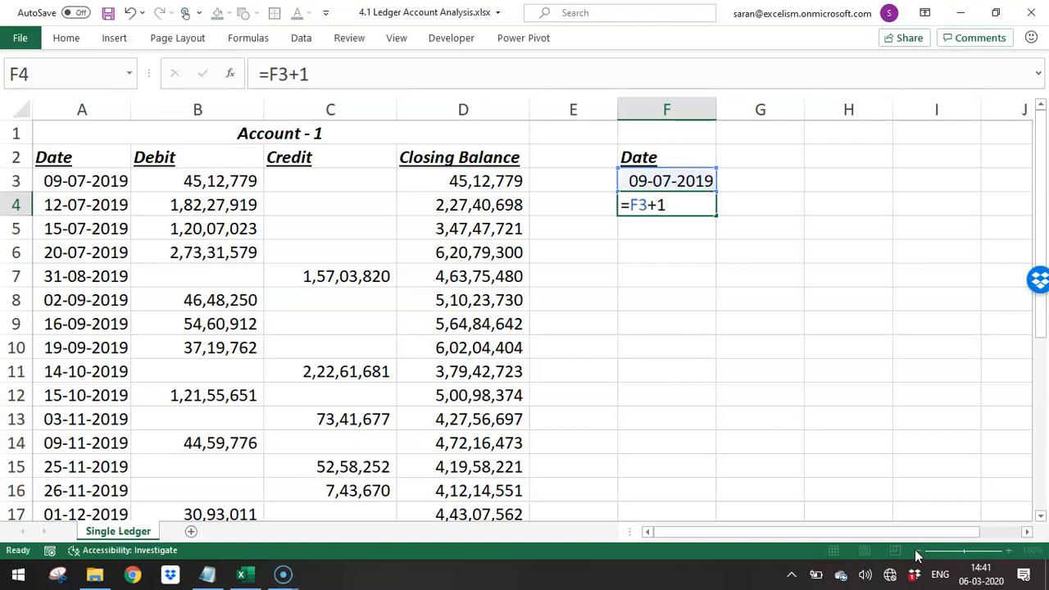
{"action": "key", "text": "Return"}
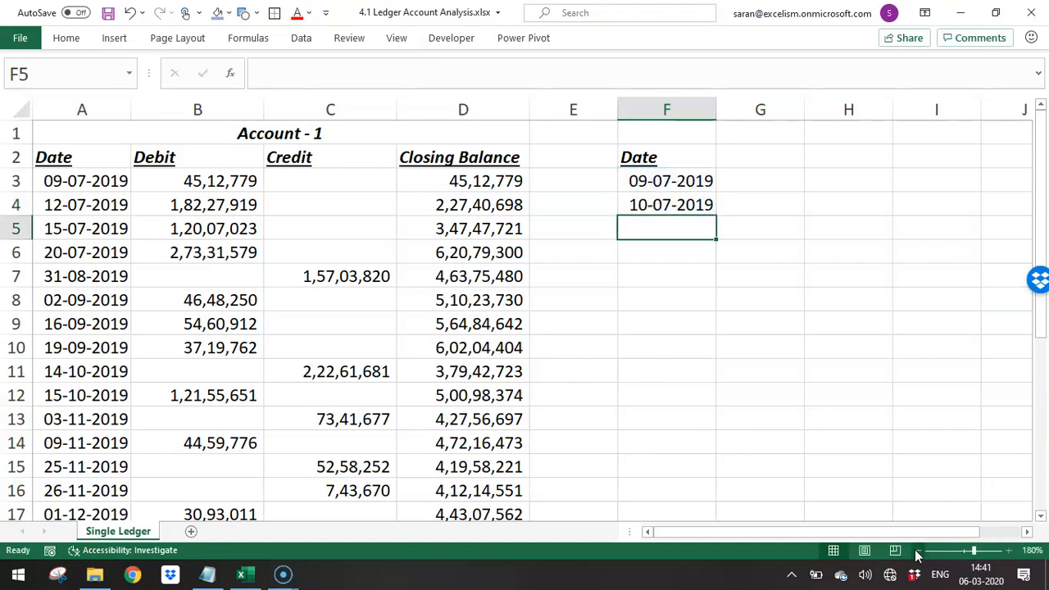
{"action": "left_click", "coordinate": [695, 205]}
{"action": "left_click_drag", "start_coordinate": [716, 214], "coordinate": [676, 587]}
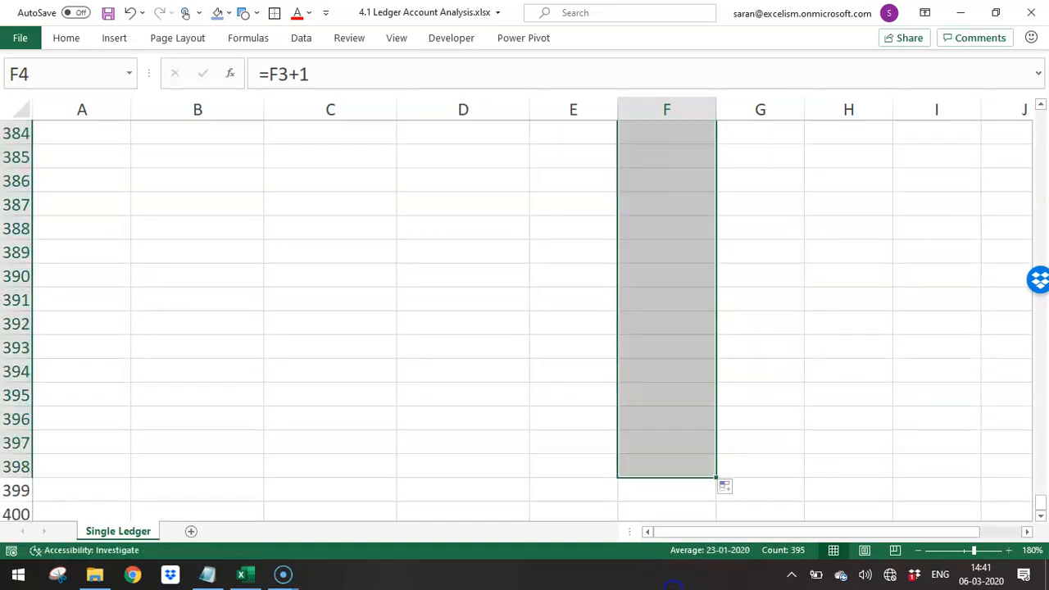
- Delete the dates after 31-03-2020 from the end of the column F date series
{"action": "left_click", "coordinate": [674, 438]}
{"action": "key", "text": "Down"}
{"action": "key", "text": "shift+Up"}
{"action": "key", "text": "shift+Up"}
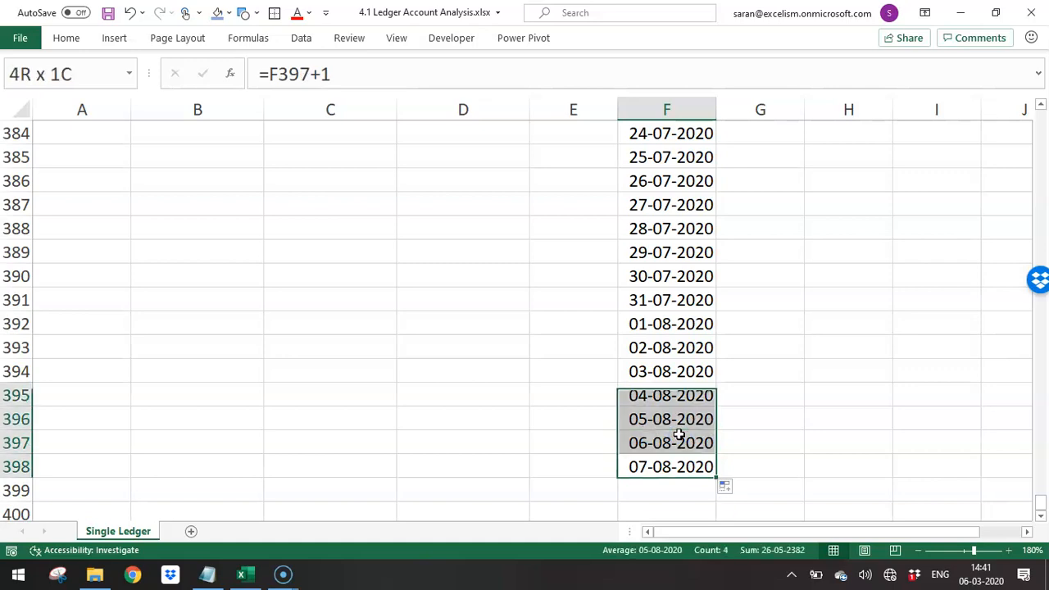
{"action": "key", "text": "shift+Up"}
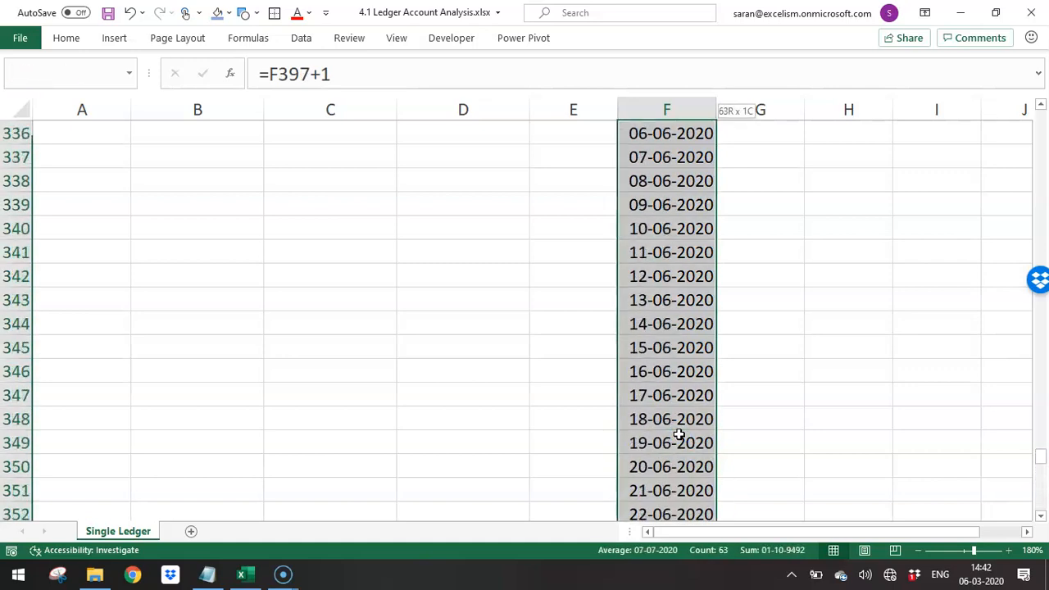
{"action": "key", "text": "shift+Up"}
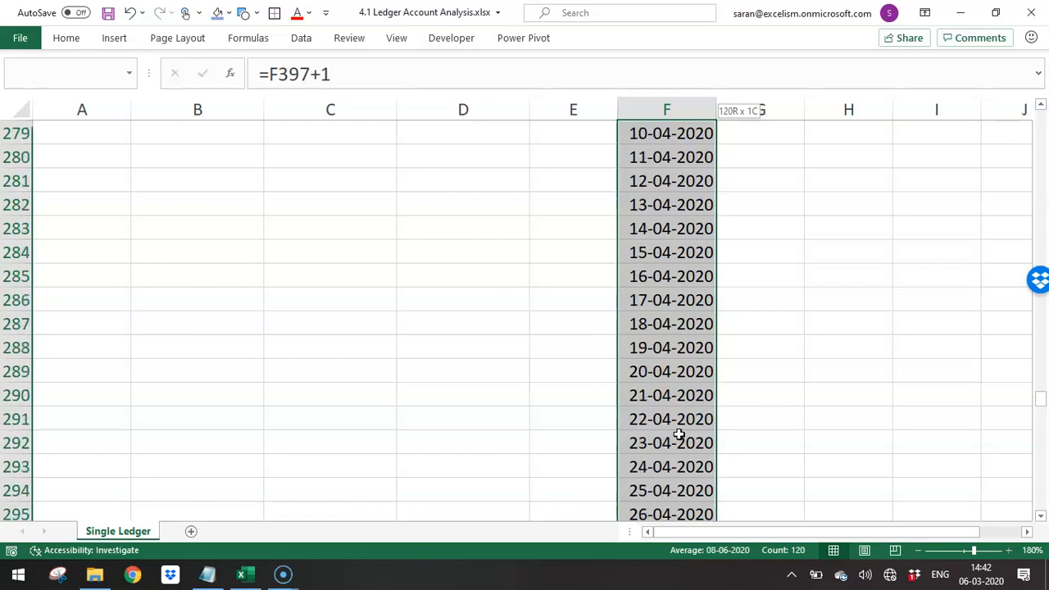
{"action": "key", "text": "Delete"}
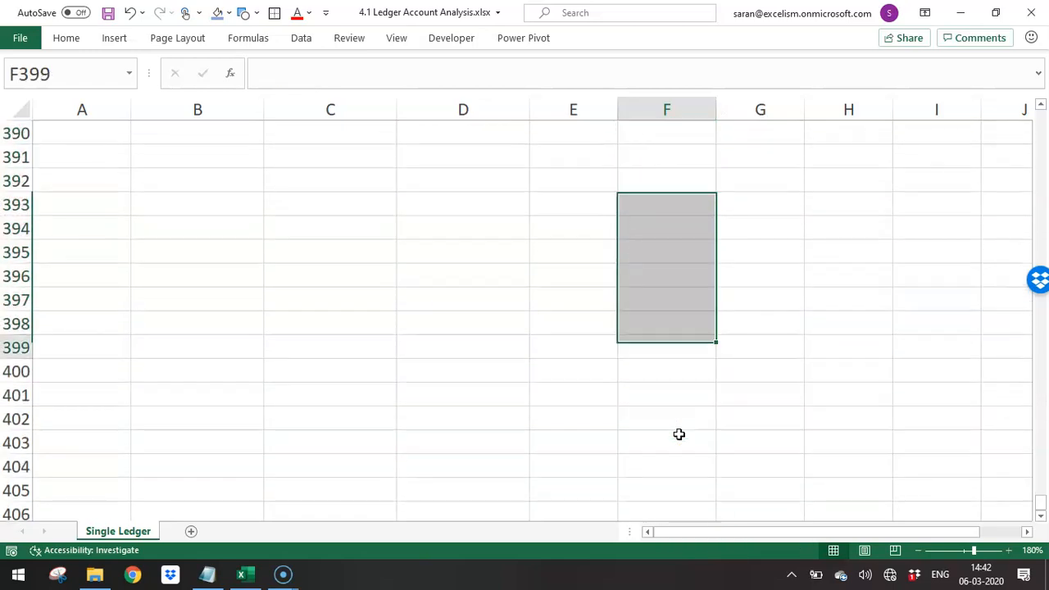
- Check the extent of the date series from F3 to its last date, returning to the heading in F2
{"action": "key", "text": "ctrl+Up"}
{"action": "key", "text": "ctrl+Up"}
{"action": "key", "text": "Down"}
{"action": "key", "text": "ctrl+shift+Down"}
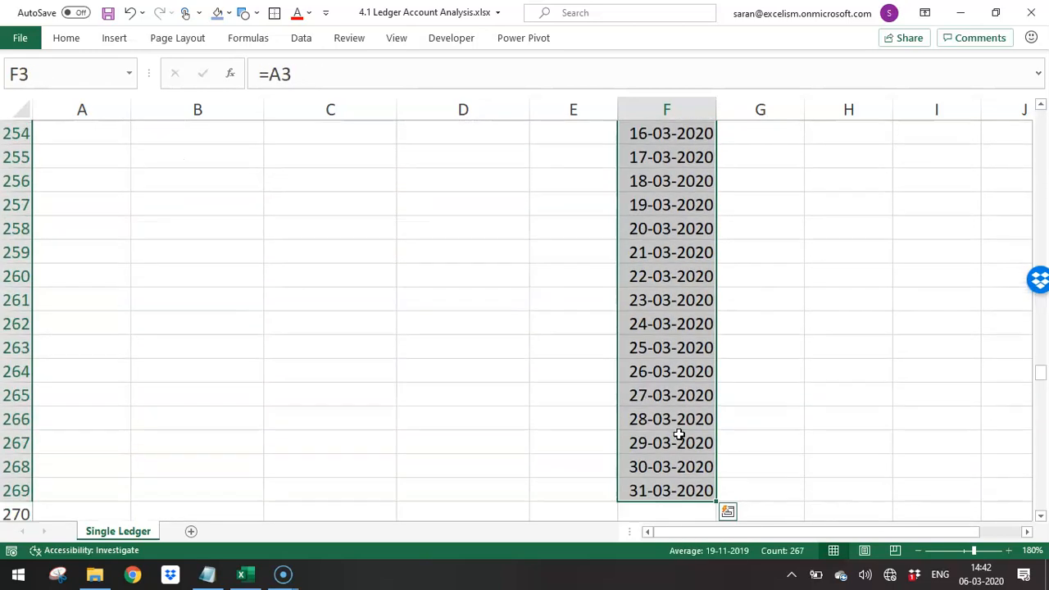
{"action": "key", "text": "ctrl+Up"}
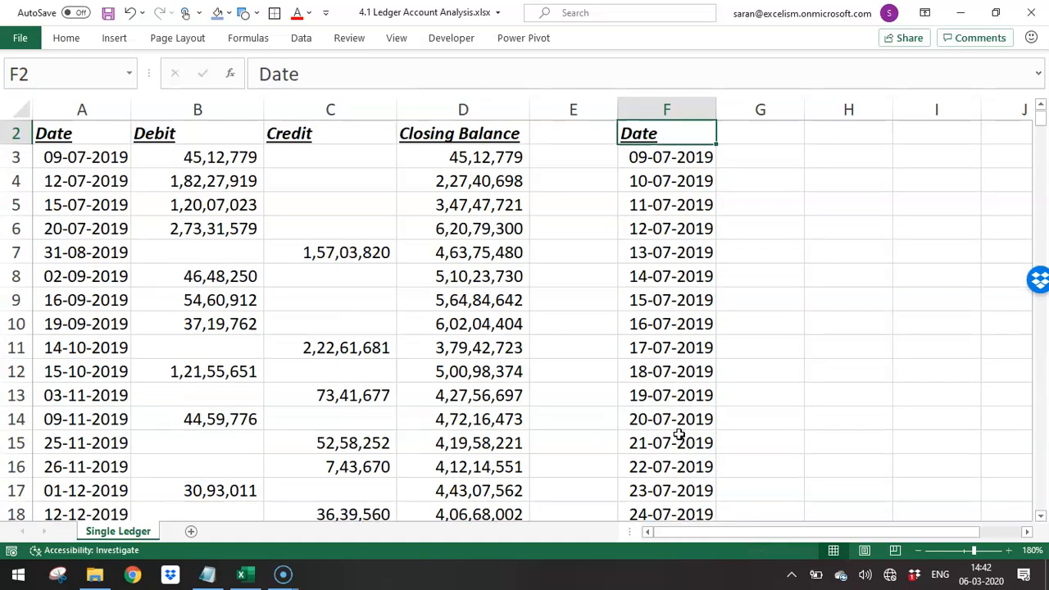
- Zoom the sheet out to 150% and open Consolidate with H2 as the destination cell
{"action": "key", "text": "Right"}
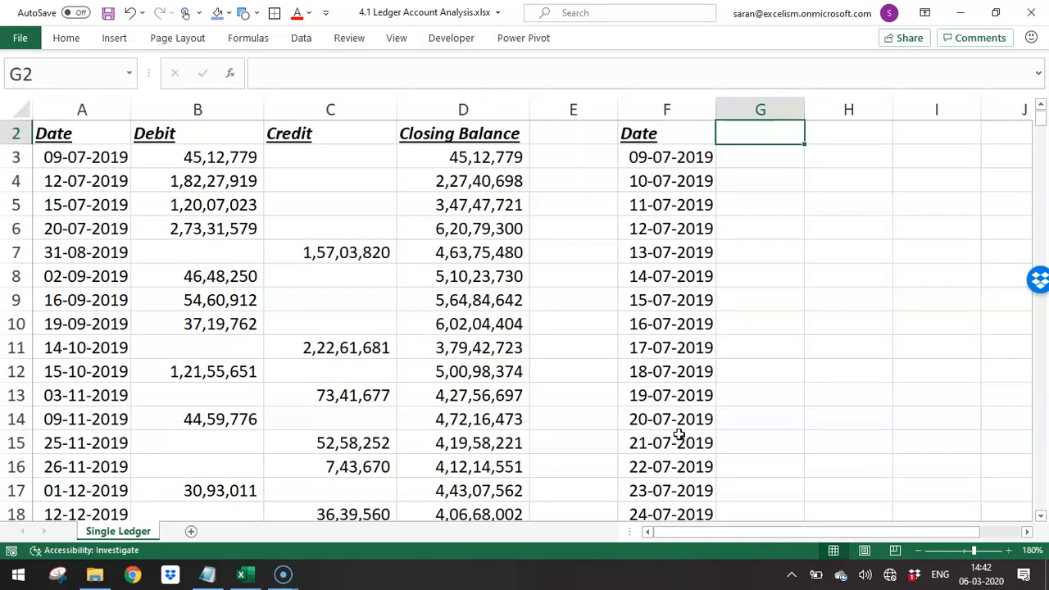
{"action": "left_click", "coordinate": [918, 550]}
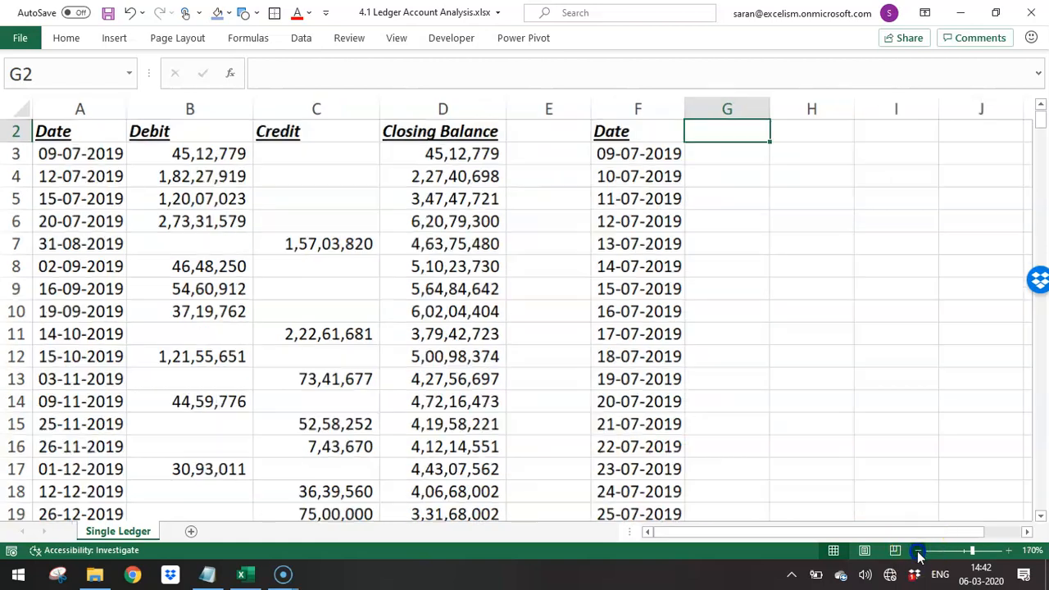
{"action": "left_click", "coordinate": [918, 550]}
{"action": "left_click", "coordinate": [918, 550]}
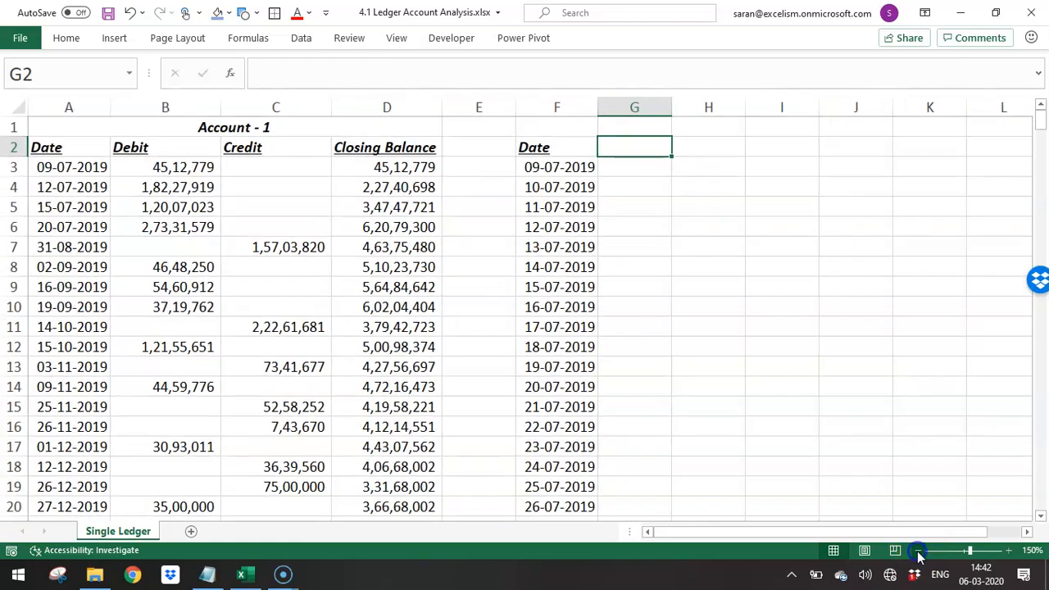
{"action": "left_click", "coordinate": [694, 141]}
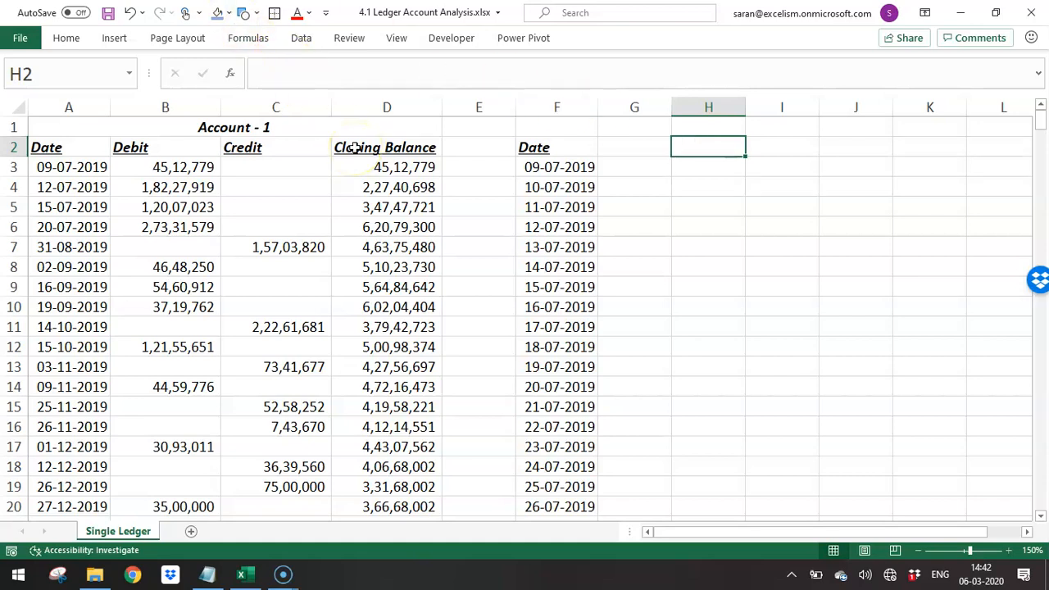
{"action": "left_click", "coordinate": [305, 38]}
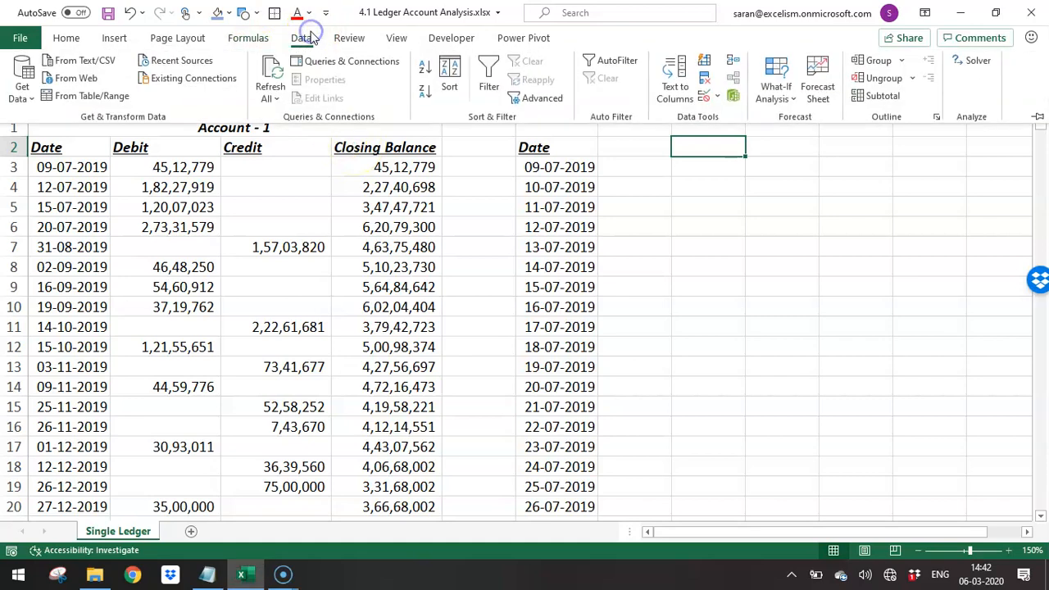
{"action": "left_click", "coordinate": [741, 69]}
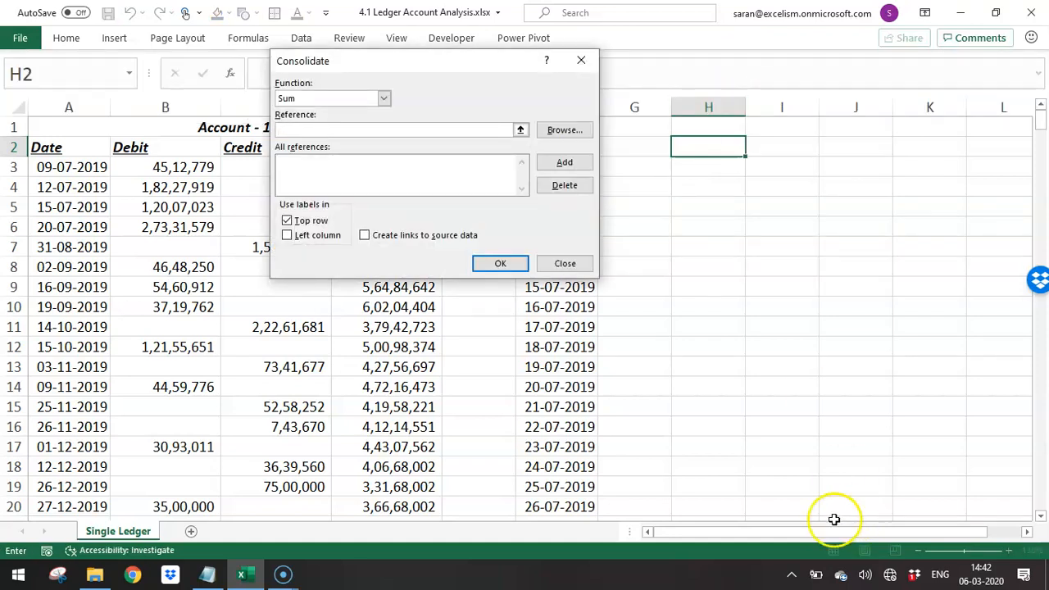
- Add the ledger's Date, Debit and Credit range A2:C28 as a consolidation reference
{"action": "left_click", "coordinate": [71, 155]}
{"action": "key", "text": "shift+Right"}
{"action": "key", "text": "shift+Right"}
{"action": "key", "text": "ctrl+shift+Down"}
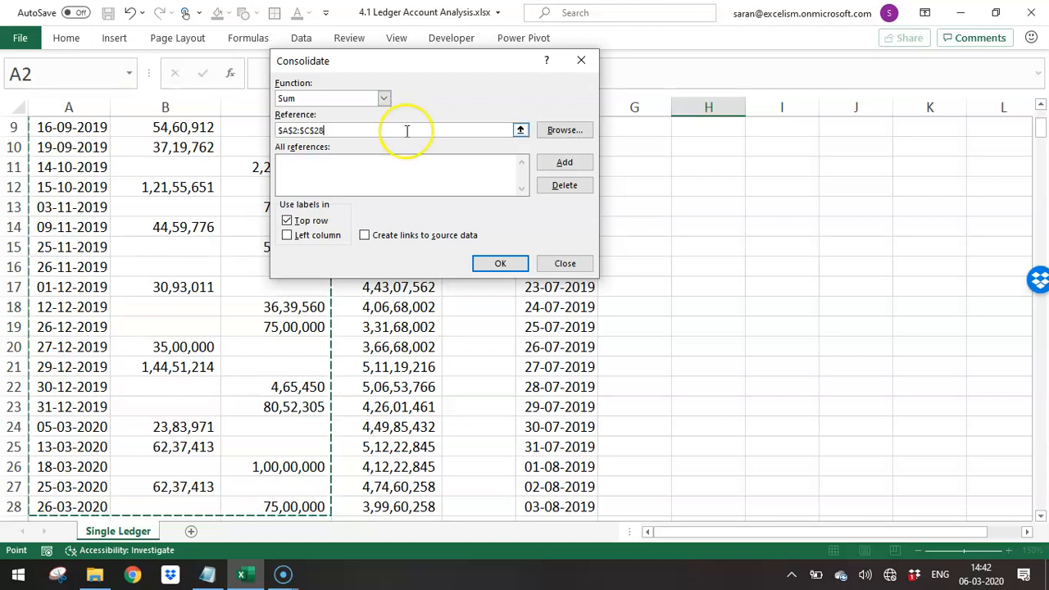
{"action": "left_click", "coordinate": [566, 165]}
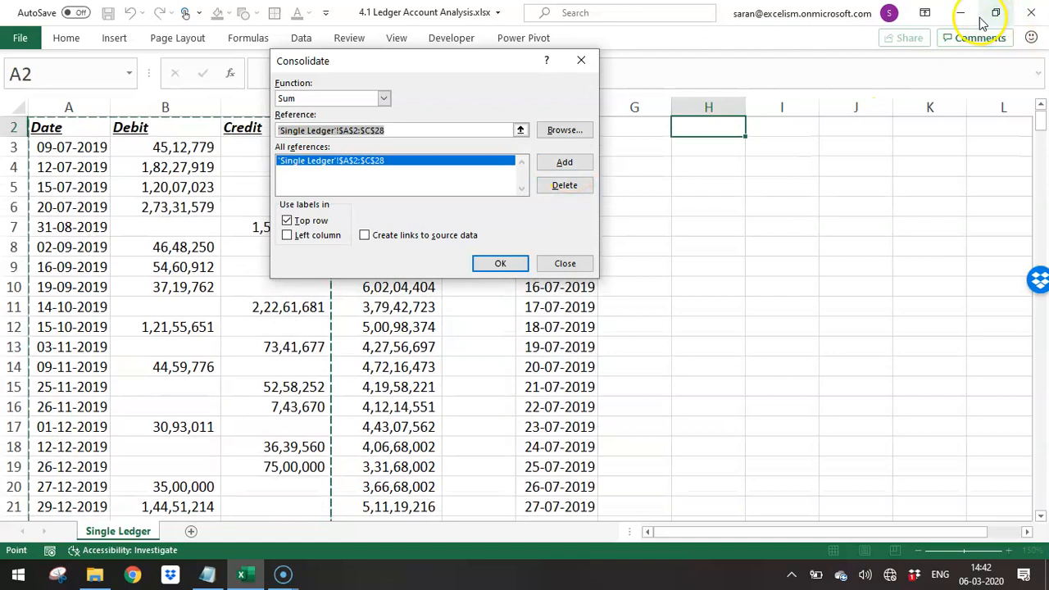
- Rearrange the workbook window and Consolidate dialog to expose column F, and add the date range F2:F269 as a second reference
{"action": "left_click", "coordinate": [996, 12]}
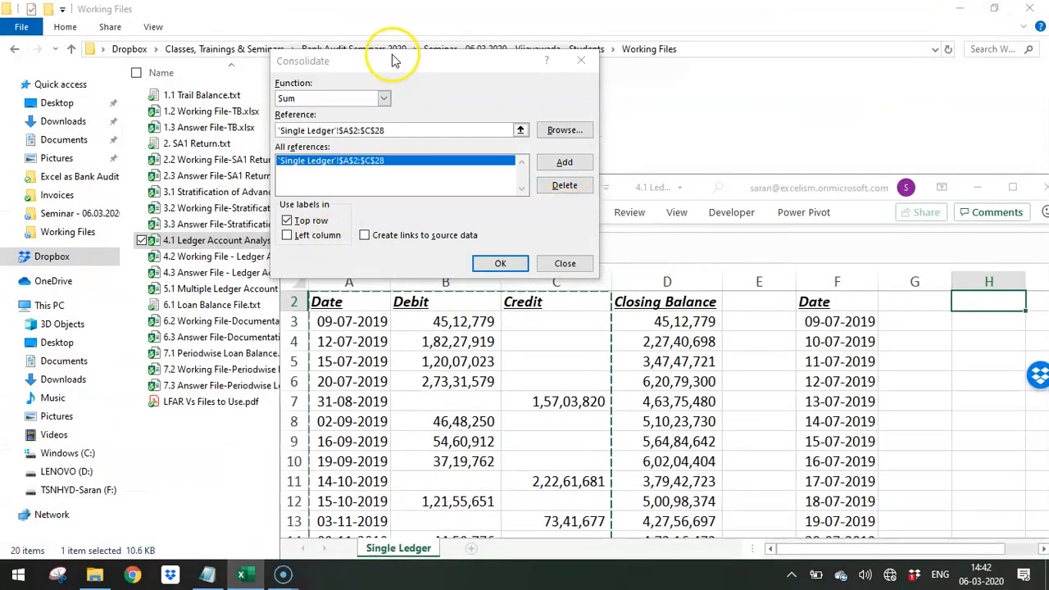
{"action": "left_click_drag", "start_coordinate": [399, 55], "coordinate": [607, 246]}
{"action": "left_click_drag", "start_coordinate": [282, 174], "coordinate": [50, 2]}
{"action": "left_click", "coordinate": [661, 327]}
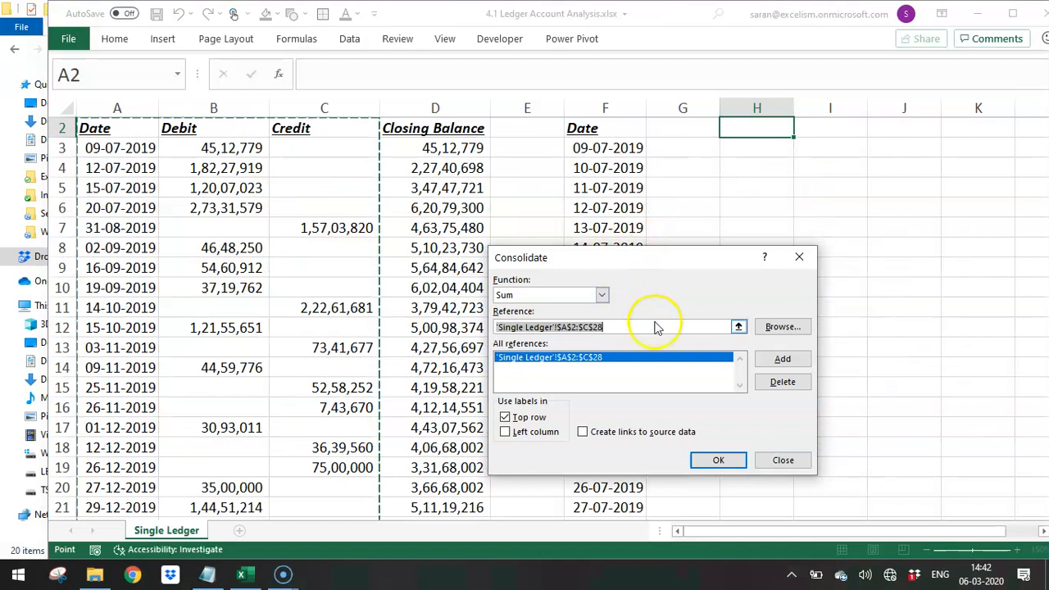
{"action": "left_click", "coordinate": [589, 125]}
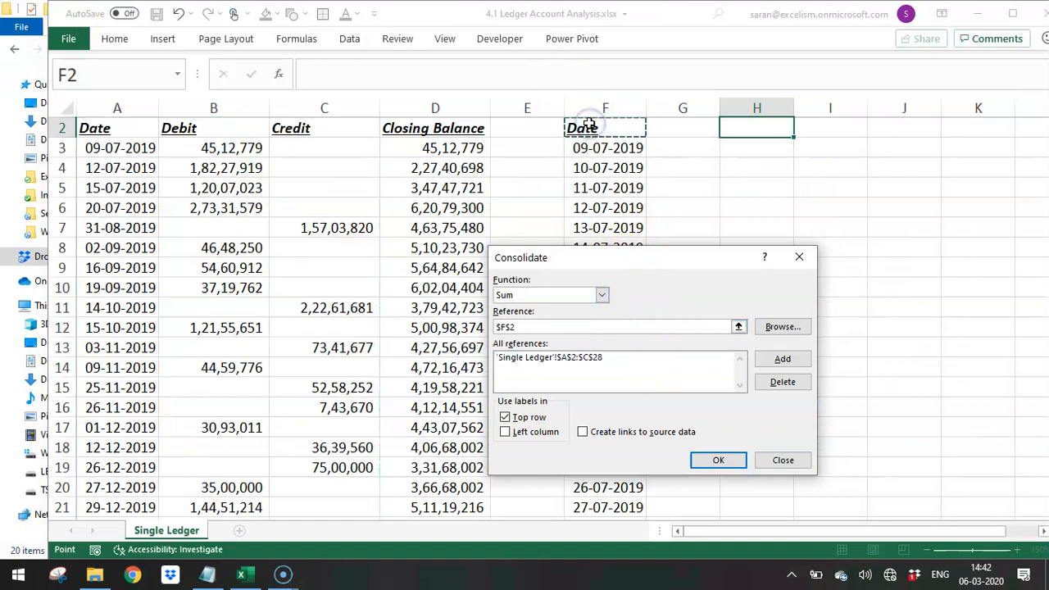
{"action": "key", "text": "ctrl+shift+Down"}
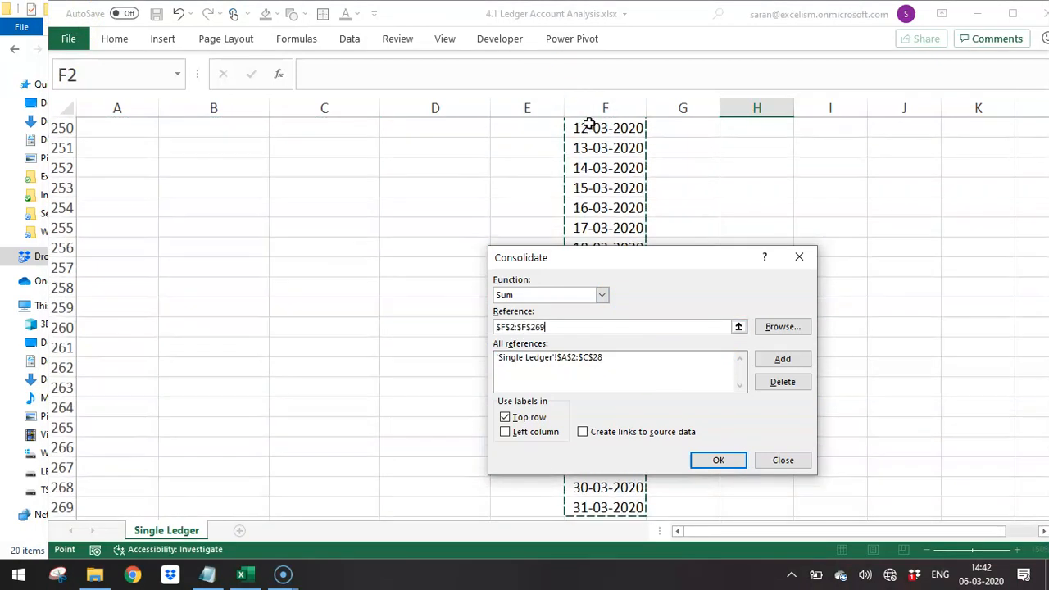
{"action": "left_click", "coordinate": [764, 359]}
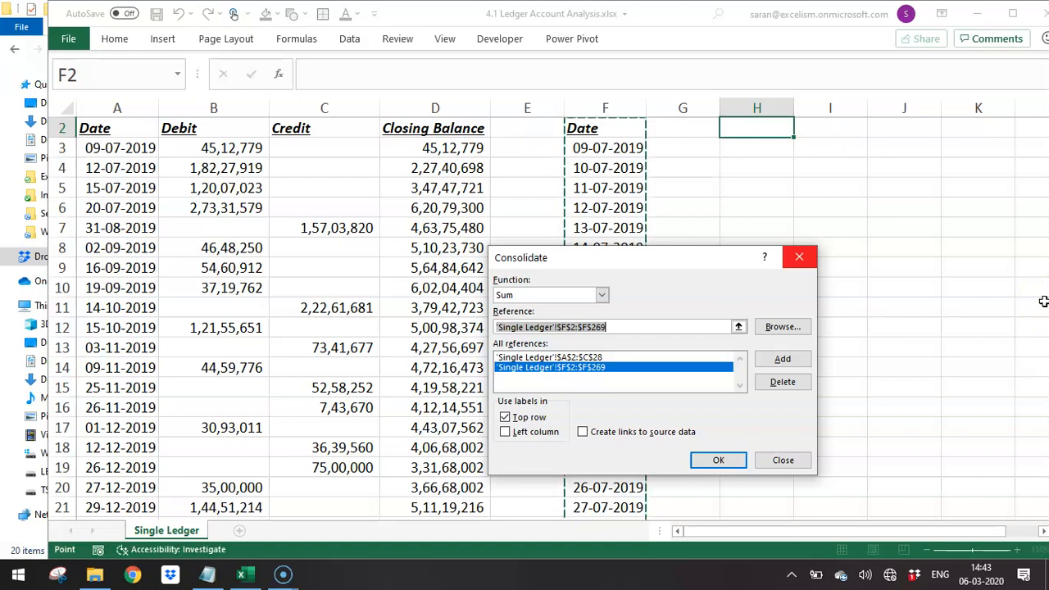
- Use left column labels in addition to the top row and run the Sum consolidation into H2
{"action": "left_click_drag", "start_coordinate": [698, 267], "coordinate": [398, 168]}
{"action": "left_click", "coordinate": [215, 334]}
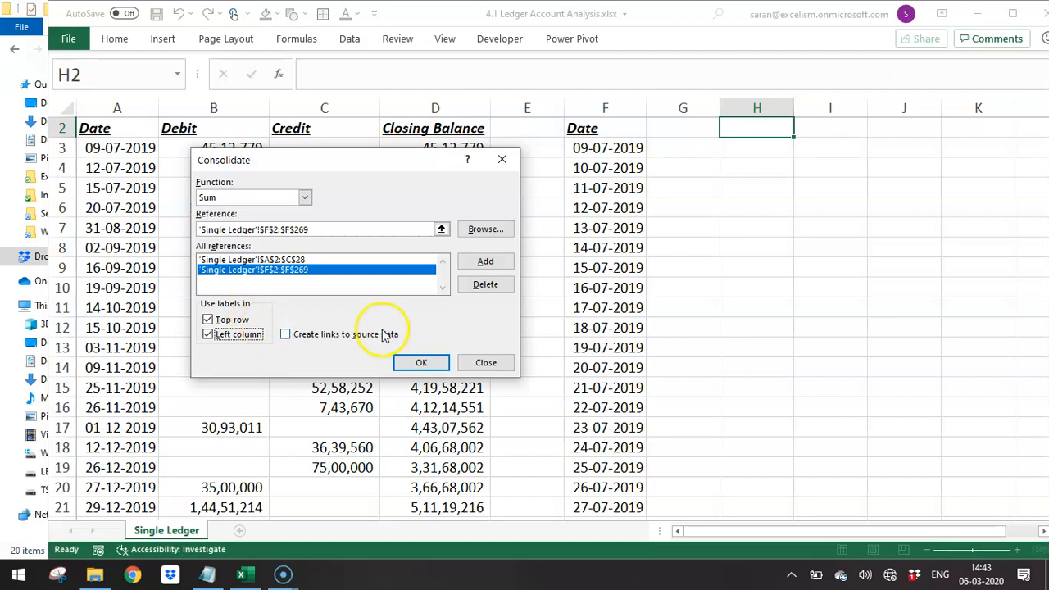
{"action": "left_click", "coordinate": [421, 363]}
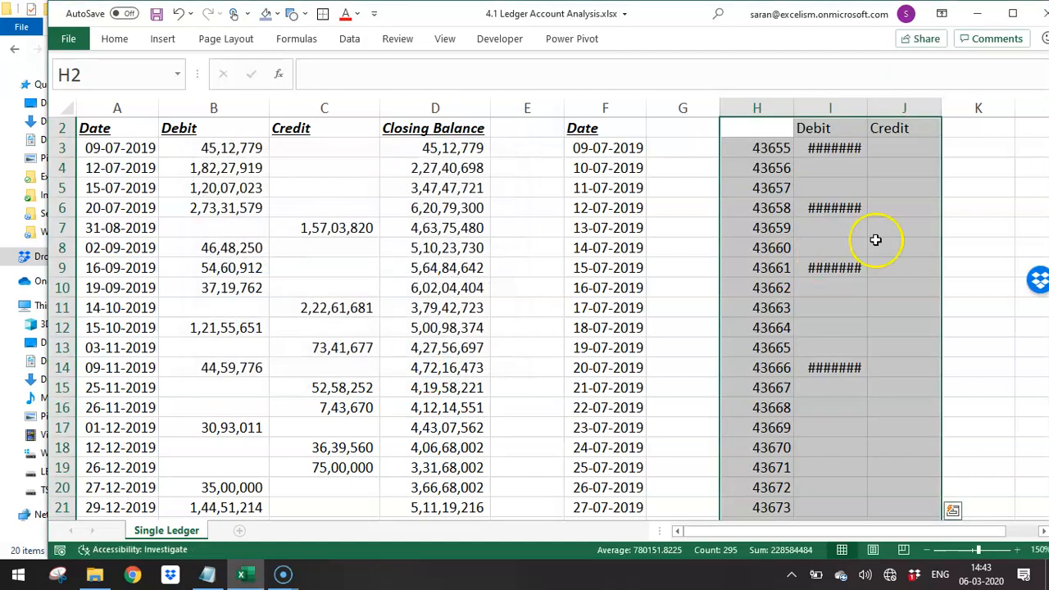
- Autofit column I and enter the heading Date in cell H2 of the consolidated table
{"action": "double_click", "coordinate": [869, 112]}
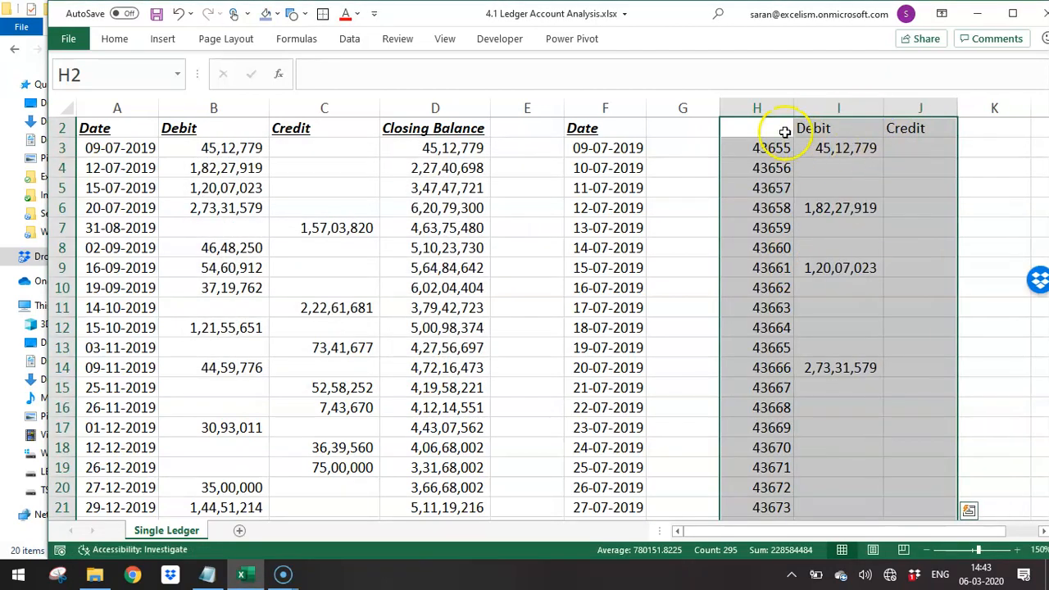
{"action": "left_click", "coordinate": [785, 129]}
{"action": "type", "text": "Date"}
{"action": "key", "text": "Return"}
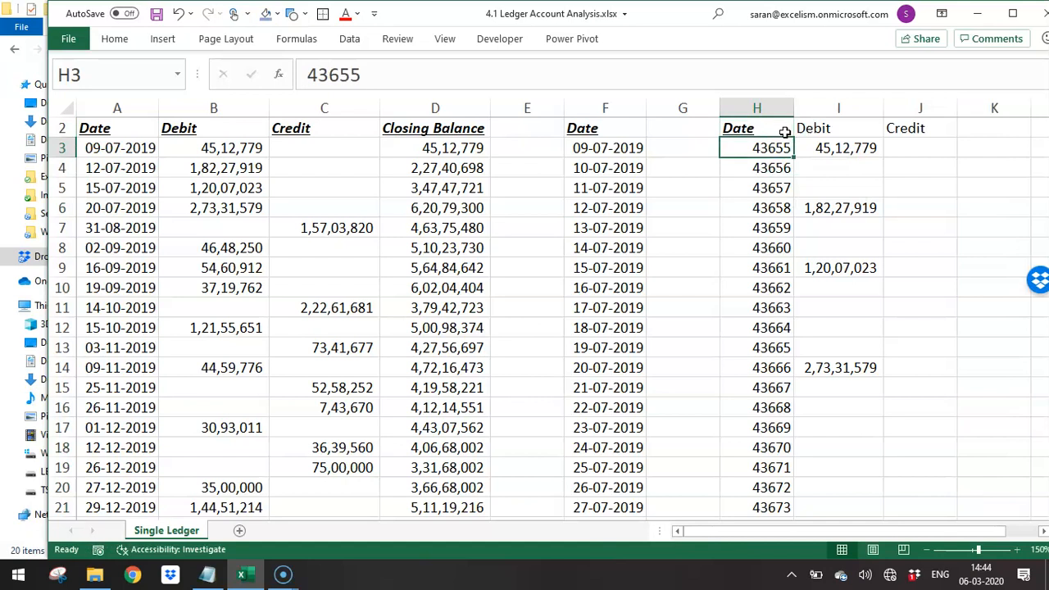
- Format the consolidated dates in H3:H269 as Short Date
{"action": "key", "text": "ctrl+Down"}
{"action": "key", "text": "ctrl+Up"}
{"action": "key", "text": "Down"}
{"action": "key", "text": "ctrl+shift+Down"}
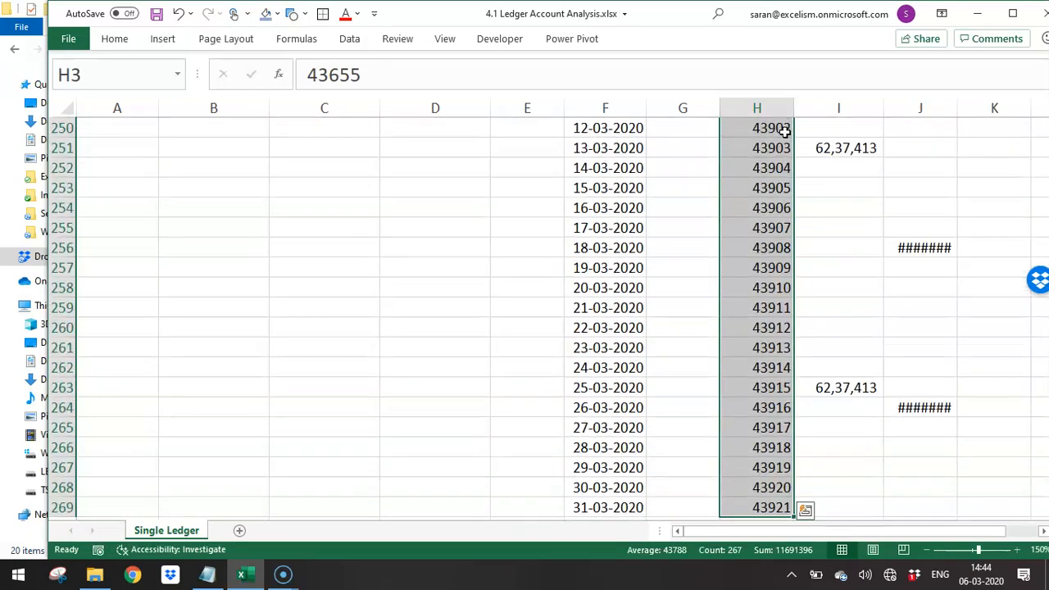
{"action": "left_click", "coordinate": [115, 39]}
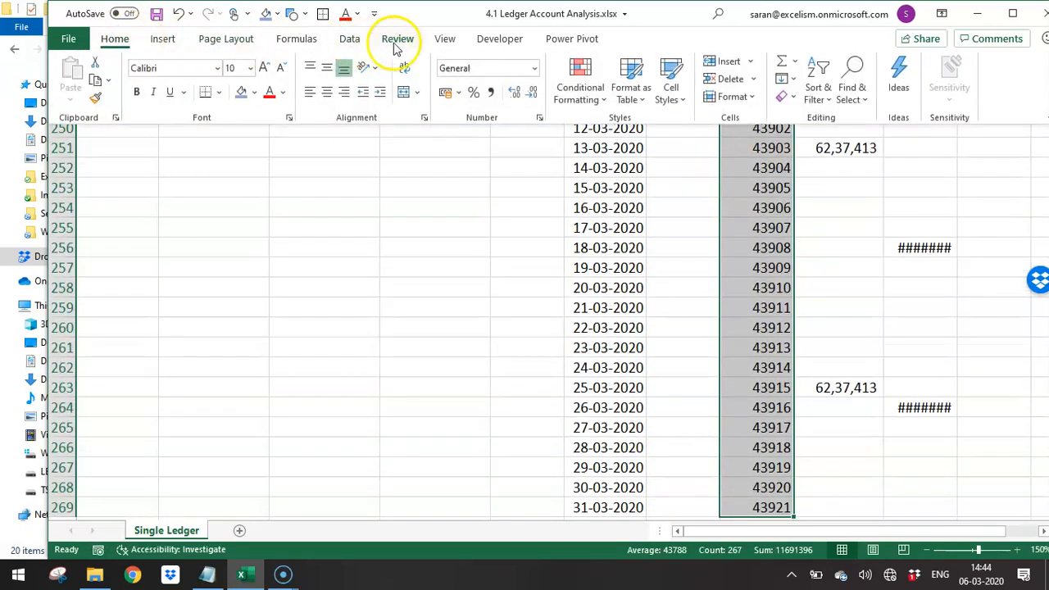
{"action": "left_click", "coordinate": [532, 68]}
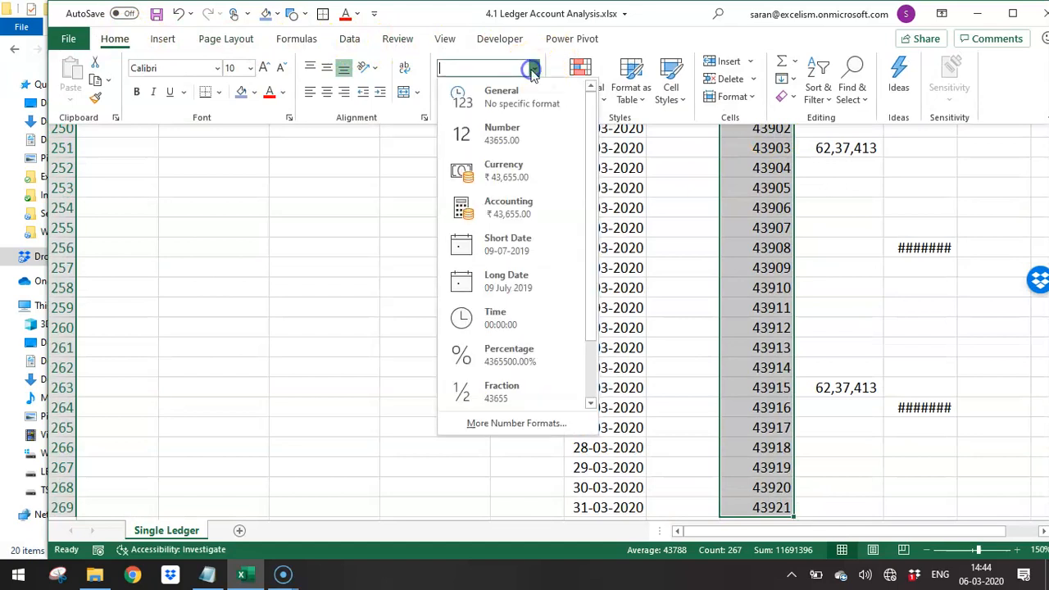
{"action": "left_click", "coordinate": [547, 239]}
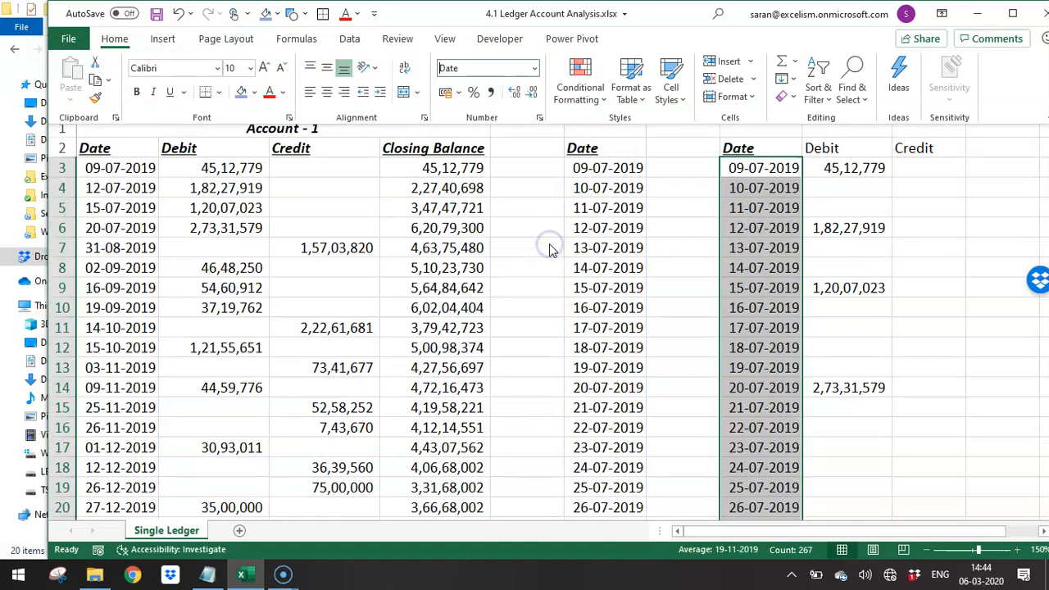
{"action": "key", "text": "alt+h"}
{"action": "key", "text": "n"}
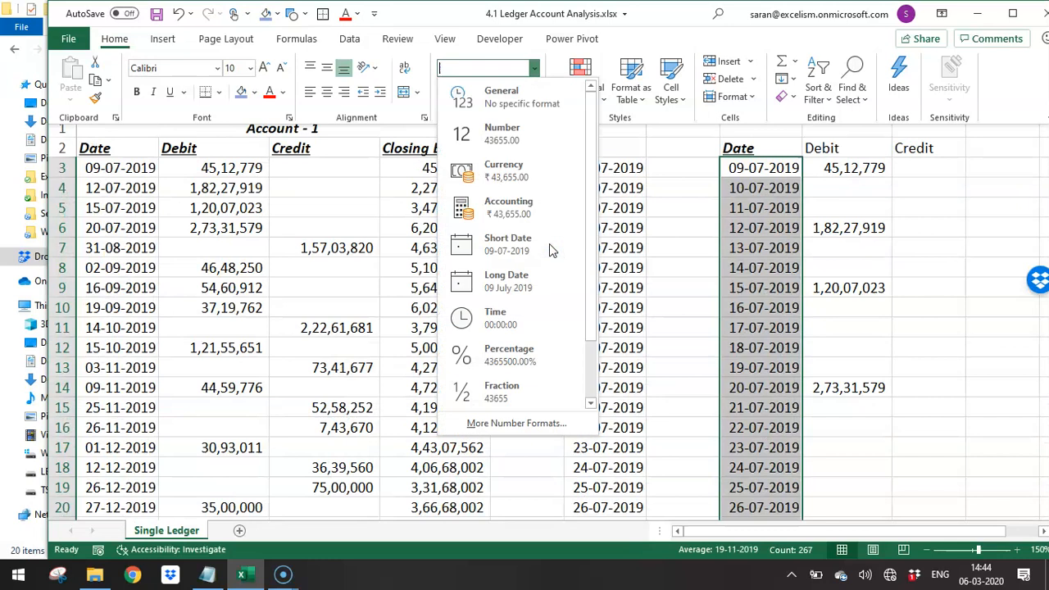
{"action": "key", "text": "Escape"}
{"action": "key", "text": "alt+h"}
{"action": "key", "text": "n"}
{"action": "key", "text": "Escape"}
- Collapse the ribbon and make the Debit and Credit headings in I2:J2 bold
{"action": "key", "text": "ctrl+F1"}
{"action": "key", "text": "Up"}
{"action": "key", "text": "Right"}
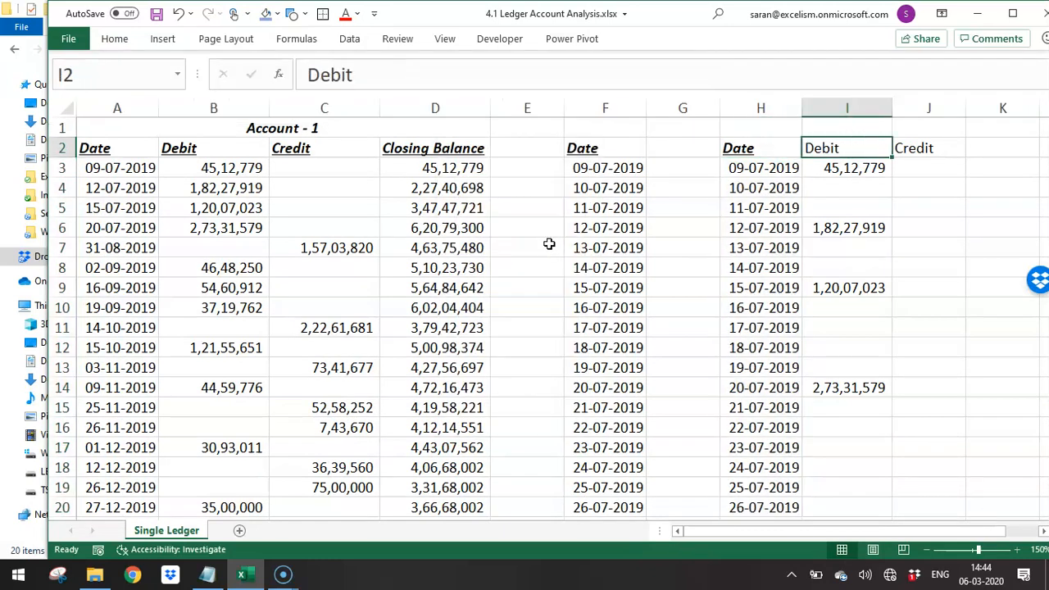
{"action": "key", "text": "shift+Right"}
{"action": "key", "text": "ctrl+b"}
{"action": "key", "text": "Right"}
{"action": "key", "text": "Left"}
{"action": "key", "text": "Left"}
{"action": "key", "text": "Right"}
{"action": "key", "text": "Right"}
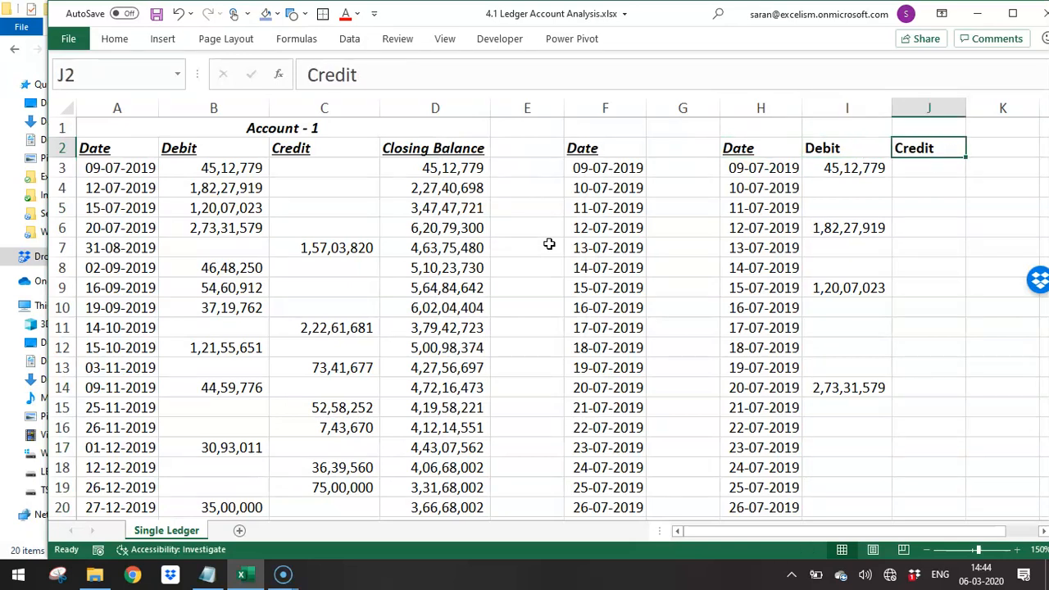
- Enter the heading Bal in K2, beside the Credit heading of the consolidated table
{"action": "key", "text": "Right"}
{"action": "key", "text": "Right"}
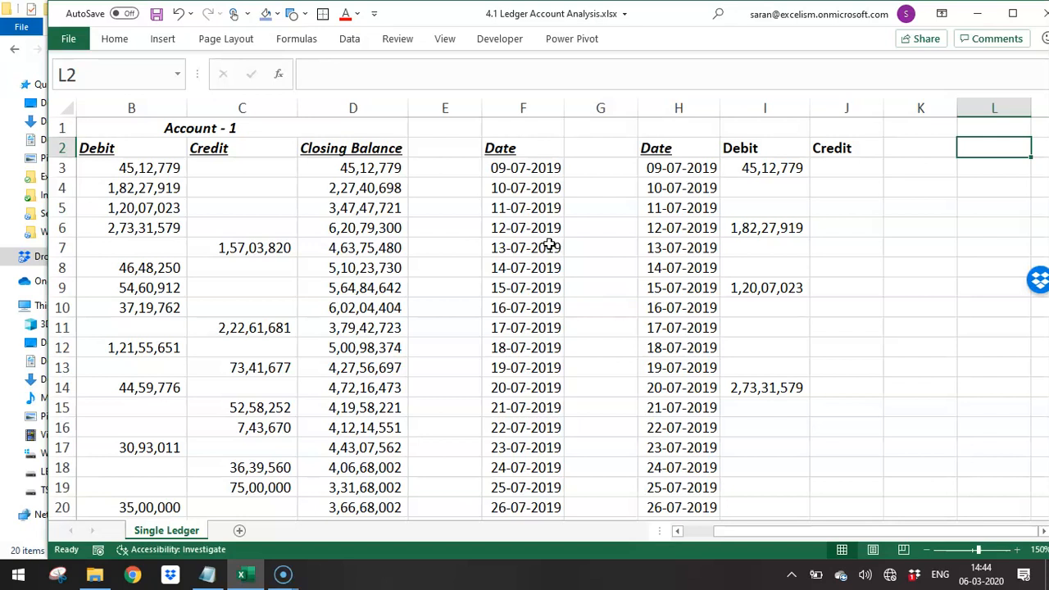
{"action": "key", "text": "Left"}
{"action": "type", "text": "Bal"}
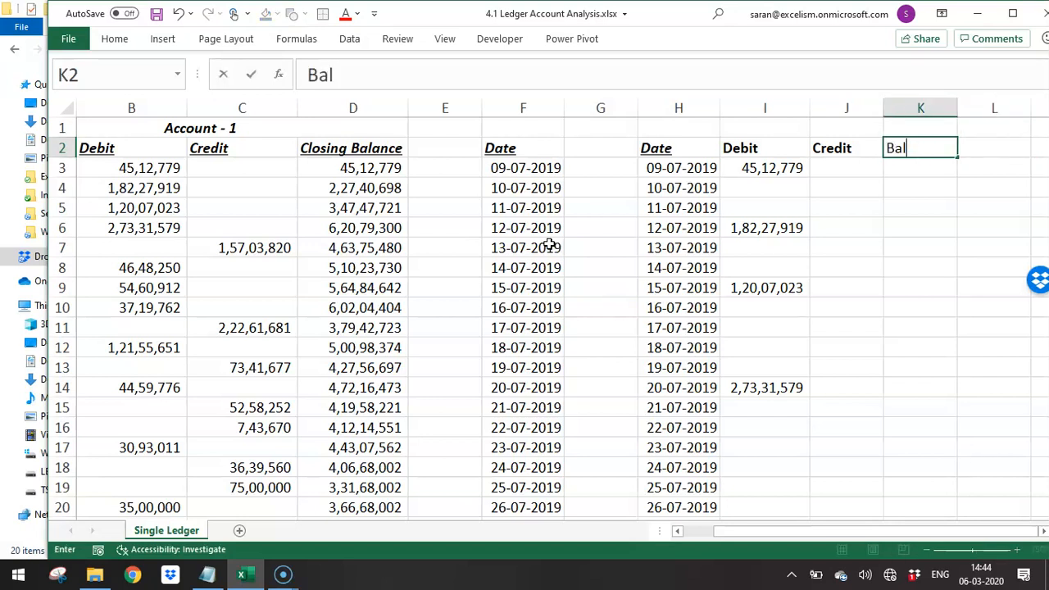
{"action": "key", "text": "Return"}
{"action": "key", "text": "Up"}
{"action": "key", "text": "Return"}
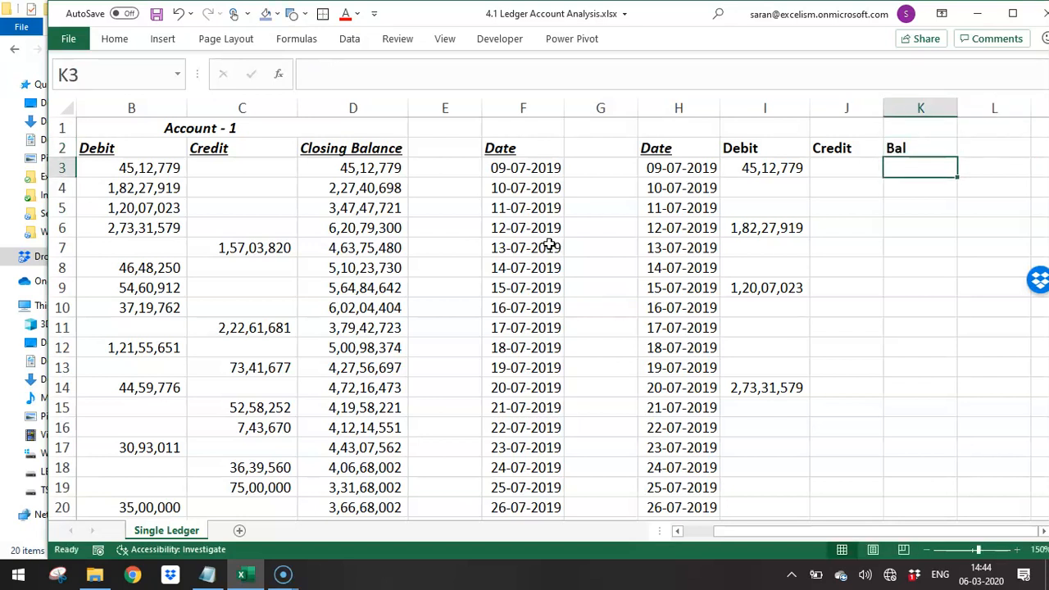
- Enter the formula =I3-J3 in K3 for the first day's balance
{"action": "key", "text": "Right"}
{"action": "key", "text": "Right"}
{"action": "key", "text": "Right"}
{"action": "key", "text": "Right"}
{"action": "key", "text": "Right"}
{"action": "key", "text": "Left"}
{"action": "key", "text": "Left"}
{"action": "key", "text": "Left"}
{"action": "key", "text": "Left"}
{"action": "key", "text": "Left"}
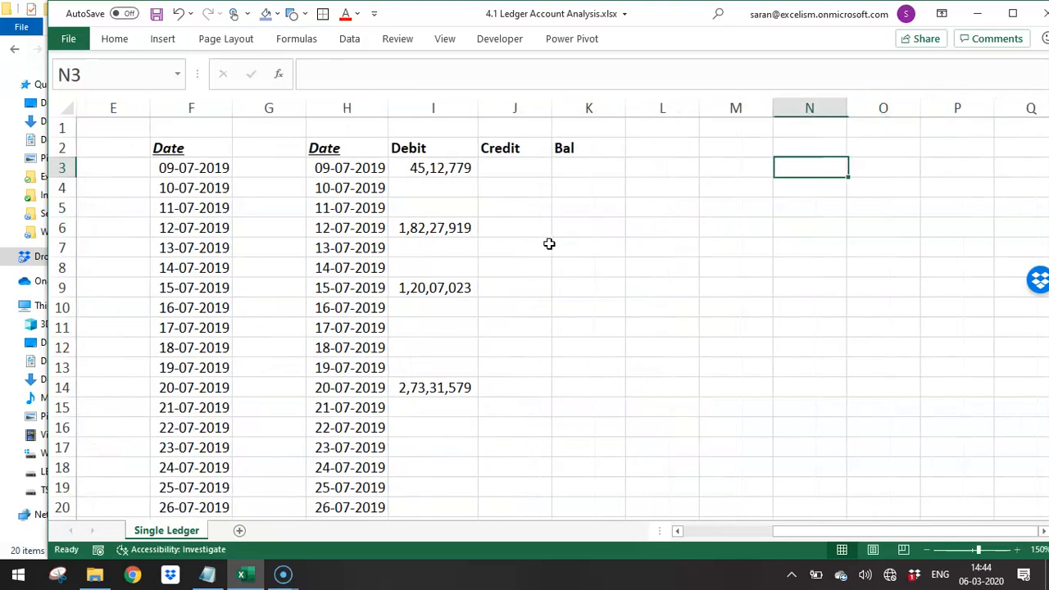
{"action": "type", "text": "="}
{"action": "key", "text": "Left"}
{"action": "key", "text": "Left"}
{"action": "type", "text": "-"}
{"action": "key", "text": "Left"}
{"action": "key", "text": "Return"}
{"action": "type", "text": "="}
{"action": "key", "text": "Up"}
{"action": "type", "text": "+"}
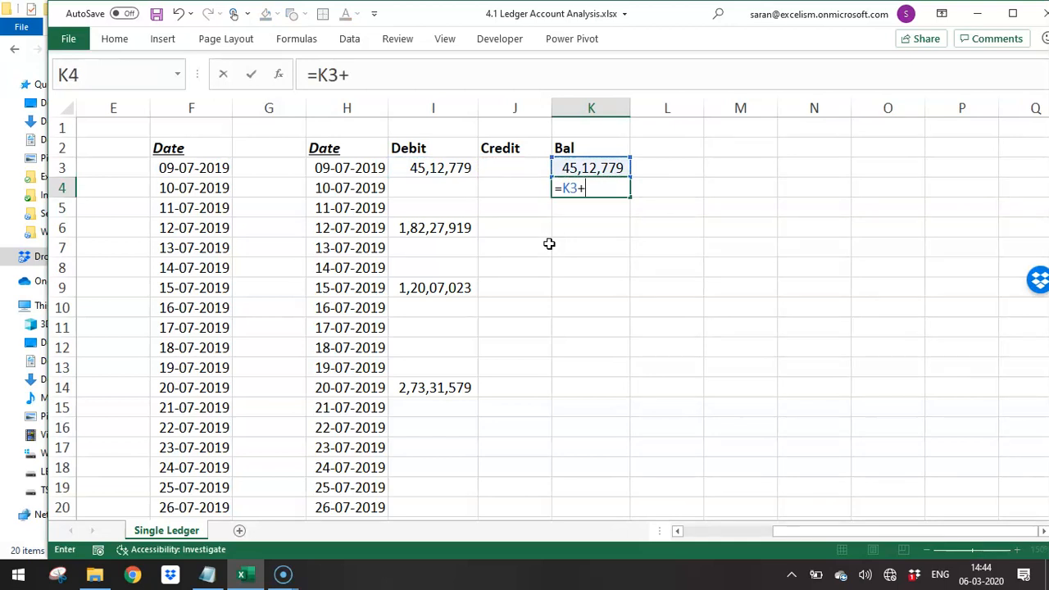
{"action": "key", "text": "Left"}
{"action": "key", "text": "Escape"}
- Replace the first balance formula in K3 with credit plus debit, =J3+I3
{"action": "key", "text": "Up"}
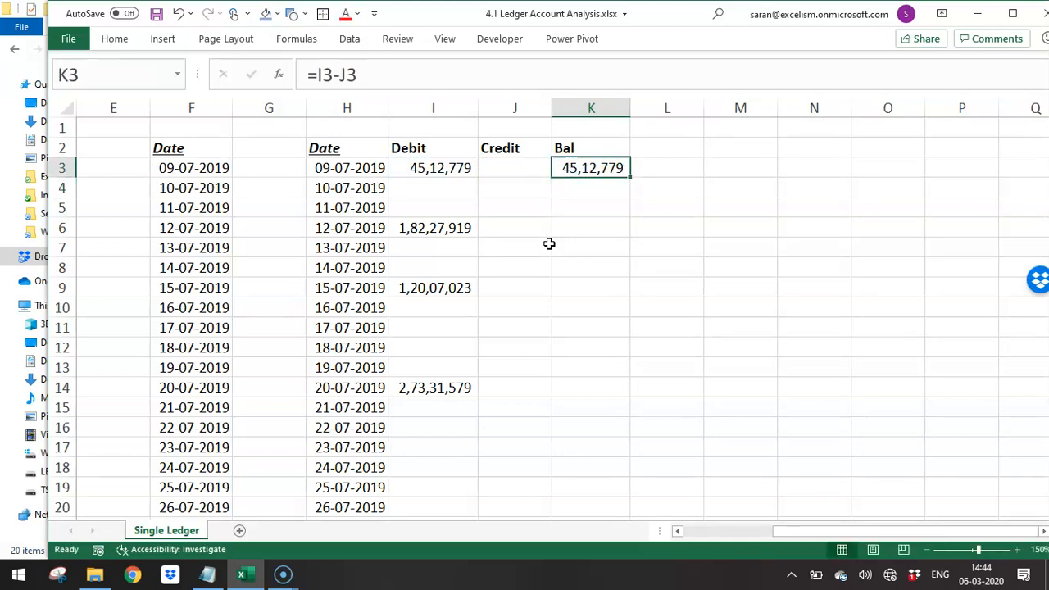
{"action": "type", "text": "="}
{"action": "key", "text": "Left"}
{"action": "type", "text": "+"}
{"action": "key", "text": "Left"}
{"action": "key", "text": "Left"}
{"action": "key", "text": "Return"}
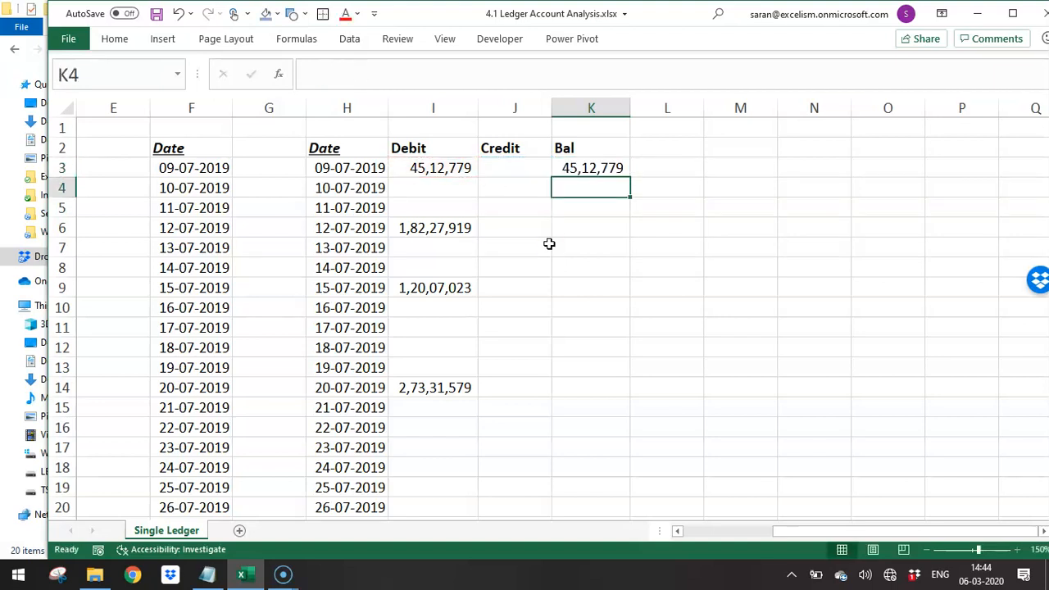
- Change the first balance formula in K3 to credit minus debit, =J3-I3
{"action": "type", "text": "="}
{"action": "key", "text": "Escape"}
{"action": "key", "text": "Up"}
{"action": "type", "text": "="}
{"action": "key", "text": "Left"}
{"action": "type", "text": "-"}
{"action": "key", "text": "Left"}
{"action": "key", "text": "Left"}
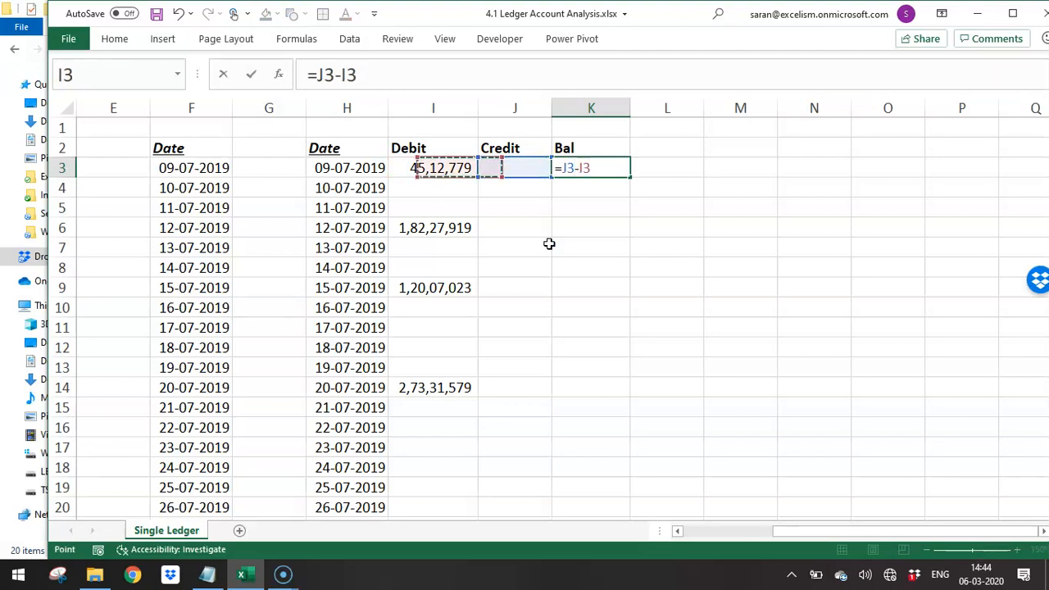
{"action": "key", "text": "Return"}
- Enter the running balance formula =K3+J4-I4 in K4
{"action": "type", "text": "="}
{"action": "key", "text": "Up"}
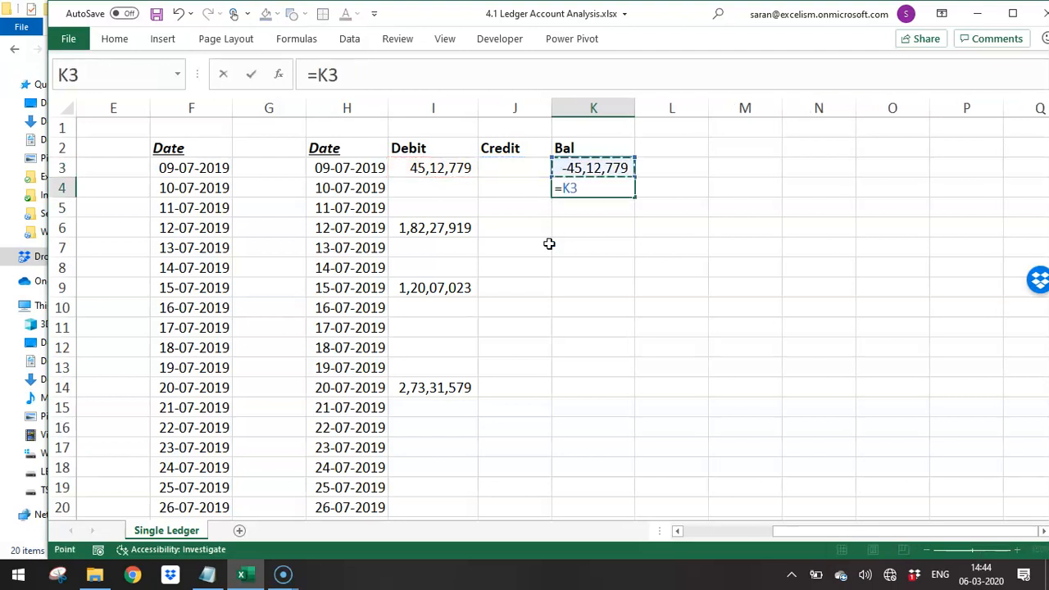
{"action": "type", "text": "+"}
{"action": "key", "text": "Left"}
{"action": "type", "text": "-"}
{"action": "key", "text": "Left"}
{"action": "key", "text": "Left"}
{"action": "key", "text": "ctrl+Return"}
- Copy the K4 running balance formula down the Bal column to row 269, the 31-03-2020 row
{"action": "key", "text": "ctrl+c"}
{"action": "key", "text": "Left"}
{"action": "key", "text": "Left"}
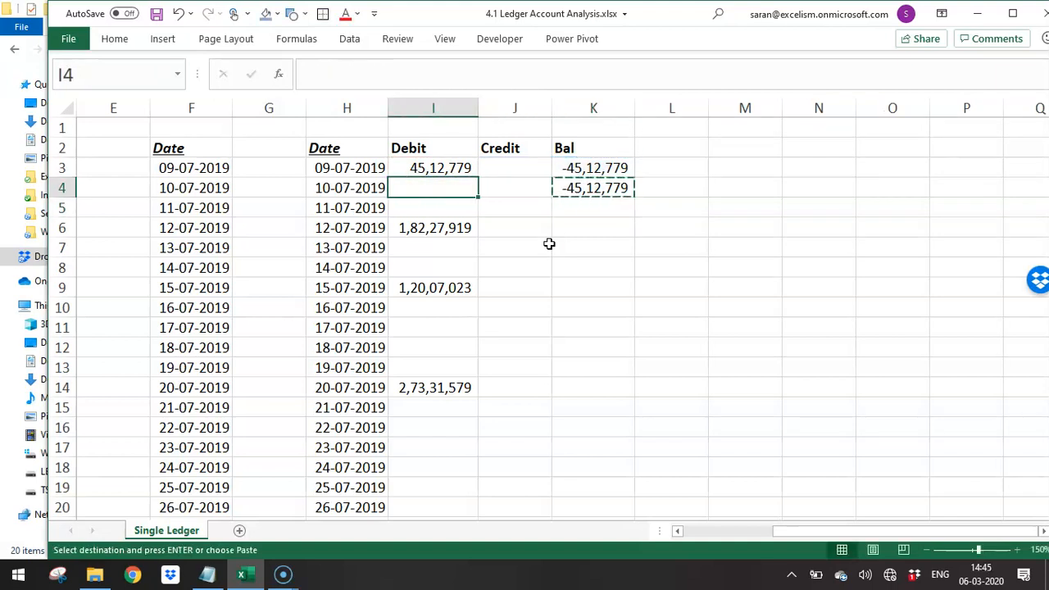
{"action": "key", "text": "Left"}
{"action": "key", "text": "ctrl+Down"}
{"action": "key", "text": "Right"}
{"action": "key", "text": "ctrl+shift+Right"}
{"action": "key", "text": "ctrl+Left"}
{"action": "key", "text": "Right"}
{"action": "key", "text": "Right"}
{"action": "key", "text": "Right"}
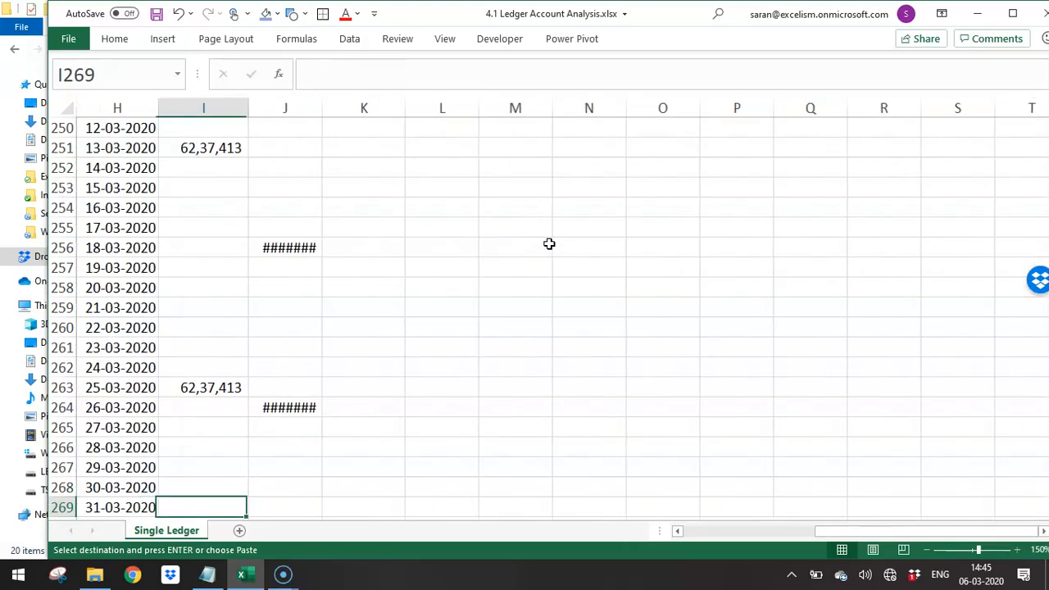
{"action": "key", "text": "ctrl+shift+Up"}
{"action": "key", "text": "Return"}
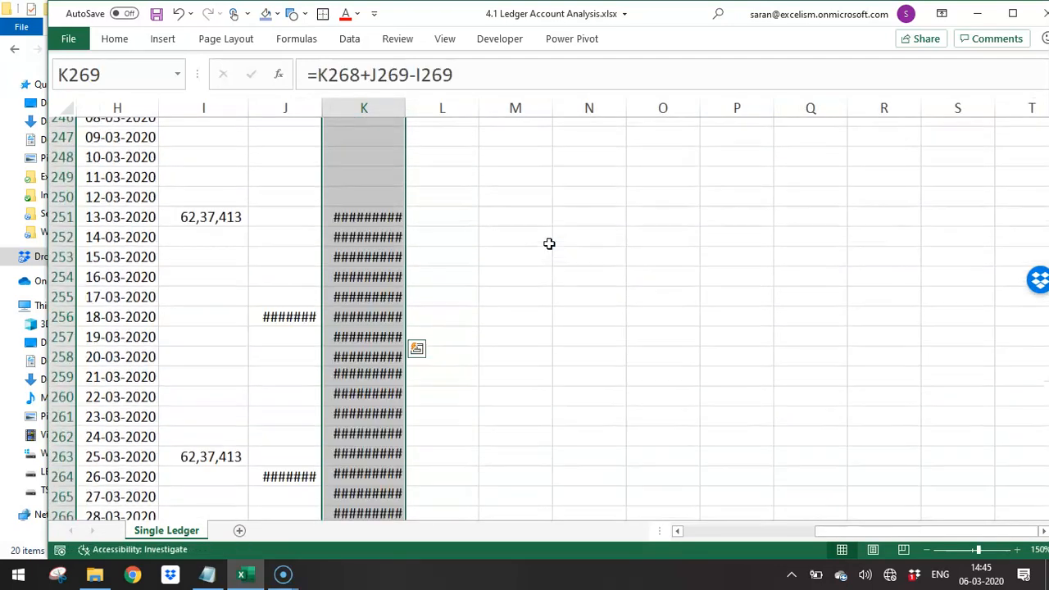
- Replace the first balance formula in K3 with debit minus credit, =I3-J3
{"action": "key", "text": "ctrl+Up"}
{"action": "key", "text": "Down"}
{"action": "key", "text": "ctrl+shift+Down"}
{"action": "key", "text": "ctrl+Up"}
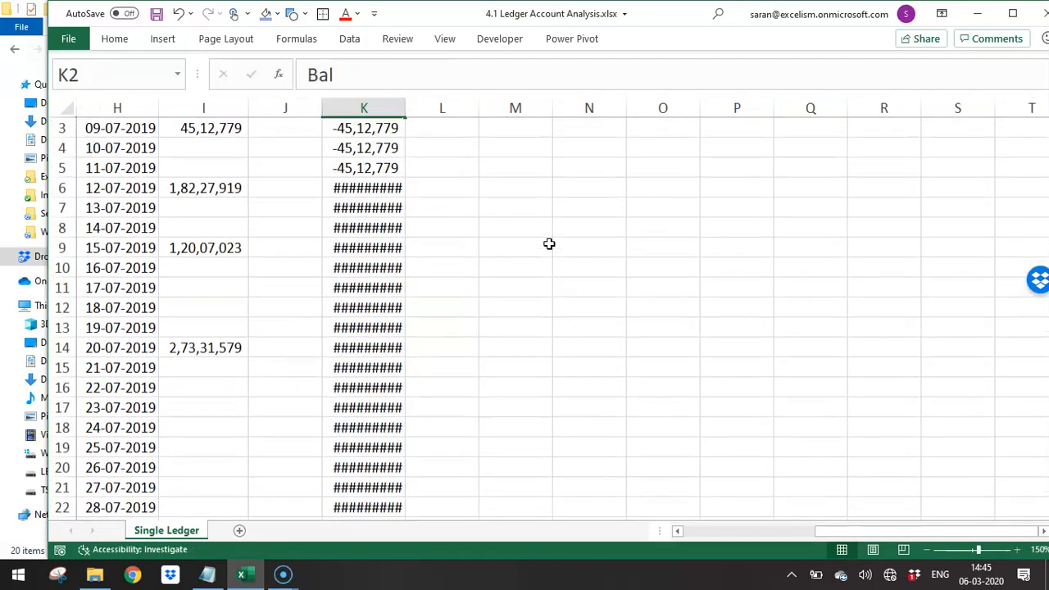
{"action": "key", "text": "Down"}
{"action": "key", "text": "F2"}
{"action": "key", "text": "Escape"}
{"action": "type", "text": "="}
{"action": "key", "text": "Left"}
{"action": "key", "text": "Left"}
{"action": "type", "text": "-"}
{"action": "key", "text": "Left"}
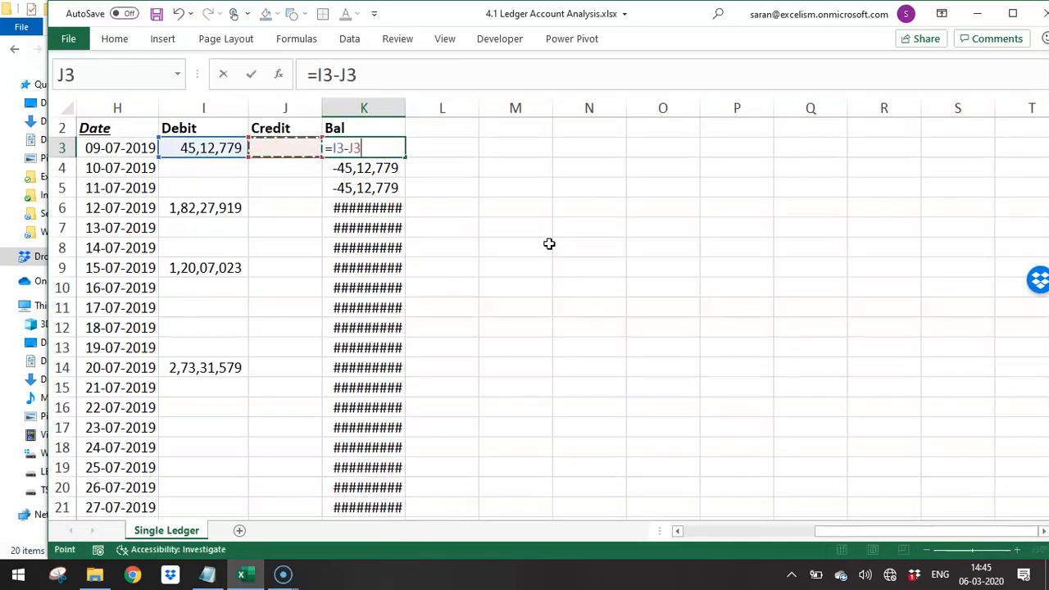
{"action": "key", "text": "ctrl+Return"}
- Replace the running balance formula in K4 with previous balance plus debit minus credit, =K3+I4-J4
{"action": "key", "text": "ctrl+c"}
{"action": "key", "text": "Down"}
{"action": "key", "text": "Up"}
{"action": "key", "text": "Down"}
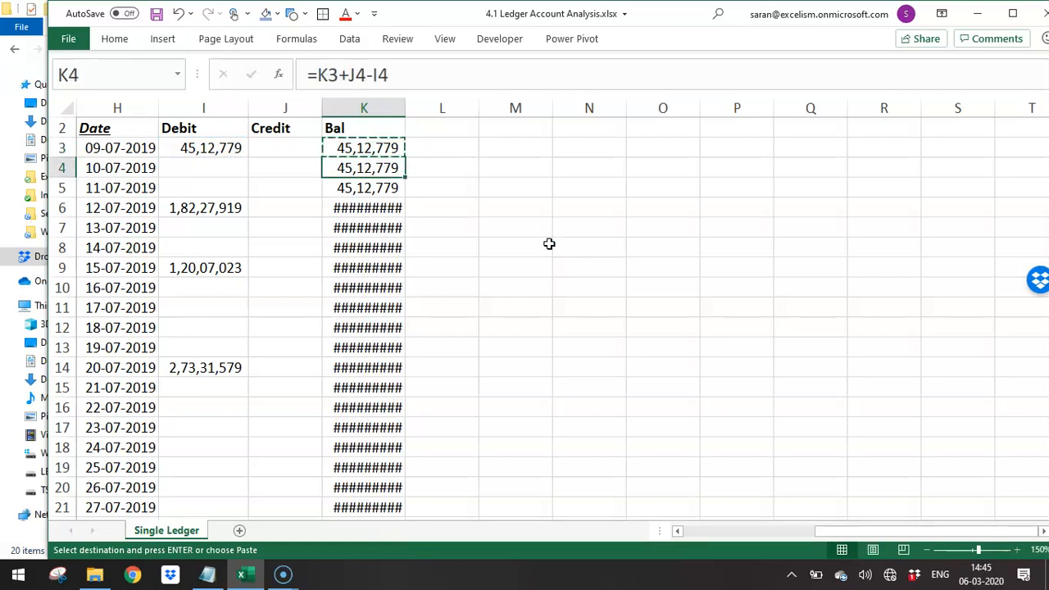
{"action": "type", "text": "="}
{"action": "key", "text": "Up"}
{"action": "type", "text": "+"}
{"action": "key", "text": "Left"}
{"action": "key", "text": "Left"}
{"action": "type", "text": "-"}
{"action": "key", "text": "Left"}
{"action": "key", "text": "Return"}
- Copy the corrected K4 running balance formula over K5:K269
{"action": "key", "text": "Up"}
{"action": "key", "text": "ctrl+c"}
{"action": "key", "text": "Down"}
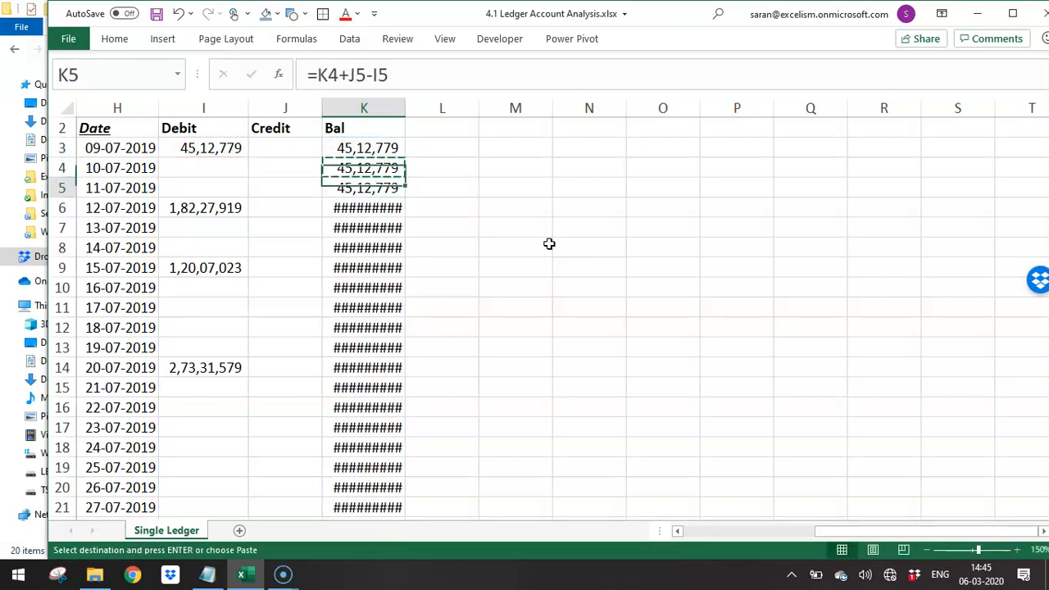
{"action": "key", "text": "ctrl+shift+Down"}
{"action": "key", "text": "Return"}
- Autofit the width of column K to its balances from K3 down
{"action": "key", "text": "Up"}
{"action": "key", "text": "Up"}
{"action": "key", "text": "shift+Up"}
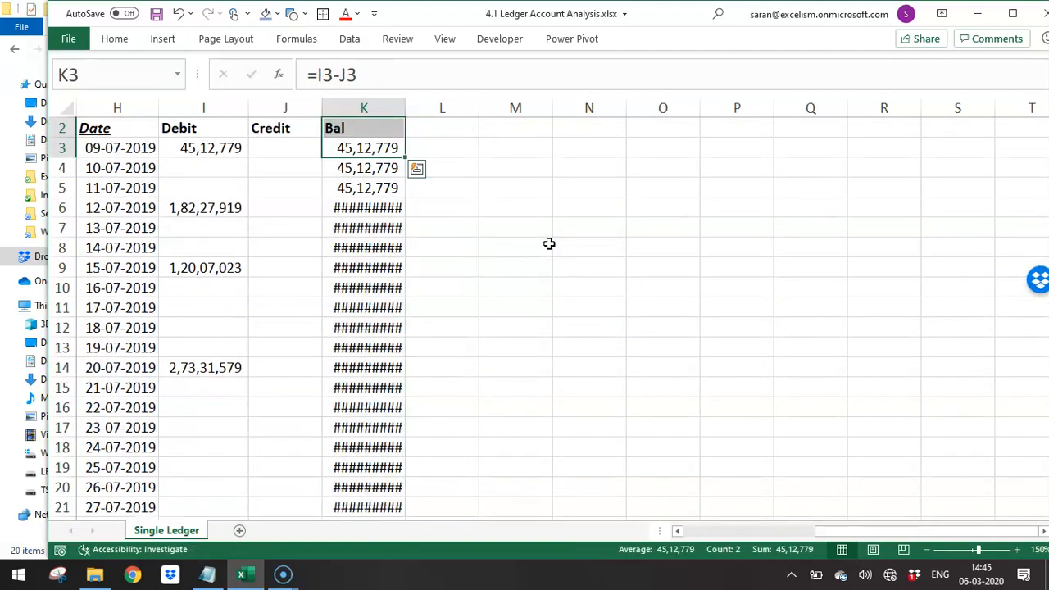
{"action": "key", "text": "shift+Down"}
{"action": "key", "text": "Down"}
{"action": "key", "text": "Up"}
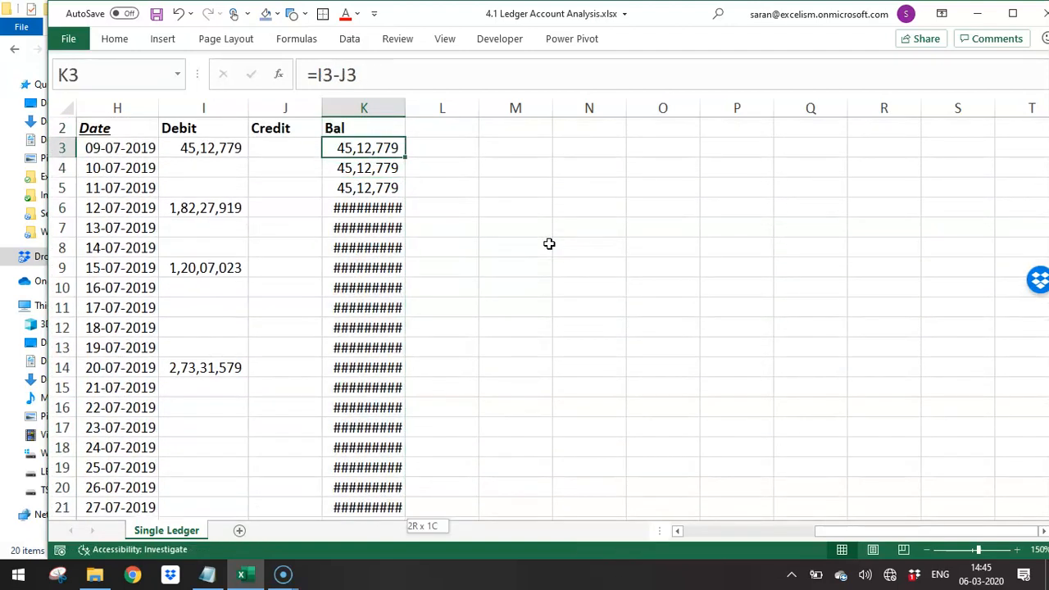
{"action": "key", "text": "ctrl+shift+Down"}
{"action": "key", "text": "alt+o"}
{"action": "key", "text": "c"}
{"action": "key", "text": "a"}
{"action": "key", "text": "Up"}
{"action": "key", "text": "Down"}
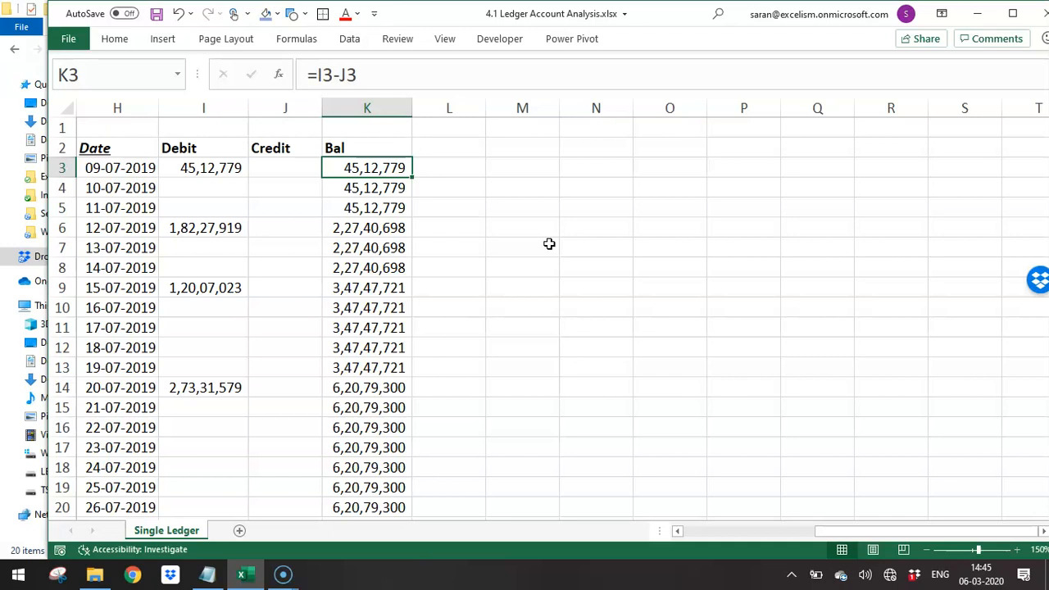
- Enter the limit check =IF(K3>40000000,"Exd","Limit") in L3
{"action": "key", "text": "Right"}
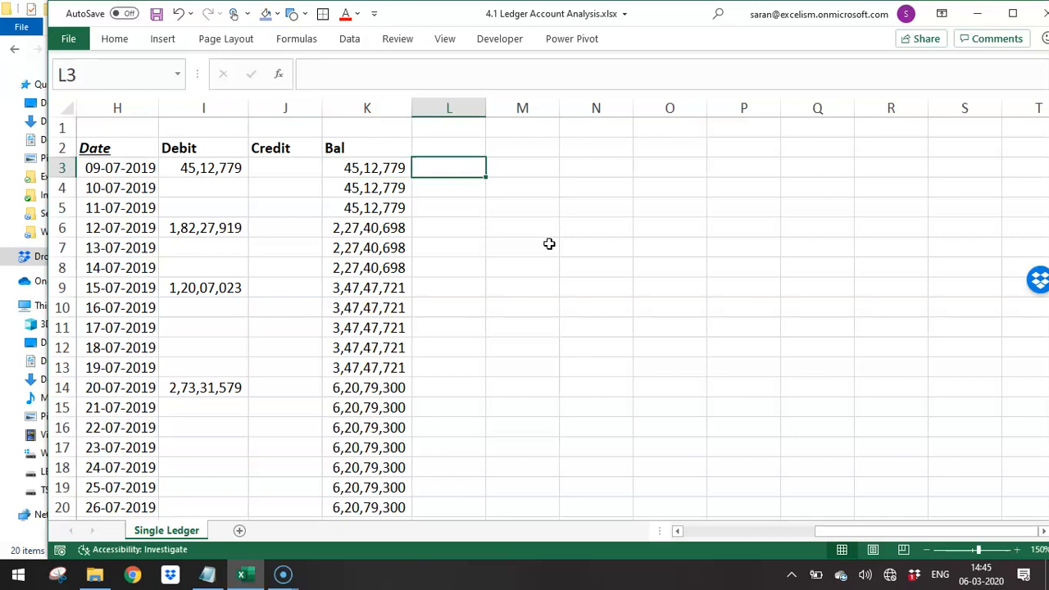
{"action": "type", "text": "=if"}
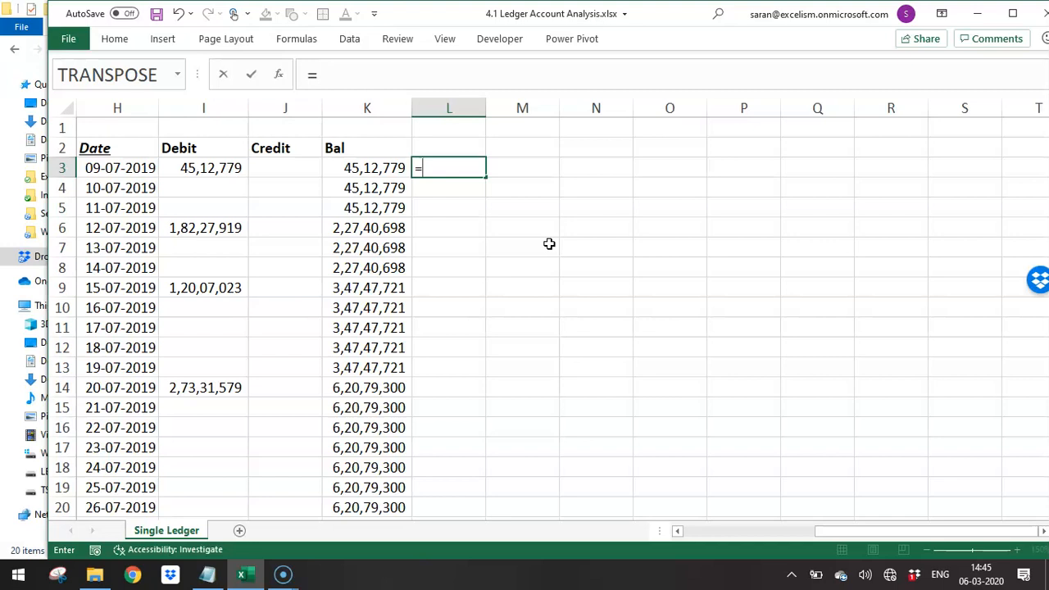
{"action": "key", "text": "Tab"}
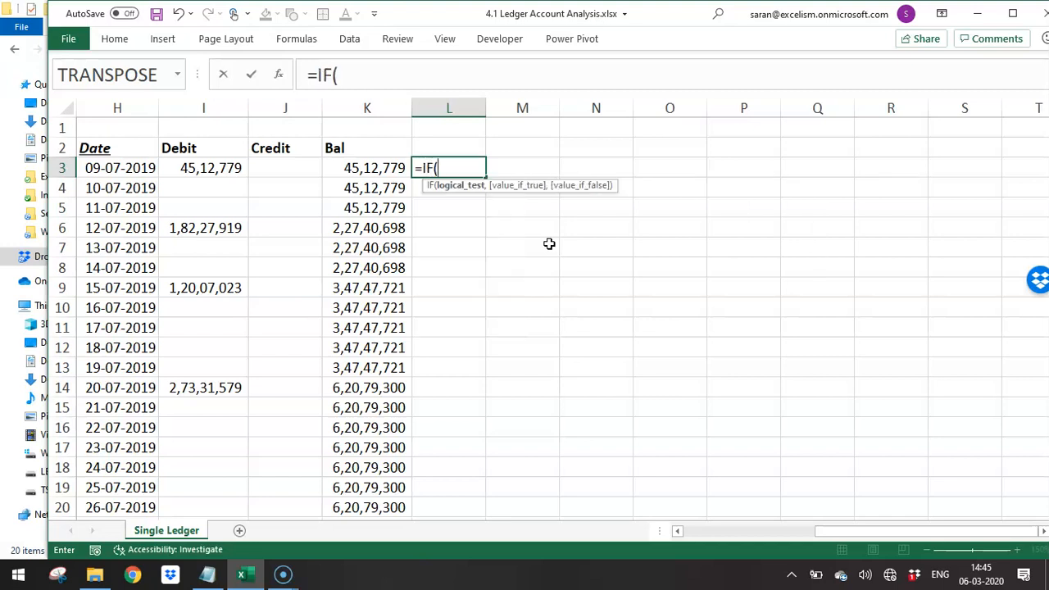
{"action": "key", "text": "Left"}
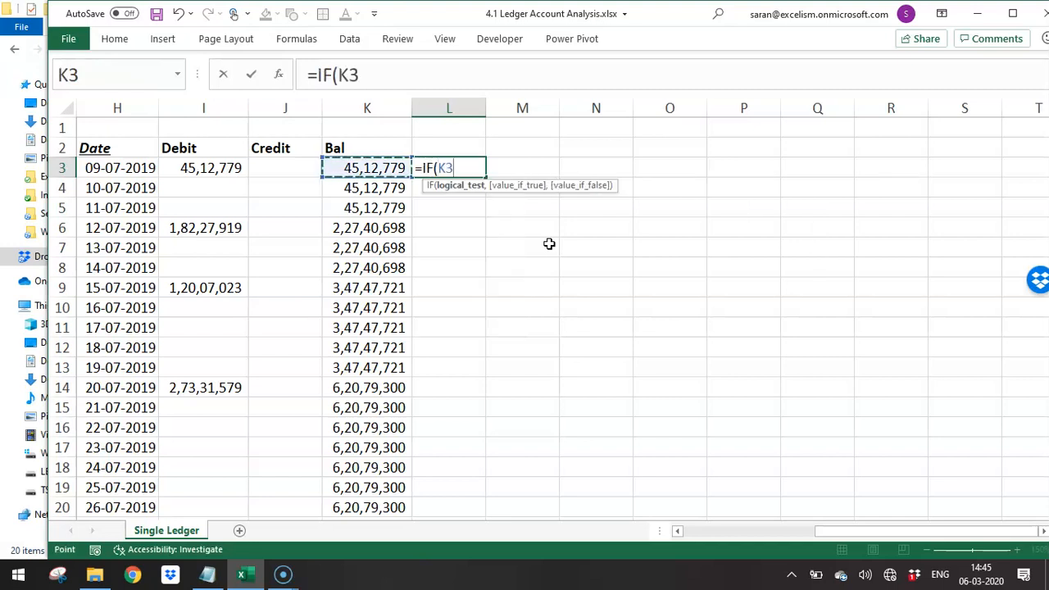
{"action": "type", "text": ">40000000,\"ex"}
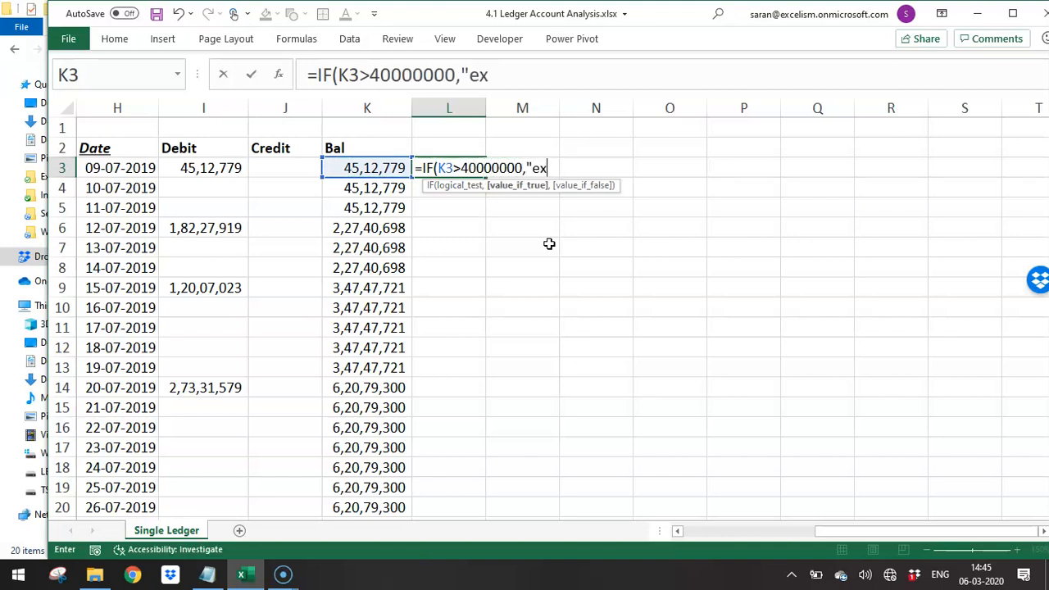
{"action": "type", "text": "d\""}
{"action": "key", "text": "BackSpace"}
{"action": "key", "text": "BackSpace"}
{"action": "key", "text": "BackSpace"}
{"action": "key", "text": "BackSpace"}
{"action": "type", "text": "Exd\",\""}
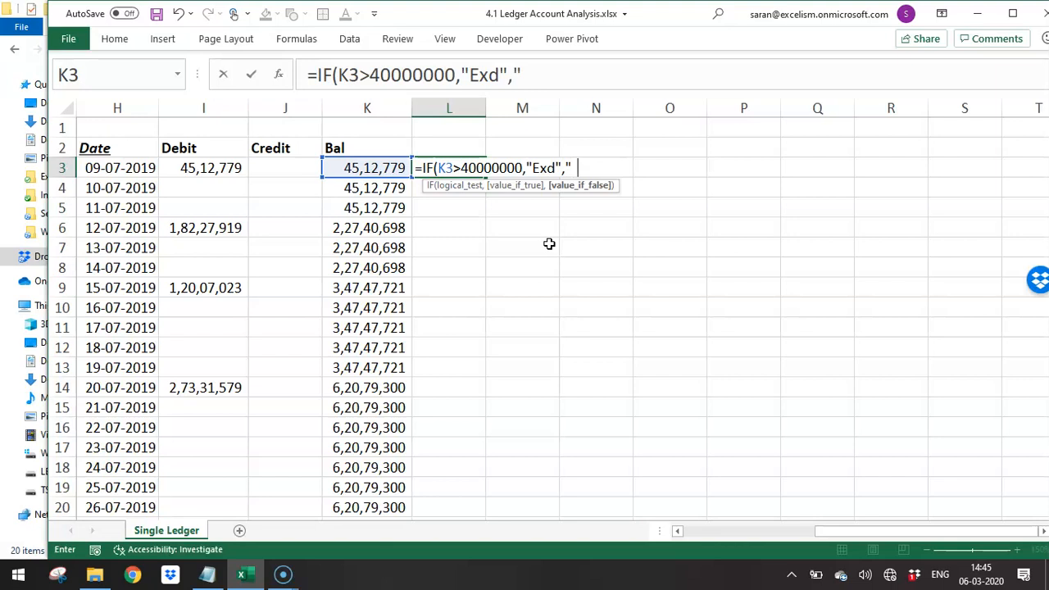
{"action": "type", "text": "Limit\")"}
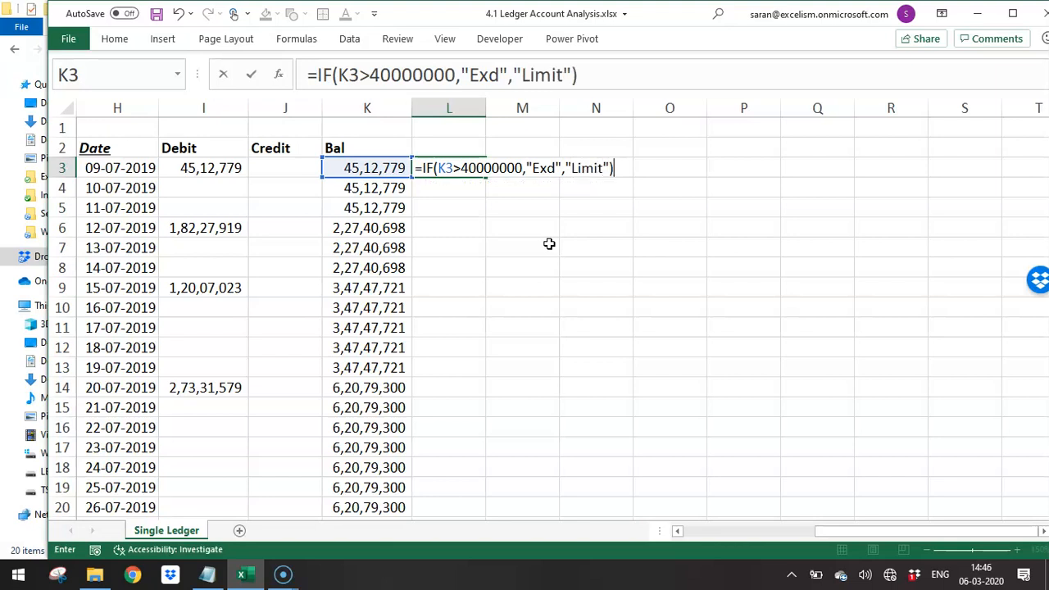
{"action": "key", "text": "Return"}
- Copy the limit check formula from L3 down column L through L269
{"action": "key", "text": "Up"}
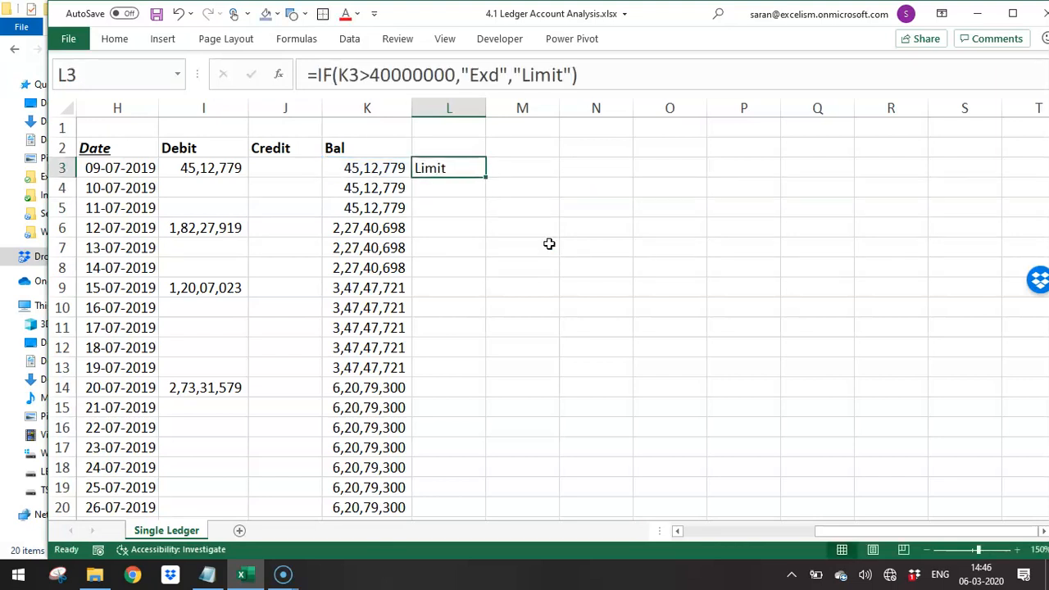
{"action": "key", "text": "ctrl+c"}
{"action": "key", "text": "Left"}
{"action": "key", "text": "ctrl+Down"}
{"action": "key", "text": "Right"}
{"action": "key", "text": "ctrl+shift+Down"}
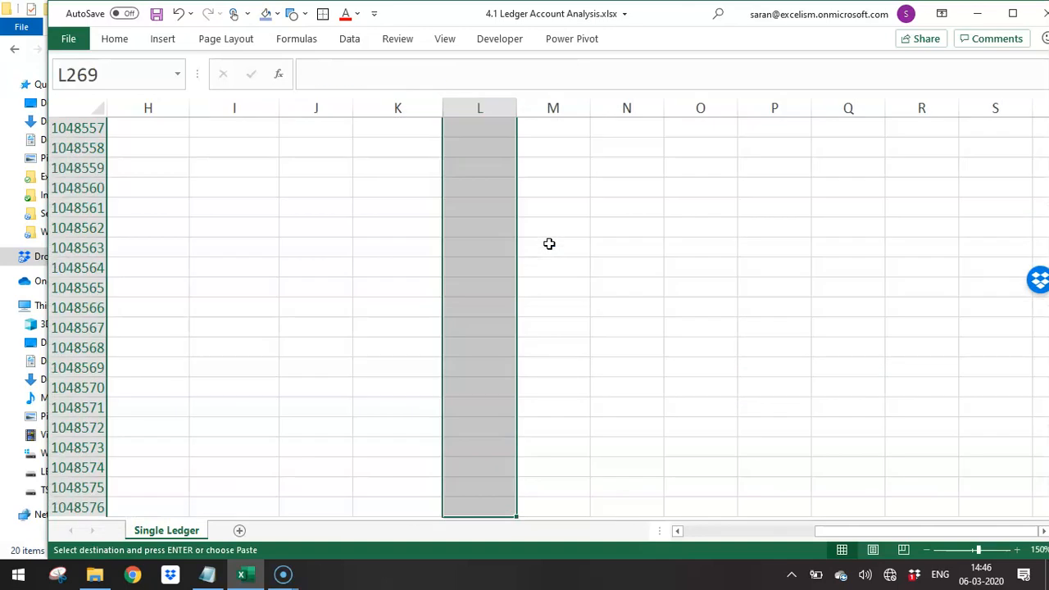
{"action": "key", "text": "ctrl+shift+Up"}
{"action": "key", "text": "Return"}
{"action": "key", "text": "ctrl+Up"}
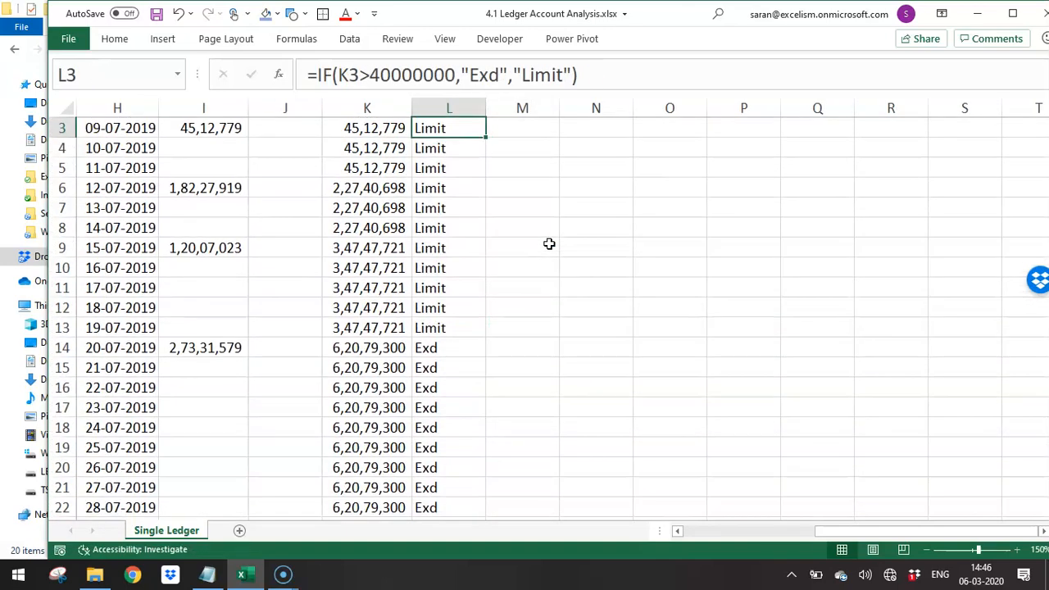
- Check the limit flags in column L against the balances in column K for the first dates
{"action": "key", "text": "Up"}
{"action": "key", "text": "Up"}
{"action": "key", "text": "Down"}
{"action": "key", "text": "Down"}
{"action": "key", "text": "Down"}
{"action": "key", "text": "Down"}
{"action": "key", "text": "Down"}
{"action": "key", "text": "Down"}
{"action": "key", "text": "Down"}
{"action": "key", "text": "Down"}
{"action": "key", "text": "Down"}
{"action": "key", "text": "Down"}
{"action": "key", "text": "Down"}
{"action": "key", "text": "Down"}
{"action": "key", "text": "Down"}
{"action": "key", "text": "Down"}
{"action": "key", "text": "Down"}
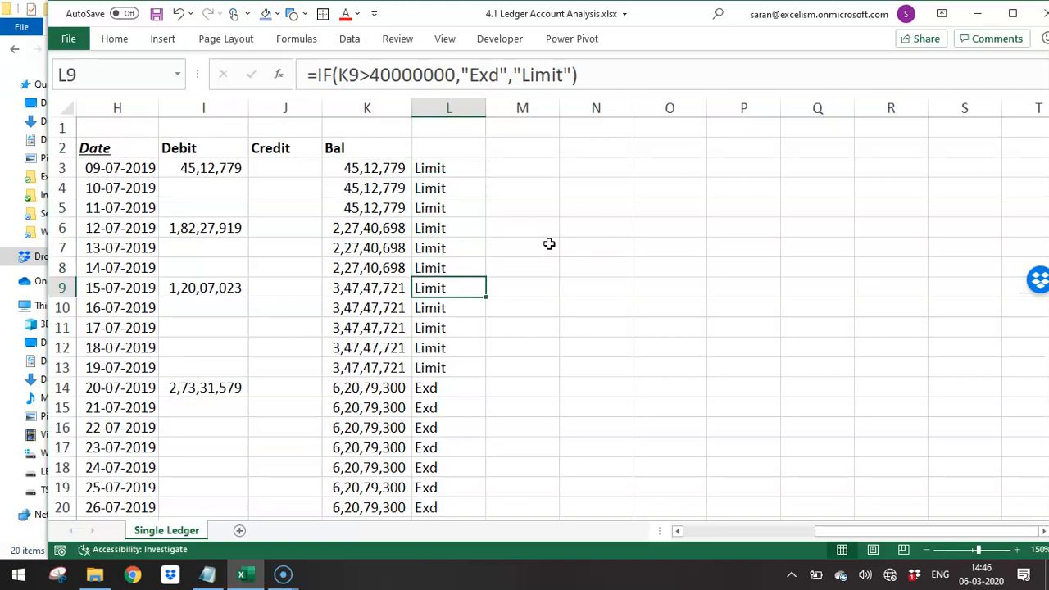
{"action": "key", "text": "ctrl+Up"}
{"action": "key", "text": "Down"}
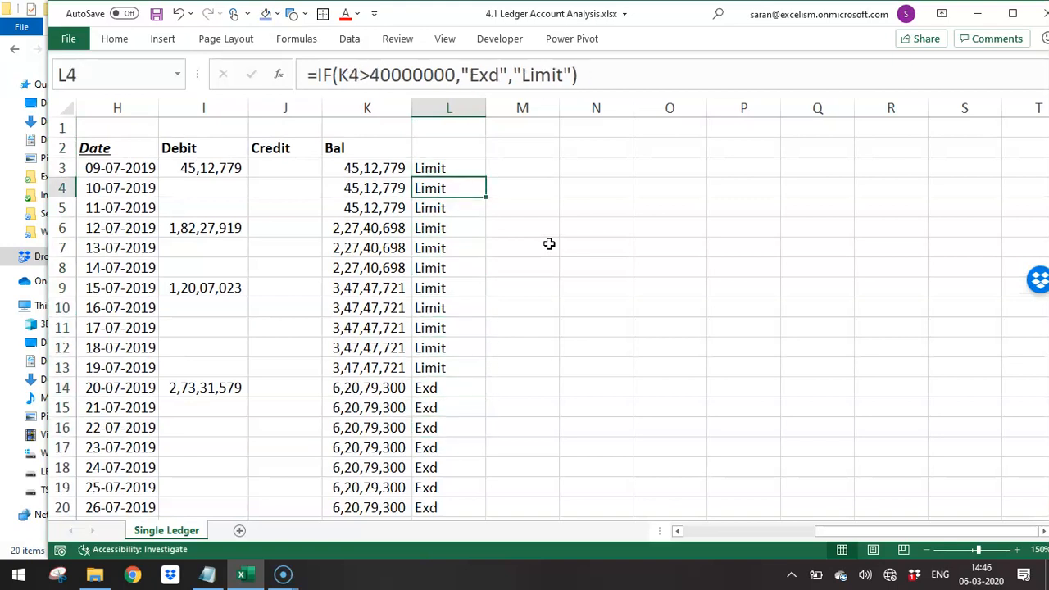
- Enter a running counter of consecutive days over the limit in M3, =IF(L3="Limit",0,M2+1)
{"action": "key", "text": "Up"}
{"action": "key", "text": "Right"}
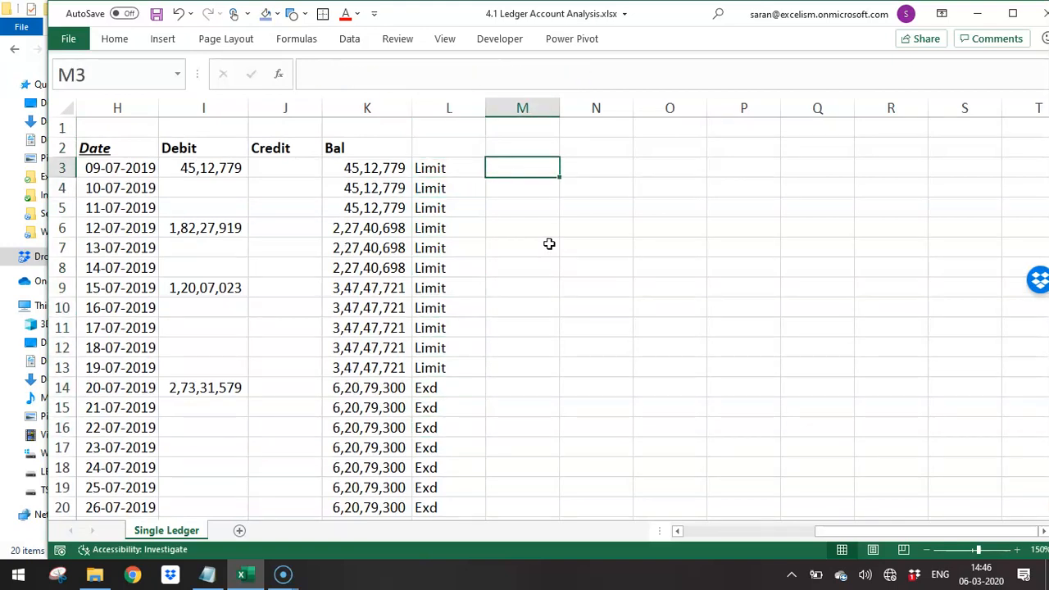
{"action": "type", "text": "="}
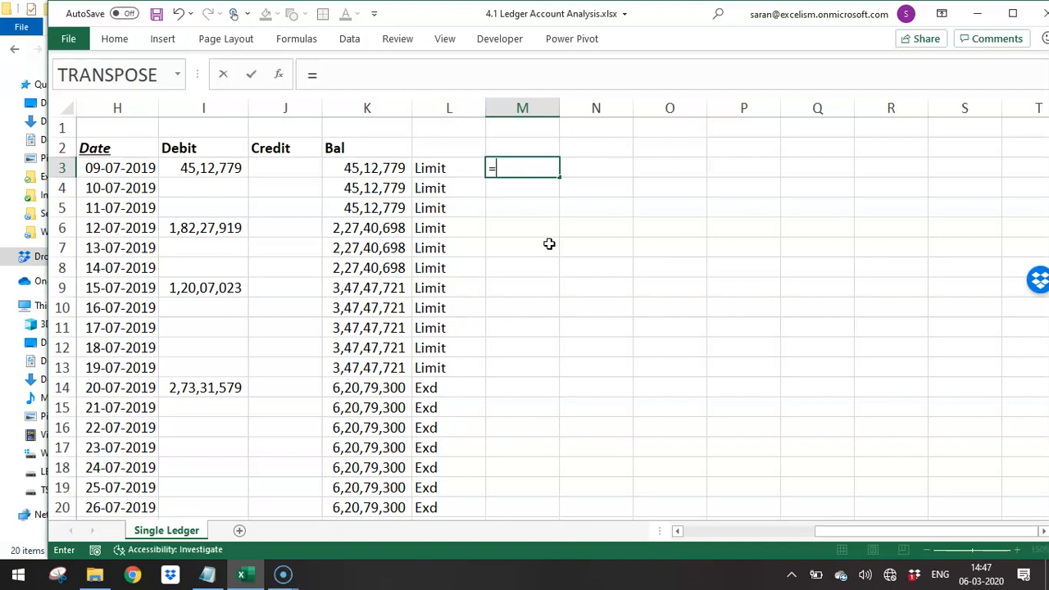
{"action": "type", "text": "IF("}
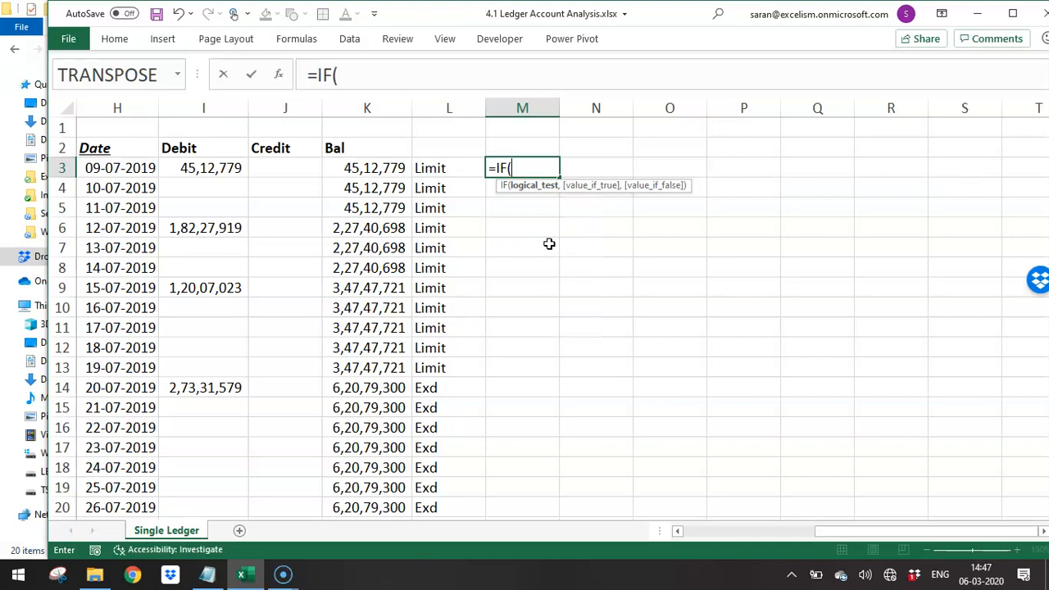
{"action": "key", "text": "Left"}
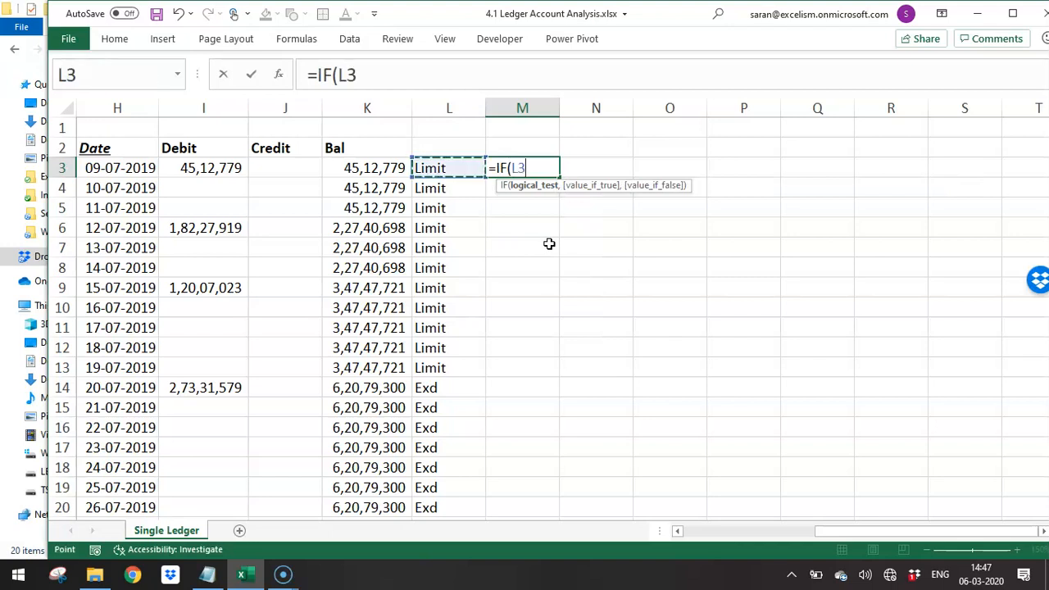
{"action": "type", "text": "=\"Li"}
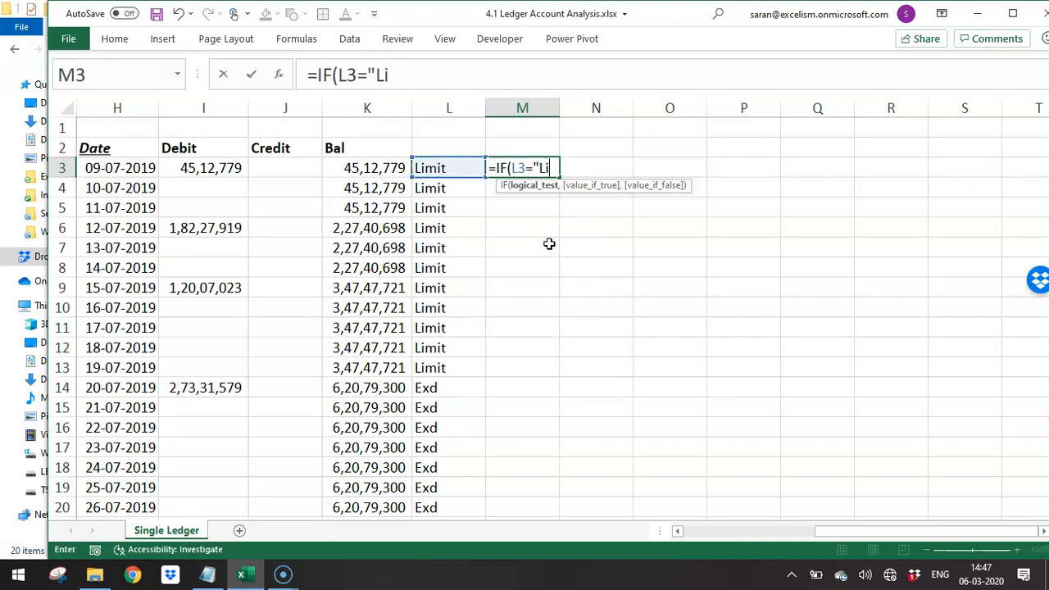
{"action": "type", "text": "mit\",0,"}
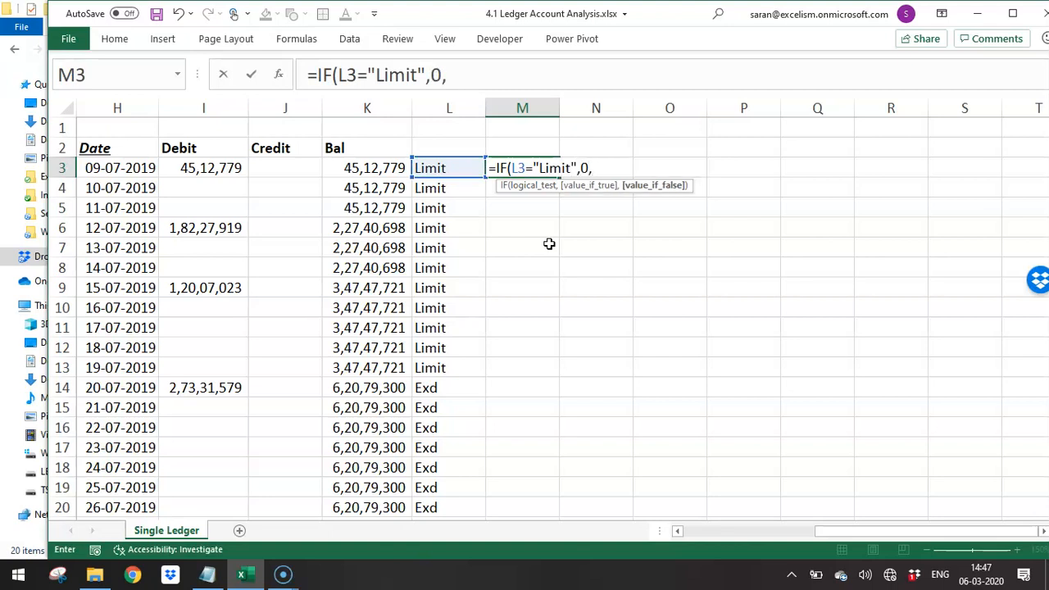
{"action": "key", "text": "Up"}
{"action": "type", "text": "+1"}
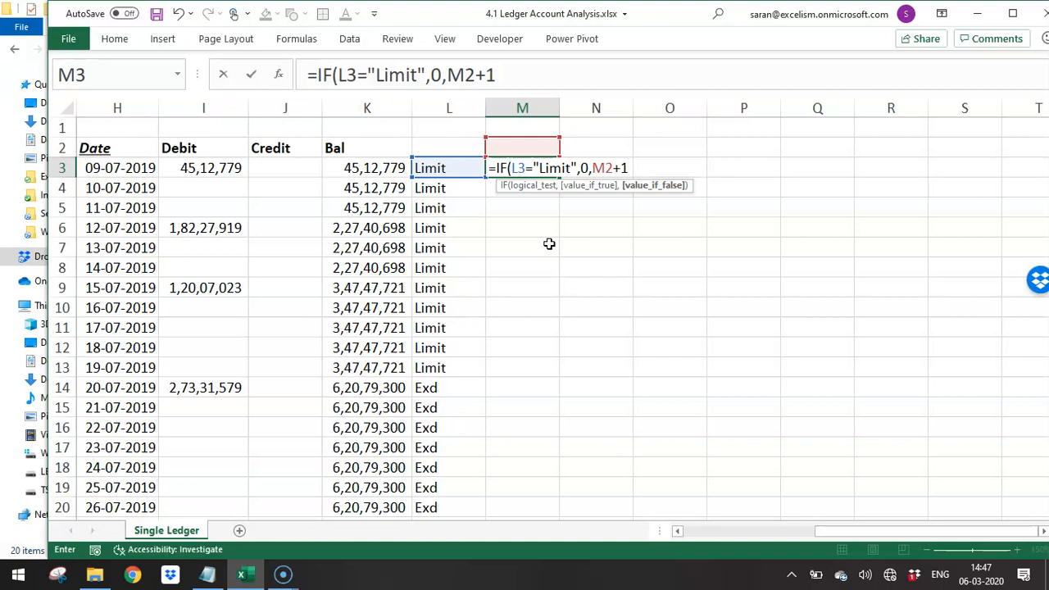
{"action": "key", "text": "Return"}
- Copy the day counter formula from M3 to M4:M13, the remaining rows before the first Exd day
{"action": "key", "text": "Up"}
{"action": "key", "text": "ctrl+c"}
{"action": "key", "text": "Left"}
{"action": "key", "text": "Right"}
{"action": "key", "text": "Down"}
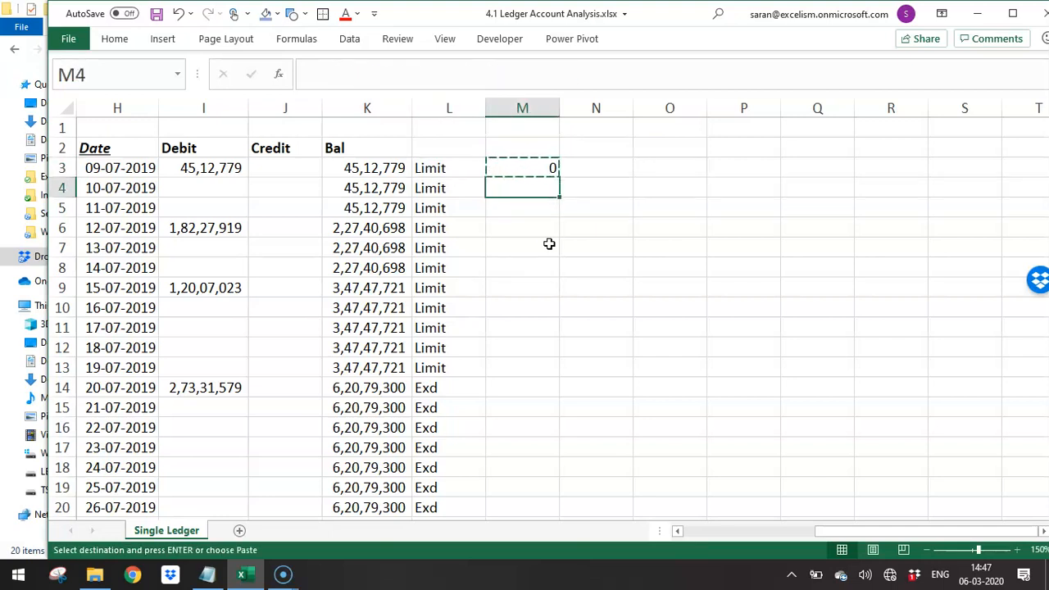
{"action": "key", "text": "Return"}
{"action": "key", "text": "ctrl+c"}
{"action": "key", "text": "Down"}
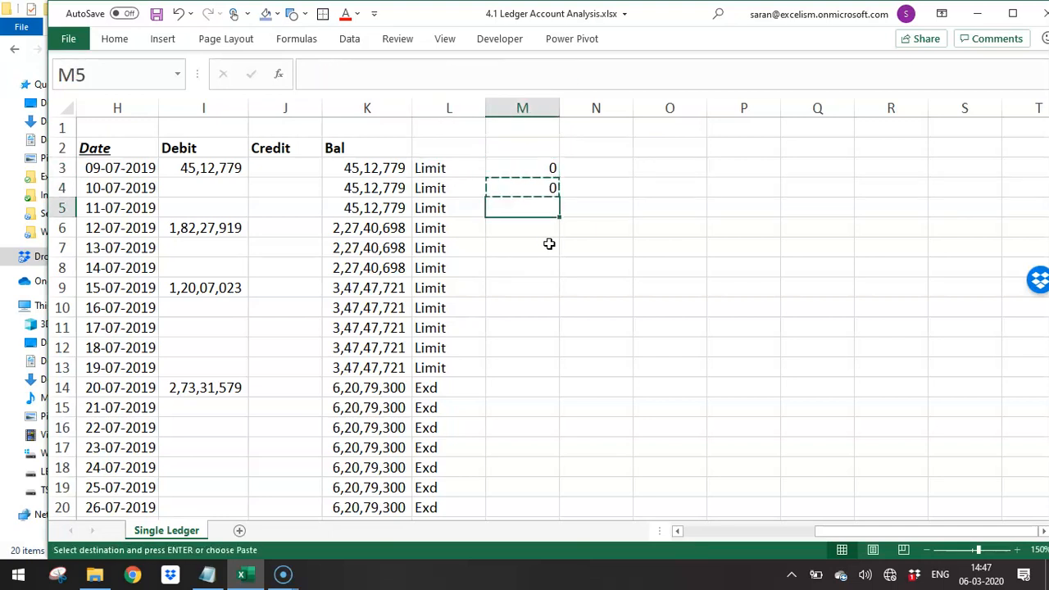
{"action": "key", "text": "shift+Down"}
{"action": "key", "text": "shift+Down"}
{"action": "key", "text": "shift+Down"}
{"action": "key", "text": "shift+Down"}
{"action": "key", "text": "shift+Down"}
{"action": "key", "text": "shift+Down"}
{"action": "key", "text": "shift+Down"}
{"action": "key", "text": "shift+Down"}
{"action": "key", "text": "ctrl+v"}
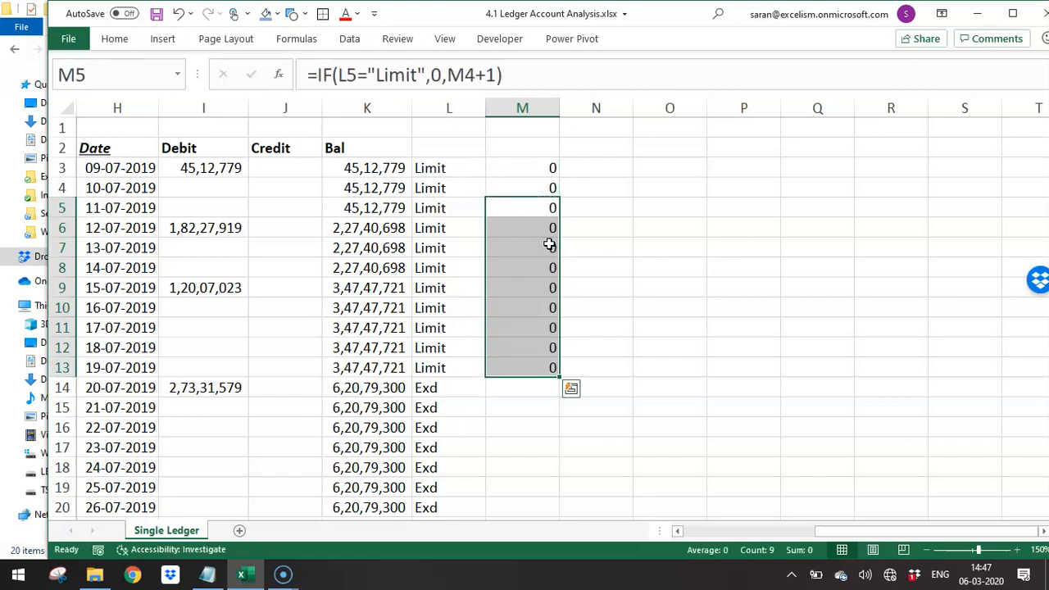
- Extend the day counter formula from M13 to M14, the first row flagged Exd
{"action": "key", "text": "ctrl+Down"}
{"action": "key", "text": "ctrl+c"}
{"action": "key", "text": "Down"}
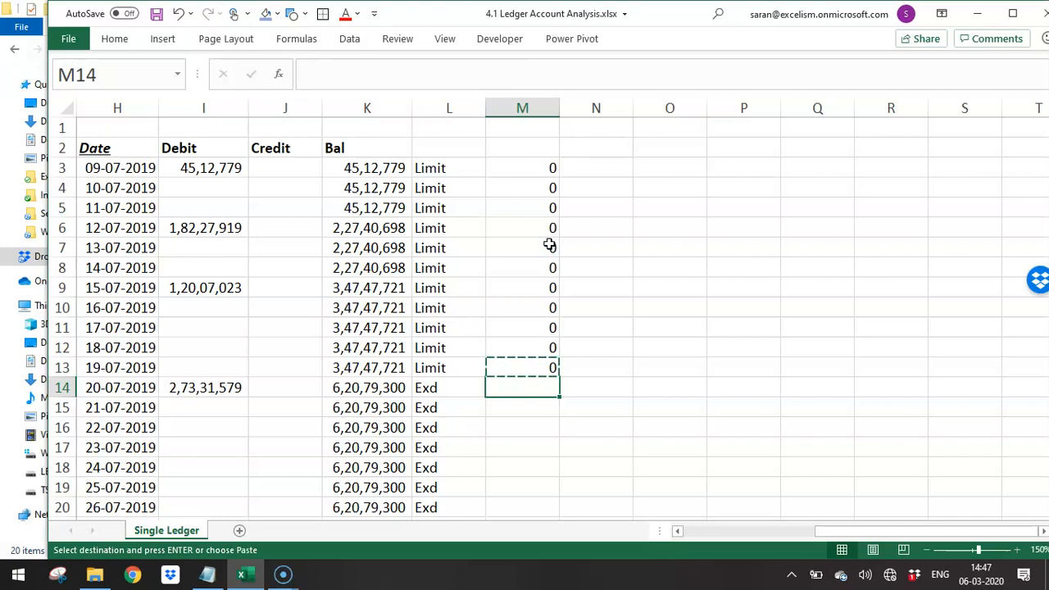
{"action": "key", "text": "Return"}
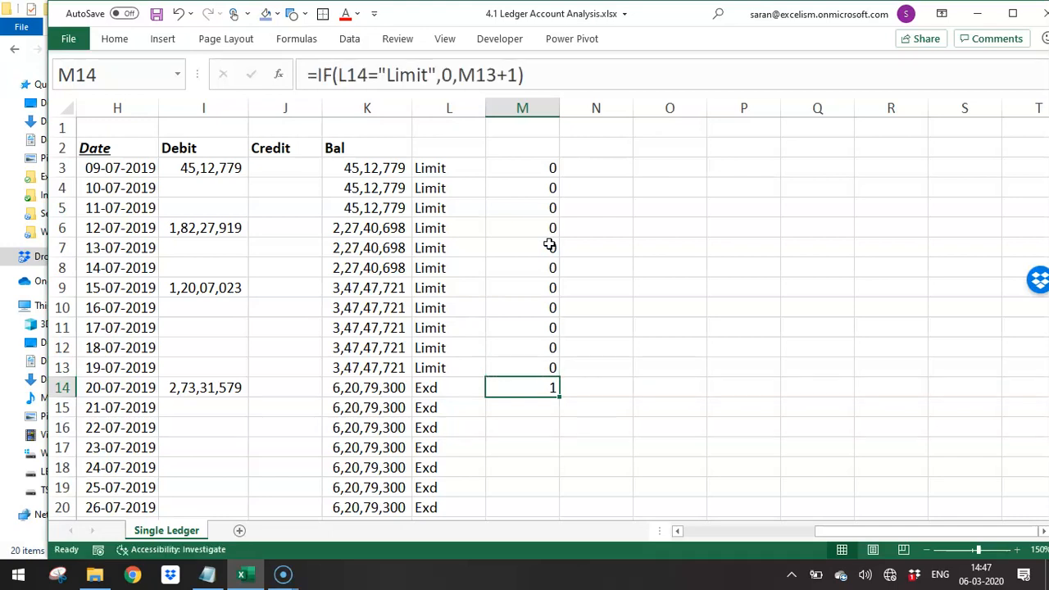
- Copy the day counter formula from M14 down through M269
{"action": "key", "text": "Left"}
{"action": "key", "text": "ctrl+c"}
{"action": "key", "text": "ctrl+Down"}
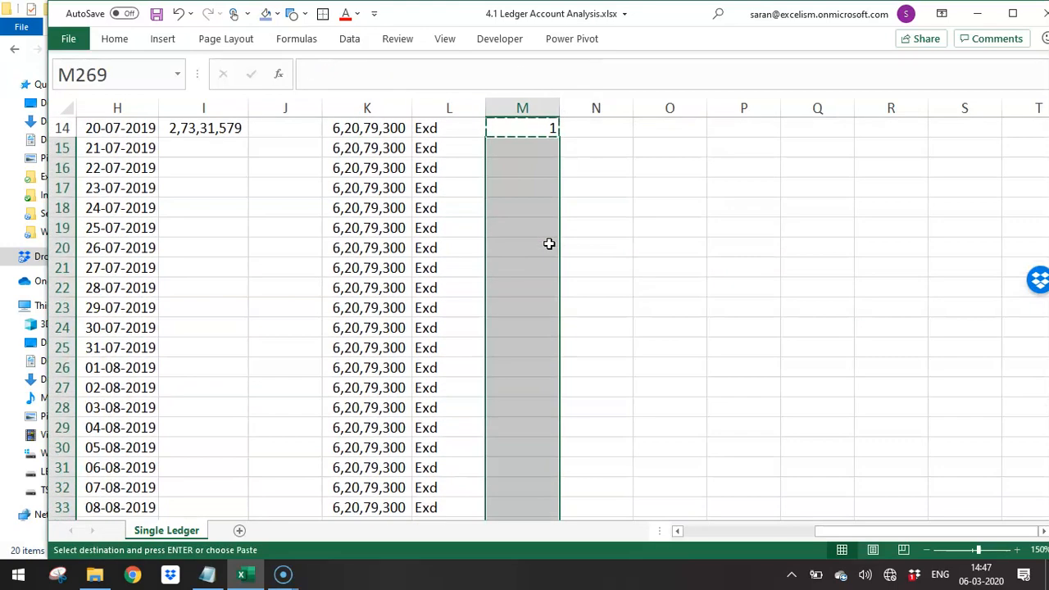
{"action": "key", "text": "Return"}
{"action": "key", "text": "ctrl+Up"}
{"action": "key", "text": "Up"}
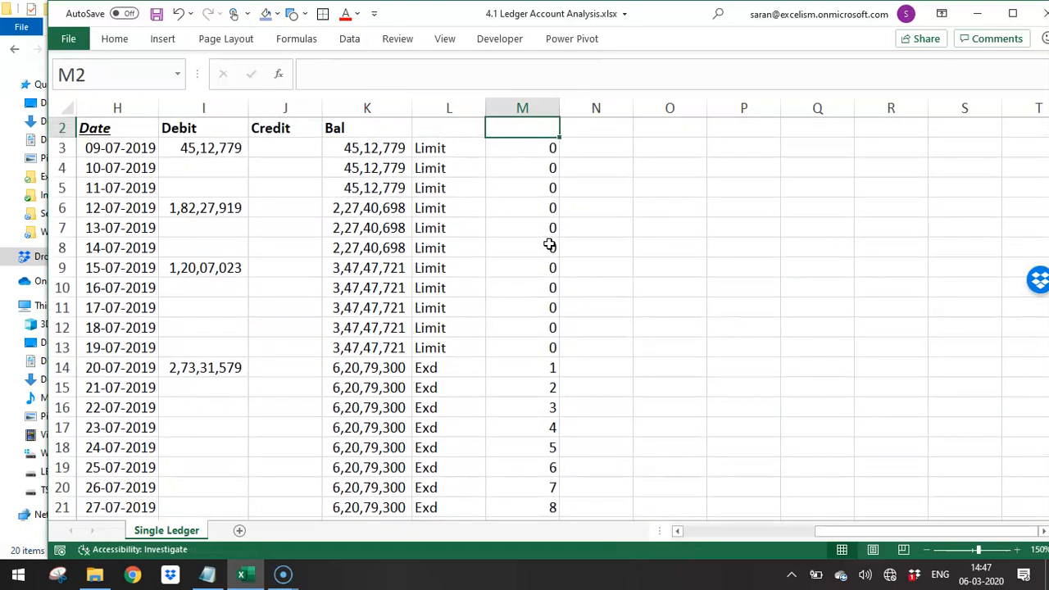
- Add the column headings L/E in L2 and OOO in M2
{"action": "key", "text": "Up"}
{"action": "key", "text": "Left"}
{"action": "key", "text": "Down"}
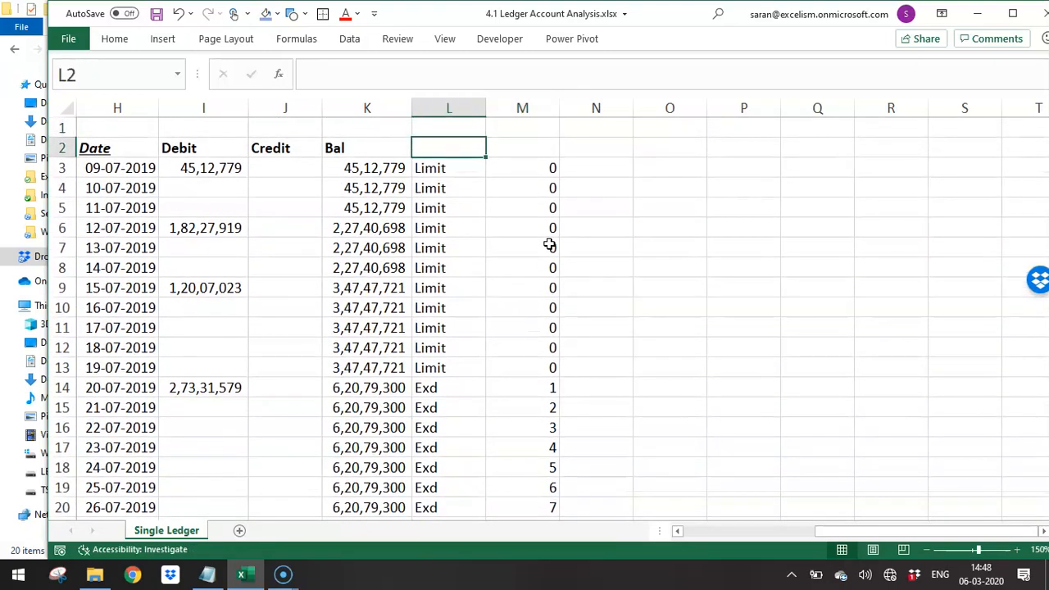
{"action": "type", "text": "L/E"}
{"action": "key", "text": "Tab"}
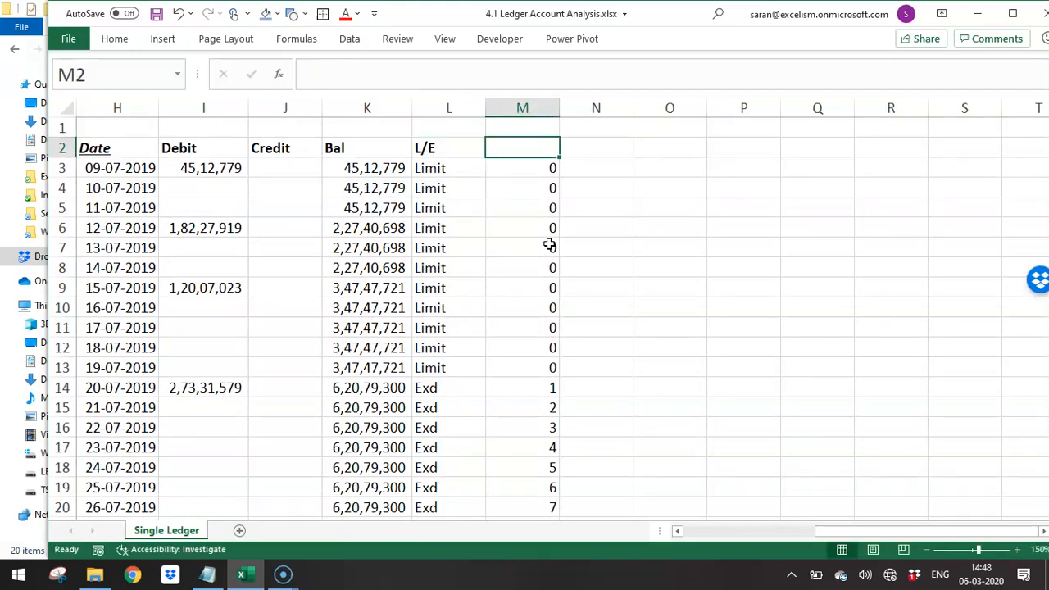
{"action": "key", "text": "Down"}
{"action": "key", "text": "Up"}
{"action": "type", "text": "N"}
{"action": "key", "text": "BackSpace"}
{"action": "type", "text": "OOO"}
{"action": "key", "text": "Return"}
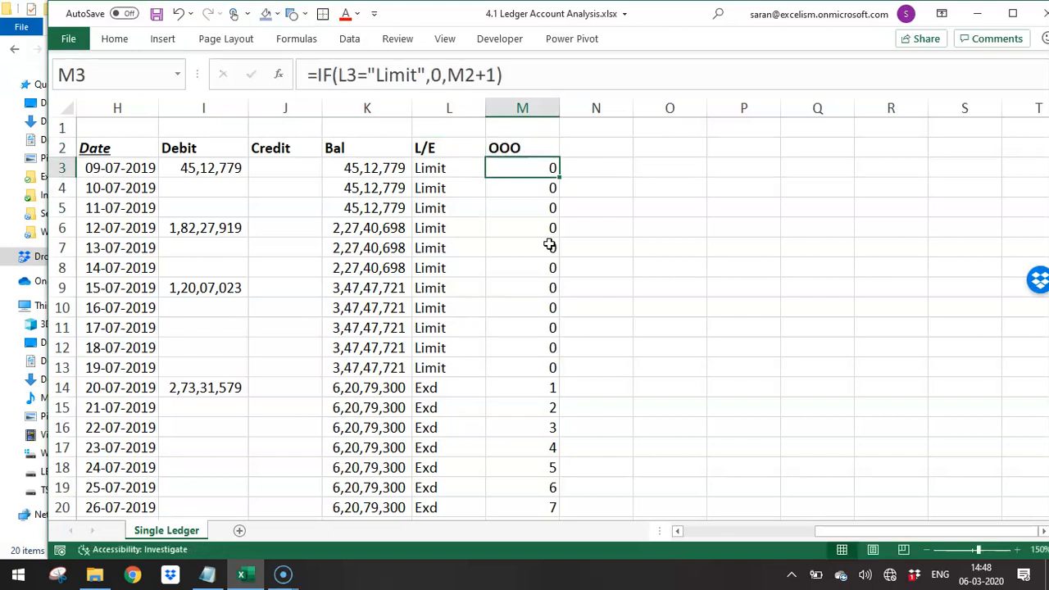
- Underline all the table headings in H2:M2
{"action": "key", "text": "Up"}
{"action": "key", "text": "ctrl+shift+Left"}
{"action": "key", "text": "ctrl+u"}
{"action": "key", "text": "ctrl+u"}
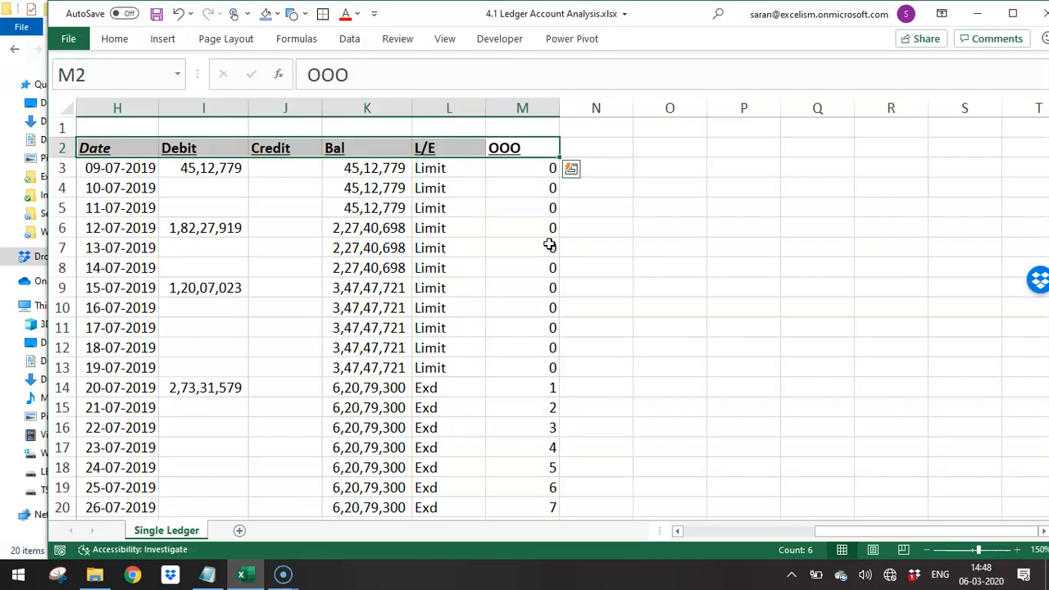
- Add AutoFilter to the daily table in columns H to M with row 2 as the header row
{"action": "key", "text": "ctrl+shift+Down"}
{"action": "key", "text": "alt+d"}
{"action": "key", "text": "f"}
{"action": "key", "text": "f"}
{"action": "key", "text": "Down"}
{"action": "key", "text": "Up"}
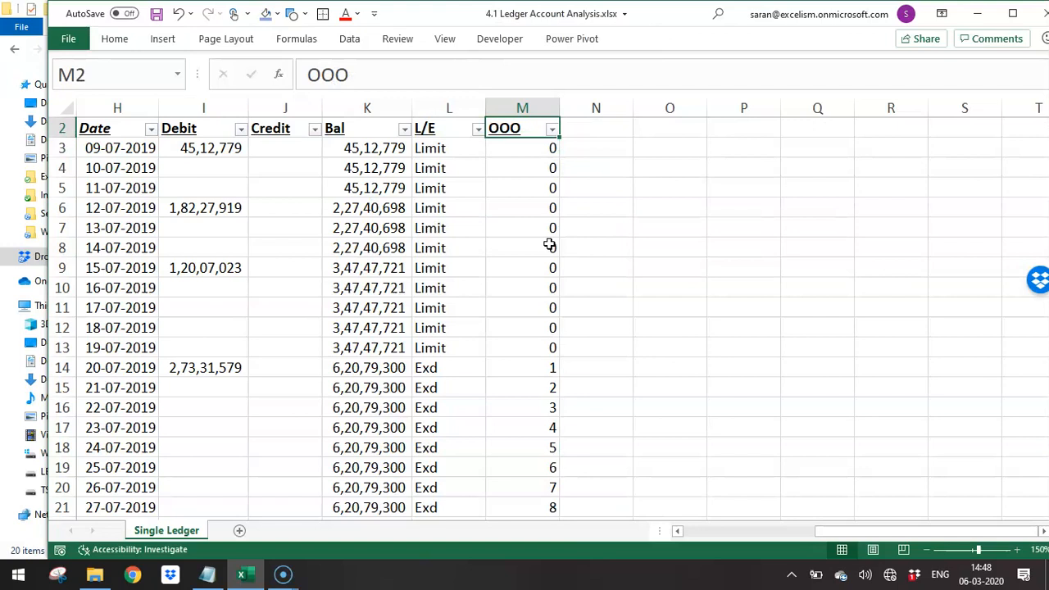
- Filter the OOO column to show only its highest value, 88
{"action": "key", "text": "alt+Down"}
{"action": "key", "text": "space"}
{"action": "key", "text": "7"}
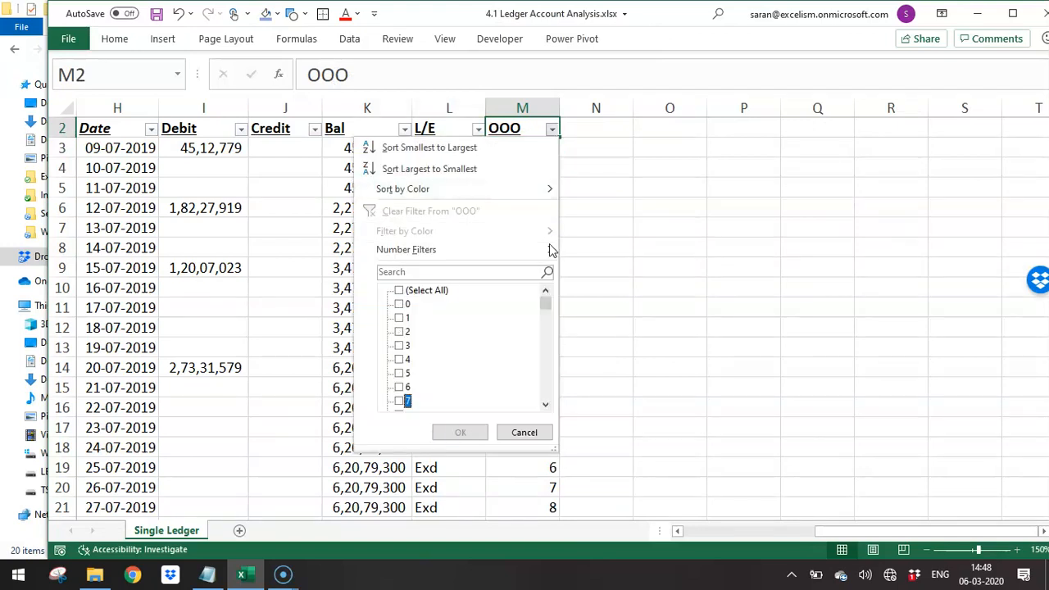
{"action": "key", "text": "End"}
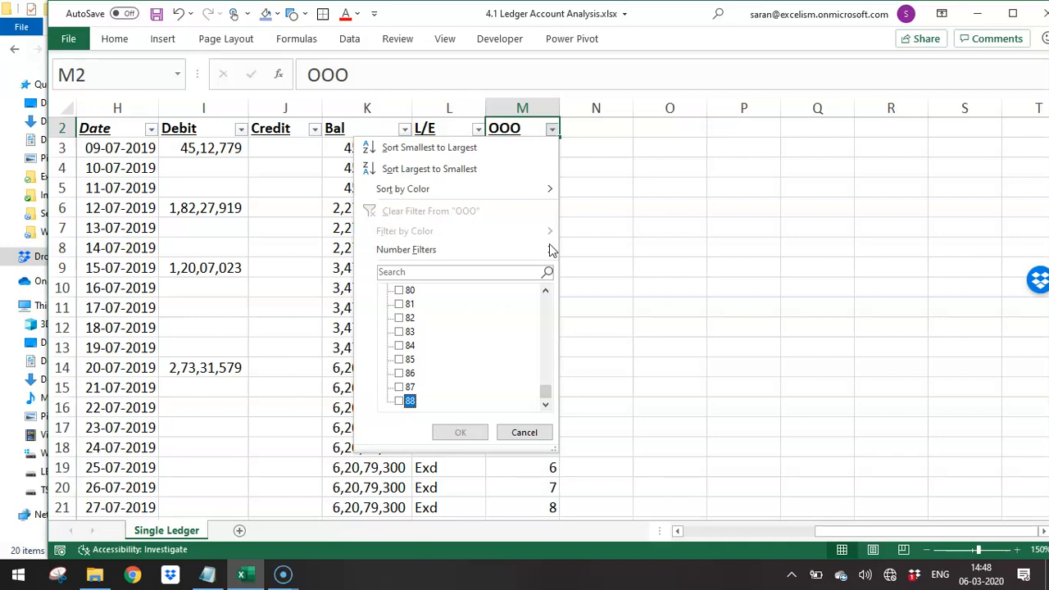
{"action": "key", "text": "space"}
{"action": "key", "text": "Return"}
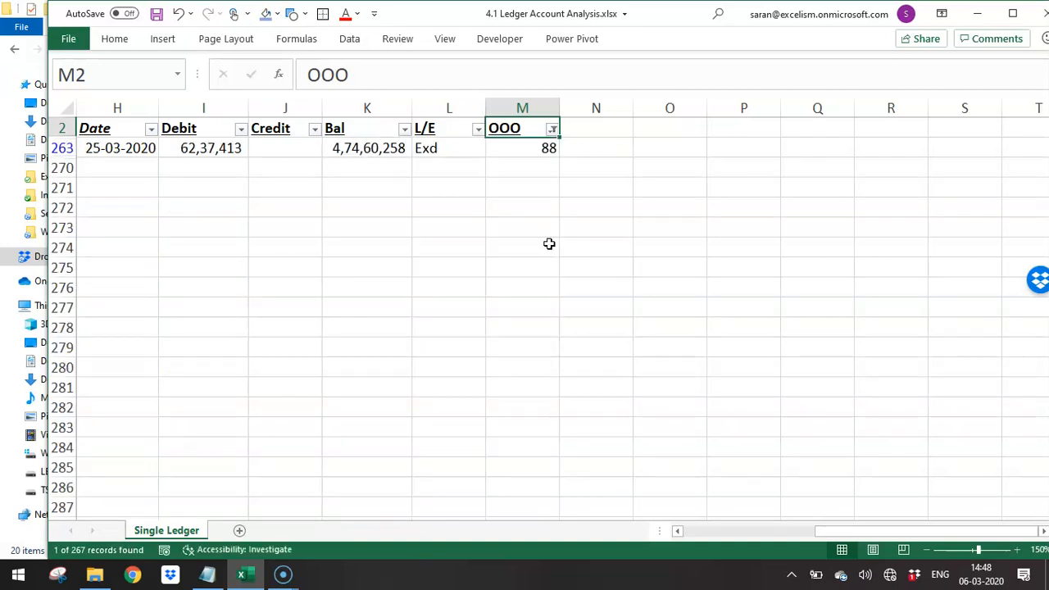
{"action": "key", "text": "Down"}
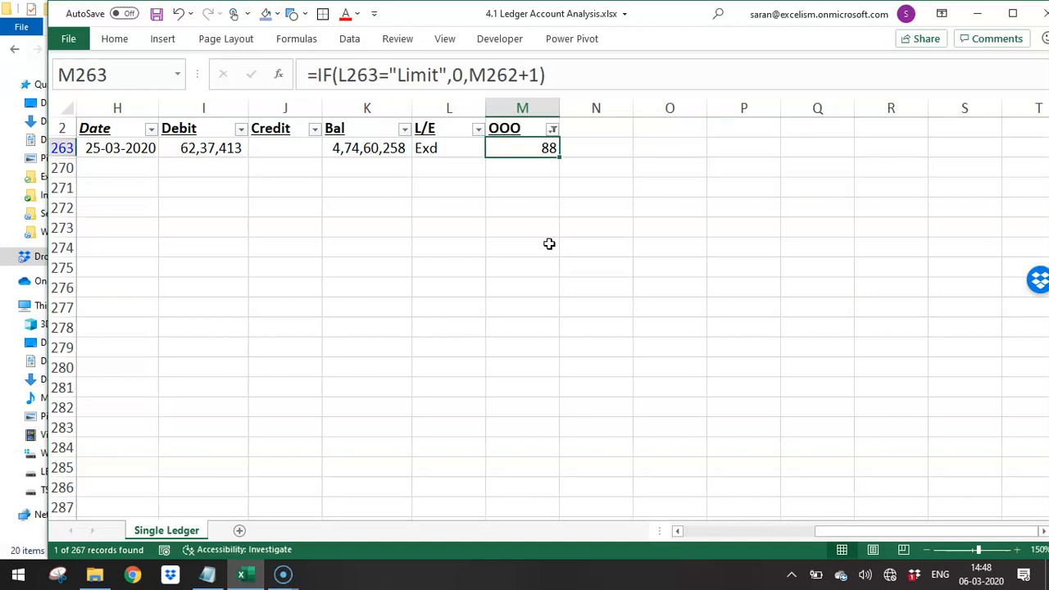
- Clear the OOO filter so all table records show again
{"action": "key", "text": "Up"}
{"action": "key", "text": "alt+d"}
{"action": "key", "text": "f"}
{"action": "key", "text": "s"}
- Follow the OOO day counter down column M to the rows around 14-10-2019
{"action": "key", "text": "Down"}
{"action": "key", "text": "Down"}
{"action": "key", "text": "Down"}
{"action": "key", "text": "Down"}
{"action": "key", "text": "Down"}
{"action": "key", "text": "Down"}
{"action": "key", "text": "Down"}
{"action": "key", "text": "Down"}
{"action": "key", "text": "Down"}
{"action": "key", "text": "Down"}
{"action": "key", "text": "Down"}
{"action": "key", "text": "Down"}
{"action": "key", "text": "Down"}
{"action": "key", "text": "Down"}
{"action": "key", "text": "Down"}
{"action": "key", "text": "Down"}
{"action": "key", "text": "Down"}
{"action": "key", "text": "Down"}
{"action": "key", "text": "Down"}
{"action": "key", "text": "Down"}
{"action": "key", "text": "Down"}
{"action": "key", "text": "Down"}
{"action": "key", "text": "Down"}
{"action": "key", "text": "Right"}
{"action": "key", "text": "Left"}
{"action": "key", "text": "Down"}
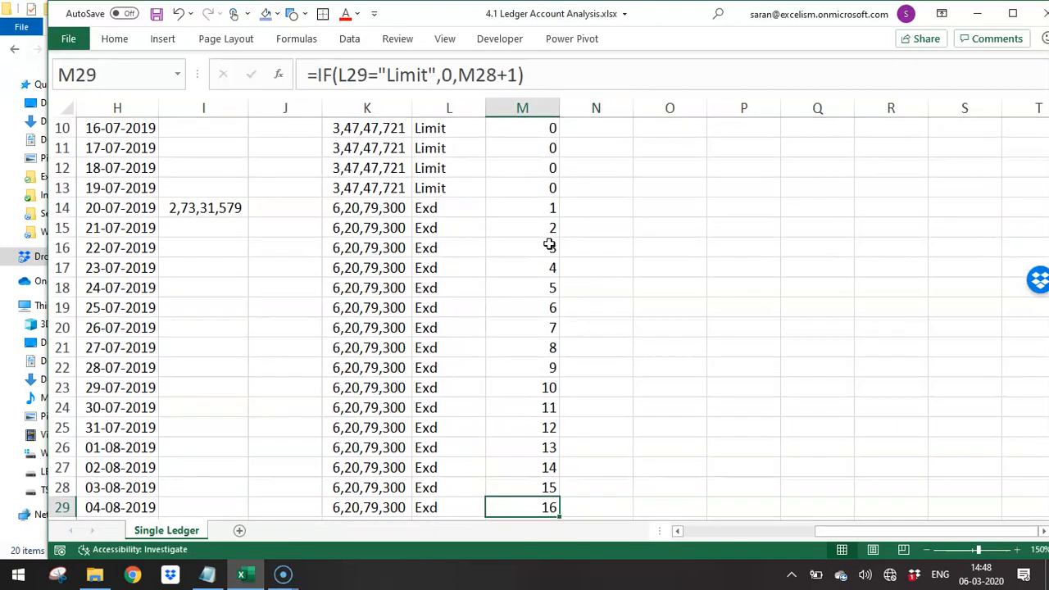
{"action": "key", "text": "Down"}
{"action": "key", "text": "Down"}
{"action": "key", "text": "Down"}
{"action": "key", "text": "Down"}
{"action": "key", "text": "Down"}
{"action": "key", "text": "Down"}
{"action": "key", "text": "Down"}
{"action": "key", "text": "Down"}
{"action": "key", "text": "Down"}
{"action": "key", "text": "Down"}
{"action": "key", "text": "Down"}
{"action": "key", "text": "Down"}
{"action": "key", "text": "Down"}
{"action": "key", "text": "Down"}
{"action": "key", "text": "Down"}
{"action": "key", "text": "Down"}
{"action": "key", "text": "Down"}
{"action": "key", "text": "Down"}
{"action": "key", "text": "Down"}
{"action": "key", "text": "Down"}
{"action": "key", "text": "Down"}
{"action": "key", "text": "Down"}
{"action": "key", "text": "Down"}
{"action": "key", "text": "Down"}
{"action": "key", "text": "Down"}
{"action": "key", "text": "Down"}
{"action": "key", "text": "Down"}
{"action": "key", "text": "Down"}
{"action": "key", "text": "Down"}
{"action": "key", "text": "Down"}
{"action": "key", "text": "Down"}
{"action": "key", "text": "Down"}
{"action": "key", "text": "Down"}
{"action": "key", "text": "Down"}
{"action": "key", "text": "Down"}
{"action": "key", "text": "Down"}
{"action": "key", "text": "Down"}
{"action": "key", "text": "Down"}
{"action": "key", "text": "Down"}
{"action": "key", "text": "Down"}
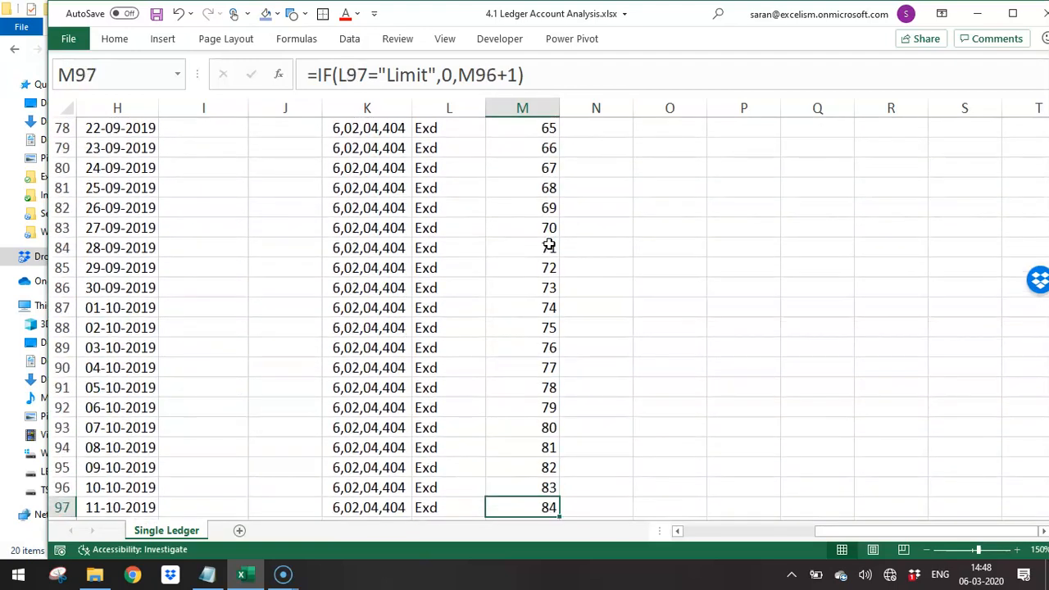
{"action": "key", "text": "Down"}
{"action": "key", "text": "Down"}
{"action": "key", "text": "Down"}
{"action": "key", "text": "Down"}
{"action": "key", "text": "Down"}
{"action": "key", "text": "Up"}
- Autofit the width of column J to the credit amount in J100
{"action": "key", "text": "Left"}
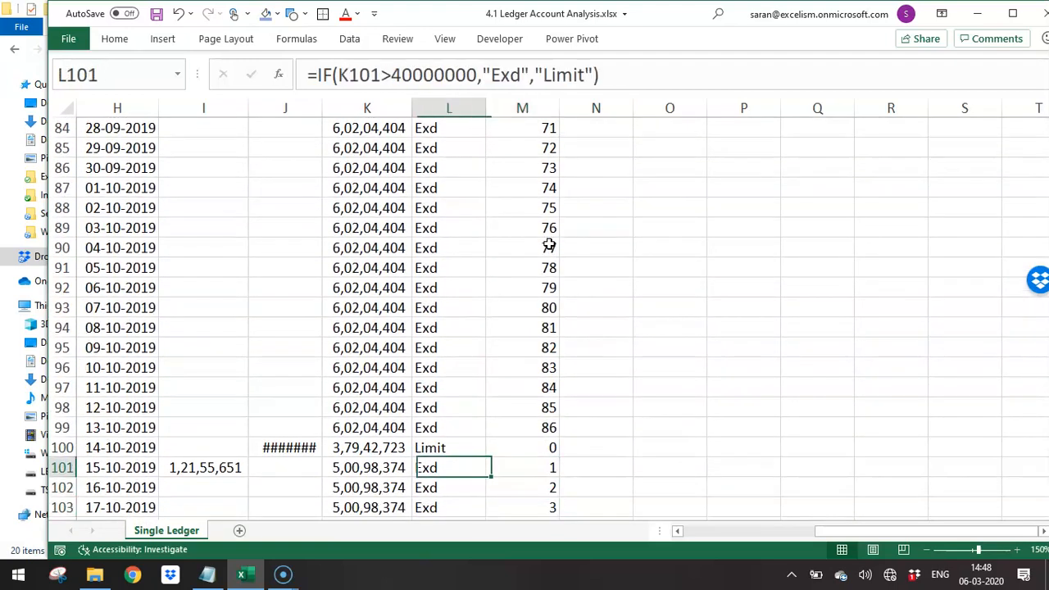
{"action": "key", "text": "Left"}
{"action": "key", "text": "Left"}
{"action": "key", "text": "Up"}
{"action": "key", "text": "alt+h"}
{"action": "key", "text": "o"}
{"action": "key", "text": "i"}
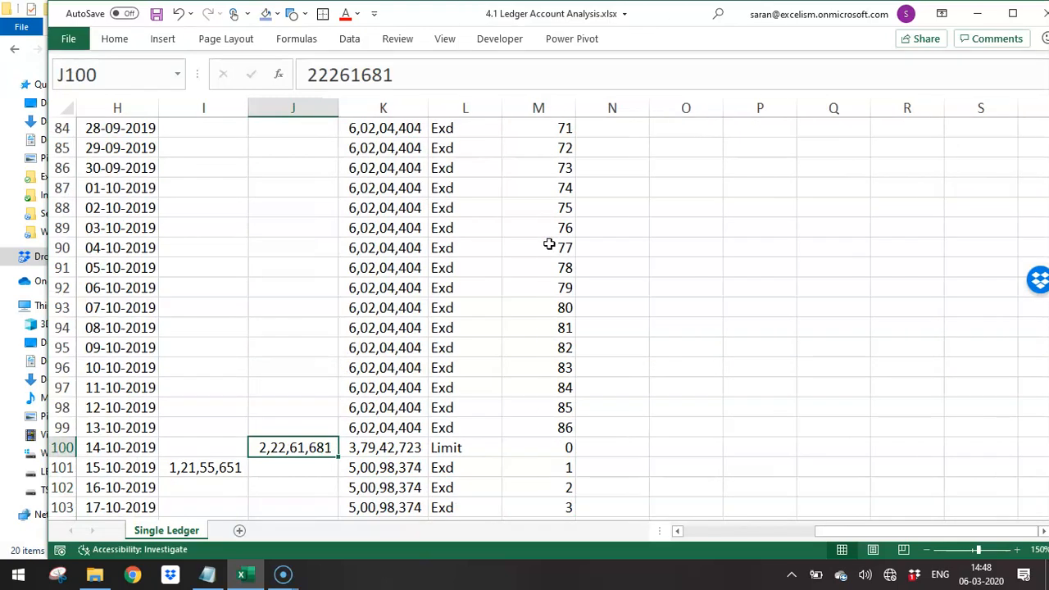
- Examine the debit, credit, balance and counter entries around 14-10-2019 and 15-10-2019
{"action": "key", "text": "Down"}
{"action": "key", "text": "Down"}
{"action": "key", "text": "Down"}
{"action": "key", "text": "Down"}
{"action": "key", "text": "Down"}
{"action": "key", "text": "Down"}
{"action": "key", "text": "Down"}
{"action": "key", "text": "Down"}
{"action": "key", "text": "Down"}
{"action": "key", "text": "Down"}
{"action": "key", "text": "Up"}
{"action": "key", "text": "Up"}
{"action": "key", "text": "Up"}
{"action": "key", "text": "Up"}
{"action": "key", "text": "Up"}
{"action": "key", "text": "Up"}
{"action": "key", "text": "Up"}
{"action": "key", "text": "Up"}
{"action": "key", "text": "Up"}
{"action": "key", "text": "Up"}
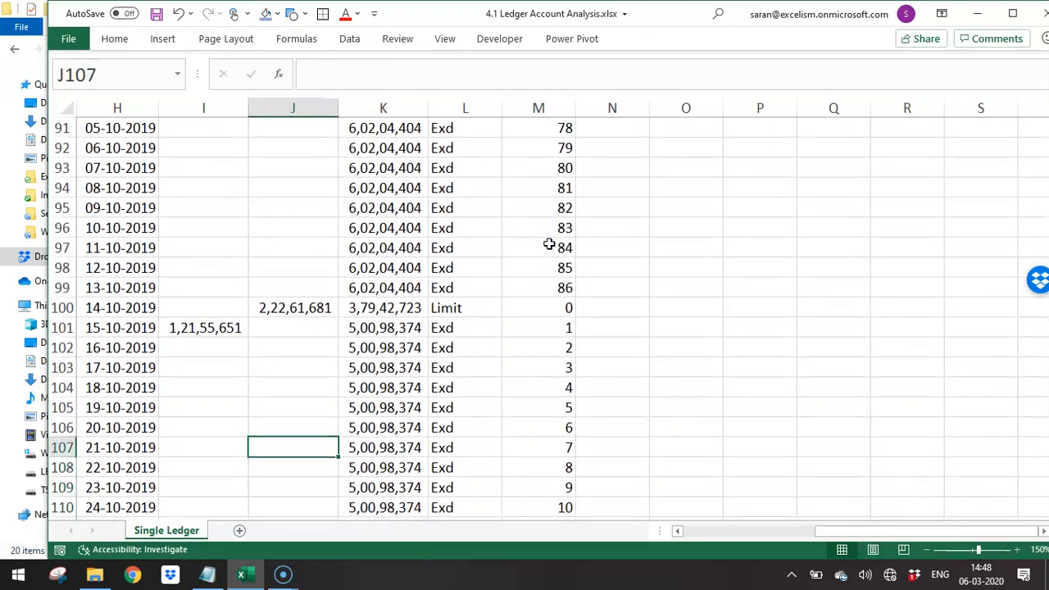
{"action": "key", "text": "Right"}
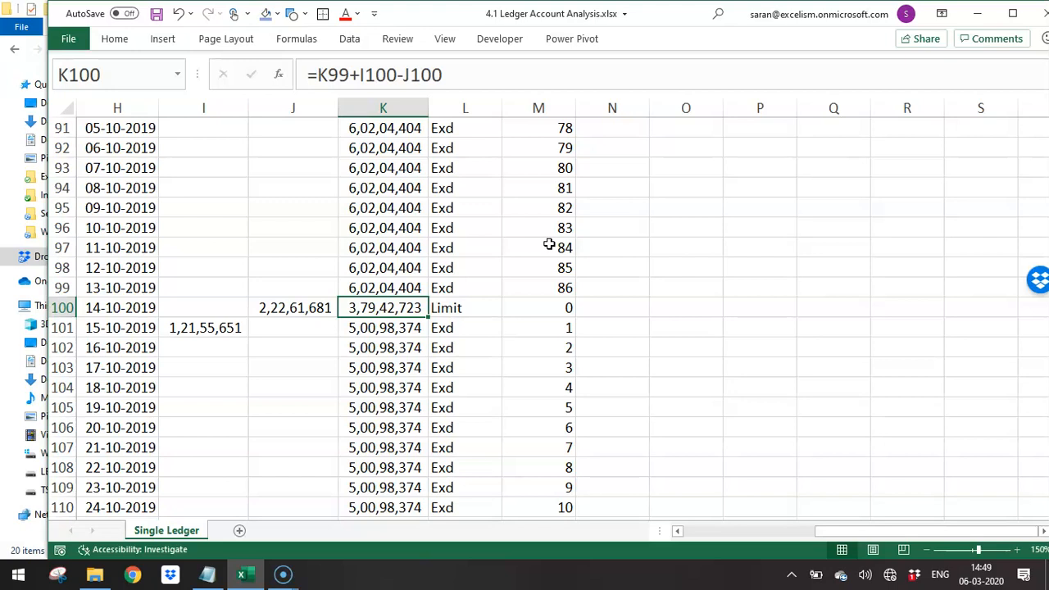
{"action": "key", "text": "Down"}
{"action": "key", "text": "Left"}
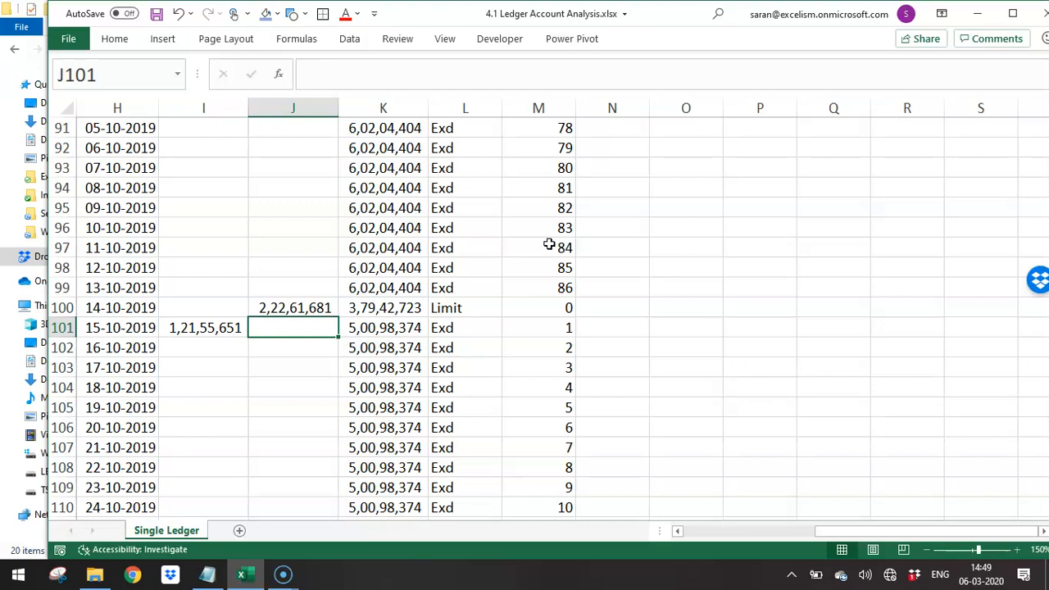
- Follow the daily running balance in column K from 15-10-2019 down to the rows around 26-12-2019
{"action": "key", "text": "Right"}
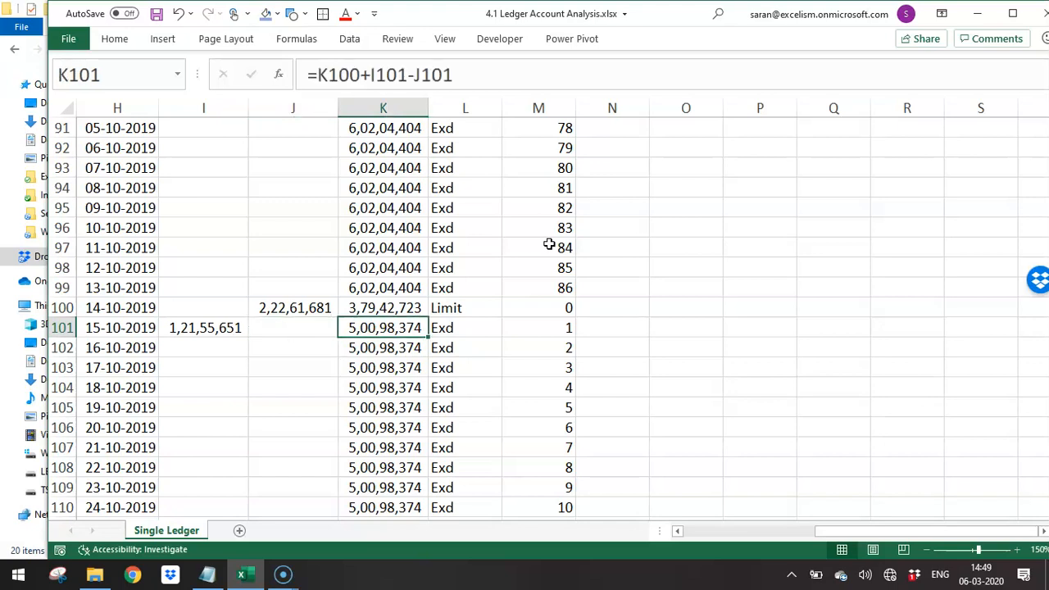
{"action": "key", "text": "Down"}
{"action": "key", "text": "Down"}
{"action": "key", "text": "Down"}
{"action": "key", "text": "Down"}
{"action": "key", "text": "Down"}
{"action": "key", "text": "Down"}
{"action": "key", "text": "Down"}
{"action": "key", "text": "Down"}
{"action": "key", "text": "Down"}
{"action": "key", "text": "Down"}
{"action": "key", "text": "Down"}
{"action": "key", "text": "Down"}
{"action": "key", "text": "Down"}
{"action": "key", "text": "Down"}
{"action": "key", "text": "Down"}
{"action": "key", "text": "Down"}
{"action": "key", "text": "Down"}
{"action": "key", "text": "Down"}
{"action": "key", "text": "Down"}
{"action": "key", "text": "Down"}
{"action": "key", "text": "Down"}
{"action": "key", "text": "Down"}
{"action": "key", "text": "Down"}
{"action": "key", "text": "Down"}
{"action": "key", "text": "Down"}
{"action": "key", "text": "Down"}
{"action": "key", "text": "Down"}
{"action": "key", "text": "Down"}
{"action": "key", "text": "Down"}
{"action": "key", "text": "Down"}
{"action": "key", "text": "Down"}
{"action": "key", "text": "Down"}
{"action": "key", "text": "Down"}
{"action": "key", "text": "Down"}
{"action": "key", "text": "Down"}
{"action": "key", "text": "Down"}
{"action": "key", "text": "Down"}
{"action": "key", "text": "Down"}
{"action": "key", "text": "Down"}
{"action": "key", "text": "Down"}
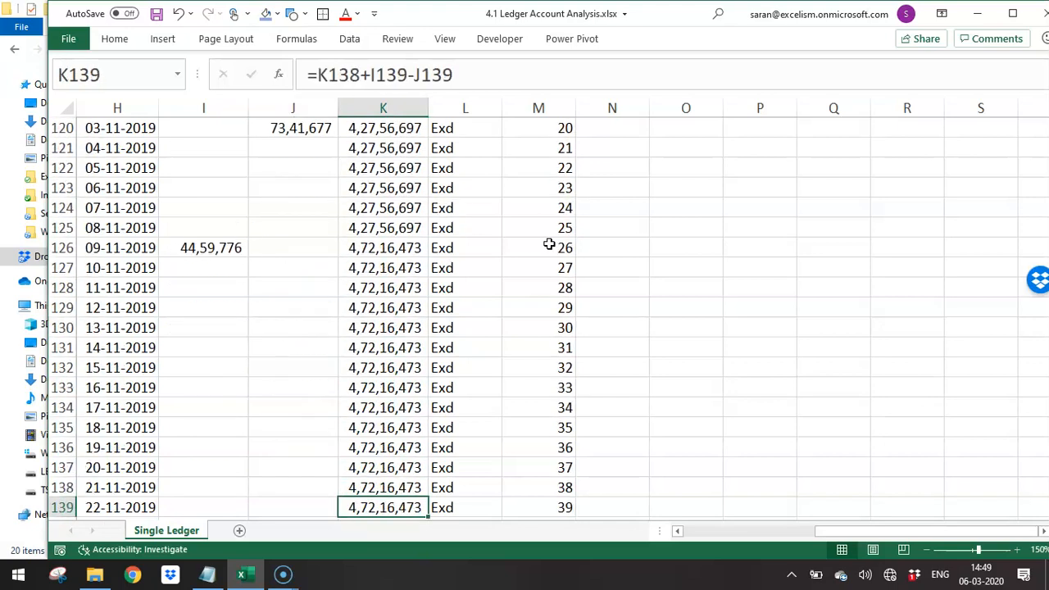
{"action": "key", "text": "Down"}
{"action": "key", "text": "Down"}
{"action": "key", "text": "Down"}
{"action": "key", "text": "Down"}
{"action": "key", "text": "Down"}
{"action": "key", "text": "Down"}
{"action": "key", "text": "Down"}
{"action": "key", "text": "Down"}
{"action": "key", "text": "Down"}
{"action": "key", "text": "Down"}
{"action": "key", "text": "Down"}
{"action": "key", "text": "Down"}
{"action": "key", "text": "Down"}
{"action": "key", "text": "Down"}
{"action": "key", "text": "Down"}
{"action": "key", "text": "Down"}
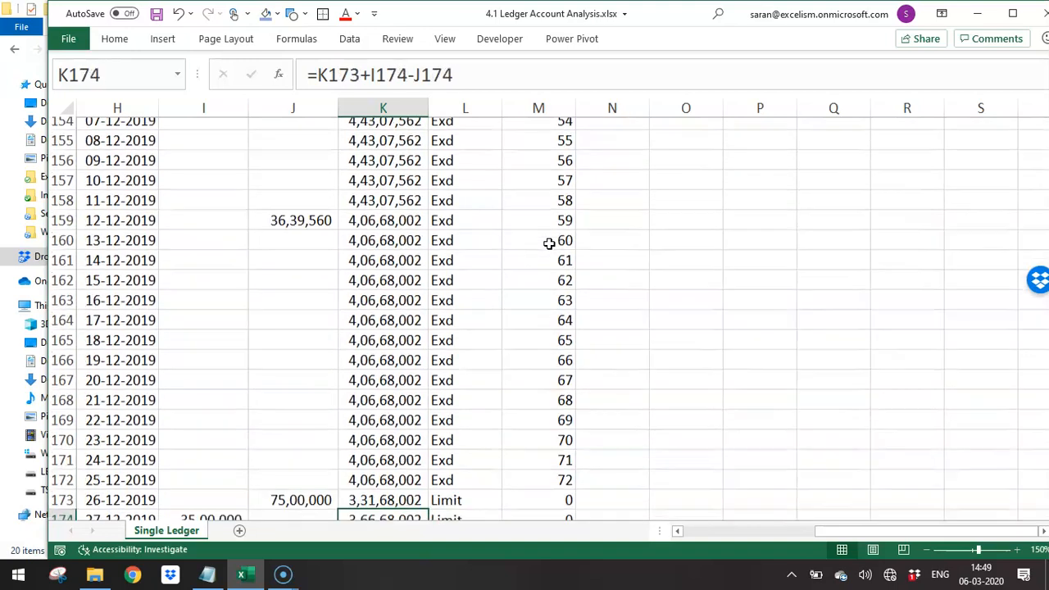
{"action": "key", "text": "Up"}
{"action": "key", "text": "Up"}
{"action": "key", "text": "Up"}
{"action": "key", "text": "Up"}
{"action": "key", "text": "Up"}
{"action": "key", "text": "Up"}
{"action": "key", "text": "Up"}
{"action": "key", "text": "Up"}
{"action": "key", "text": "Up"}
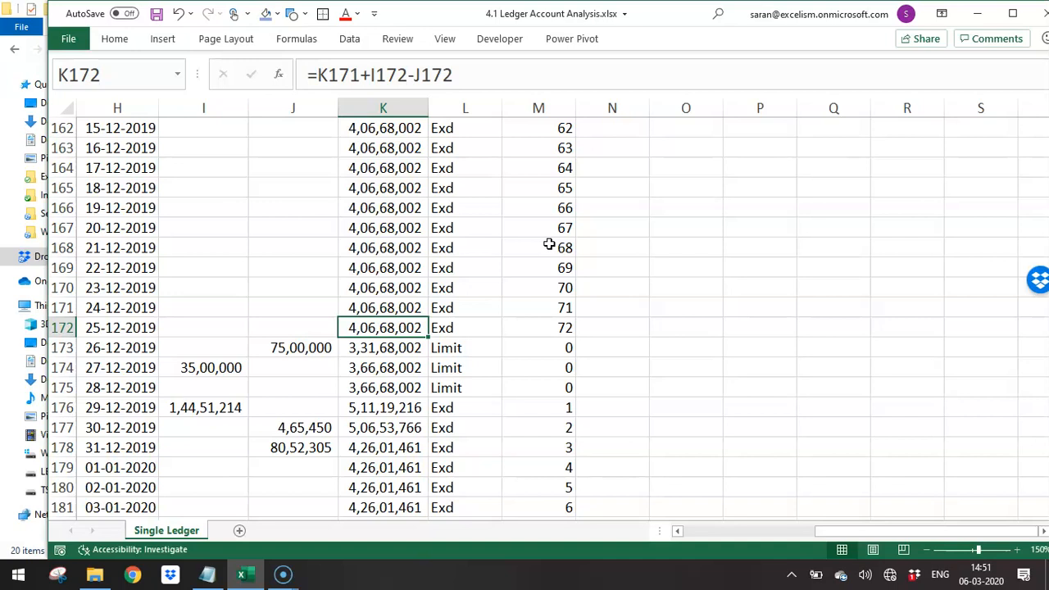
- Switch to the Working Files folder, open 7.1 Periodwise Loan Balance.xlsx and maximize its window
{"action": "key", "text": "alt+Tab"}
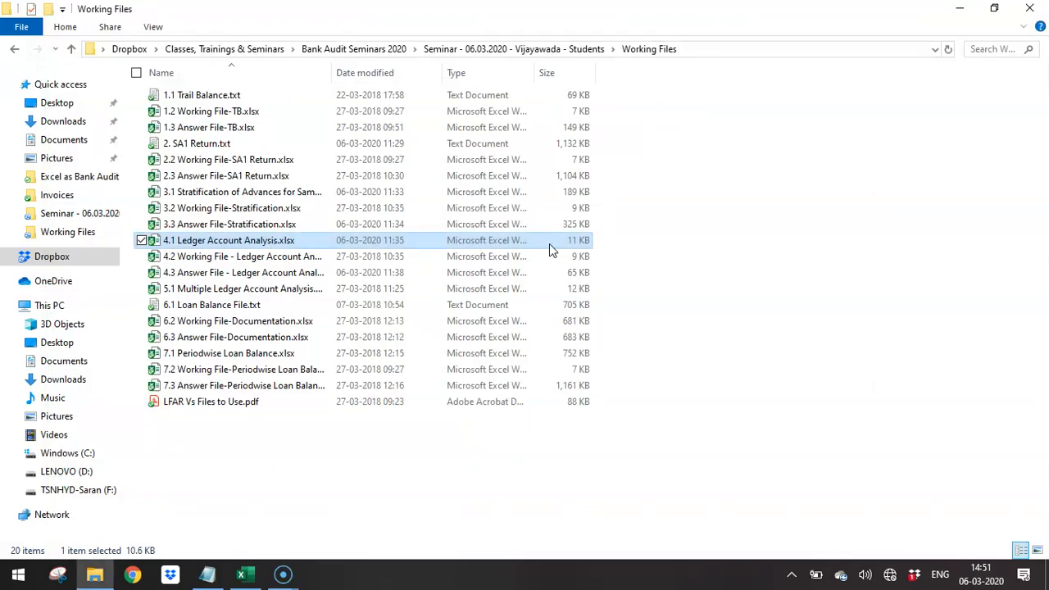
{"action": "key", "text": "Down"}
{"action": "key", "text": "Down"}
{"action": "key", "text": "Down"}
{"action": "key", "text": "Down"}
{"action": "key", "text": "Down"}
{"action": "key", "text": "Down"}
{"action": "key", "text": "Down"}
{"action": "key", "text": "Down"}
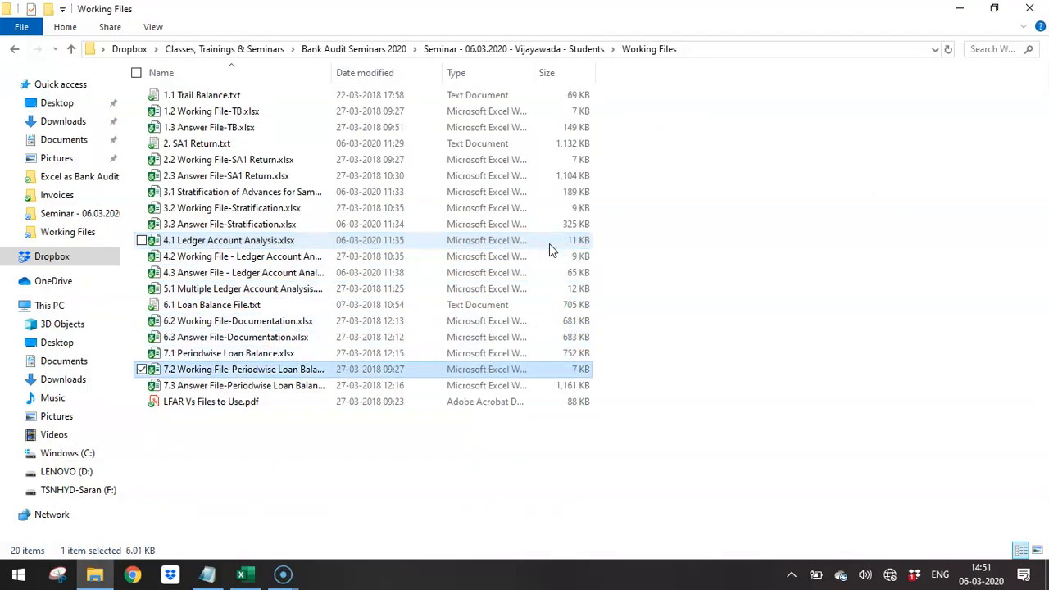
{"action": "key", "text": "Up"}
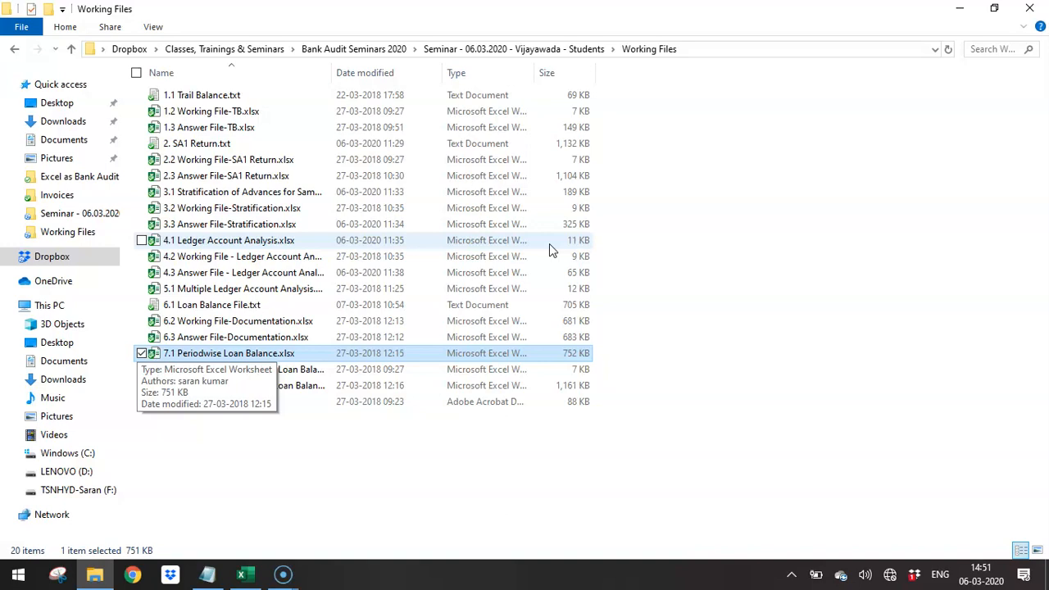
{"action": "double_click", "coordinate": [549, 244]}
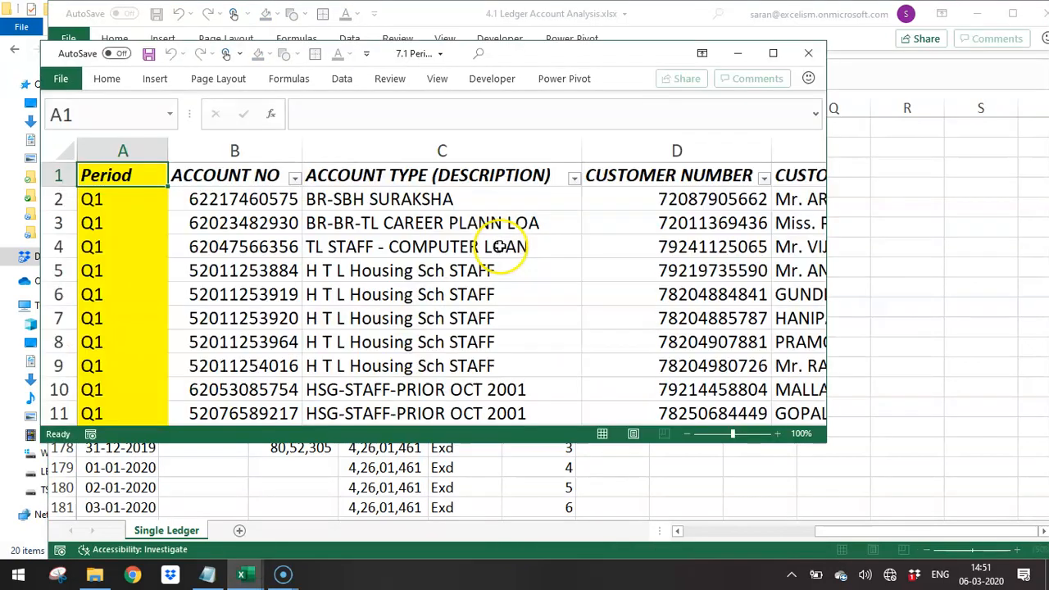
{"action": "key", "text": "alt+space"}
{"action": "key", "text": "Escape"}
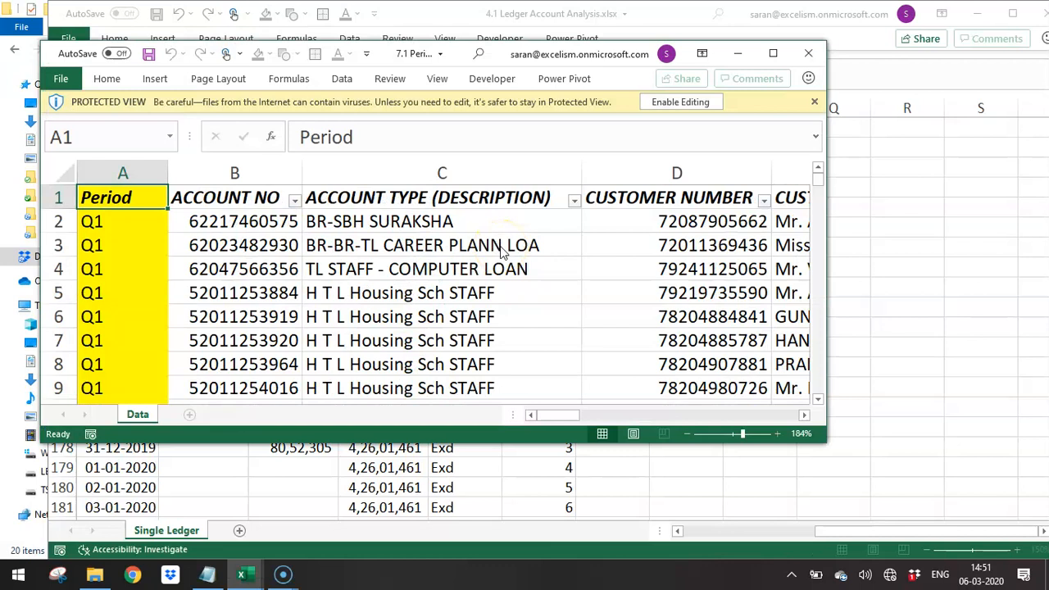
{"action": "left_click", "coordinate": [774, 51]}
- Examine the Period, account number and account type entries in the first rows of the loan data
{"action": "left_click", "coordinate": [336, 296]}
{"action": "left_click", "coordinate": [90, 129]}
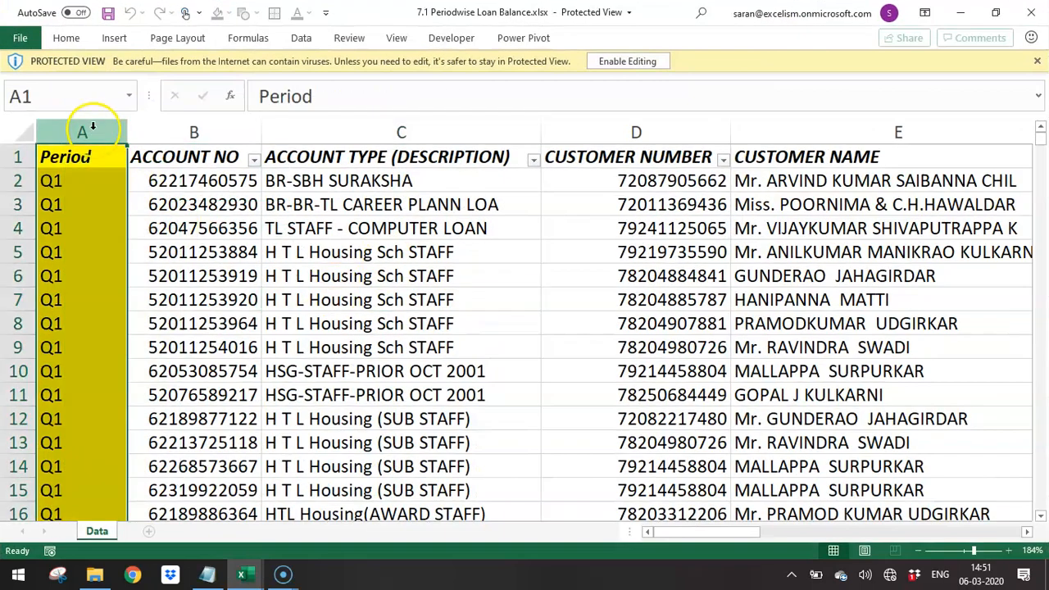
{"action": "key", "text": "Down"}
{"action": "key", "text": "Down"}
{"action": "key", "text": "Up"}
{"action": "key", "text": "Up"}
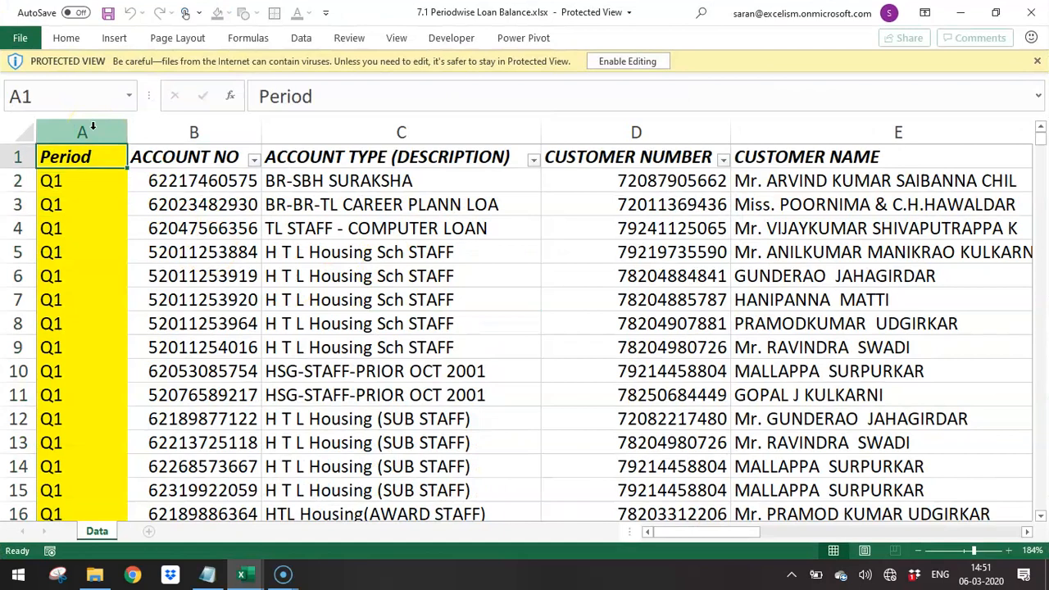
{"action": "key", "text": "Down"}
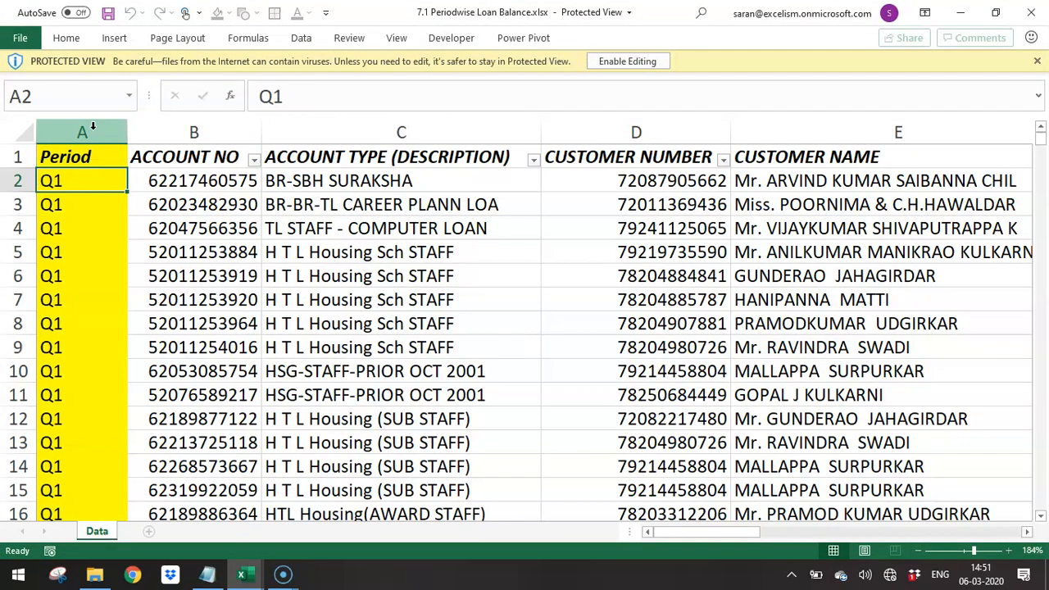
{"action": "key", "text": "Down"}
{"action": "key", "text": "Down"}
{"action": "key", "text": "Down"}
{"action": "key", "text": "Down"}
{"action": "key", "text": "Down"}
{"action": "key", "text": "Down"}
{"action": "key", "text": "Down"}
{"action": "key", "text": "Down"}
{"action": "key", "text": "Down"}
{"action": "key", "text": "Down"}
{"action": "key", "text": "Down"}
{"action": "key", "text": "Down"}
{"action": "key", "text": "Down"}
{"action": "key", "text": "Down"}
{"action": "key", "text": "Down"}
{"action": "key", "text": "Down"}
{"action": "key", "text": "Down"}
{"action": "key", "text": "Down"}
{"action": "key", "text": "Down"}
{"action": "key", "text": "Down"}
{"action": "key", "text": "Down"}
{"action": "key", "text": "Down"}
{"action": "key", "text": "Down"}
{"action": "key", "text": "Down"}
{"action": "key", "text": "Down"}
{"action": "key", "text": "Down"}
{"action": "key", "text": "Down"}
{"action": "key", "text": "Down"}
{"action": "key", "text": "Down"}
{"action": "key", "text": "Down"}
{"action": "key", "text": "Down"}
{"action": "key", "text": "Down"}
{"action": "key", "text": "Down"}
{"action": "key", "text": "Right"}
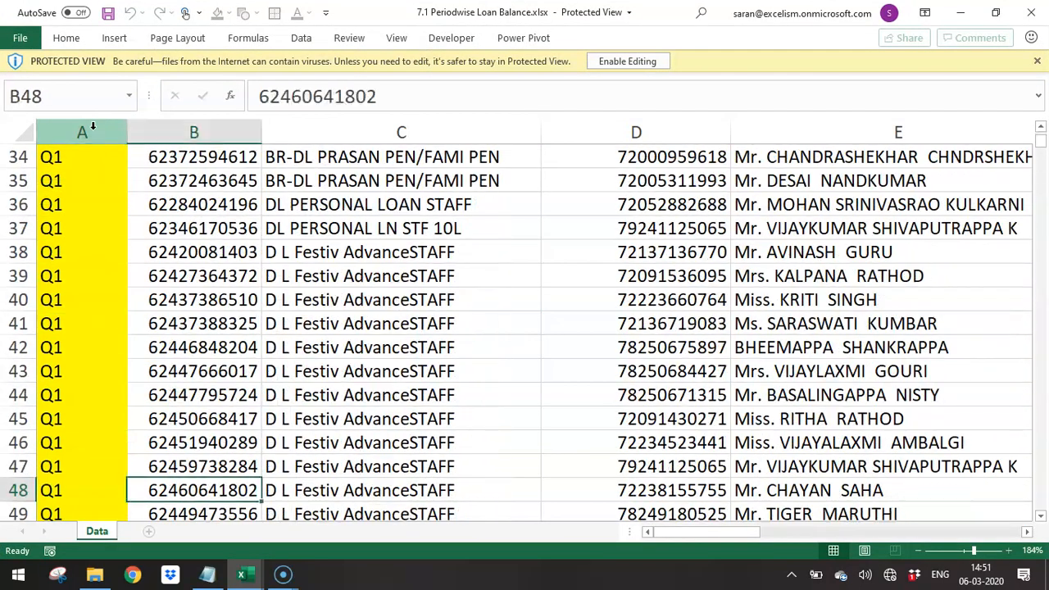
{"action": "key", "text": "Right"}
{"action": "key", "text": "ctrl+Up"}
{"action": "key", "text": "Down"}
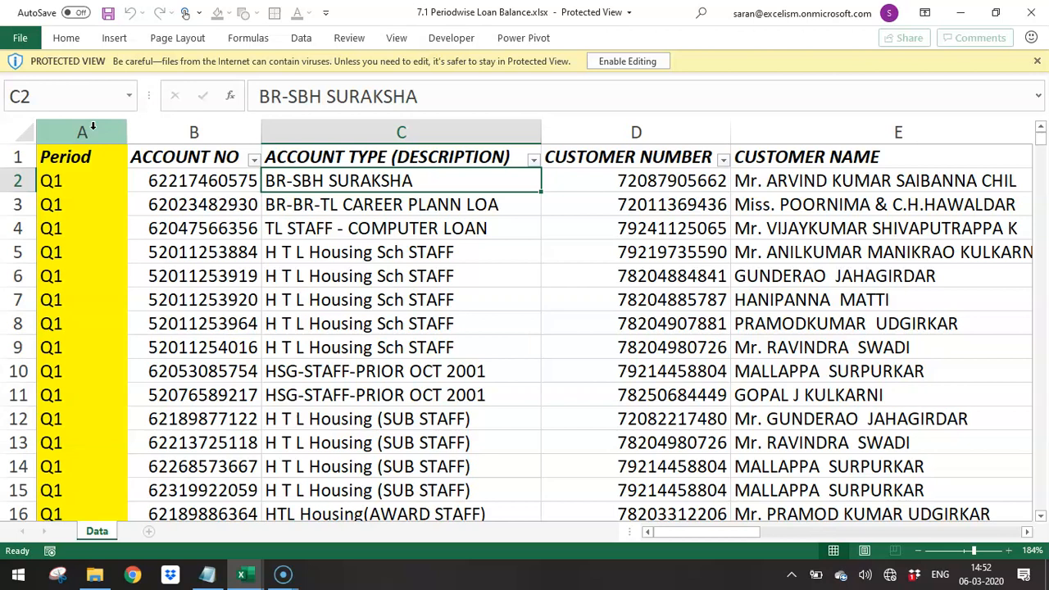
{"action": "key", "text": "Up"}
{"action": "key", "text": "Down"}
{"action": "key", "text": "Down"}
{"action": "key", "text": "Down"}
{"action": "key", "text": "Down"}
{"action": "key", "text": "Down"}
{"action": "key", "text": "Down"}
{"action": "key", "text": "Down"}
{"action": "key", "text": "Down"}
{"action": "key", "text": "Down"}
{"action": "key", "text": "Down"}
{"action": "key", "text": "Down"}
{"action": "key", "text": "Down"}
{"action": "key", "text": "Down"}
{"action": "key", "text": "Down"}
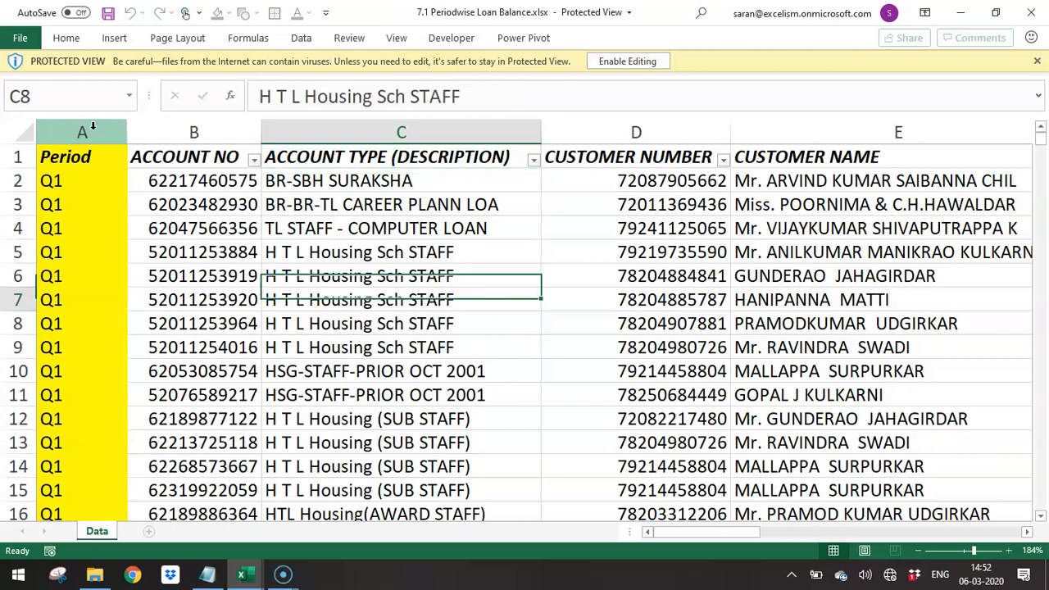
- Enable editing for the protected loan balance workbook
{"action": "key", "text": "ctrl+Up"}
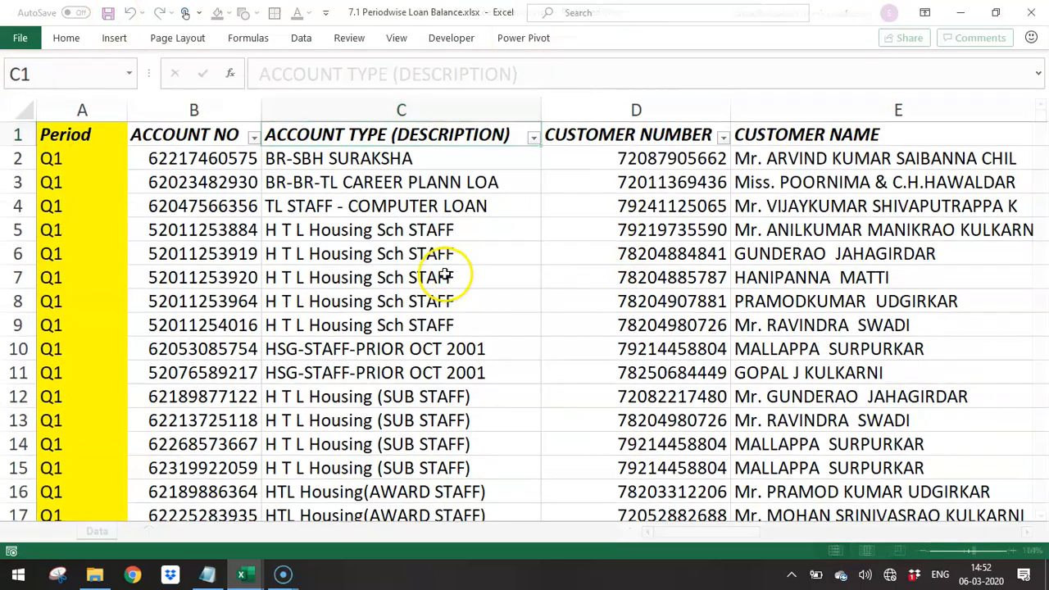
{"action": "left_click", "coordinate": [443, 274]}
{"action": "left_click", "coordinate": [212, 276]}
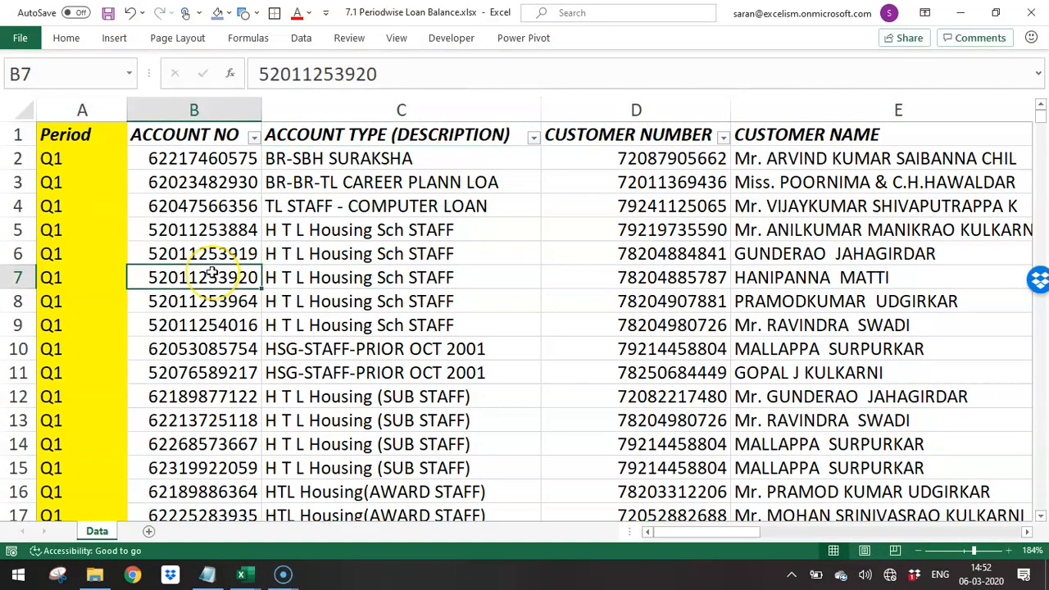
- Look through the account numbers and check the Period column down to the last data row
{"action": "key", "text": "ctrl+Home"}
{"action": "key", "text": "Right"}
{"action": "key", "text": "Down"}
{"action": "key", "text": "Down"}
{"action": "key", "text": "Down"}
{"action": "key", "text": "Down"}
{"action": "key", "text": "Down"}
{"action": "key", "text": "Down"}
{"action": "key", "text": "Down"}
{"action": "key", "text": "Down"}
{"action": "key", "text": "Down"}
{"action": "key", "text": "Down"}
{"action": "key", "text": "Down"}
{"action": "key", "text": "Down"}
{"action": "key", "text": "Down"}
{"action": "key", "text": "Down"}
{"action": "key", "text": "Down"}
{"action": "key", "text": "Down"}
{"action": "key", "text": "Down"}
{"action": "key", "text": "Down"}
{"action": "key", "text": "Down"}
{"action": "key", "text": "Down"}
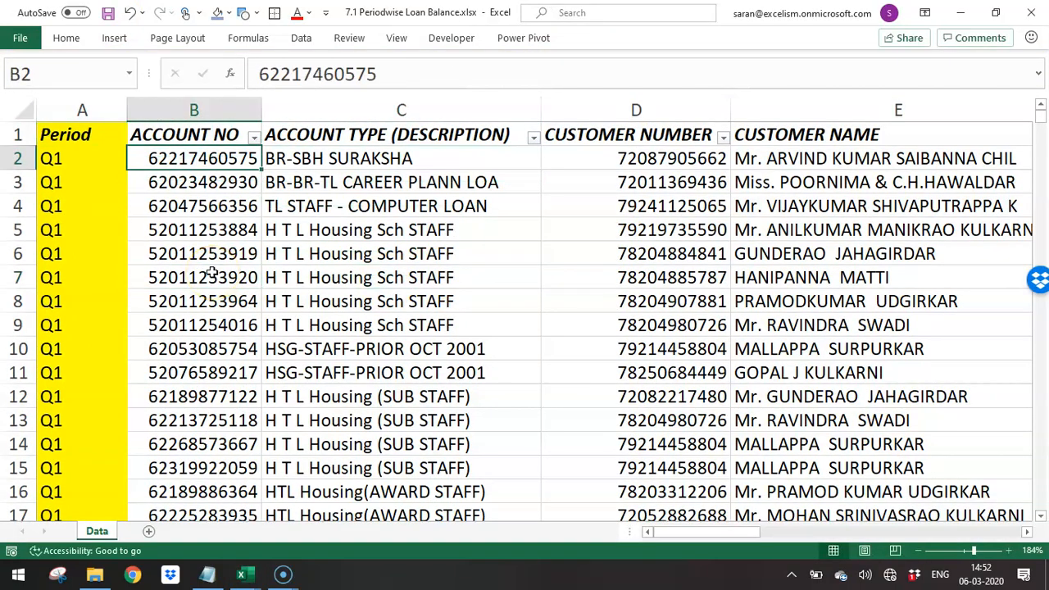
{"action": "key", "text": "Down"}
{"action": "key", "text": "Down"}
{"action": "key", "text": "Down"}
{"action": "key", "text": "Down"}
{"action": "key", "text": "Down"}
{"action": "key", "text": "Down"}
{"action": "key", "text": "Down"}
{"action": "key", "text": "Down"}
{"action": "key", "text": "Down"}
{"action": "key", "text": "Down"}
{"action": "key", "text": "Down"}
{"action": "key", "text": "Down"}
{"action": "key", "text": "Down"}
{"action": "key", "text": "Down"}
{"action": "key", "text": "Down"}
{"action": "key", "text": "Down"}
{"action": "key", "text": "Down"}
{"action": "key", "text": "Down"}
{"action": "key", "text": "Down"}
{"action": "key", "text": "Down"}
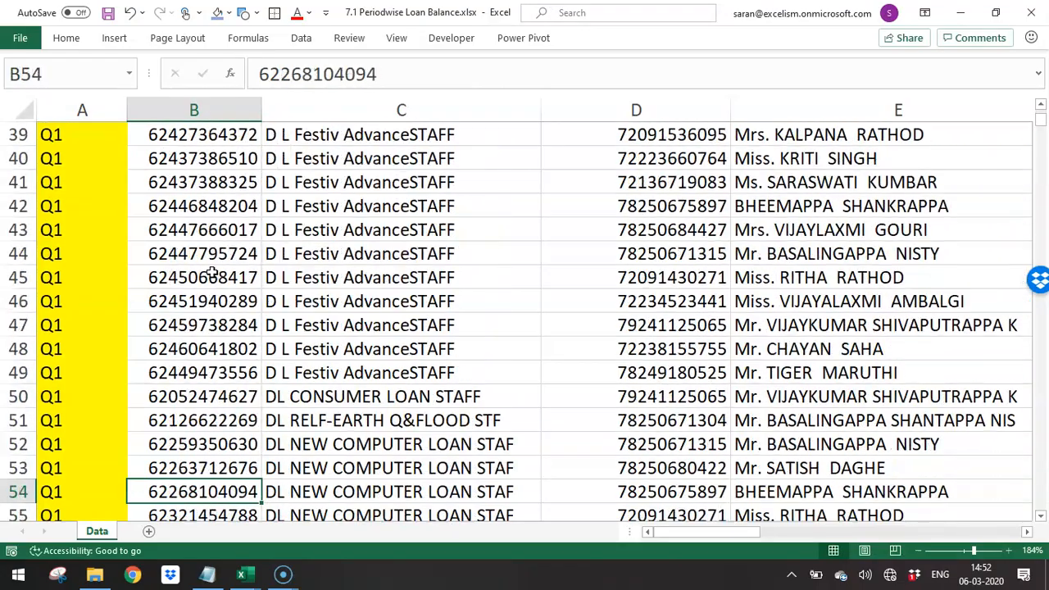
{"action": "key", "text": "Left"}
{"action": "key", "text": "ctrl+Down"}
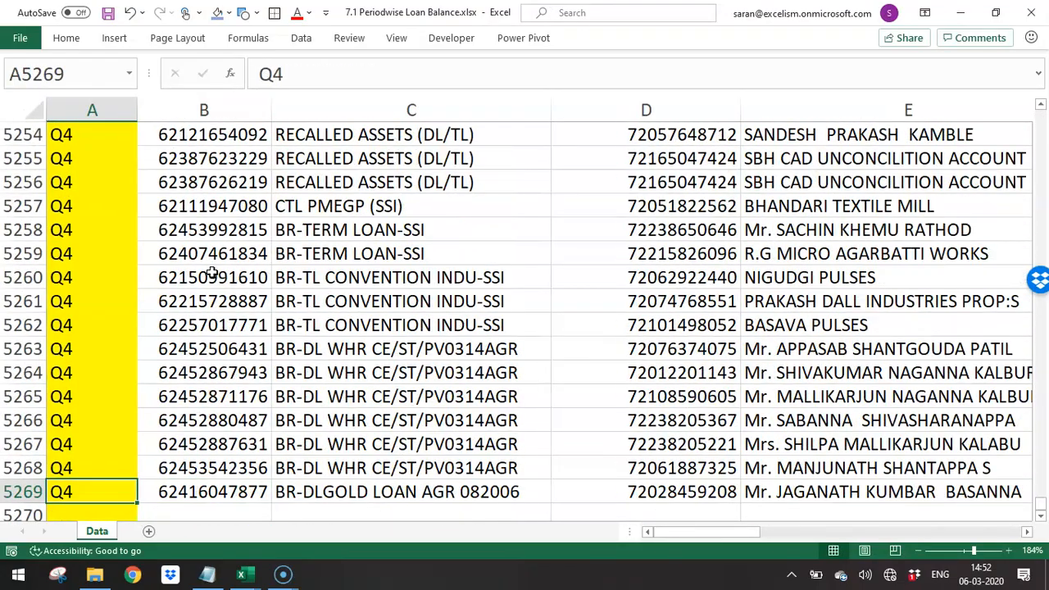
- Apply a filter across the whole data range and exclude Q1 in Period, keeping Q2, Q3 and Q4
{"action": "key", "text": "ctrl+Home"}
{"action": "key", "text": "ctrl+shift+End"}
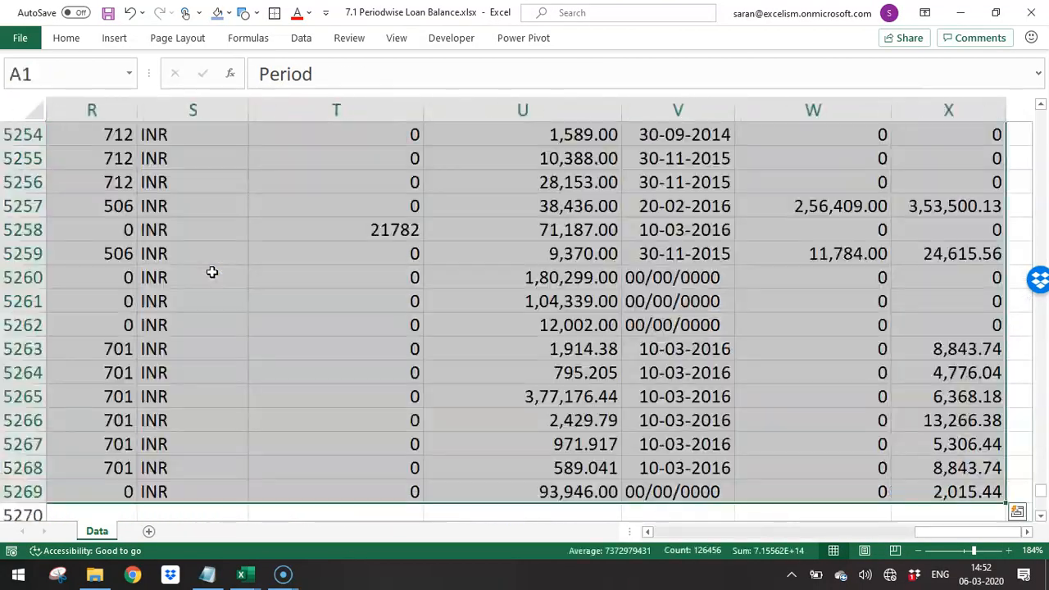
{"action": "type", "text": "f"}
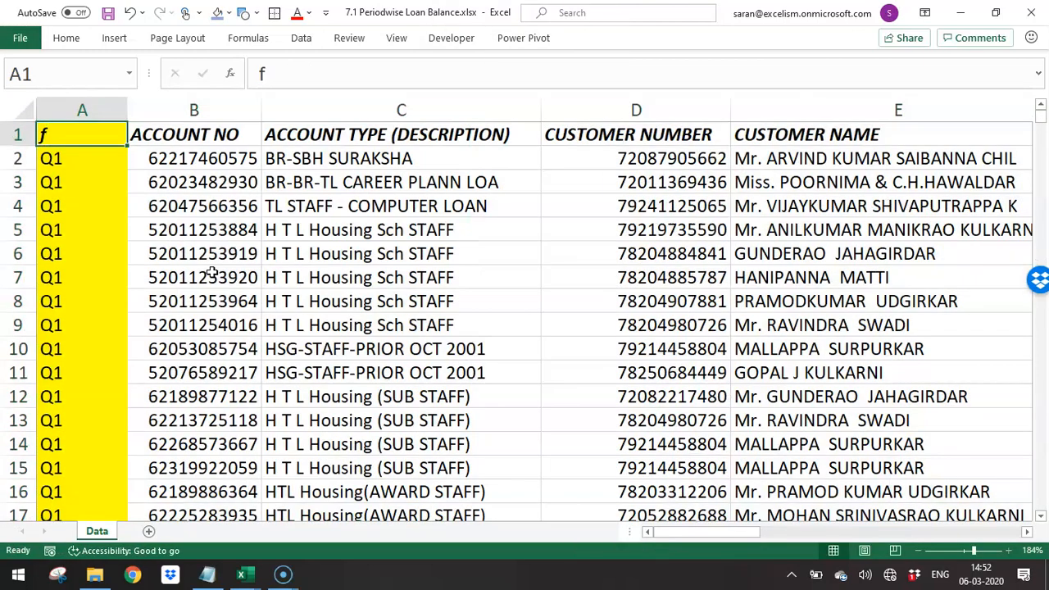
{"action": "key", "text": "Escape"}
{"action": "key", "text": "alt+d"}
{"action": "key", "text": "f"}
{"action": "key", "text": "f"}
{"action": "key", "text": "alt+Down"}
{"action": "key", "text": "Down"}
{"action": "key", "text": "Down"}
{"action": "key", "text": "Down"}
{"action": "key", "text": "Down"}
{"action": "key", "text": "Down"}
{"action": "key", "text": "Down"}
{"action": "key", "text": "Down"}
{"action": "key", "text": "Down"}
{"action": "key", "text": "Down"}
{"action": "key", "text": "Up"}
{"action": "key", "text": "Up"}
{"action": "key", "text": "Down"}
{"action": "key", "text": "space"}
{"action": "key", "text": "Up"}
{"action": "key", "text": "space"}
{"action": "key", "text": "Down"}
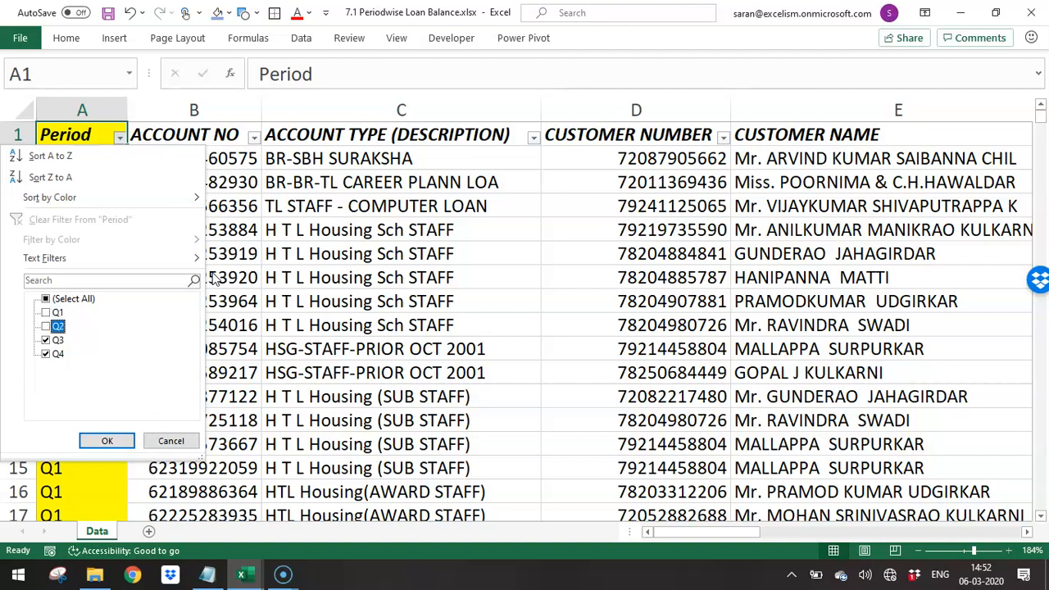
{"action": "key", "text": "Return"}
- Delete all filtered Q2, Q3 and Q4 rows and clear the Period filter to show the Q1 rows
{"action": "key", "text": "ctrl+shift+End"}
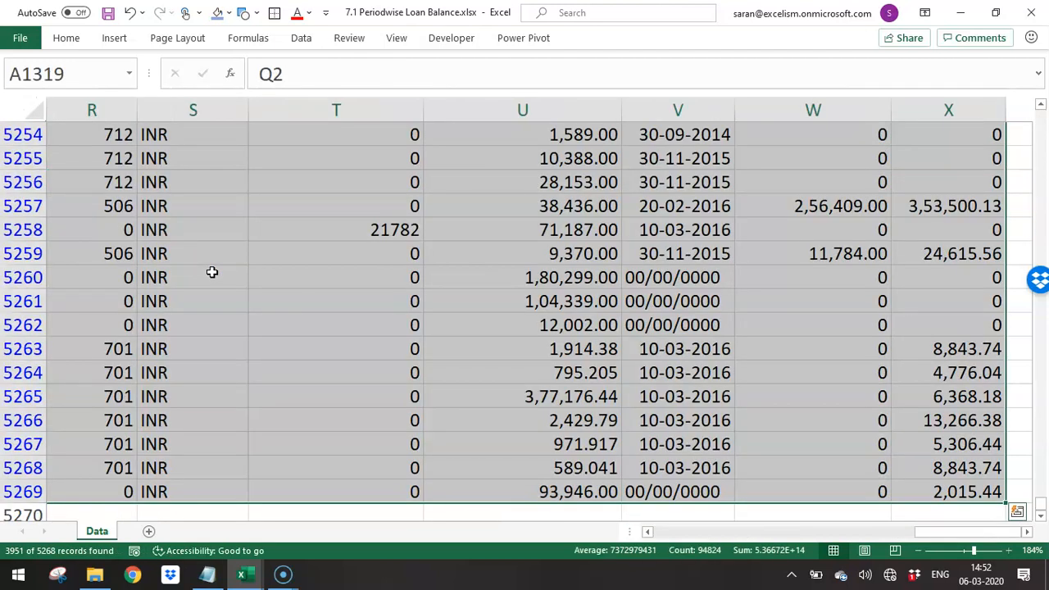
{"action": "key", "text": "ctrl+BackSpace"}
{"action": "key", "text": "ctrl+minus"}
{"action": "key", "text": "Return"}
{"action": "key", "text": "ctrl+Home"}
{"action": "key", "text": "alt+d"}
{"action": "key", "text": "f"}
{"action": "key", "text": "f"}
- Delete the Period column from the loan data
{"action": "key", "text": "Down"}
{"action": "key", "text": "ctrl+space"}
{"action": "key", "text": "ctrl+minus"}
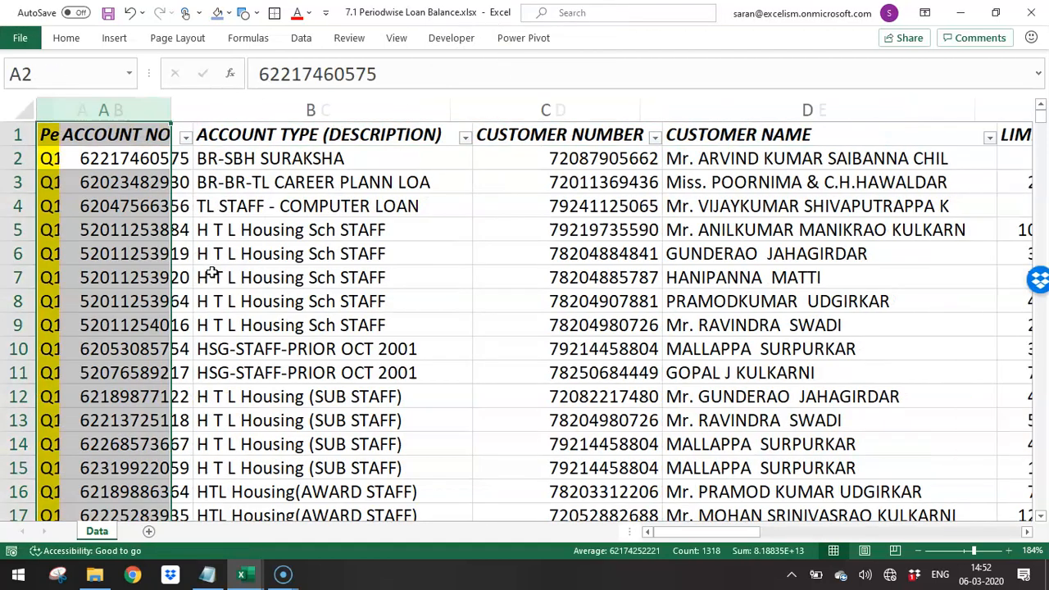
{"action": "key", "text": "ctrl+Home"}
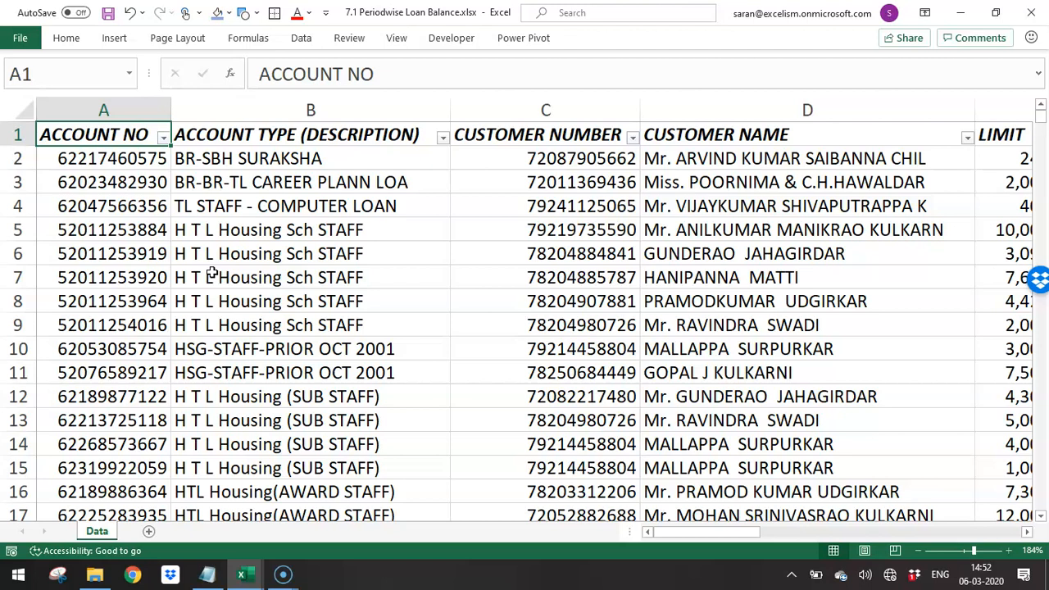
- Insert an empty column before ACCOUNT NO and enter the heading Qrtr in A1
{"action": "key", "text": "ctrl+space"}
{"action": "key", "text": "ctrl+shift+equal"}
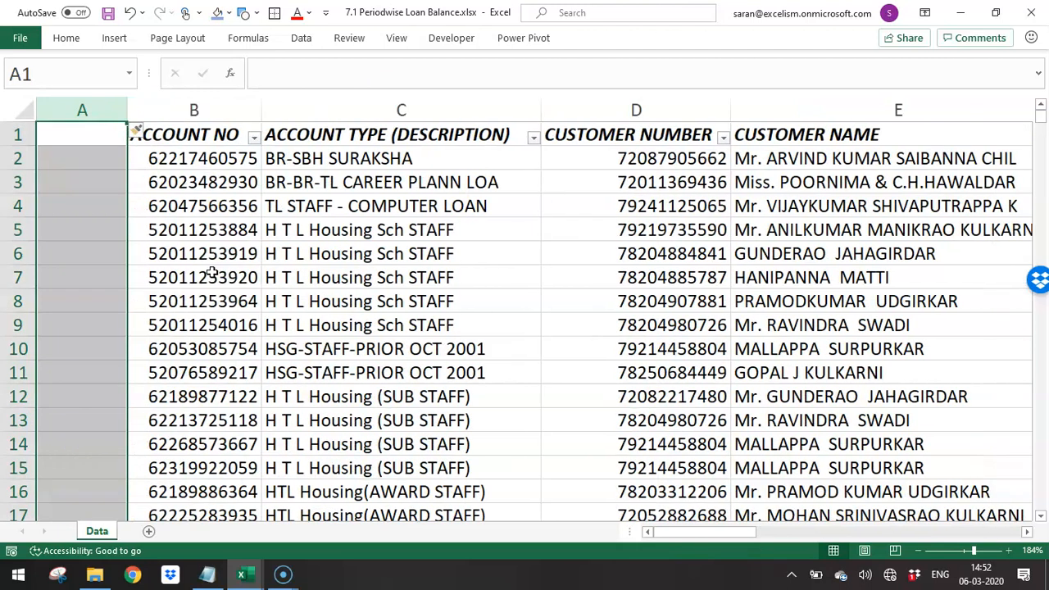
{"action": "key", "text": "ctrl+Home"}
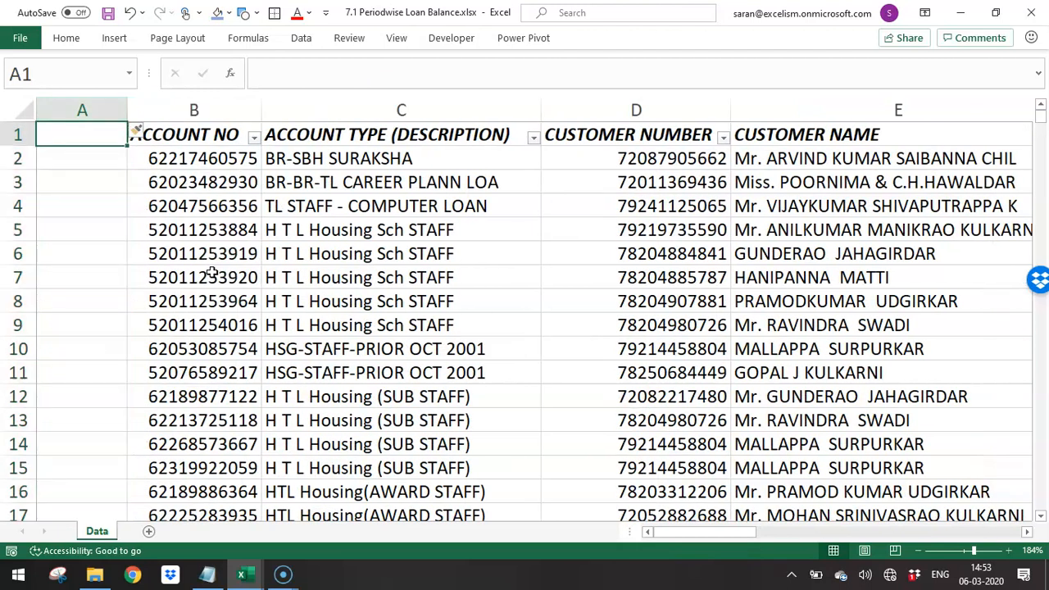
{"action": "type", "text": "Qrtr"}
{"action": "key", "text": "Return"}
- Fill the Qrtr column with Q1 for every account row, A2 to A1318
{"action": "key", "text": "Right"}
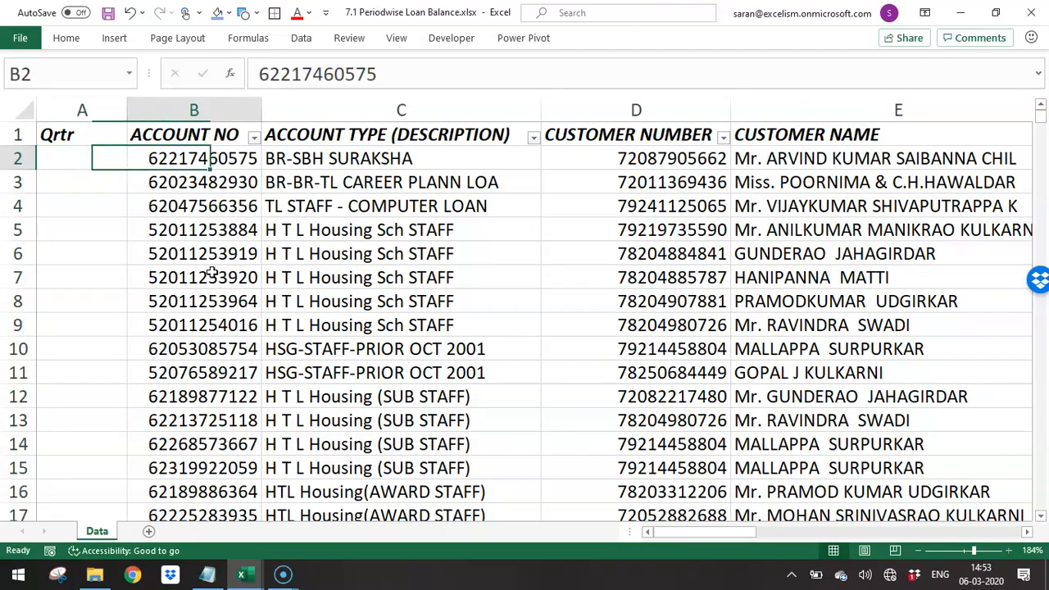
{"action": "key", "text": "ctrl+Down"}
{"action": "key", "text": "ctrl+Left"}
{"action": "key", "text": "ctrl+shift+Up"}
{"action": "key", "text": "shift+Down"}
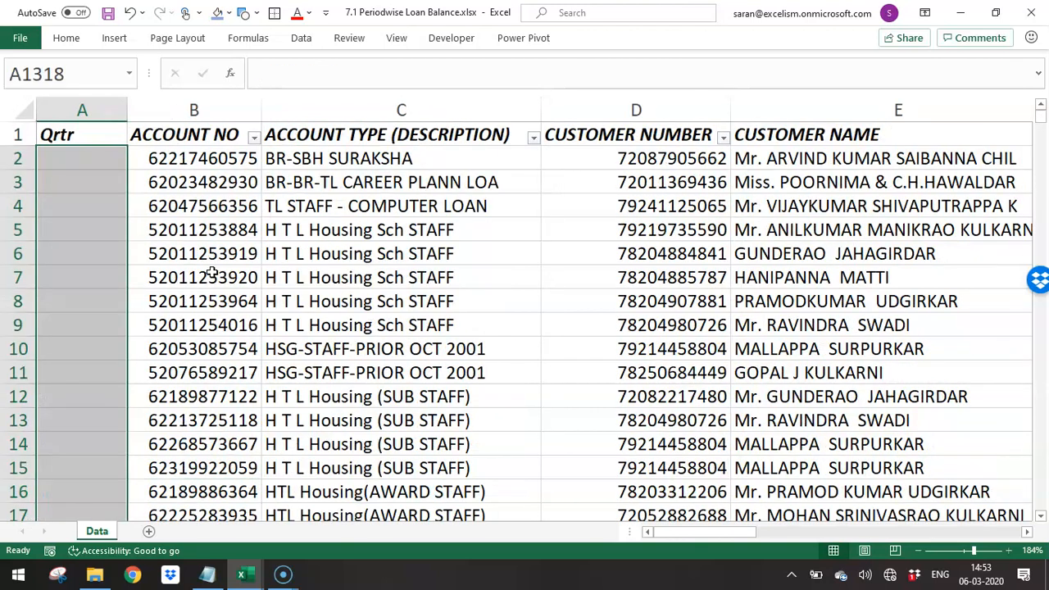
{"action": "key", "text": "Return"}
{"action": "type", "text": "Q1"}
{"action": "key", "text": "ctrl+Return"}
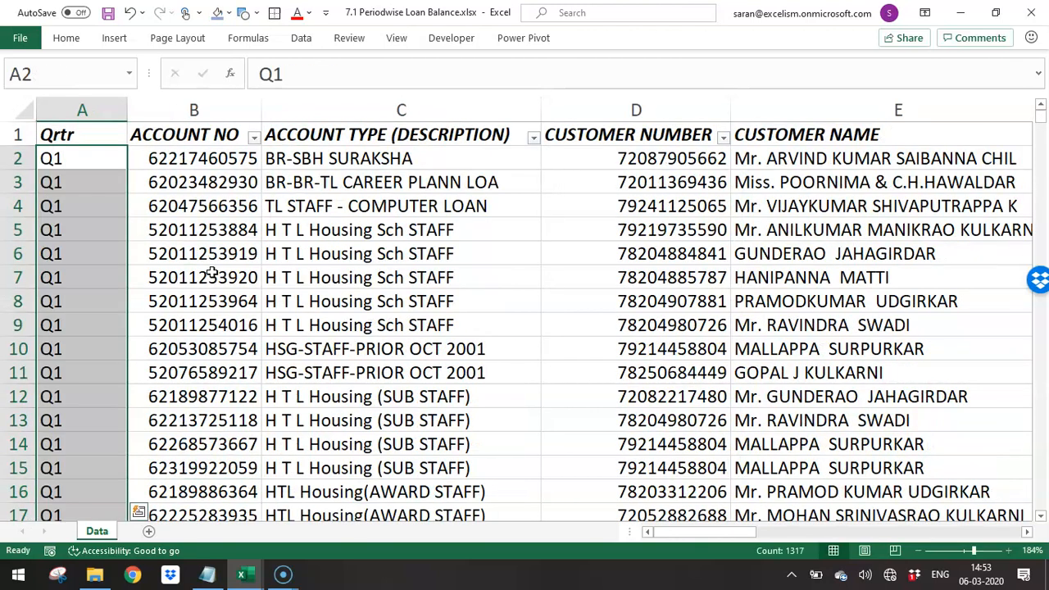
- Copy the account data from B2 to X1318 and paste it directly below, starting at B1319
{"action": "key", "text": "Up"}
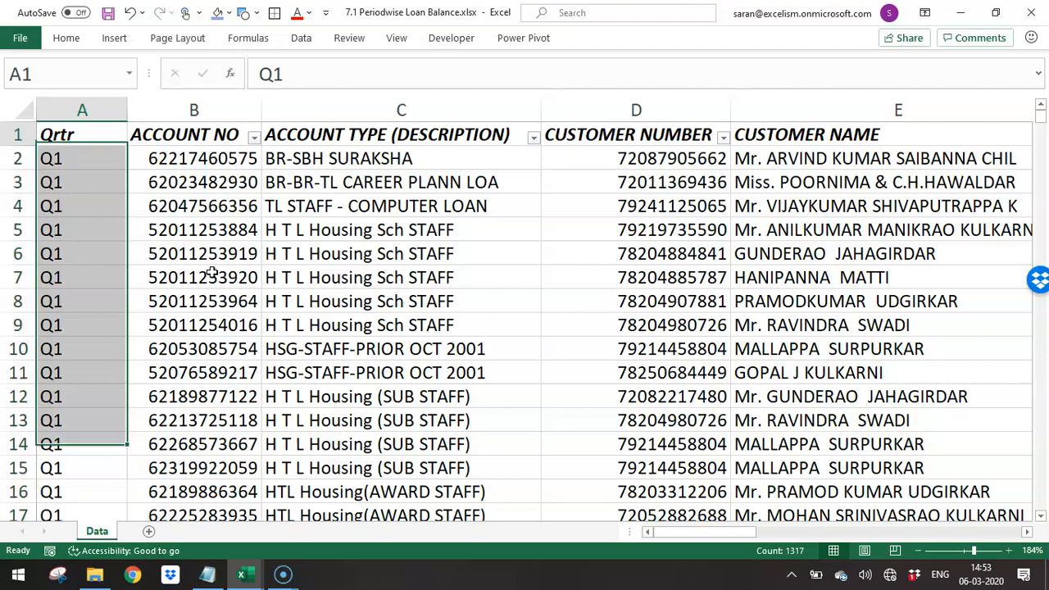
{"action": "key", "text": "Down"}
{"action": "key", "text": "Right"}
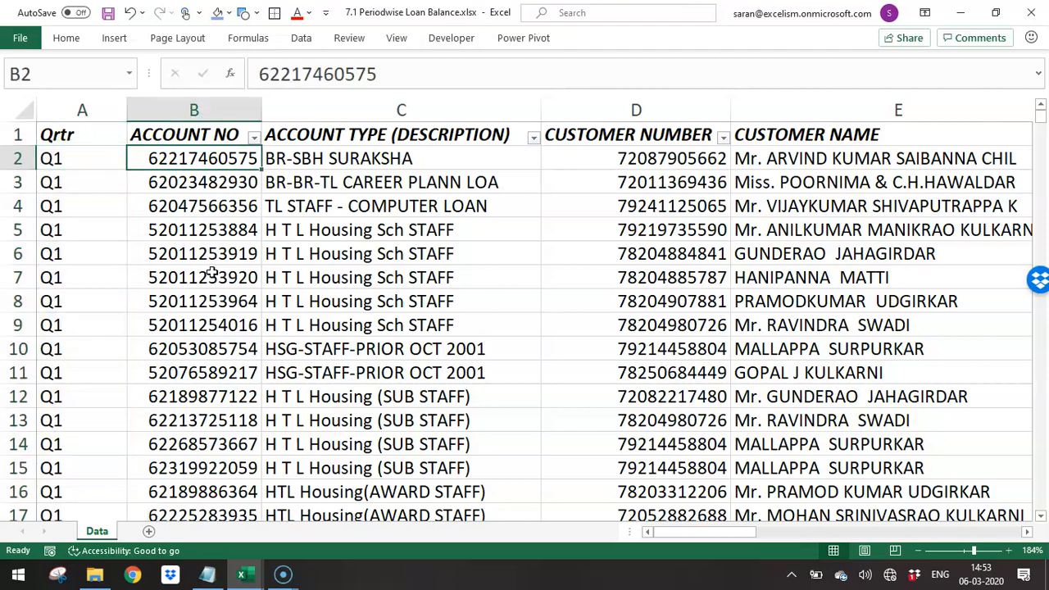
{"action": "key", "text": "ctrl+shift+End"}
{"action": "key", "text": "ctrl+c"}
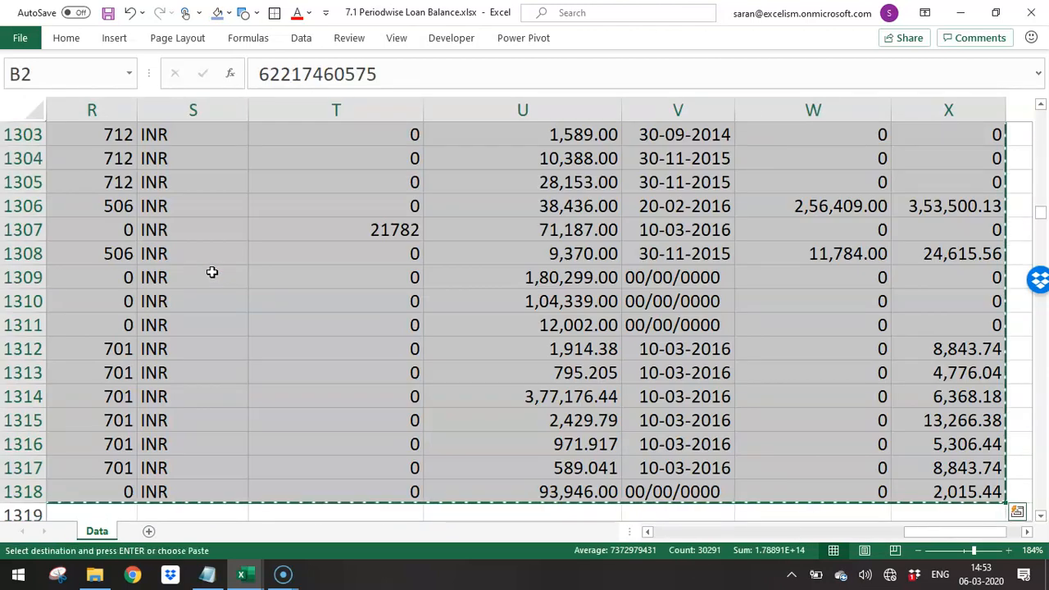
{"action": "key", "text": "Down"}
{"action": "key", "text": "ctrl+Down"}
{"action": "key", "text": "Down"}
{"action": "key", "text": "Return"}
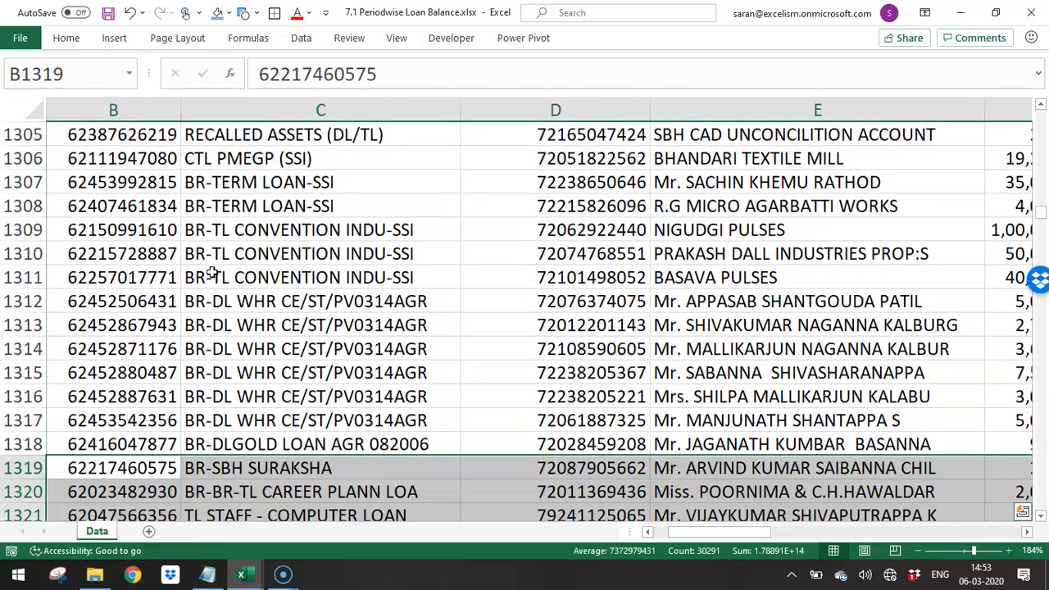
- Fill the Qrtr column with Q2 for the pasted account rows, A1319 to A2635
{"action": "key", "text": "Left"}
{"action": "key", "text": "Right"}
{"action": "key", "text": "ctrl+Down"}
{"action": "key", "text": "Left"}
{"action": "key", "text": "ctrl+shift+Up"}
{"action": "key", "text": "shift+Down"}
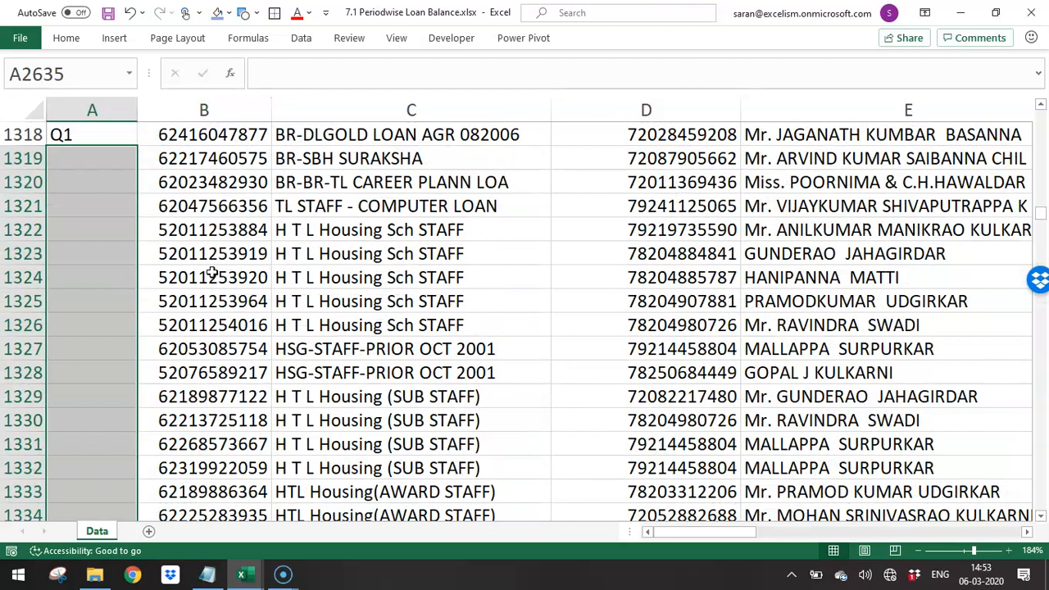
{"action": "type", "text": "Q2"}
{"action": "key", "text": "ctrl+Return"}
{"action": "key", "text": "Right"}
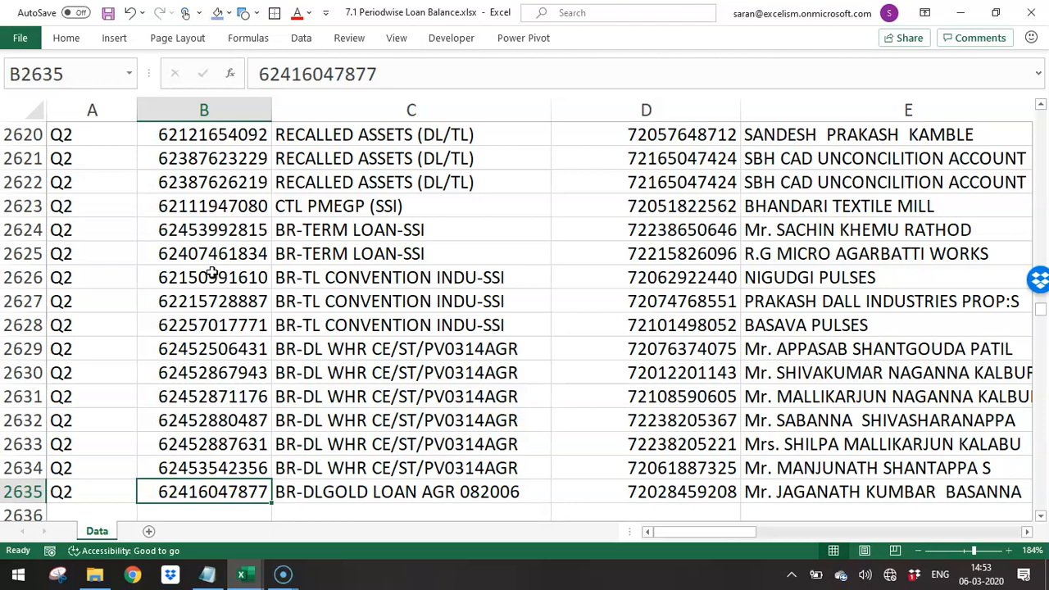
{"action": "key", "text": "ctrl+Up"}
{"action": "key", "text": "Down"}
{"action": "key", "text": "Left"}
{"action": "key", "text": "ctrl+shift+End"}
{"action": "key", "text": "ctrl+c"}
{"action": "key", "text": "Escape"}
{"action": "key", "text": "ctrl+Home"}
{"action": "key", "text": "Down"}
{"action": "key", "text": "Right"}
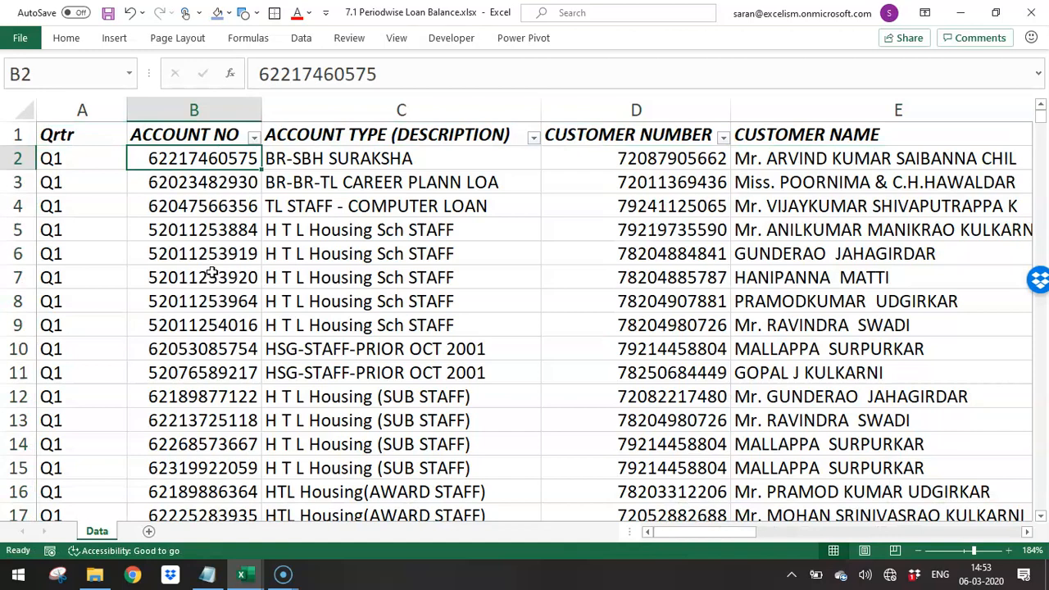
{"action": "key", "text": "Up"}
{"action": "key", "text": "Left"}
{"action": "key", "text": "alt+Down"}
{"action": "key", "text": "Down"}
{"action": "key", "text": "Escape"}
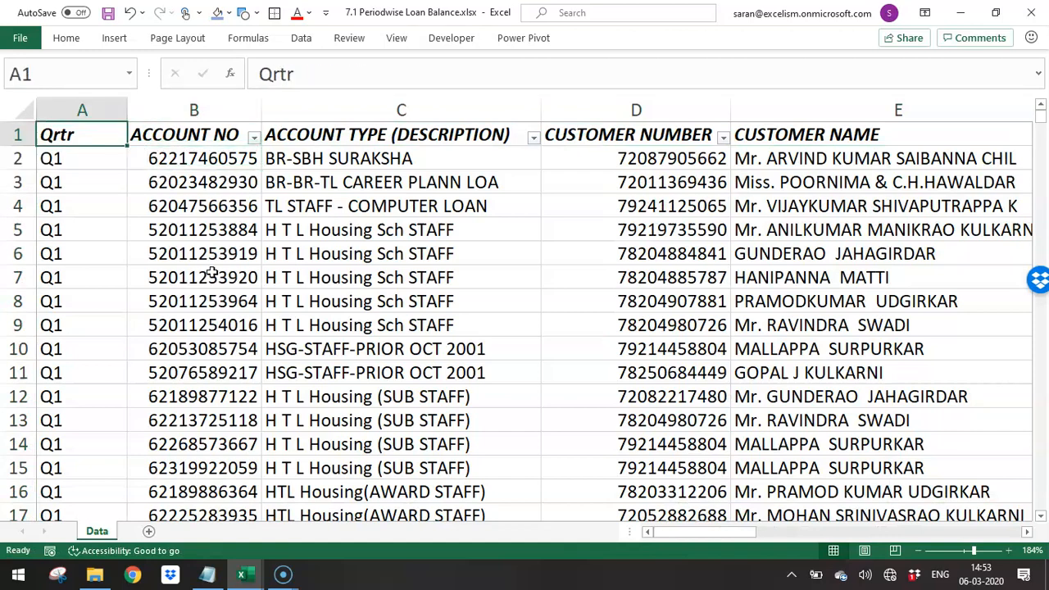
- Reapply the filter across the whole data range so that the Qrtr heading is included
{"action": "key", "text": "ctrl+shift+Right"}
{"action": "key", "text": "ctrl+shift+Down"}
{"action": "key", "text": "alt+o"}
{"action": "key", "text": "c"}
{"action": "key", "text": "a"}
{"action": "key", "text": "ctrl+Home"}
{"action": "key", "text": "ctrl+shift+Right"}
{"action": "key", "text": "ctrl+shift+Down"}
{"action": "key", "text": "alt+o"}
{"action": "key", "text": "f"}
{"action": "key", "text": "f"}
{"action": "key", "text": "ctrl+Home"}
- Filter the Qrtr column to show only the Q1 rows
{"action": "key", "text": "alt+Down"}
{"action": "key", "text": "e"}
{"action": "key", "text": "Down"}
{"action": "key", "text": "Down"}
{"action": "key", "text": "Down"}
{"action": "key", "text": "space"}
{"action": "key", "text": "Return"}
{"action": "key", "text": "Down"}
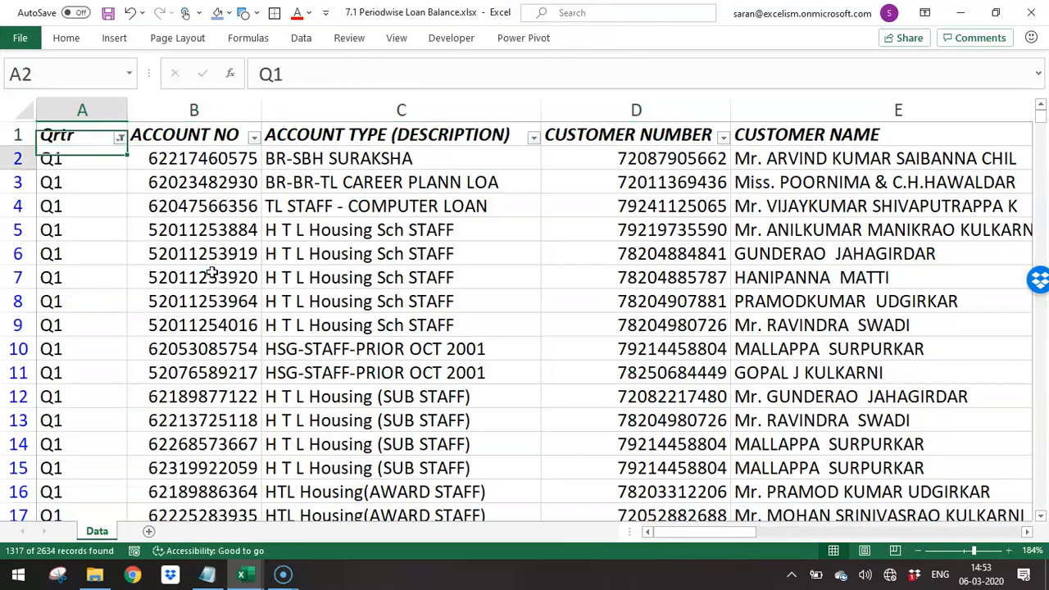
- Copy the filtered Q1 account data from B2 to X1318 and paste it below the existing data, starting at B2636
{"action": "key", "text": "Right"}
{"action": "key", "text": "ctrl+shift+Right"}
{"action": "key", "text": "ctrl+shift+Down"}
{"action": "key", "text": "ctrl+c"}
{"action": "key", "text": "ctrl+Down"}
{"action": "key", "text": "Down"}
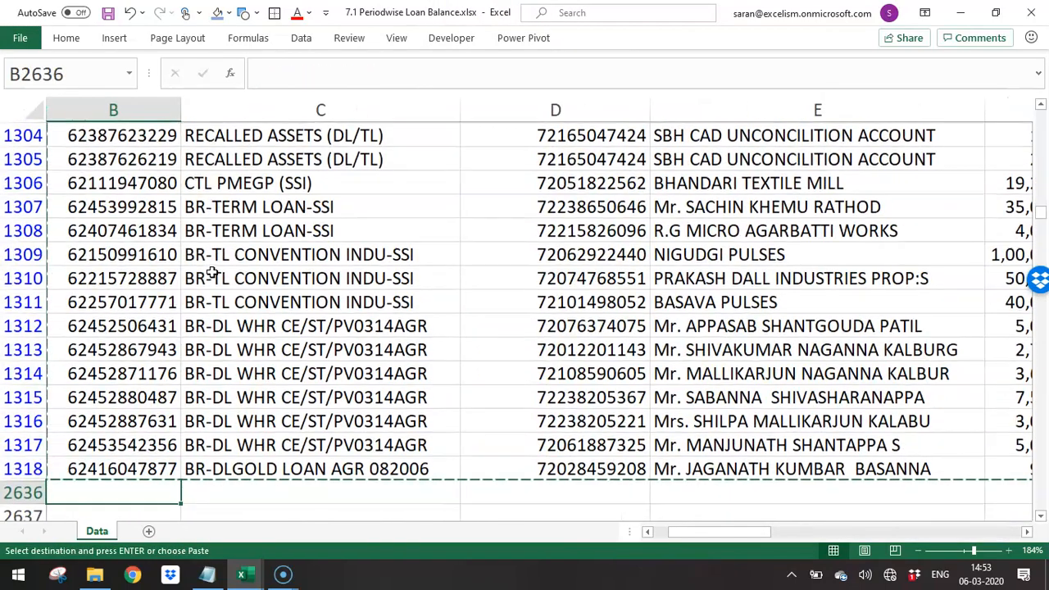
{"action": "key", "text": "ctrl+v"}
{"action": "key", "text": "Up"}
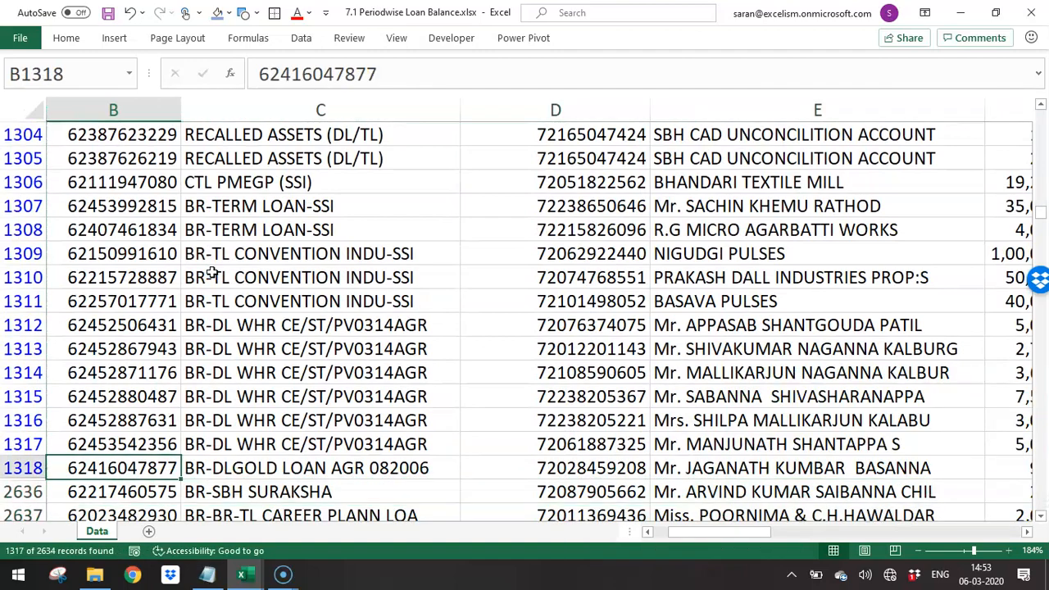
- Clear the Qrtr filter to show all account rows again
{"action": "key", "text": "alt+d"}
{"action": "key", "text": "f"}
{"action": "key", "text": "f"}
- Fill the Qrtr column with Q3 for the newly pasted rows, A2636 to A3952
{"action": "key", "text": "Down"}
{"action": "key", "text": "ctrl+Down"}
{"action": "key", "text": "Left"}
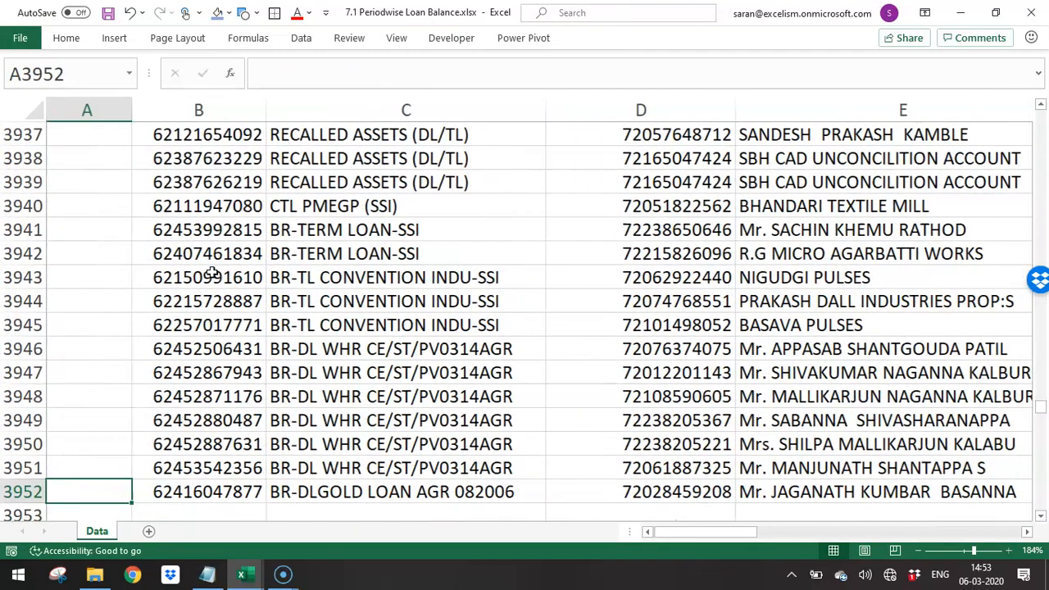
{"action": "key", "text": "ctrl+shift+Up"}
{"action": "key", "text": "shift+Down"}
{"action": "type", "text": "Q3"}
{"action": "key", "text": "Return"}
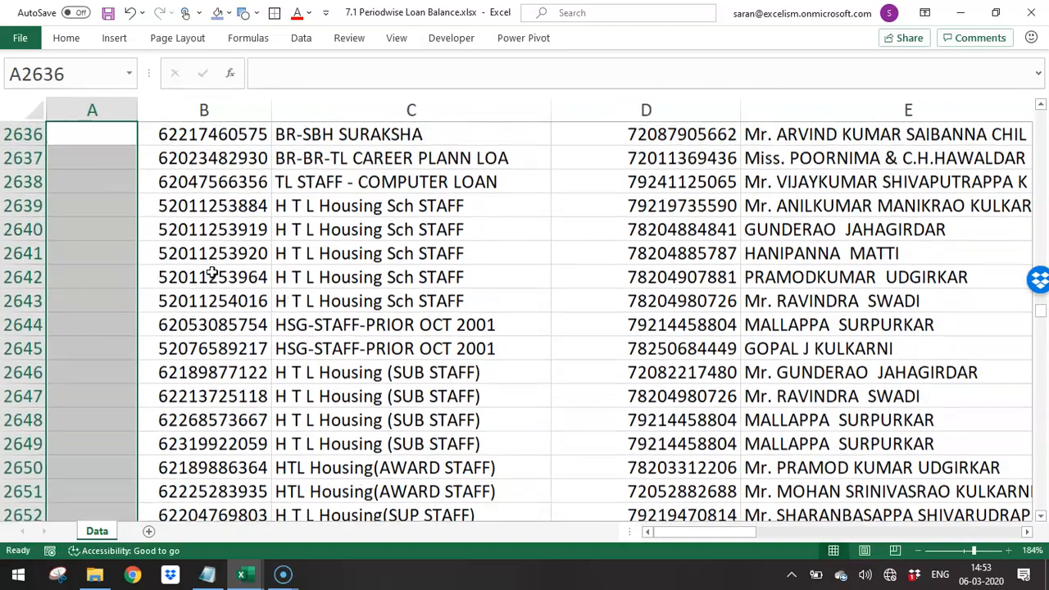
{"action": "type", "text": "Q3"}
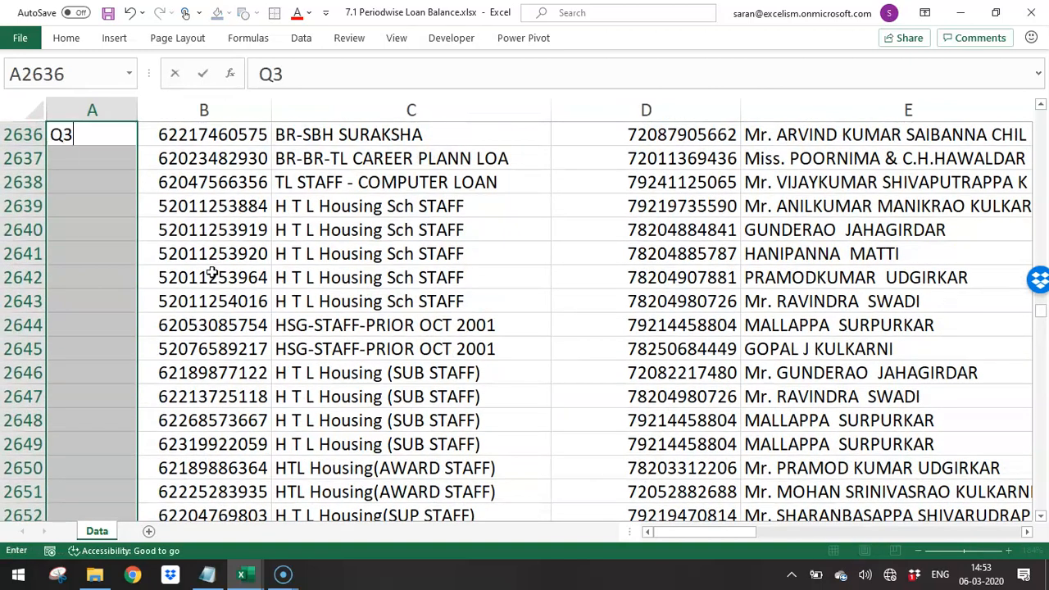
{"action": "key", "text": "ctrl+Return"}
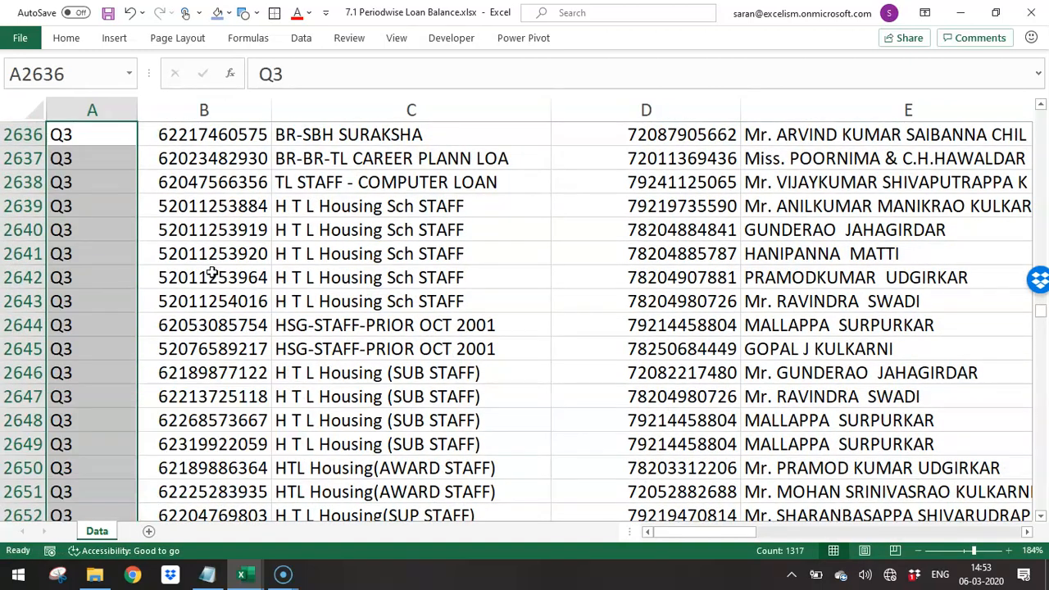
- Copy the Q3 account data from B2636 to X3952 and paste it directly below, starting at B3953
{"action": "key", "text": "Right"}
{"action": "key", "text": "ctrl+shift+Right"}
{"action": "key", "text": "ctrl+shift+Down"}
{"action": "key", "text": "ctrl+c"}
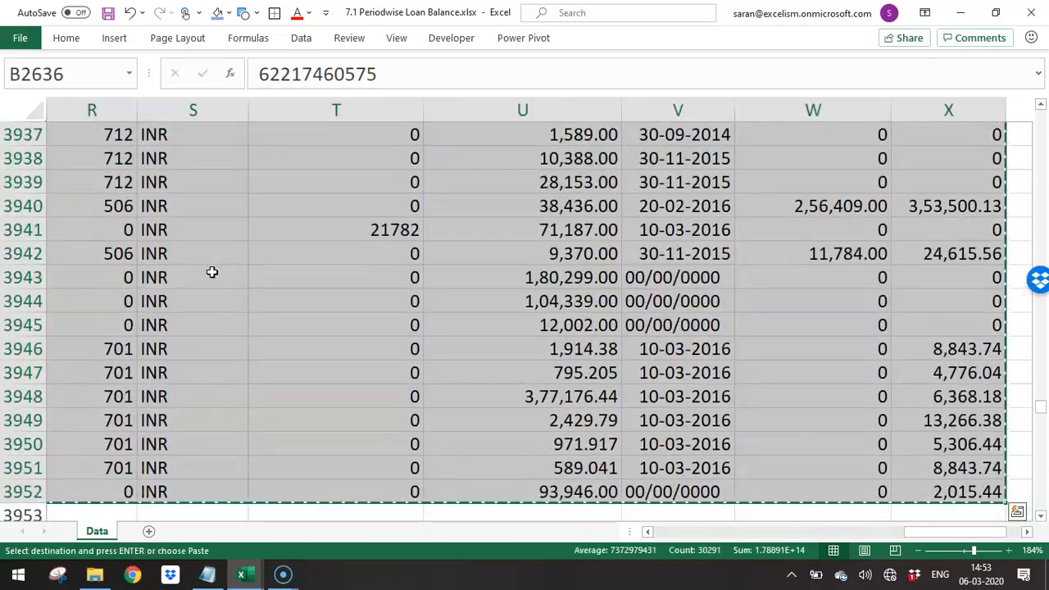
{"action": "key", "text": "Down"}
{"action": "key", "text": "Down"}
{"action": "key", "text": "ctrl+Down"}
{"action": "key", "text": "Down"}
{"action": "key", "text": "Return"}
- Fill the Qrtr column with Q4 for the last pasted block, A3953 to A5269
{"action": "key", "text": "Left"}
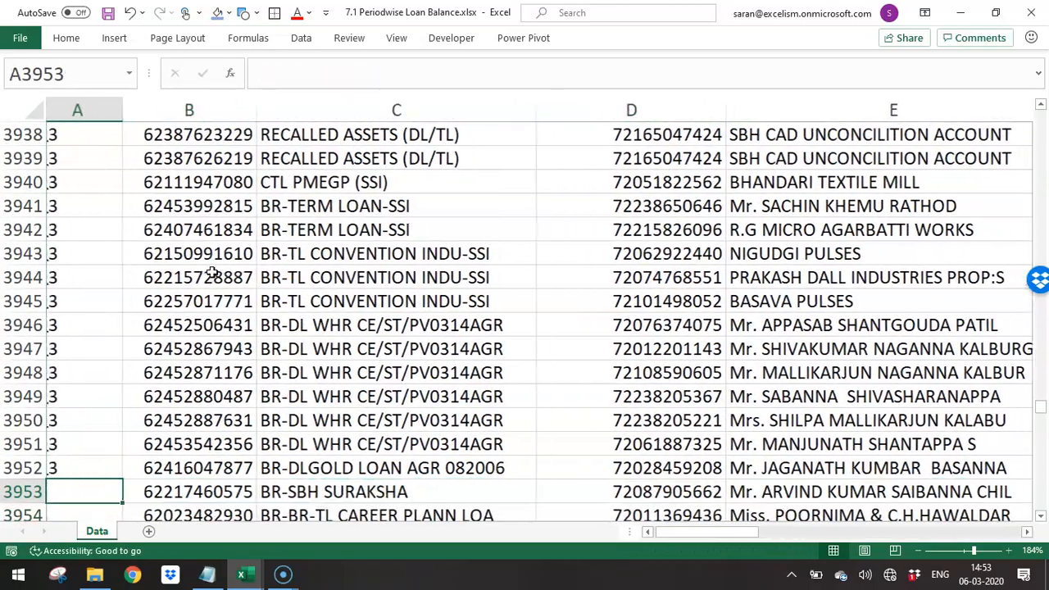
{"action": "key", "text": "Right"}
{"action": "key", "text": "ctrl+Down"}
{"action": "key", "text": "Left"}
{"action": "key", "text": "ctrl+shift+Up"}
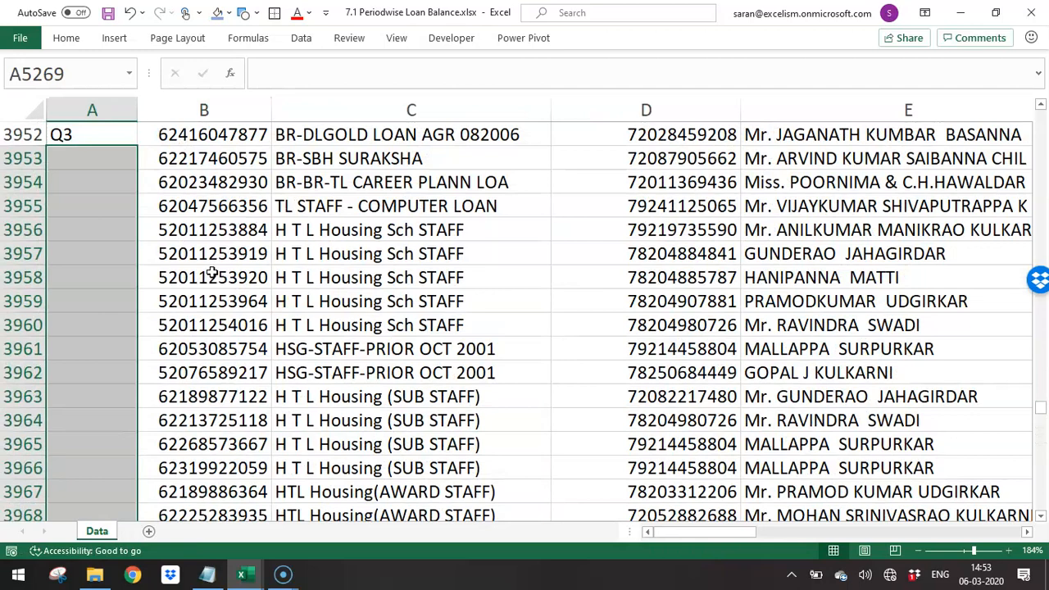
{"action": "type", "text": "Q4"}
{"action": "key", "text": "ctrl+Return"}
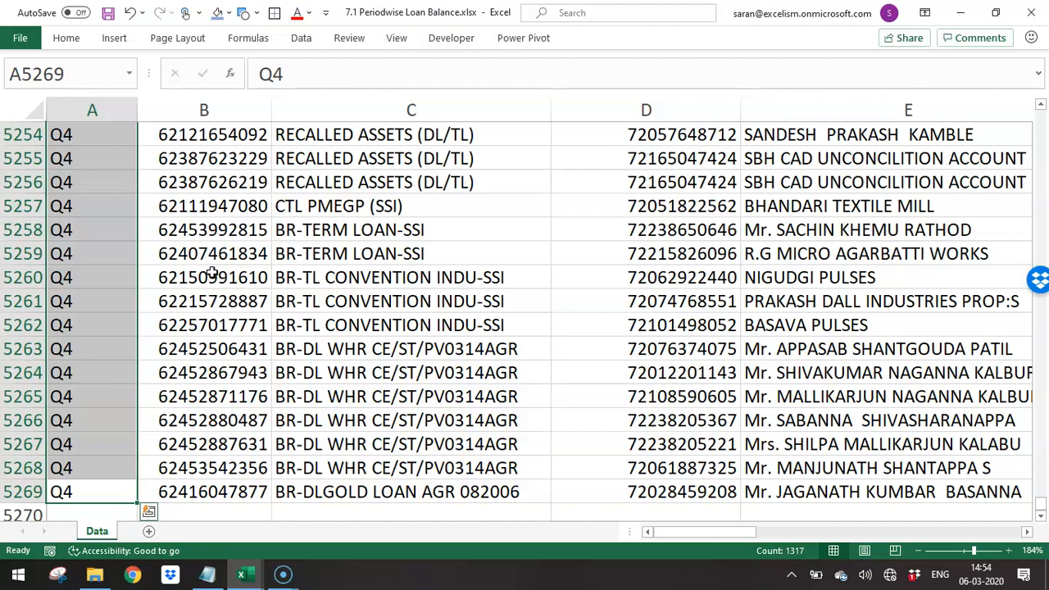
- Create a PivotTable on a new worksheet from the full stacked data, Data!A1:X5269
{"action": "key", "text": "Up"}
{"action": "key", "text": "Up"}
{"action": "key", "text": "ctrl+Home"}
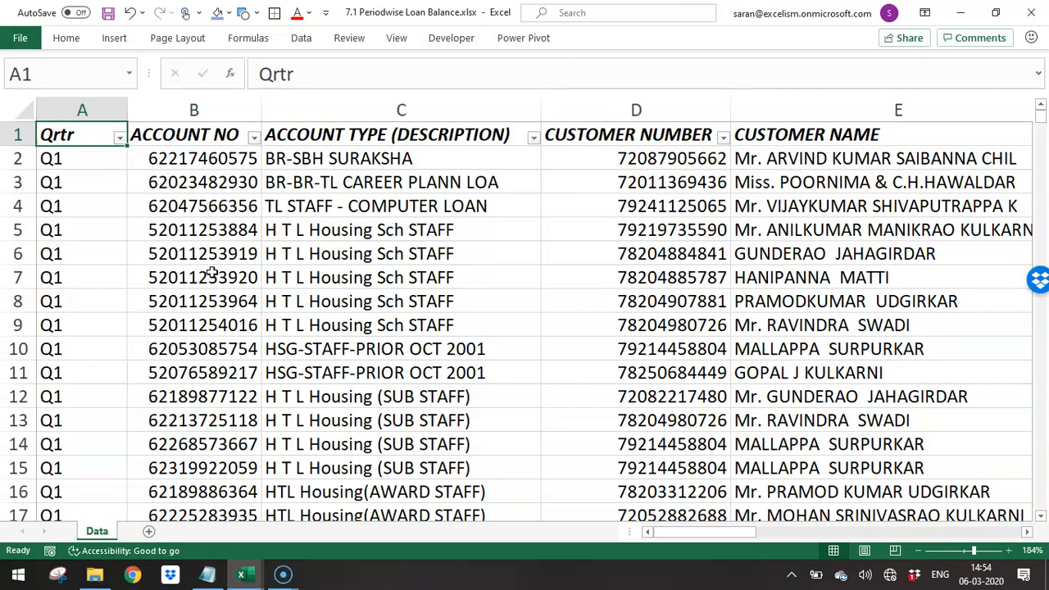
{"action": "key", "text": "ctrl+shift+End"}
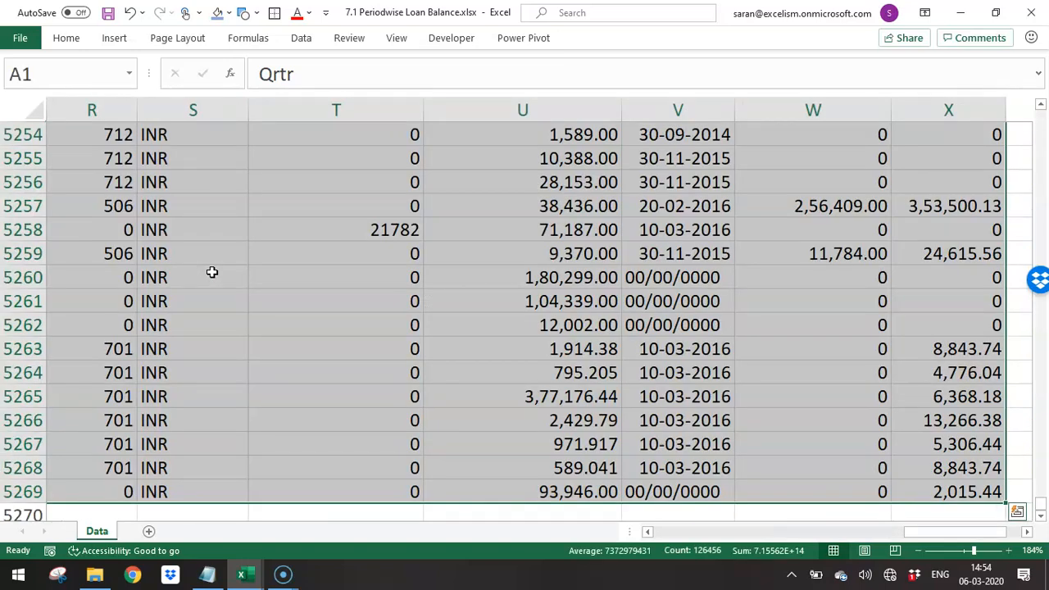
{"action": "left_click", "coordinate": [73, 38]}
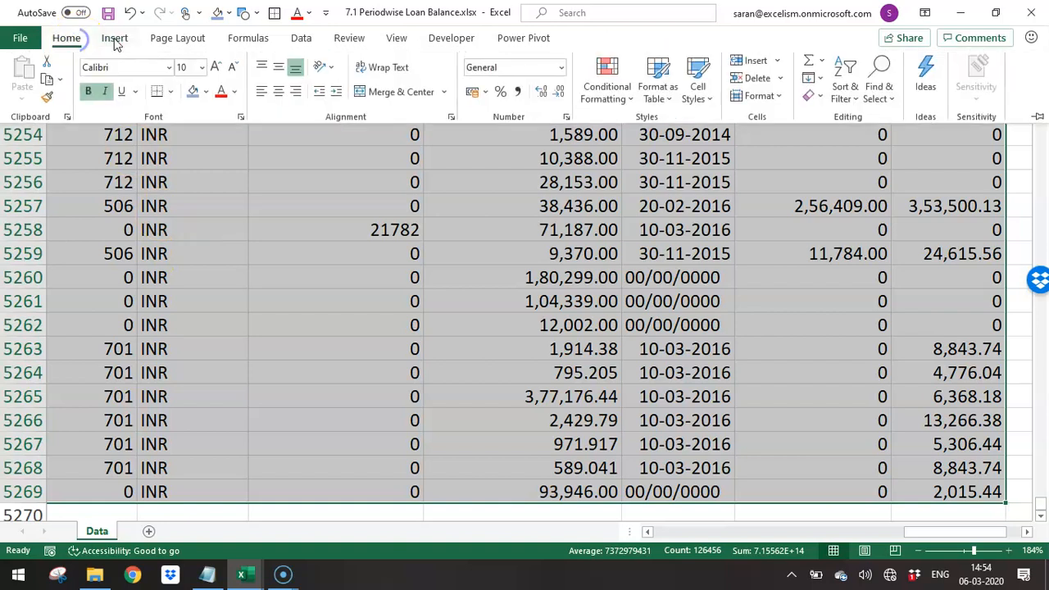
{"action": "left_click", "coordinate": [115, 39]}
{"action": "left_click", "coordinate": [29, 78]}
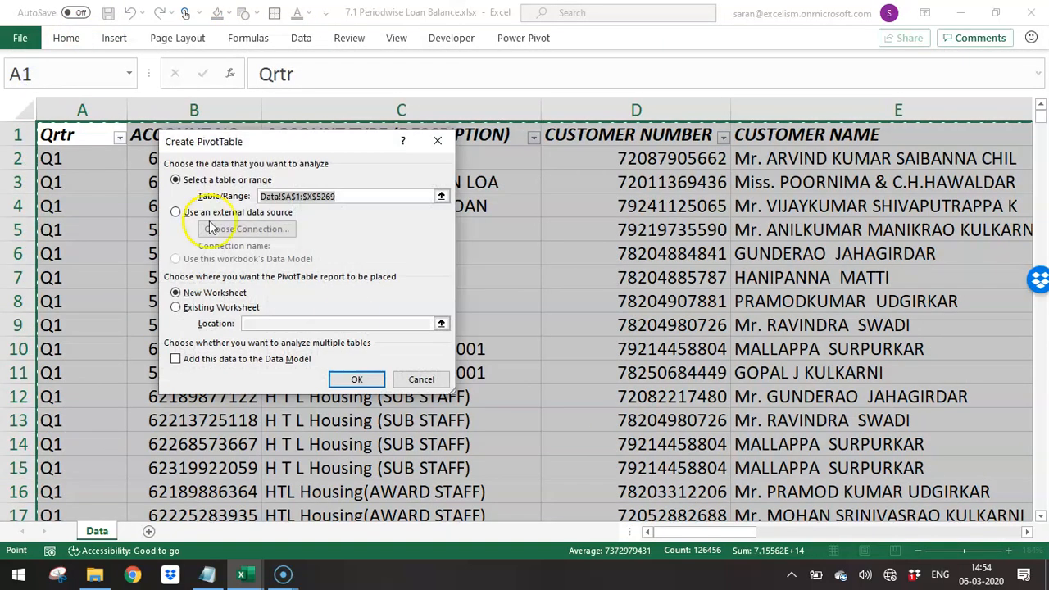
{"action": "left_click", "coordinate": [358, 379]}
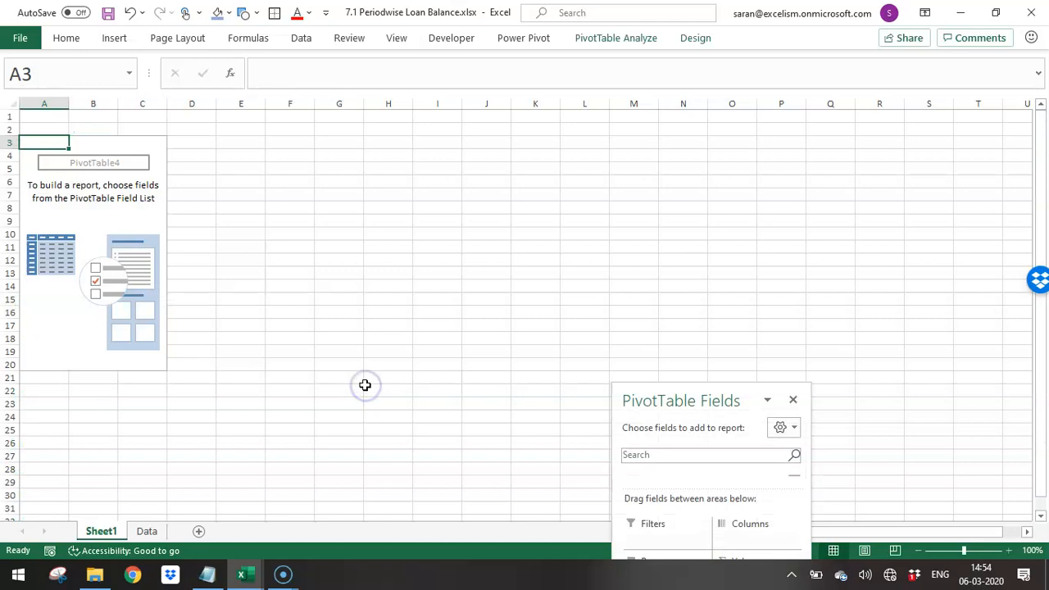
- Restore the workbook window down, enlarge it to fit the screen, and zoom the pivot sheet to 170%
{"action": "left_click_drag", "start_coordinate": [698, 401], "coordinate": [702, 180]}
{"action": "left_click", "coordinate": [995, 12]}
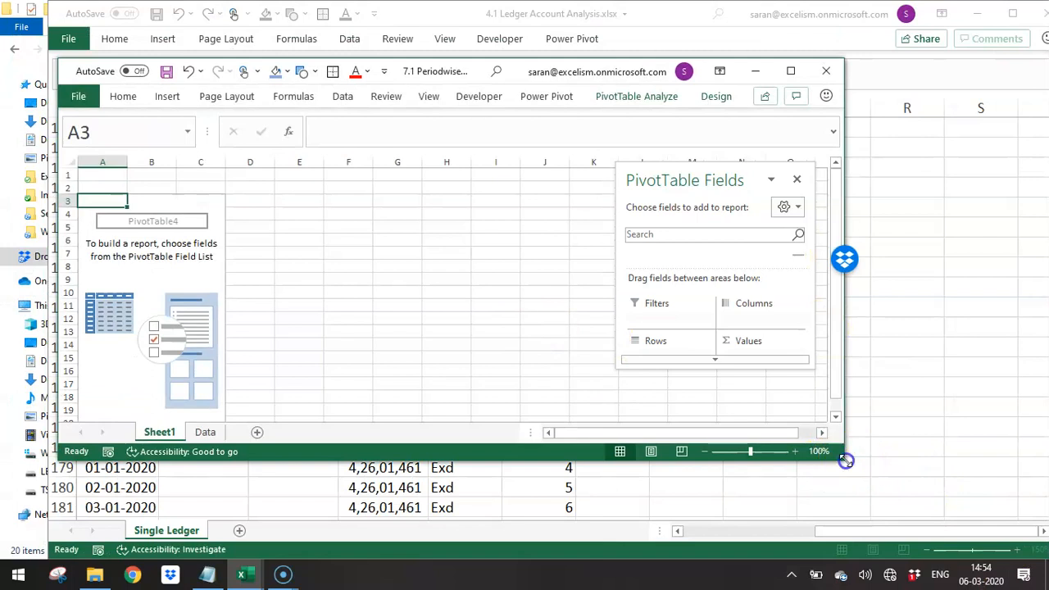
{"action": "left_click_drag", "start_coordinate": [845, 459], "coordinate": [1045, 557]}
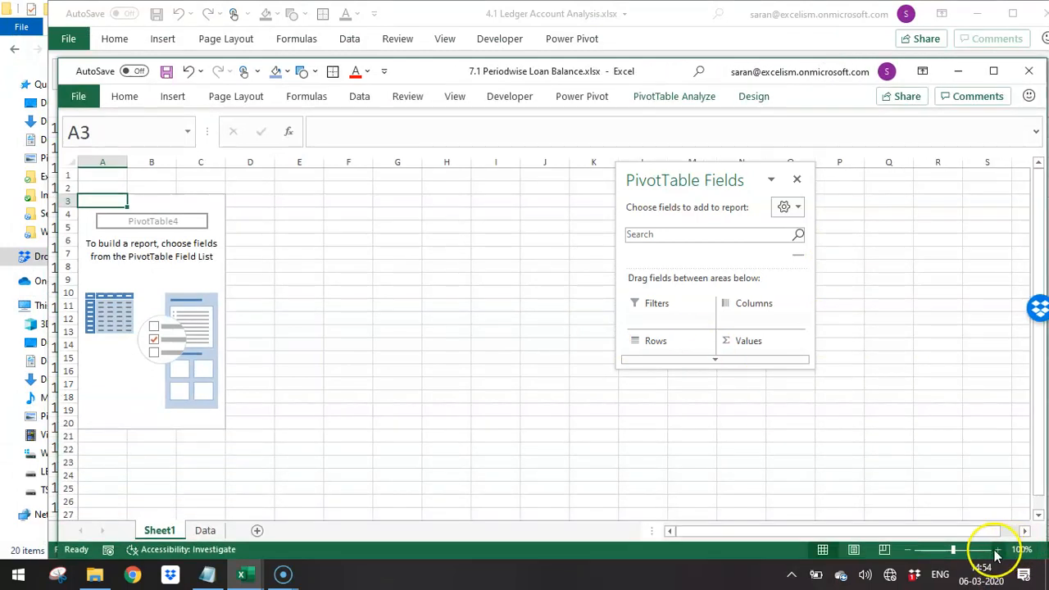
{"action": "left_click", "coordinate": [994, 546]}
{"action": "left_click", "coordinate": [995, 545]}
{"action": "left_click", "coordinate": [997, 555]}
{"action": "left_click", "coordinate": [996, 555]}
{"action": "left_click", "coordinate": [997, 555]}
{"action": "left_click", "coordinate": [997, 555]}
{"action": "left_click", "coordinate": [997, 555]}
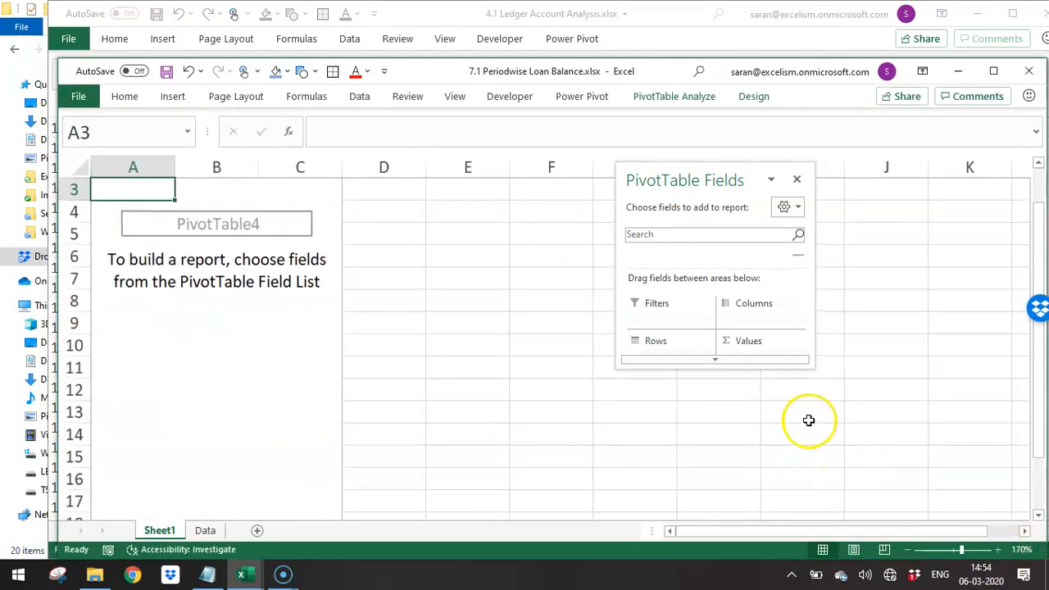
- Lengthen the PivotTable Fields pane and move it up so the field list and all four areas are usable
{"action": "left_click", "coordinate": [725, 361]}
{"action": "left_click_drag", "start_coordinate": [726, 370], "coordinate": [749, 508]}
{"action": "left_click_drag", "start_coordinate": [665, 163], "coordinate": [664, 52]}
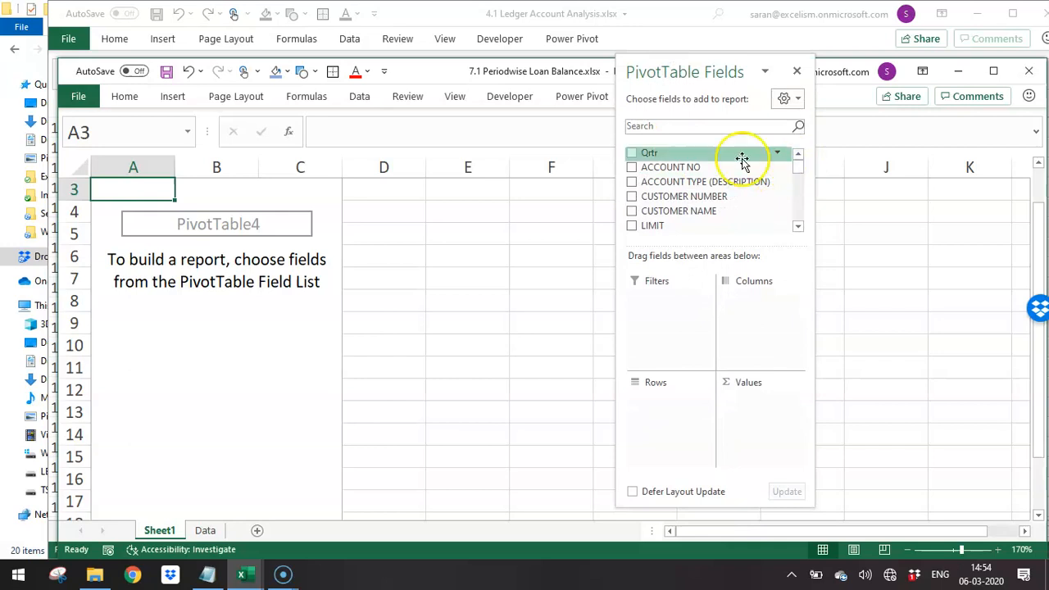
- Lay out the PivotTable with Qrtr as columns, ACCOUNT NO as rows and the sum of OUTSTANDING as values
{"action": "left_click_drag", "start_coordinate": [726, 158], "coordinate": [755, 332]}
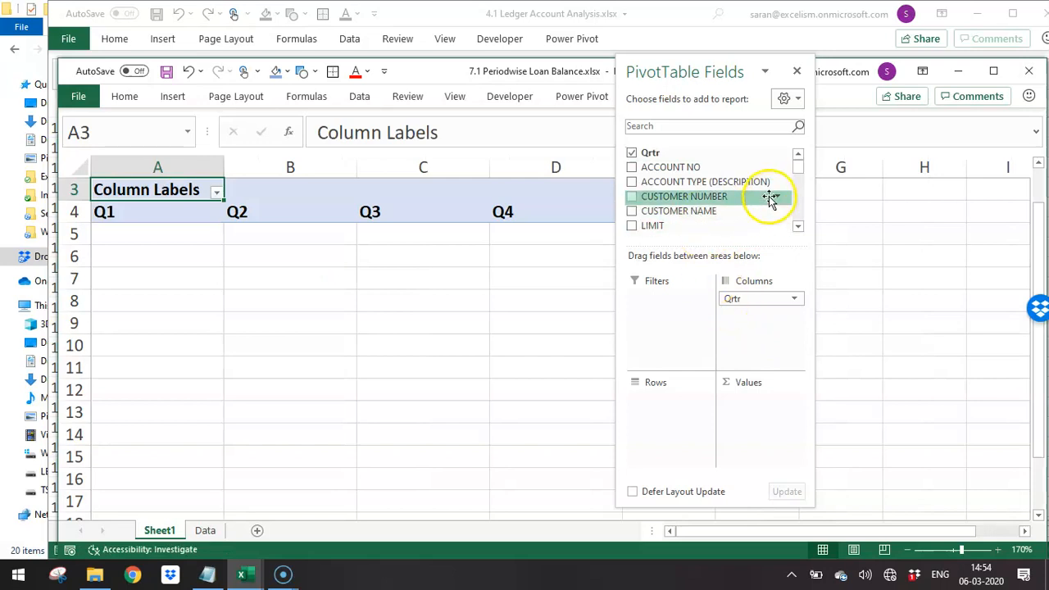
{"action": "left_click_drag", "start_coordinate": [727, 172], "coordinate": [686, 421]}
{"action": "left_click_drag", "start_coordinate": [800, 170], "coordinate": [794, 187]}
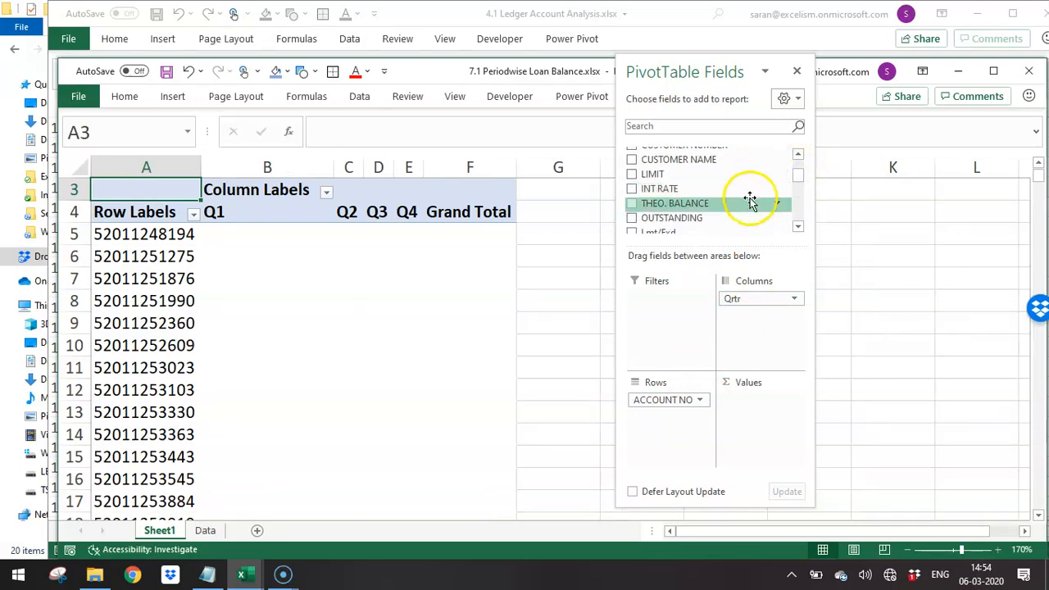
{"action": "left_click_drag", "start_coordinate": [729, 213], "coordinate": [763, 415]}
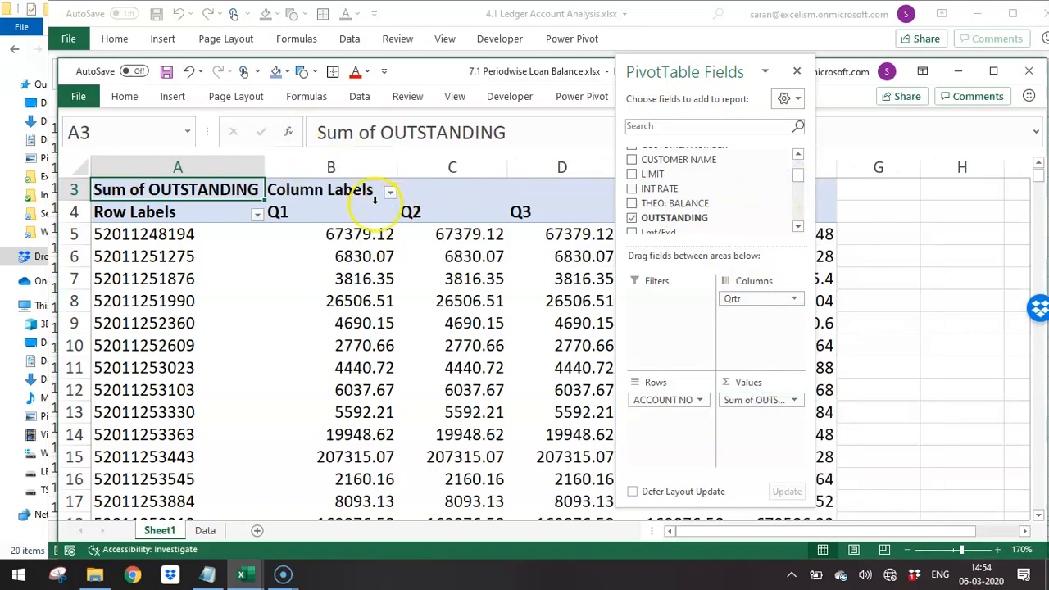
- Format the Q1 to Q4 columns, B to E, with thousands separators and no decimals
{"action": "left_click_drag", "start_coordinate": [353, 167], "coordinate": [641, 156]}
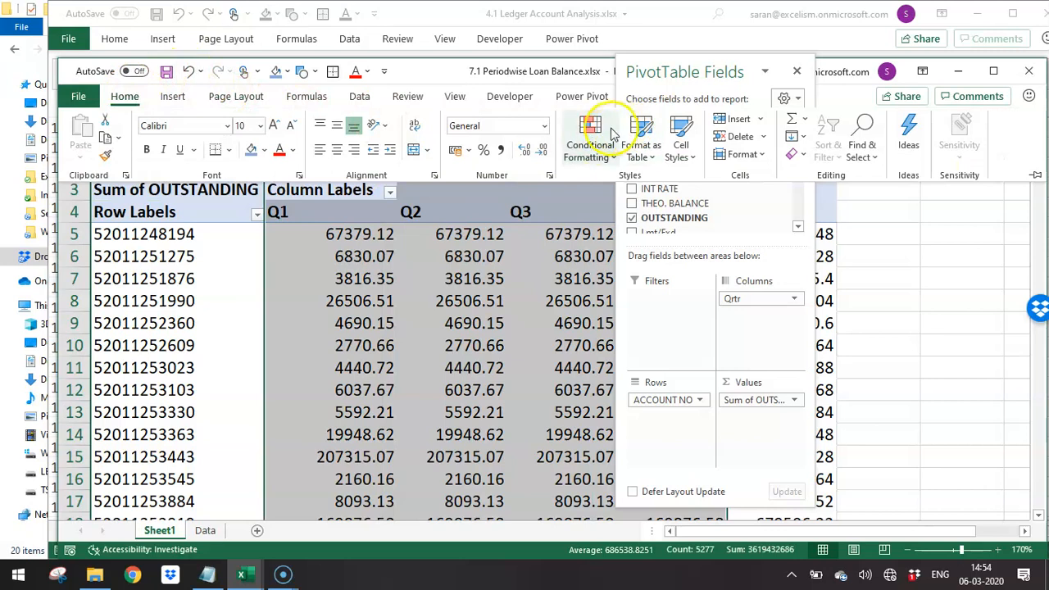
{"action": "left_click", "coordinate": [501, 150]}
{"action": "left_click", "coordinate": [543, 150]}
{"action": "left_click", "coordinate": [543, 150]}
- Move the PivotTable Fields pane out of the way of the quarterly columns and select cell B7
{"action": "left_click", "coordinate": [705, 74]}
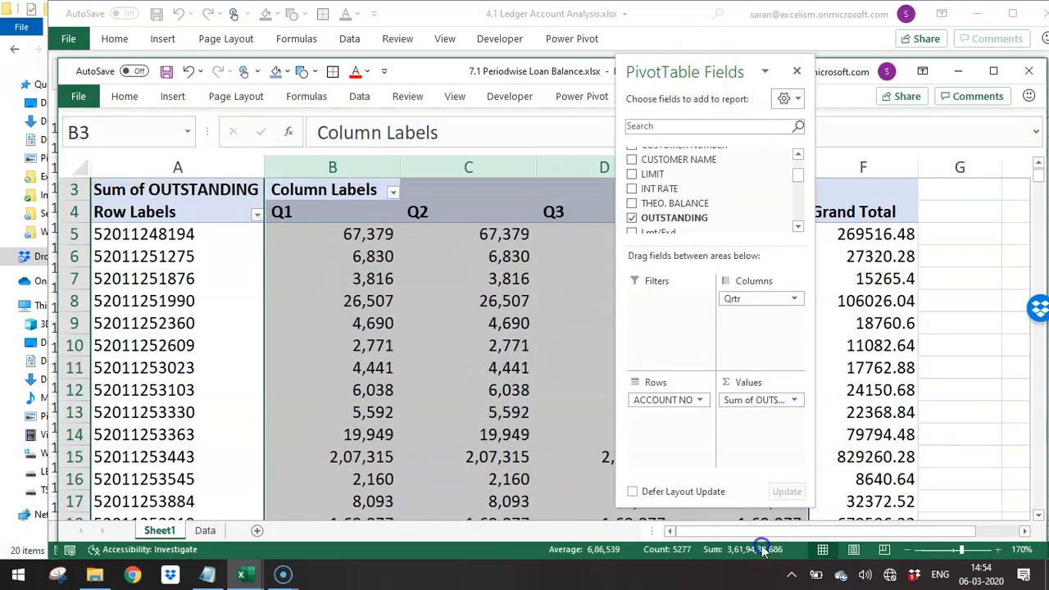
{"action": "left_click_drag", "start_coordinate": [685, 67], "coordinate": [692, 449]}
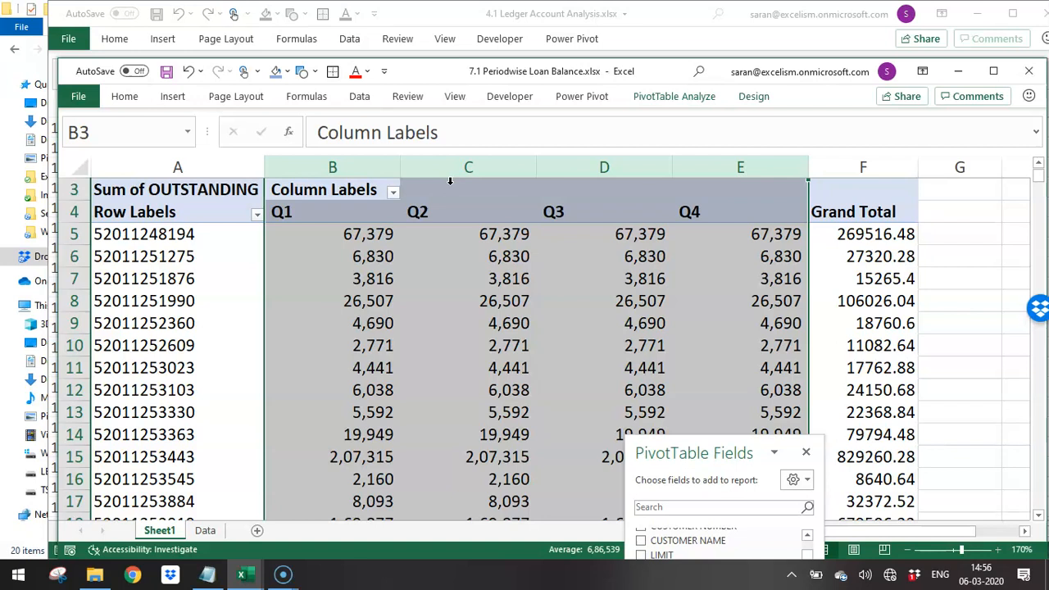
{"action": "left_click", "coordinate": [335, 274]}
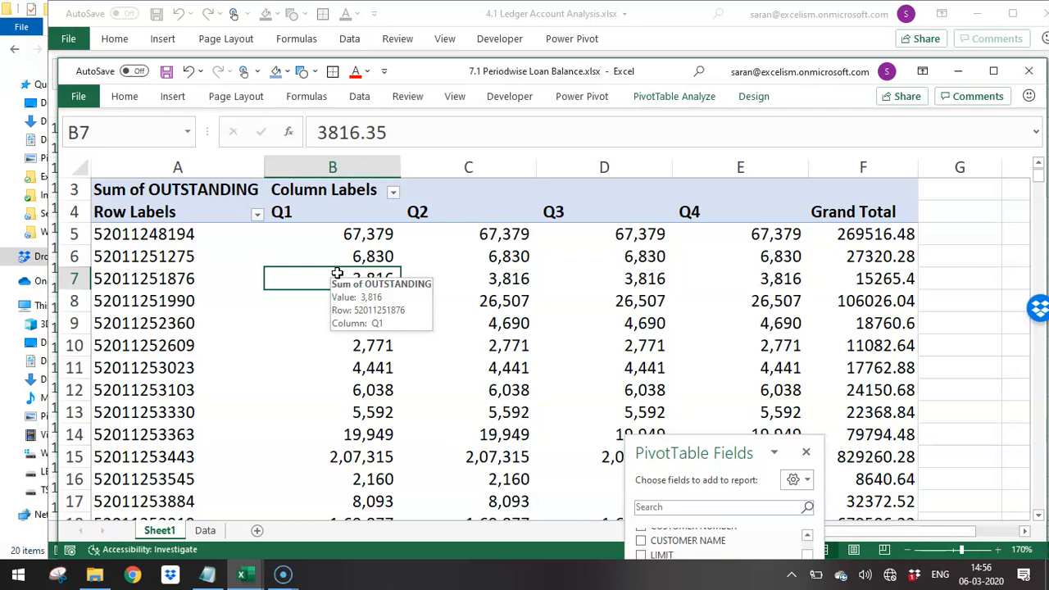
- Switch to the Working Files folder in File Explorer and review the file list up to 2.3 Answer File-SA1 Return.xlsx
{"action": "key", "text": "alt+Tab"}
{"action": "key", "text": "alt+Tab"}
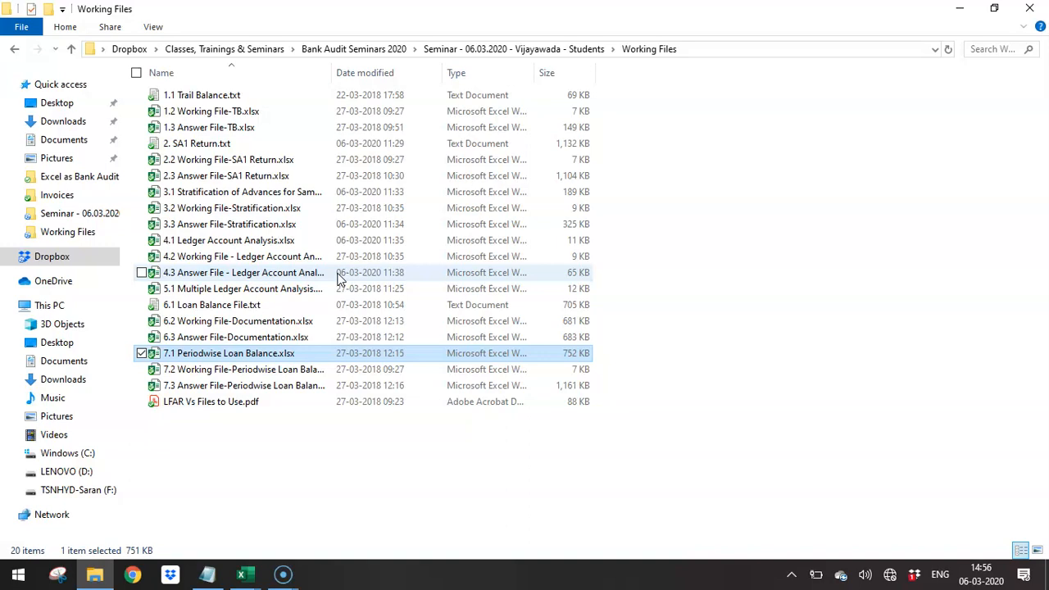
{"action": "key", "text": "Down"}
{"action": "key", "text": "Down"}
{"action": "key", "text": "Up"}
{"action": "key", "text": "Up"}
{"action": "key", "text": "Up"}
{"action": "key", "text": "Up"}
{"action": "key", "text": "Up"}
{"action": "key", "text": "Up"}
{"action": "key", "text": "Up"}
{"action": "key", "text": "Up"}
{"action": "key", "text": "Up"}
{"action": "key", "text": "Up"}
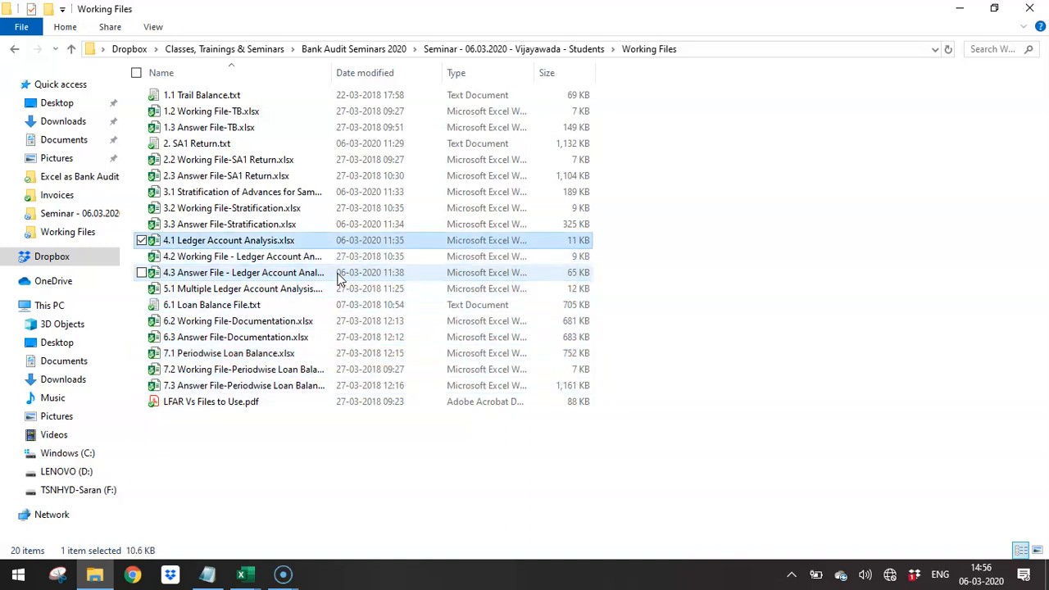
{"action": "key", "text": "Up"}
{"action": "key", "text": "Up"}
{"action": "key", "text": "Up"}
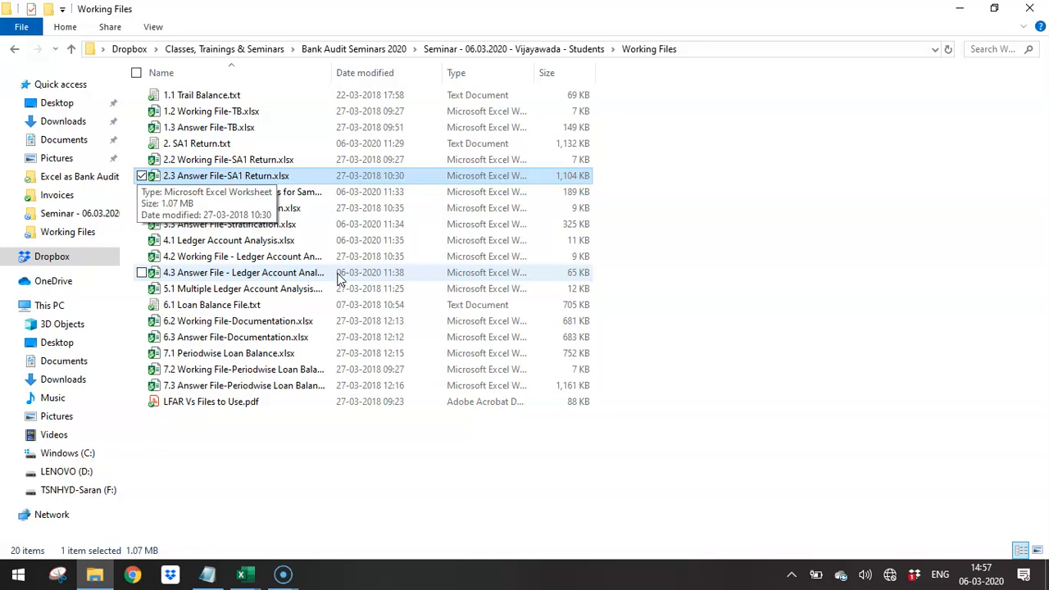
{"action": "mouse_move", "coordinate": [282, 570]}
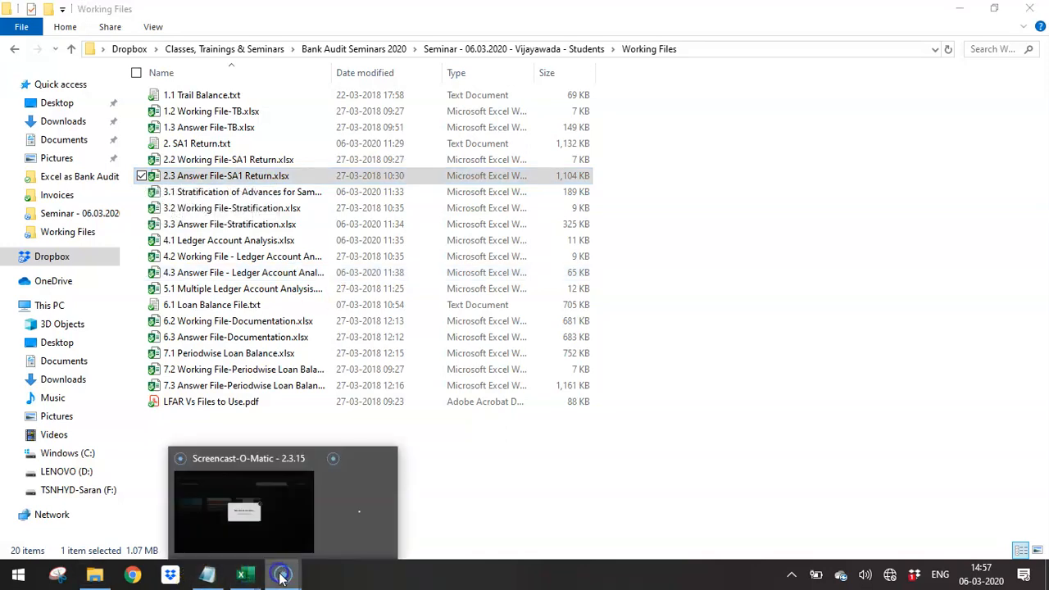
{"action": "left_click", "coordinate": [274, 535]}
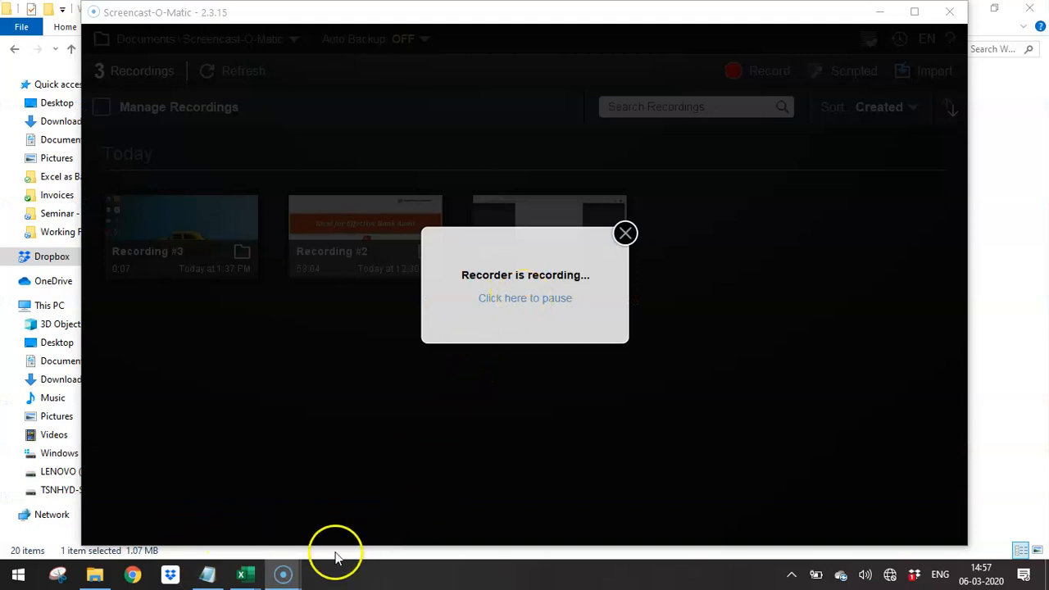
{"action": "left_click", "coordinate": [301, 579]}
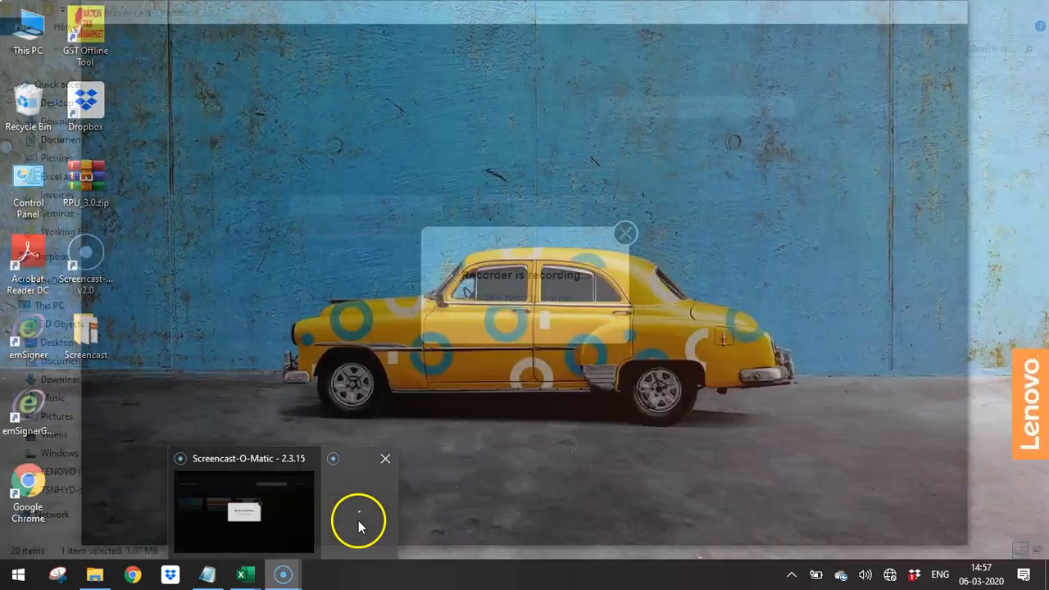